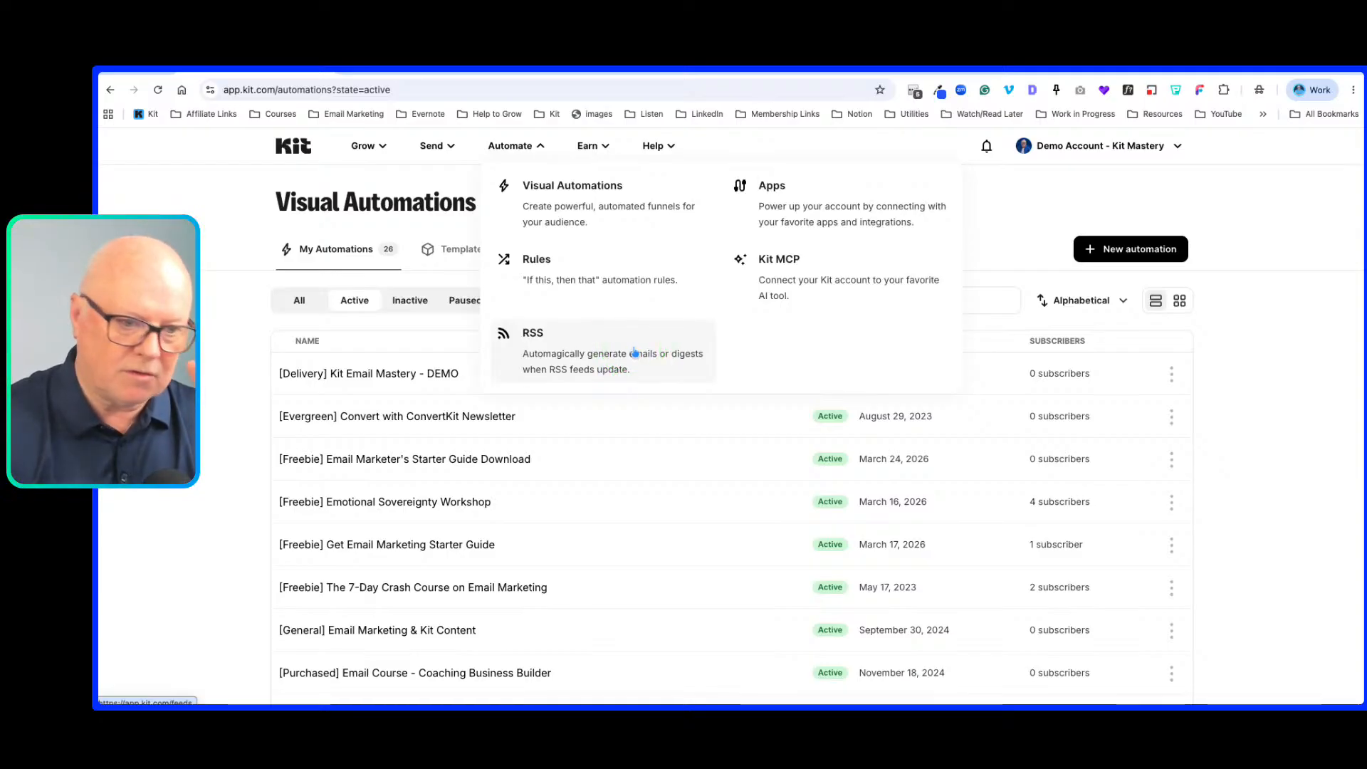
Step: Open the list of all Visual Automations and begin a new automation
left_click(620, 352)
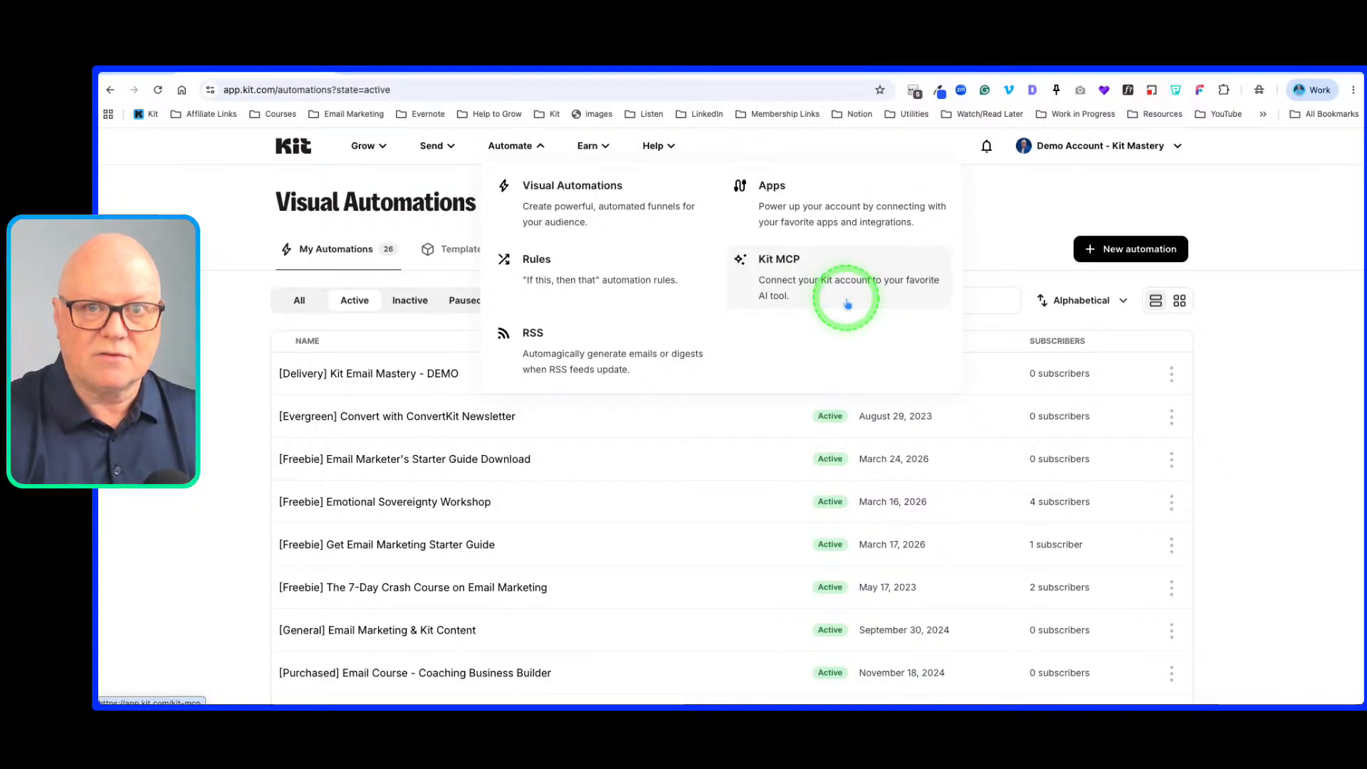
left_click(595, 205)
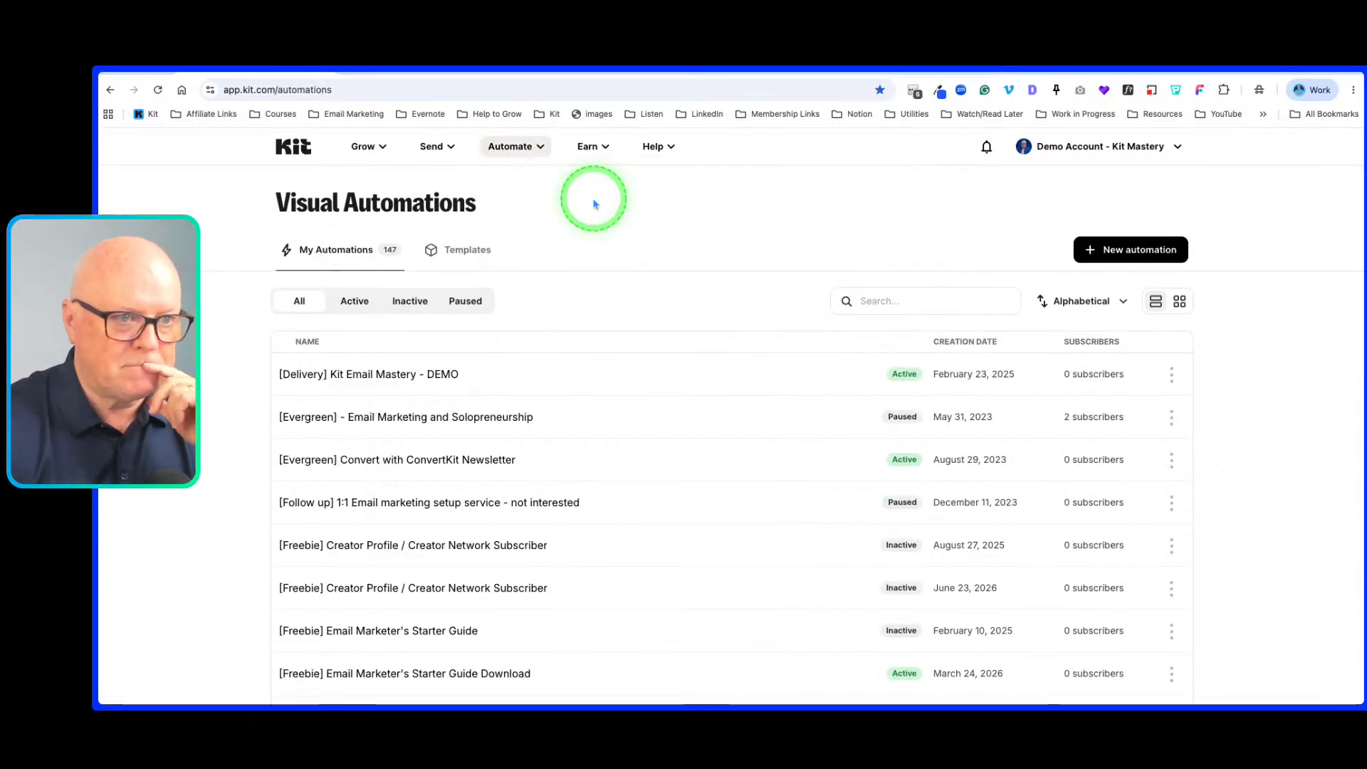
left_click(1123, 251)
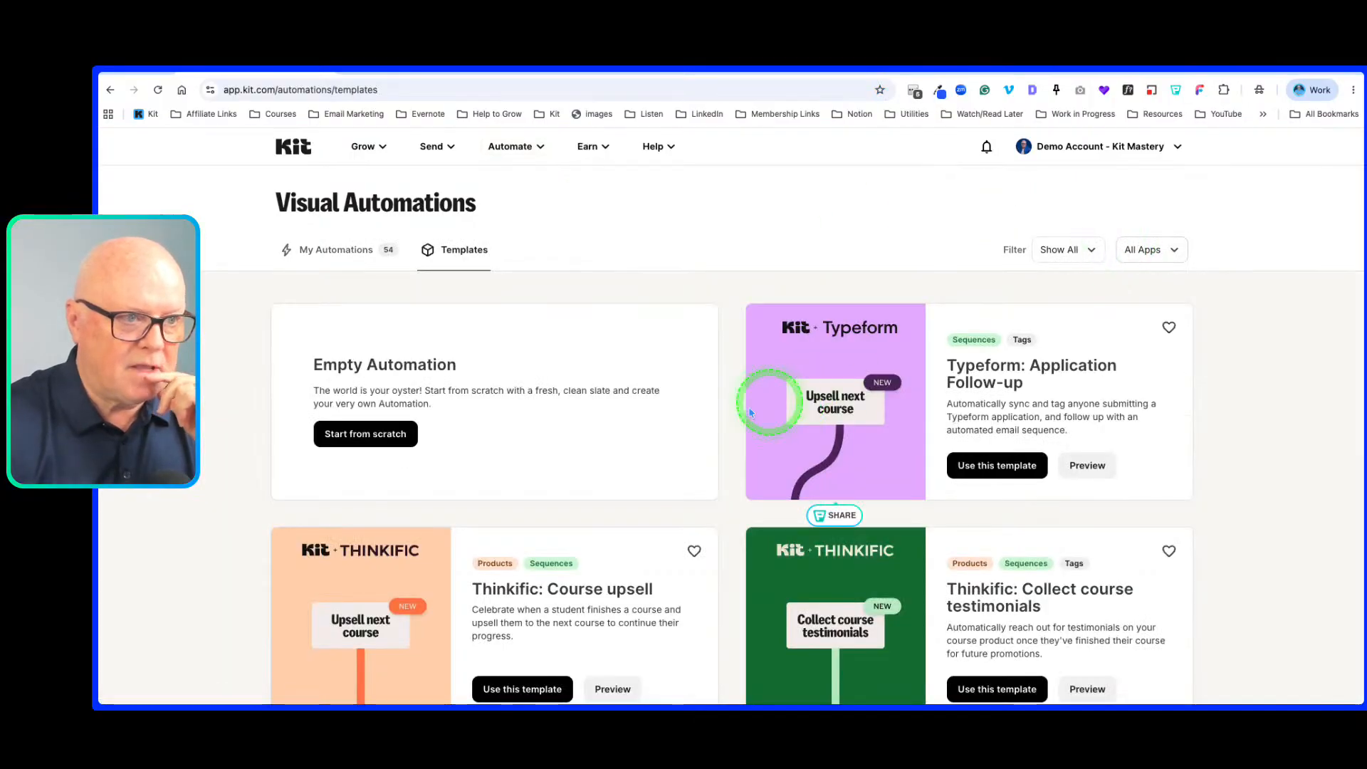
Step: Browse through the automation template gallery and return to the Empty Automation option
scroll(731, 411, "down", 7)
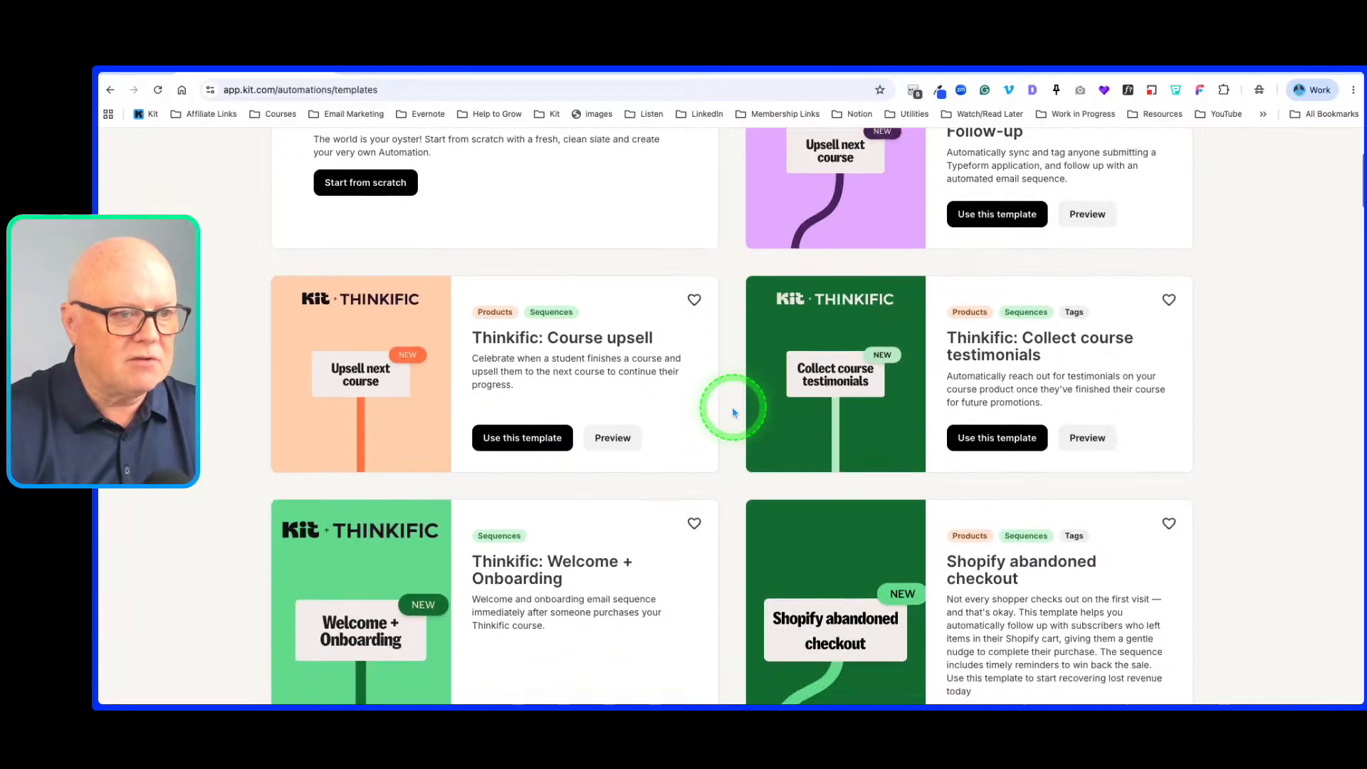
scroll(732, 407, "down", 6)
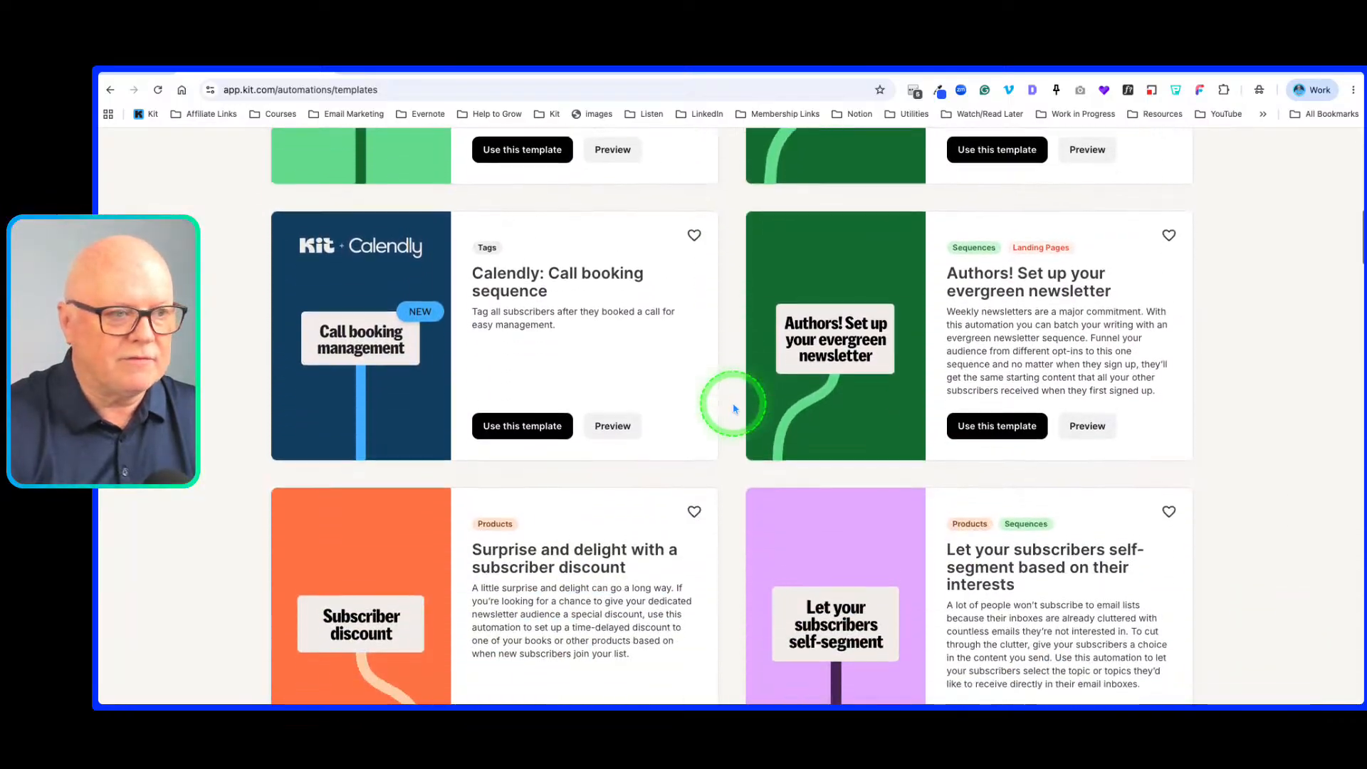
scroll(733, 403, "down", 19)
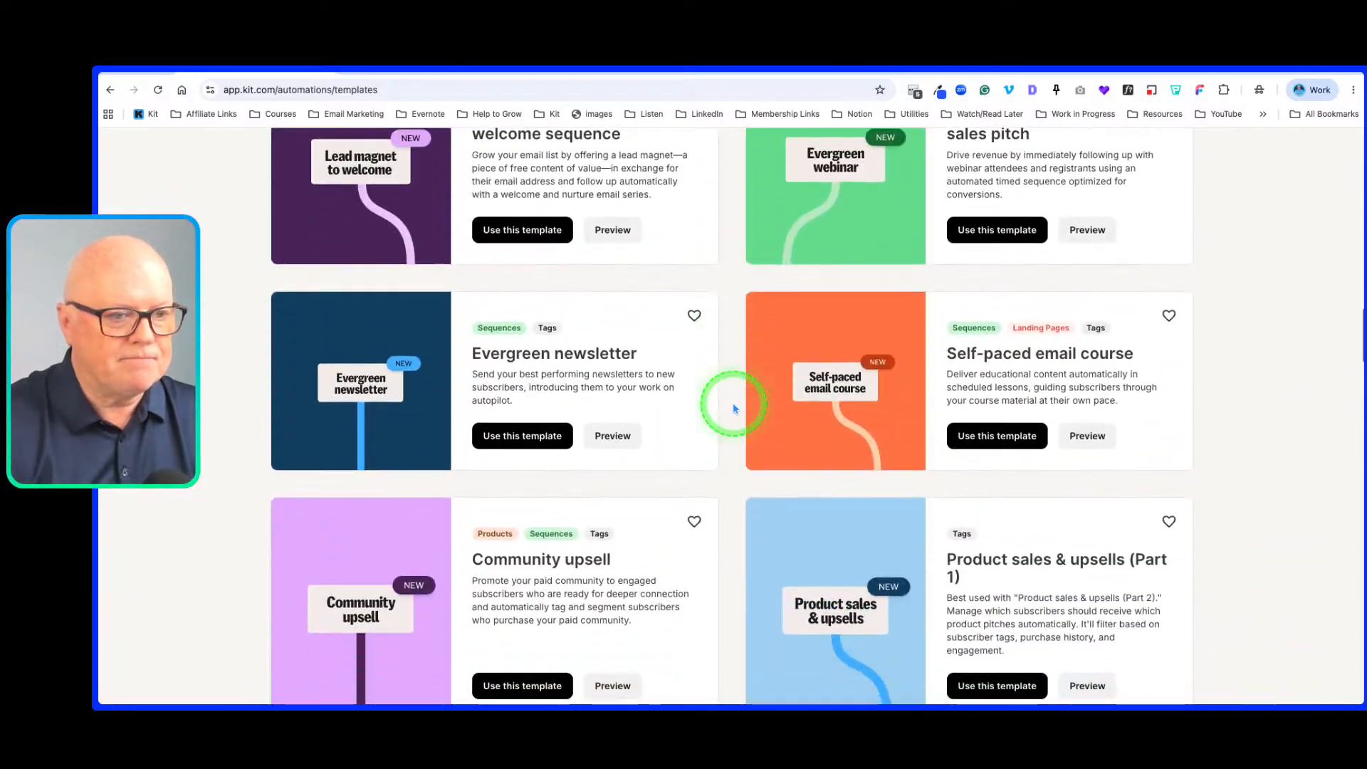
scroll(733, 405, "down", 12)
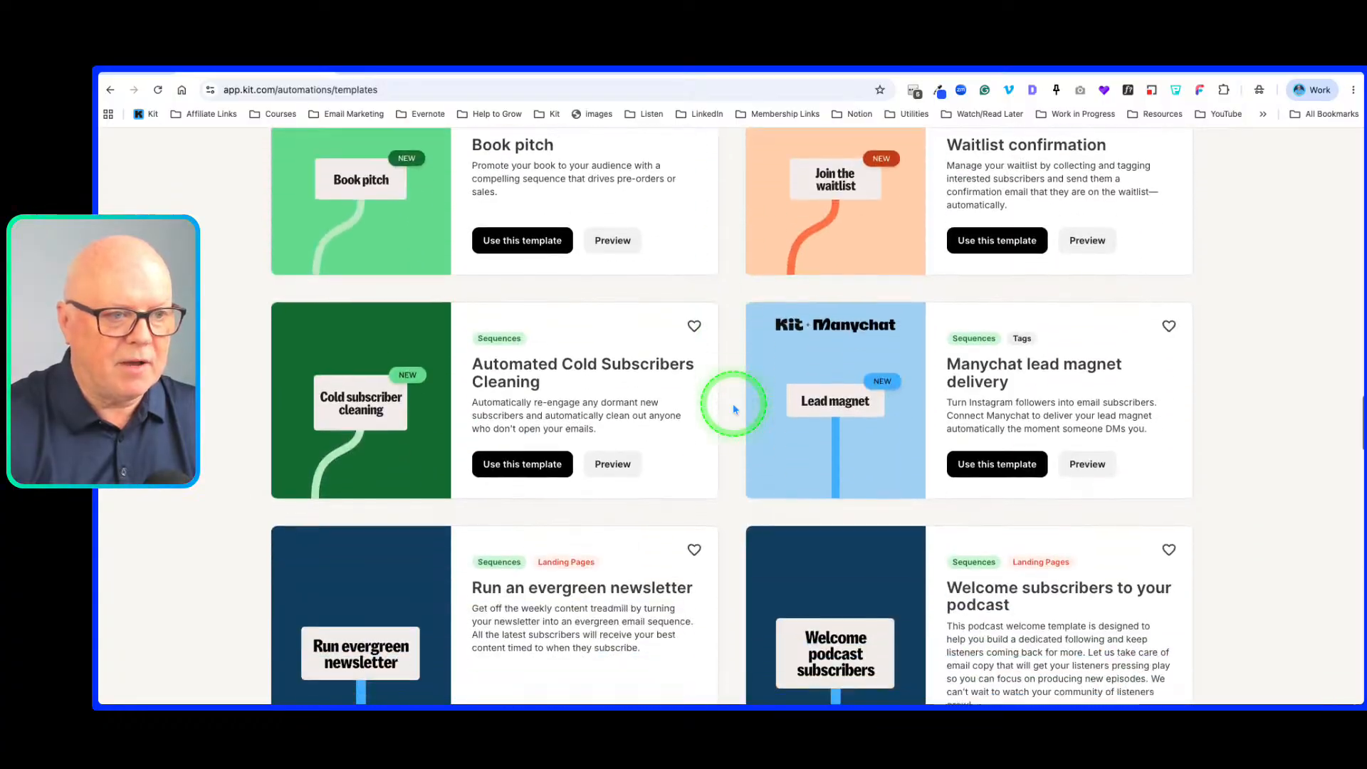
scroll(734, 409, "down", 14)
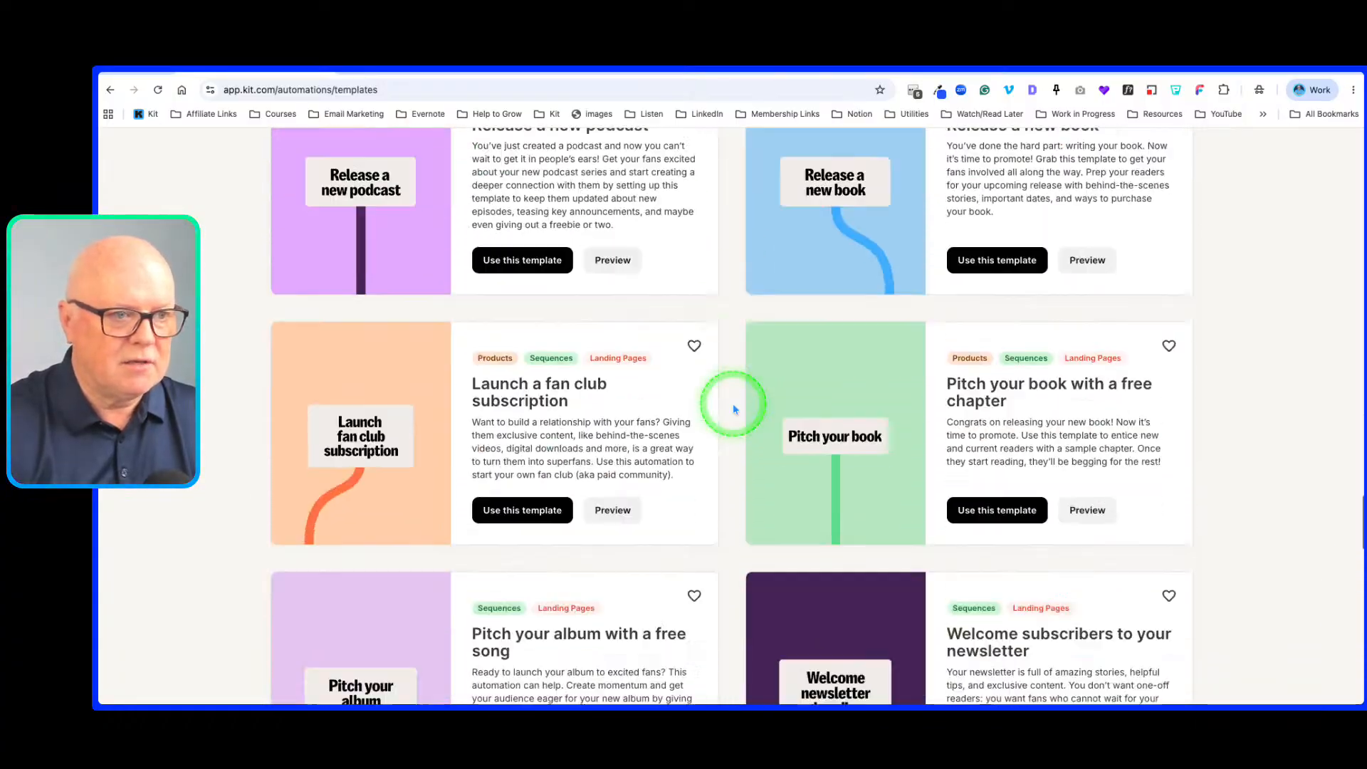
scroll(732, 403, "down", 15)
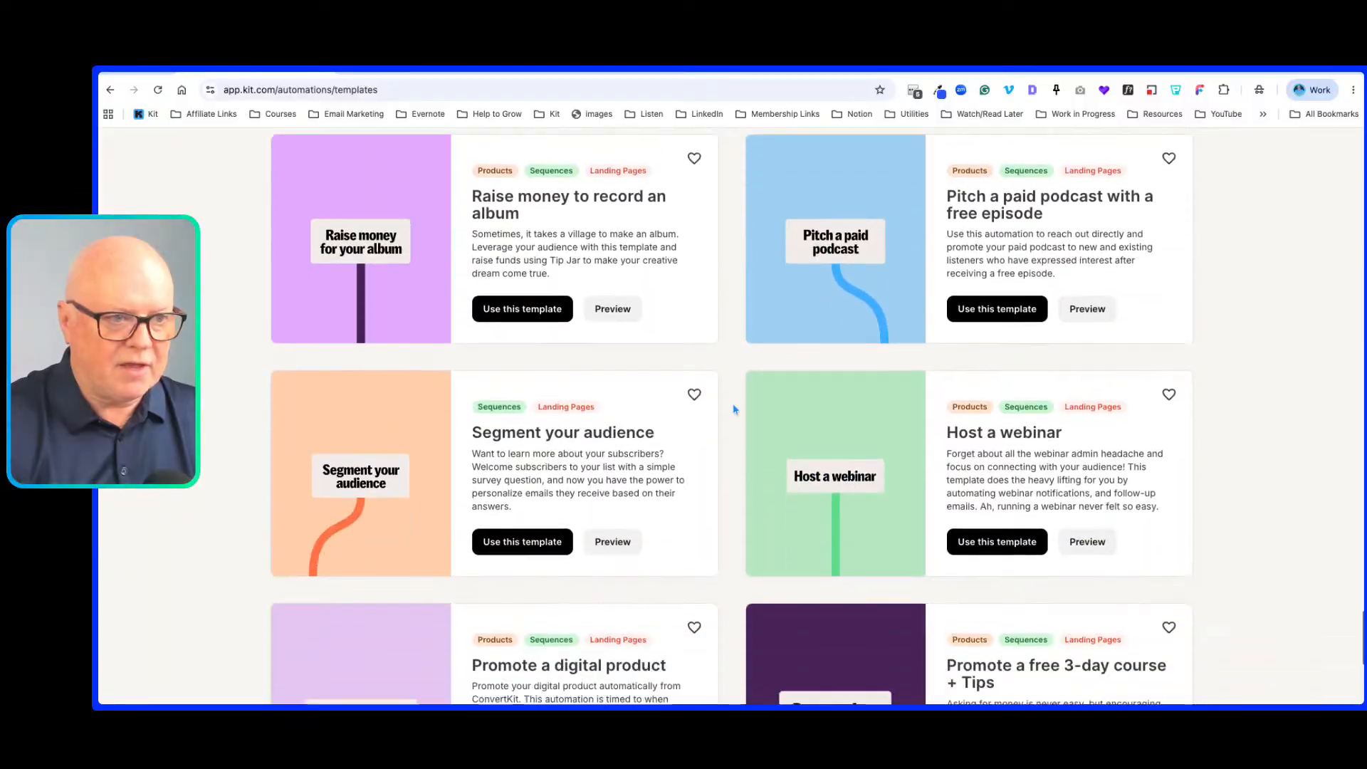
scroll(733, 403, "up", 12)
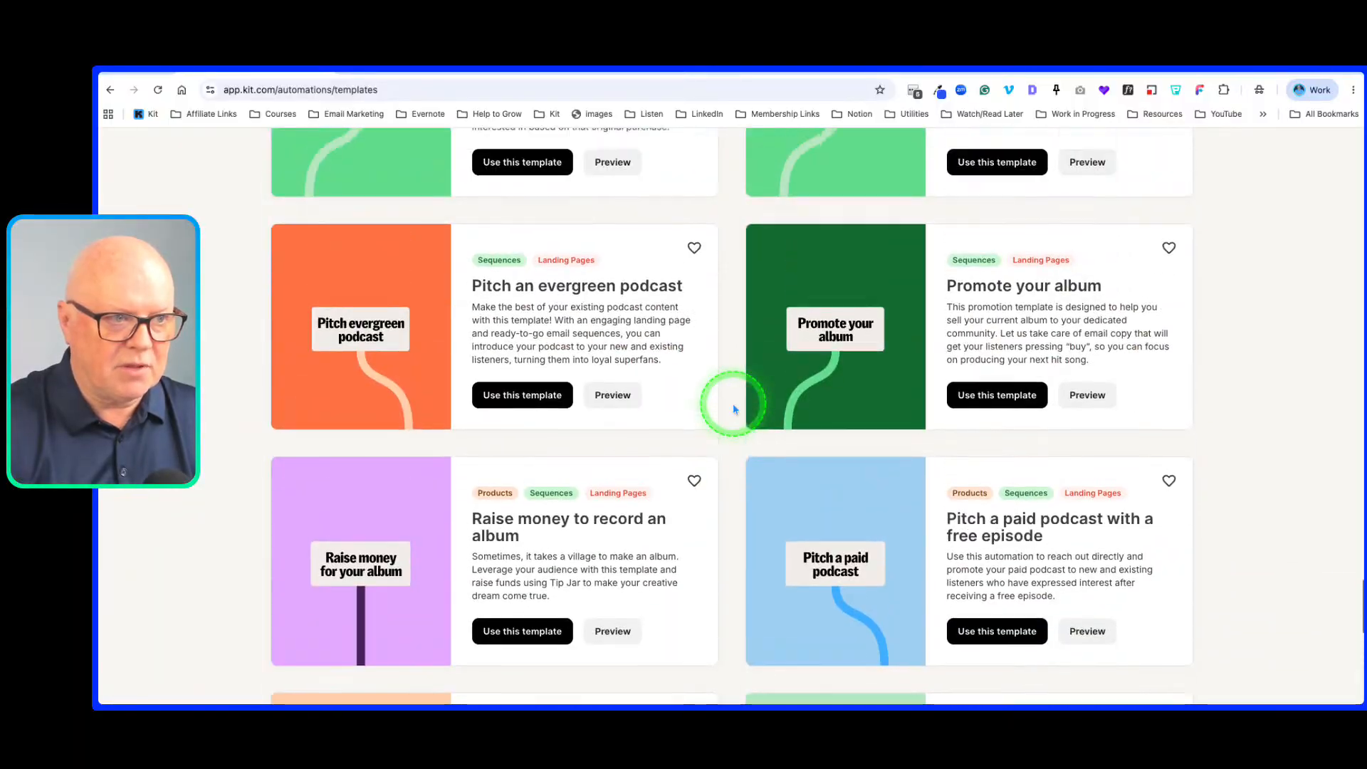
scroll(732, 403, "up", 15)
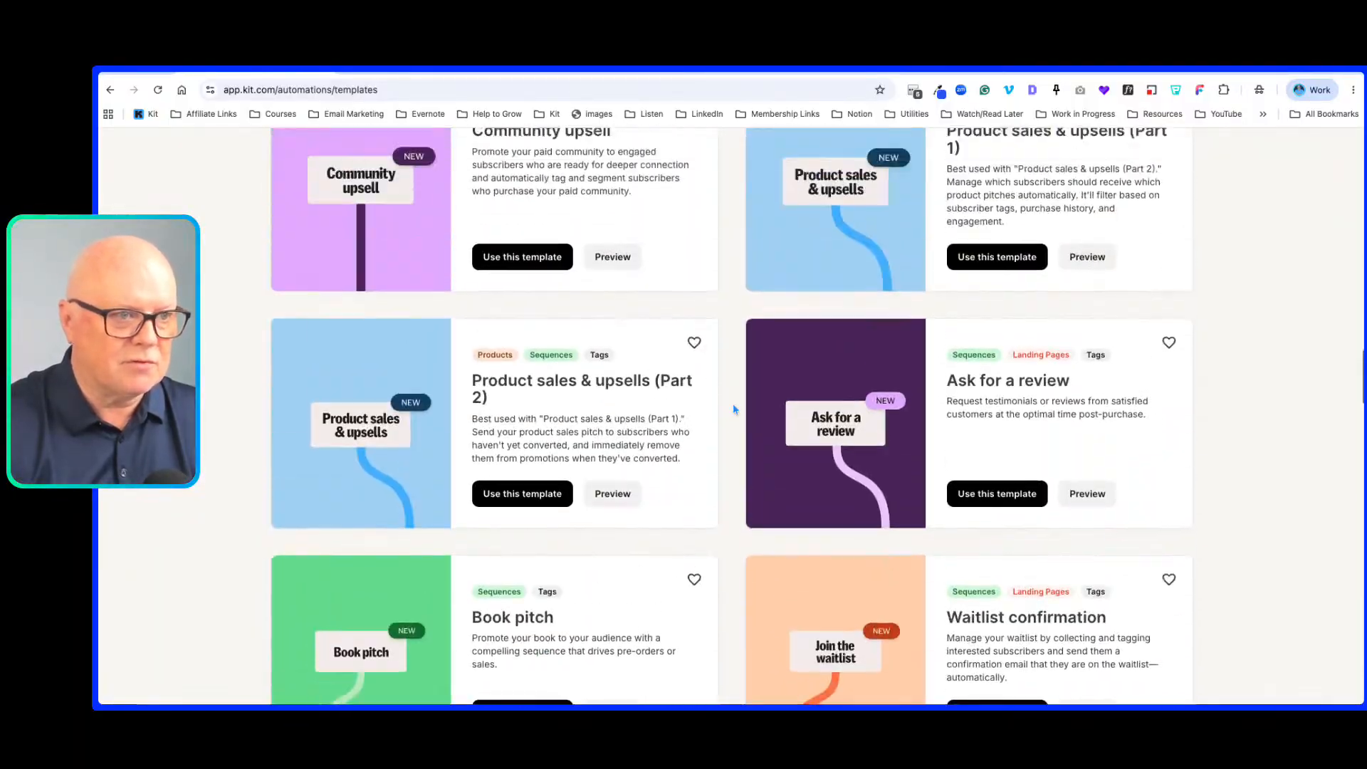
scroll(732, 410, "up", 15)
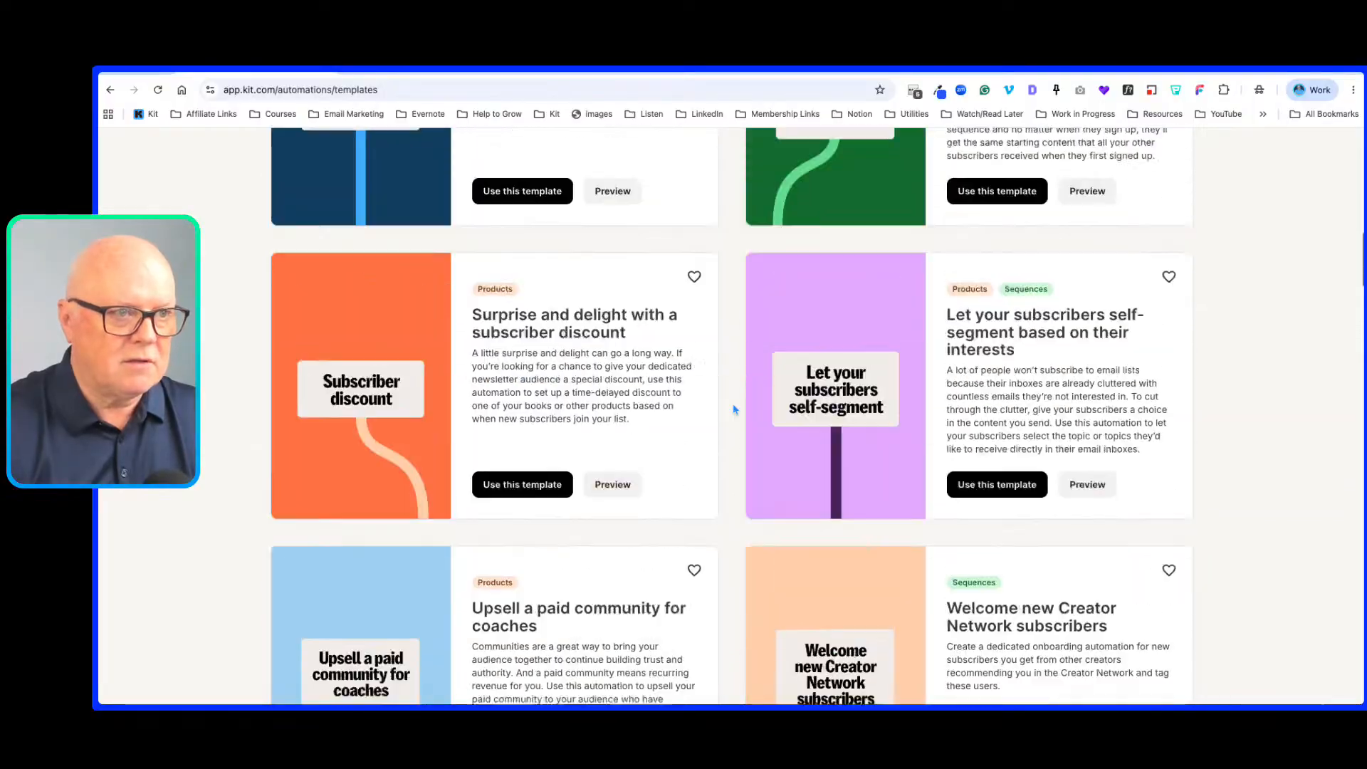
scroll(735, 408, "up", 12)
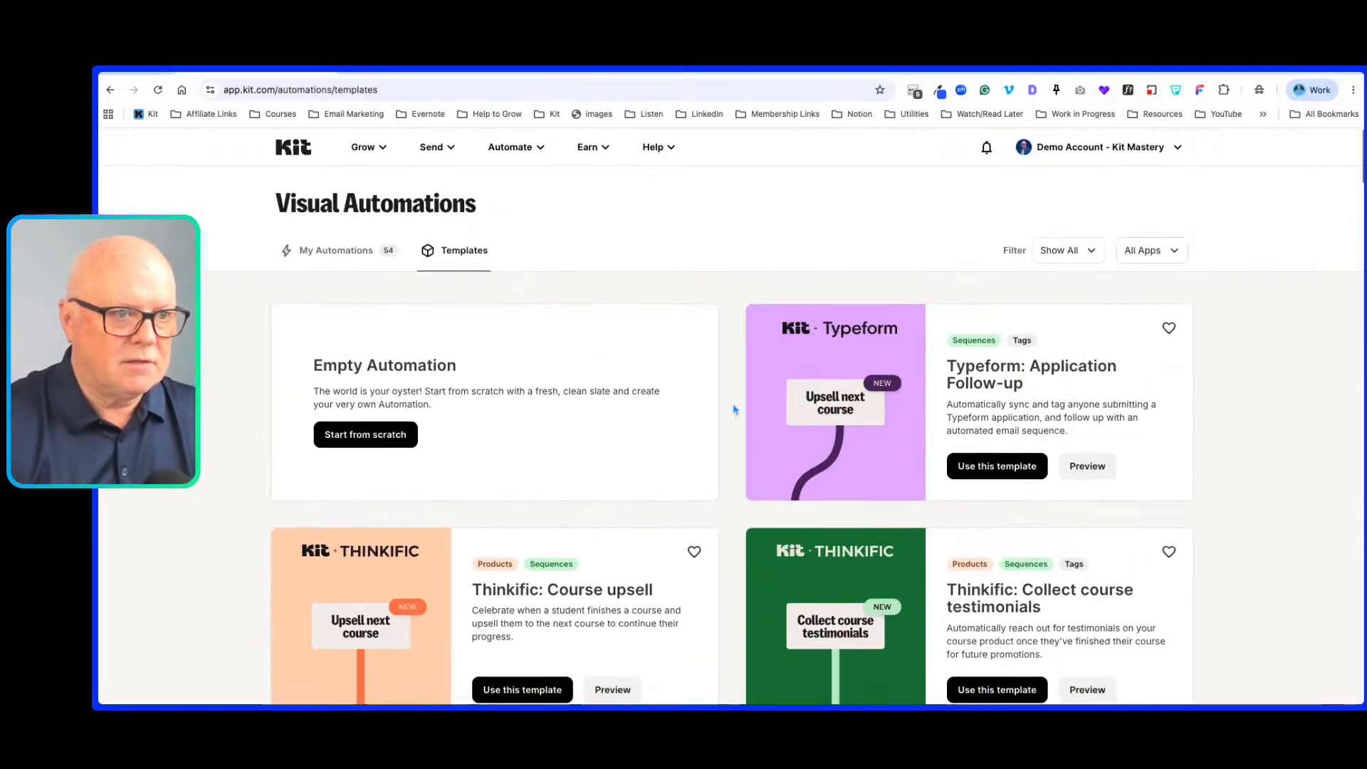
left_click(733, 409)
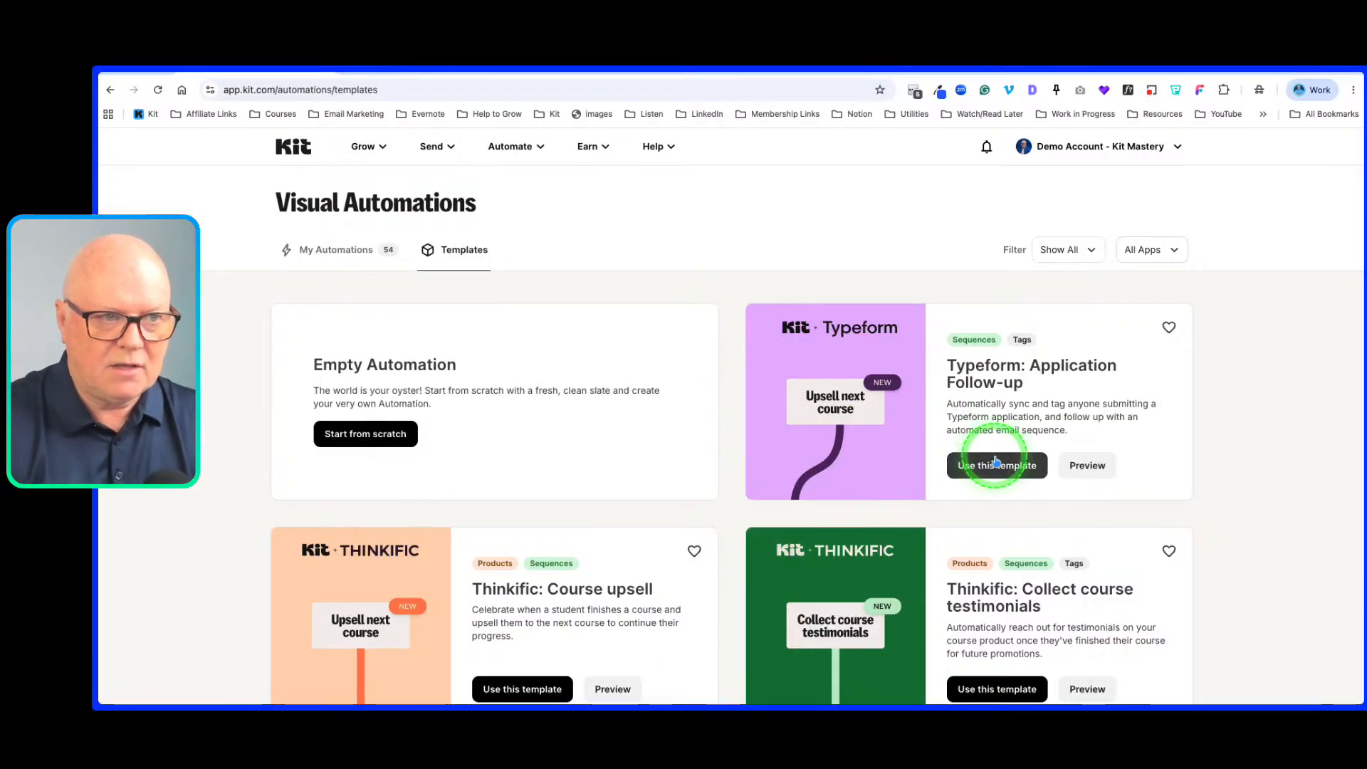
Step: Preview the Typeform: Application Follow-up template, examine its flow from the form response to the follow-up sequence, and close the preview
left_click(1087, 467)
scroll(908, 519, "down", 5)
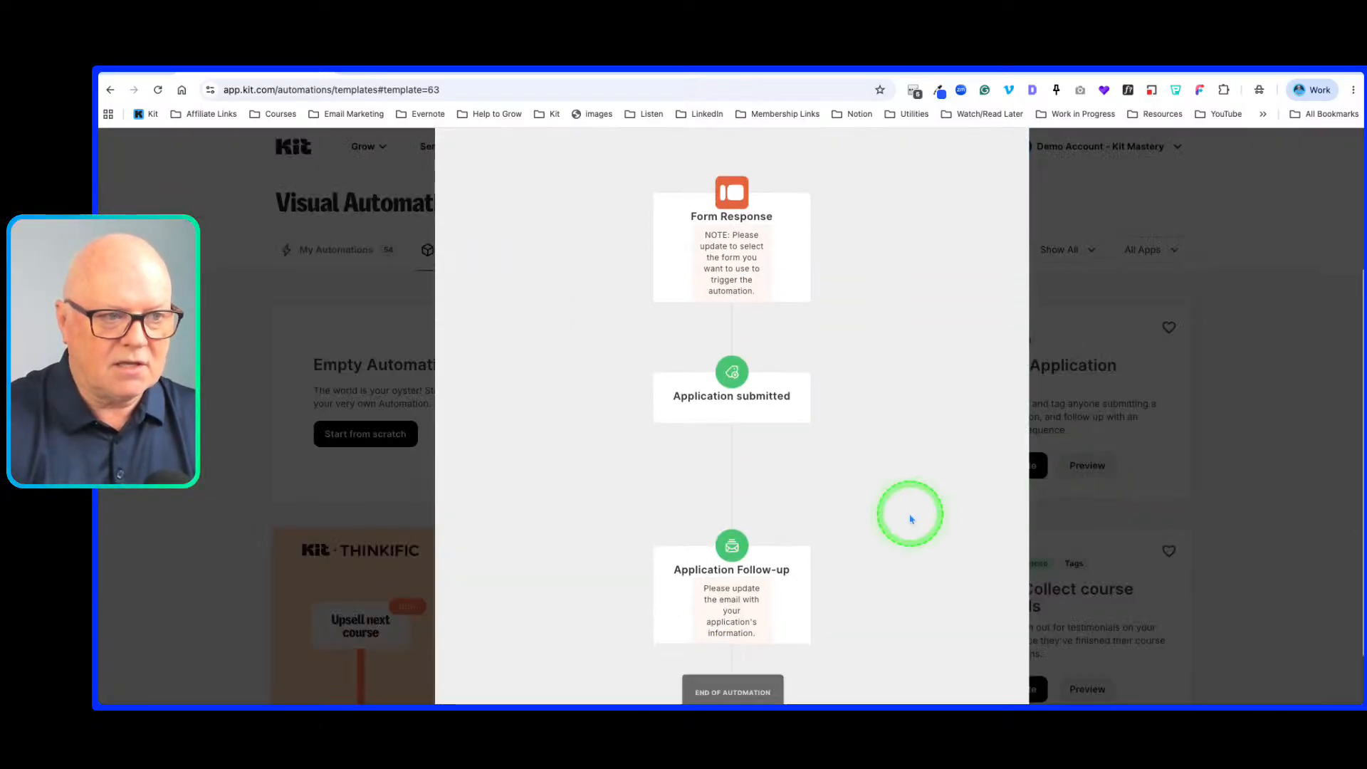
scroll(910, 518, "up", 5)
scroll(910, 518, "down", 5)
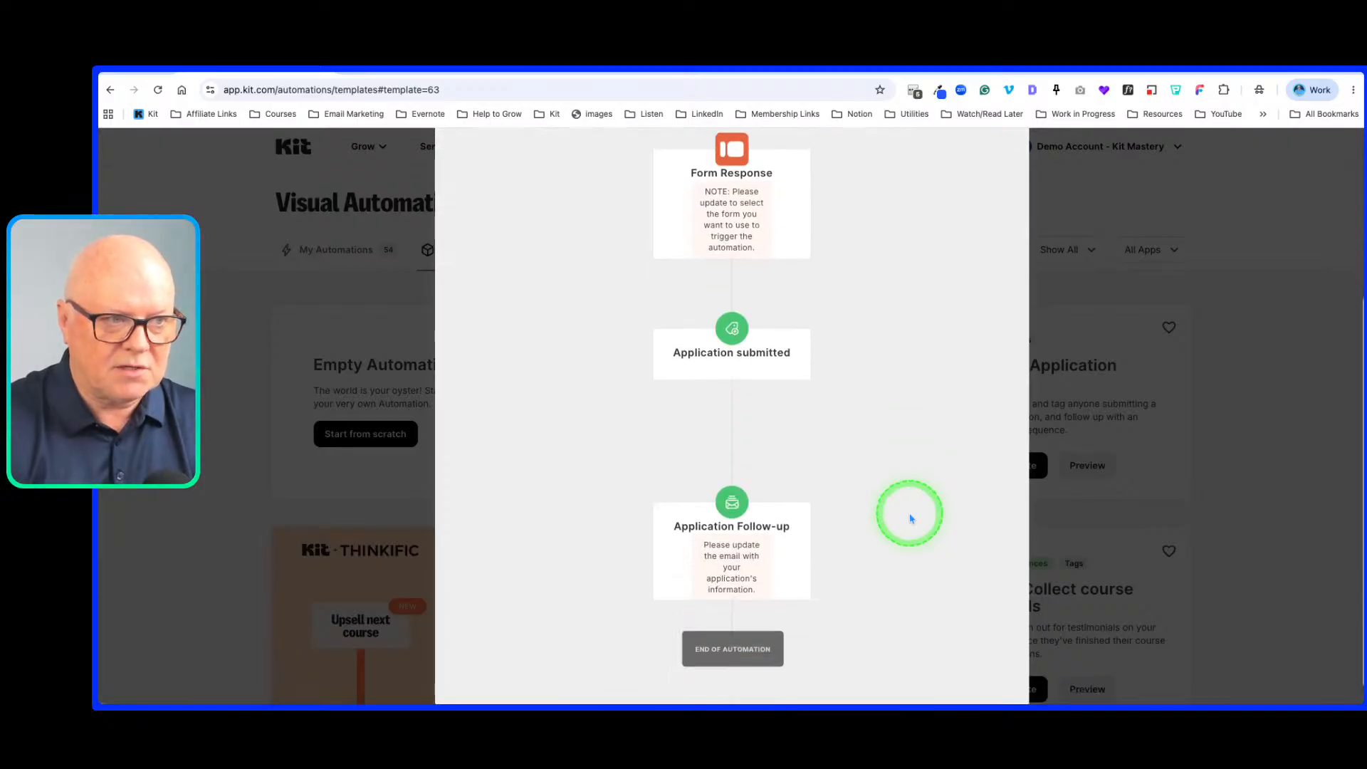
scroll(817, 302, "up", 3)
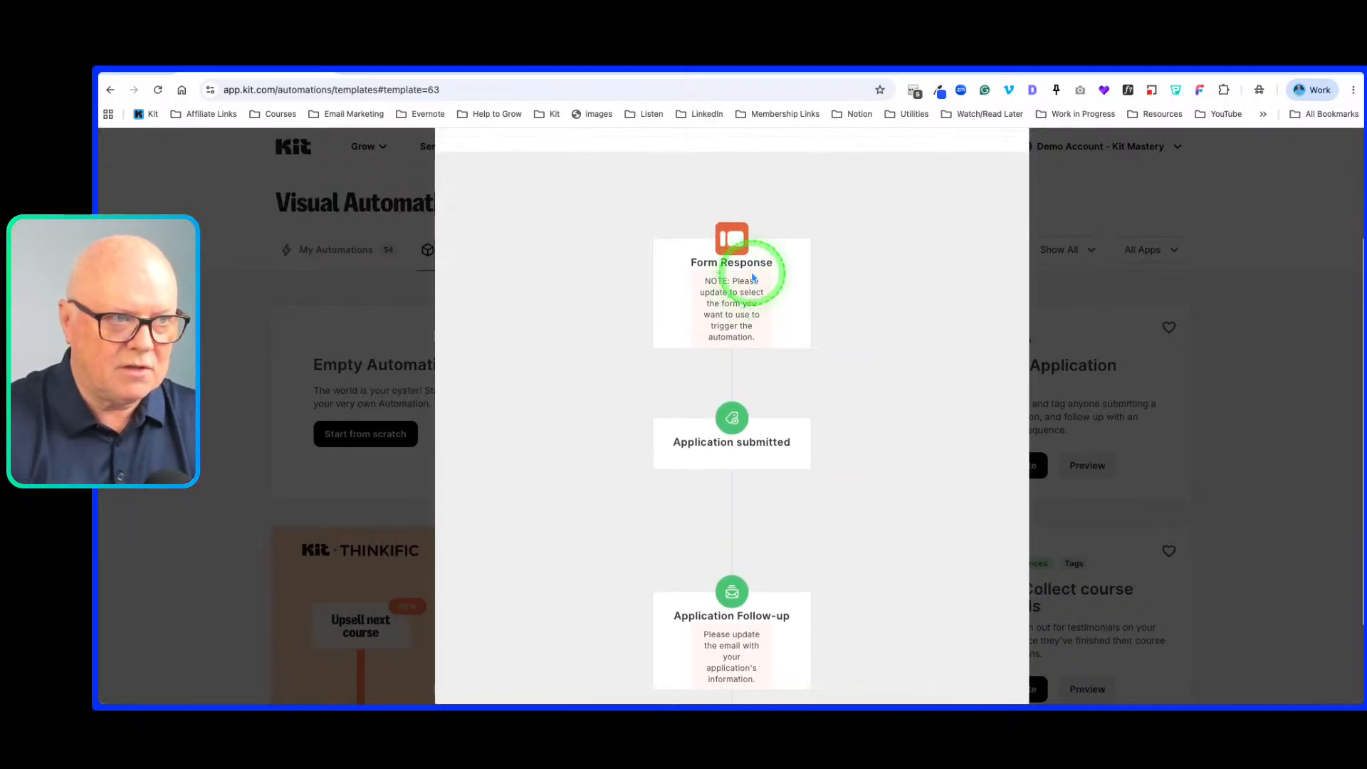
scroll(740, 441, "down", 3)
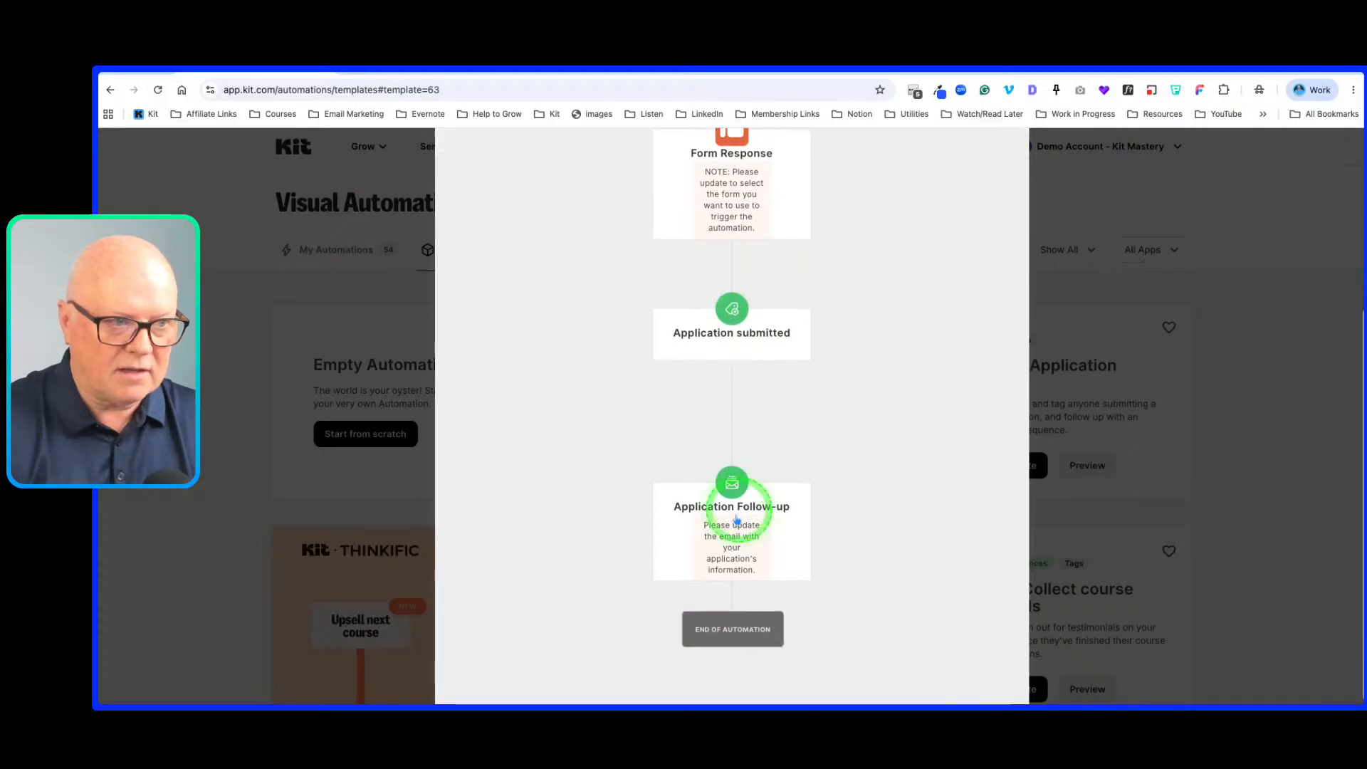
scroll(751, 512, "up", 5)
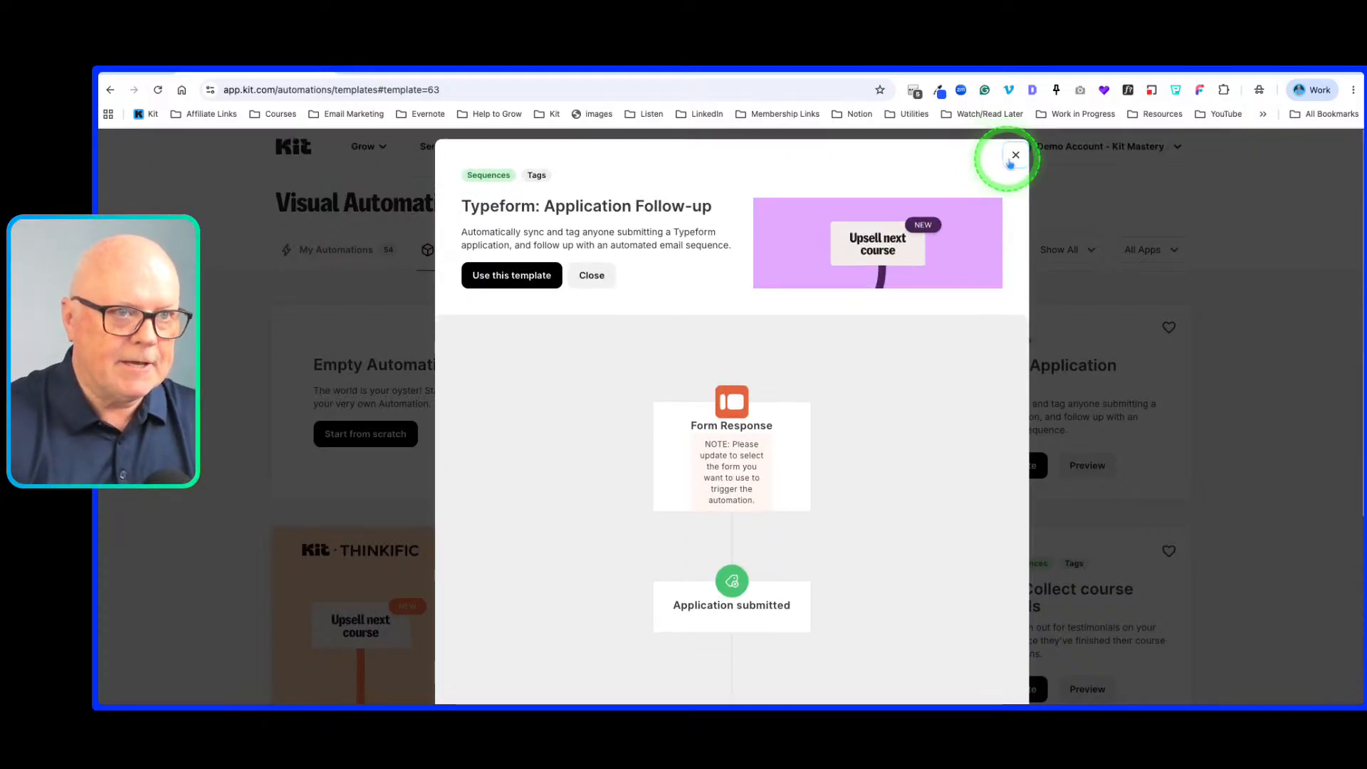
left_click(1014, 187)
left_click(996, 468)
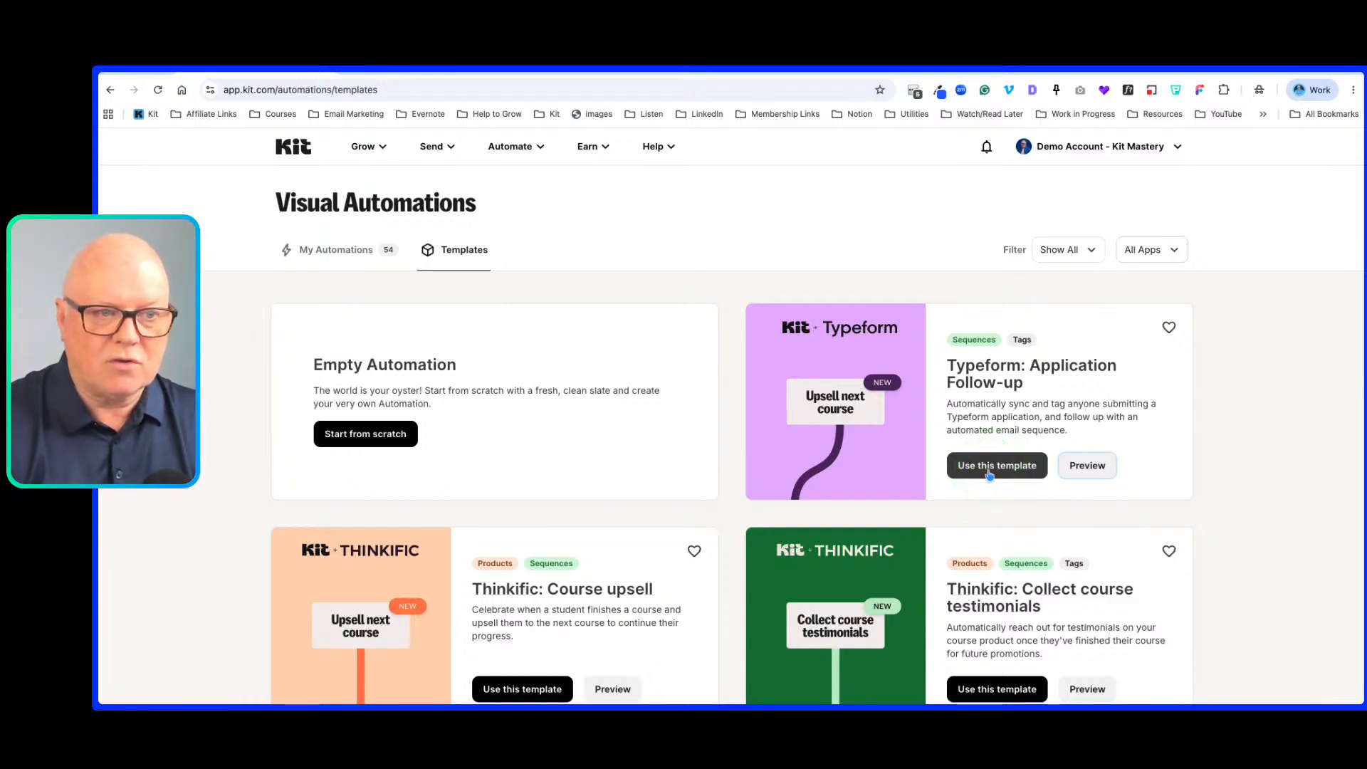
left_click(987, 476)
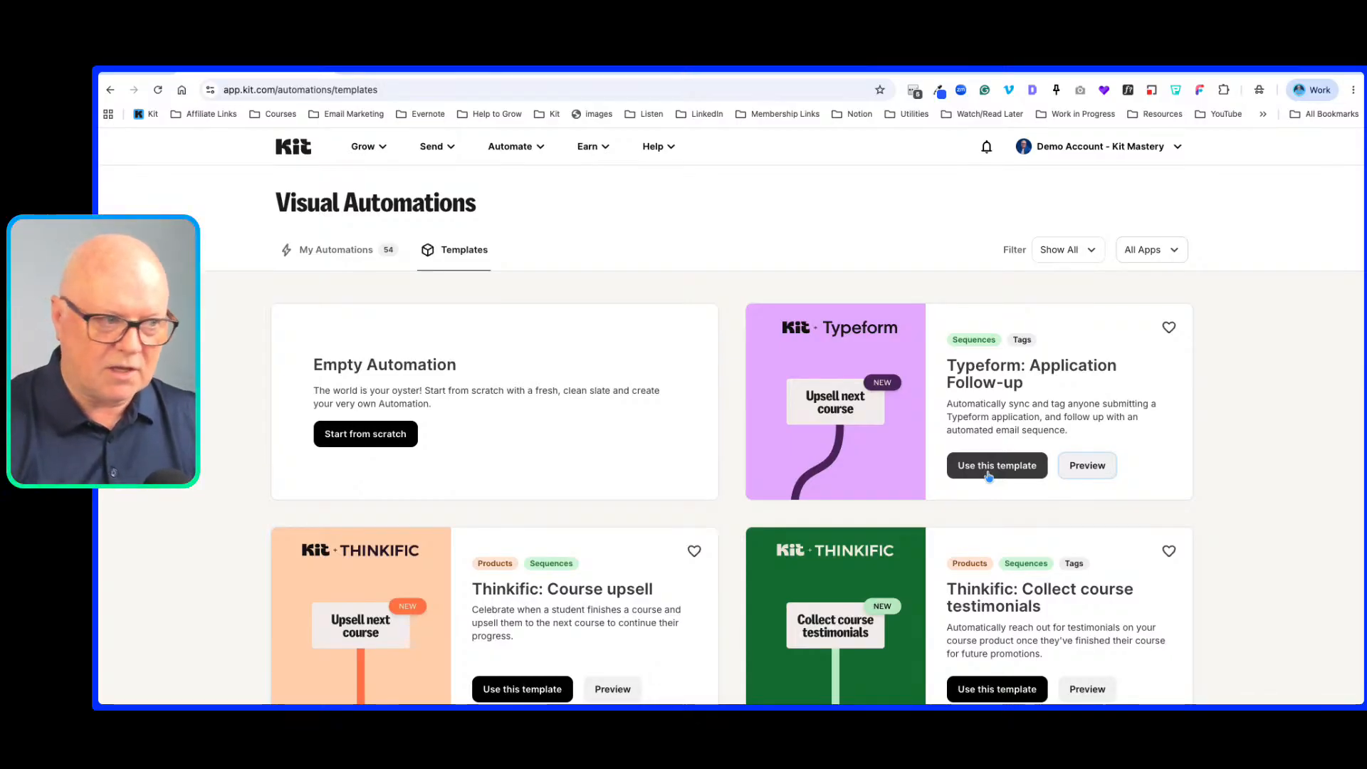
left_click(962, 480)
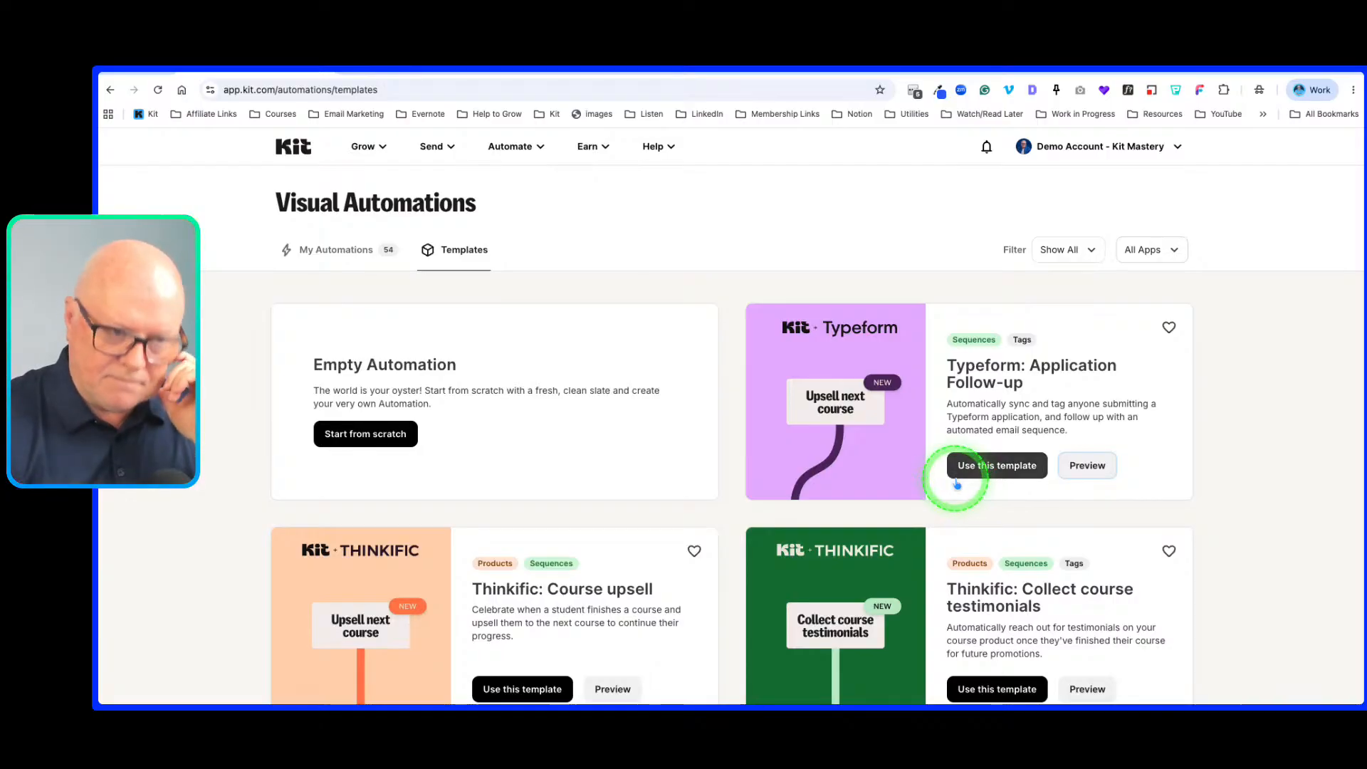
Step: Create an empty automation from scratch and start building it to bring up the choice of entry points
left_click(378, 445)
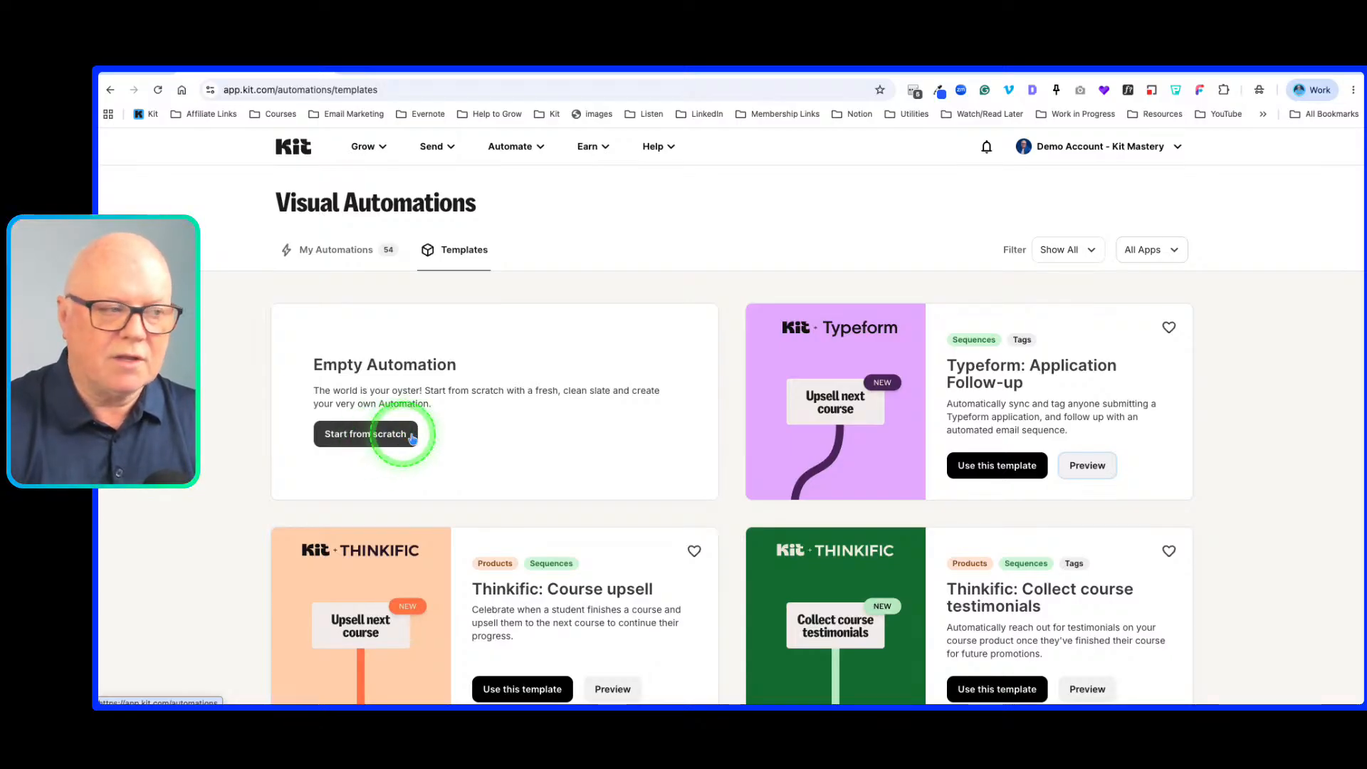
left_click(387, 439)
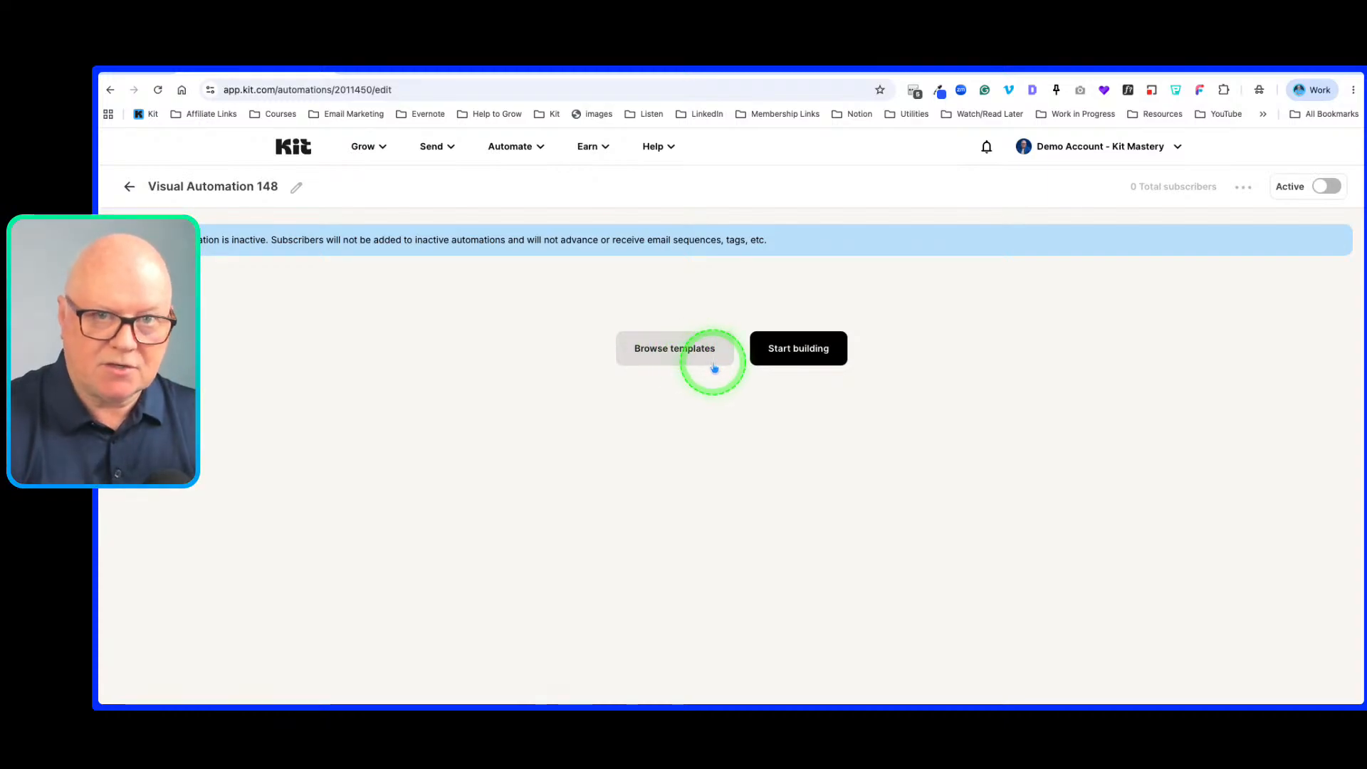
left_click(796, 349)
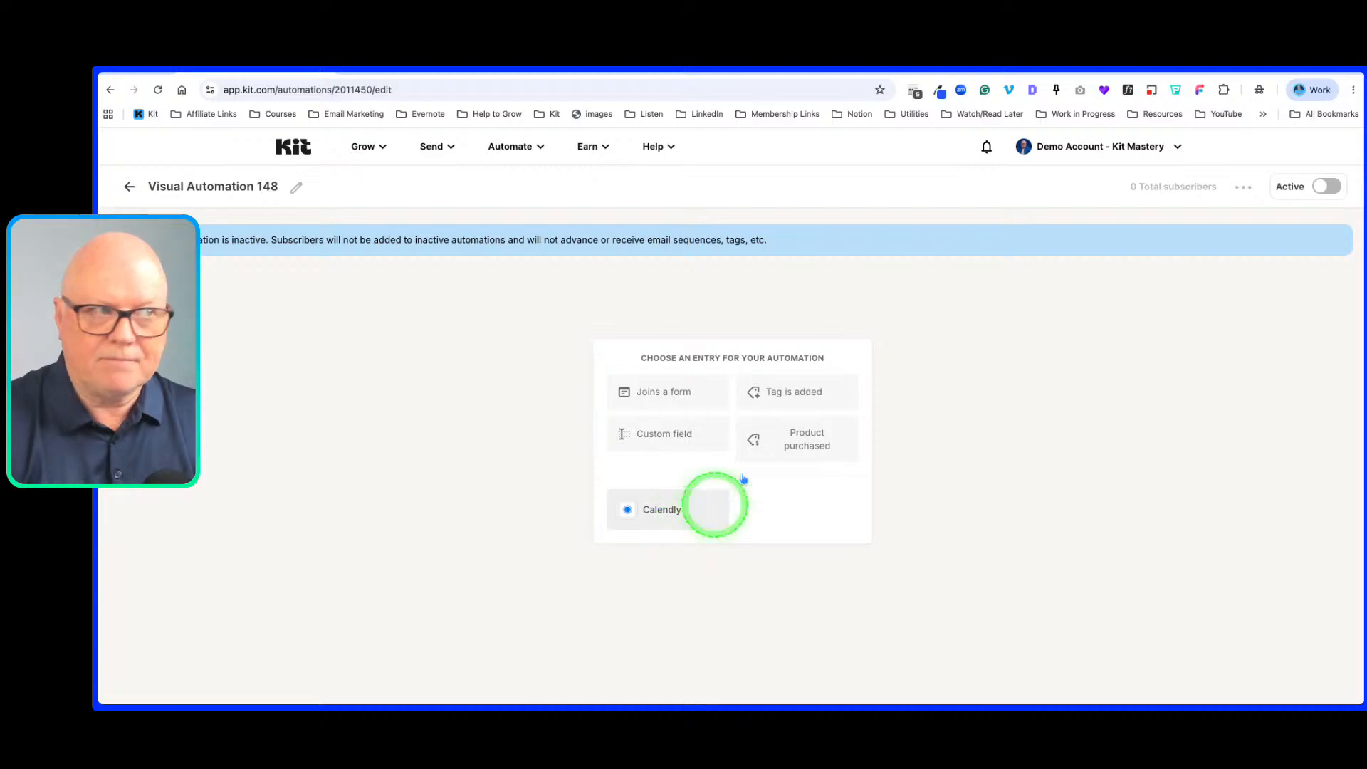
Step: Duplicate the automation's browser tab, examine the installable apps in the copy's Apps directory, and return to the original automation
right_click(275, 67)
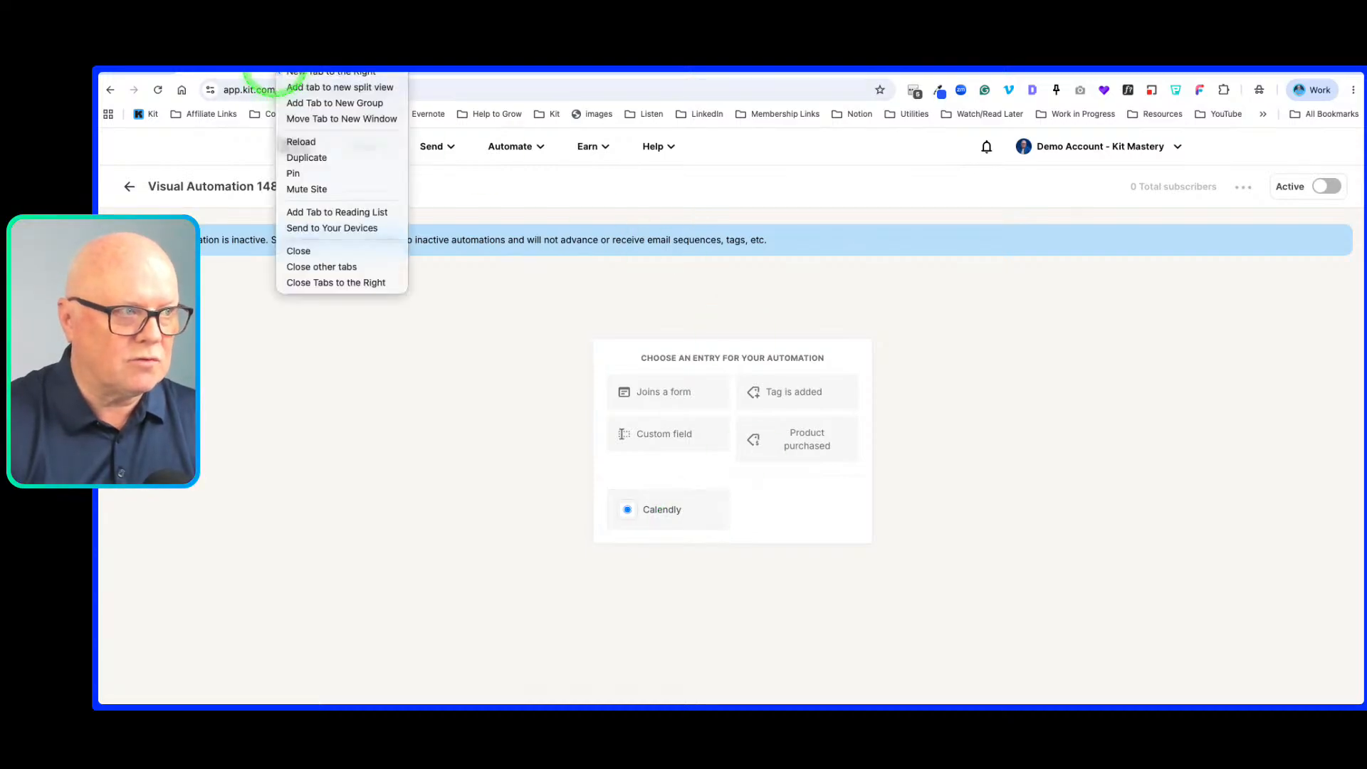
left_click(327, 156)
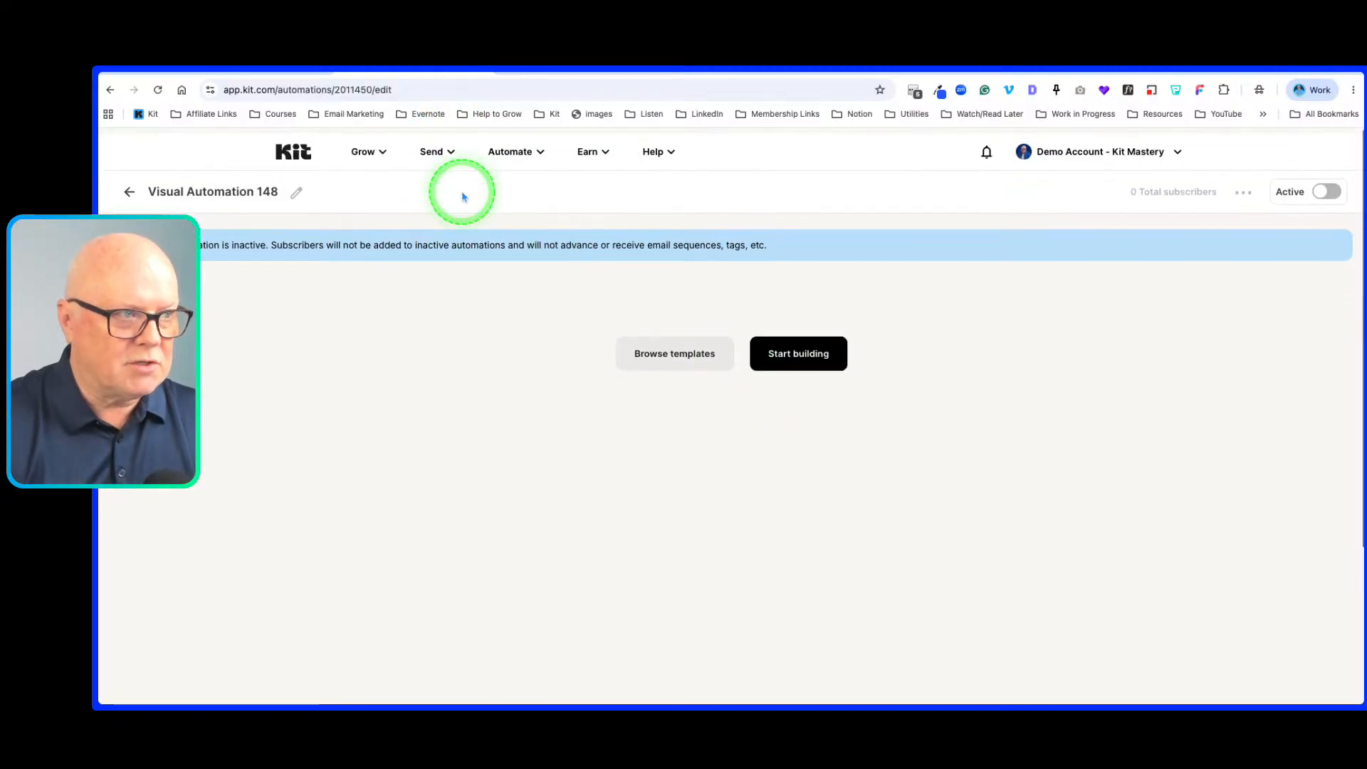
left_click(510, 150)
left_click(788, 196)
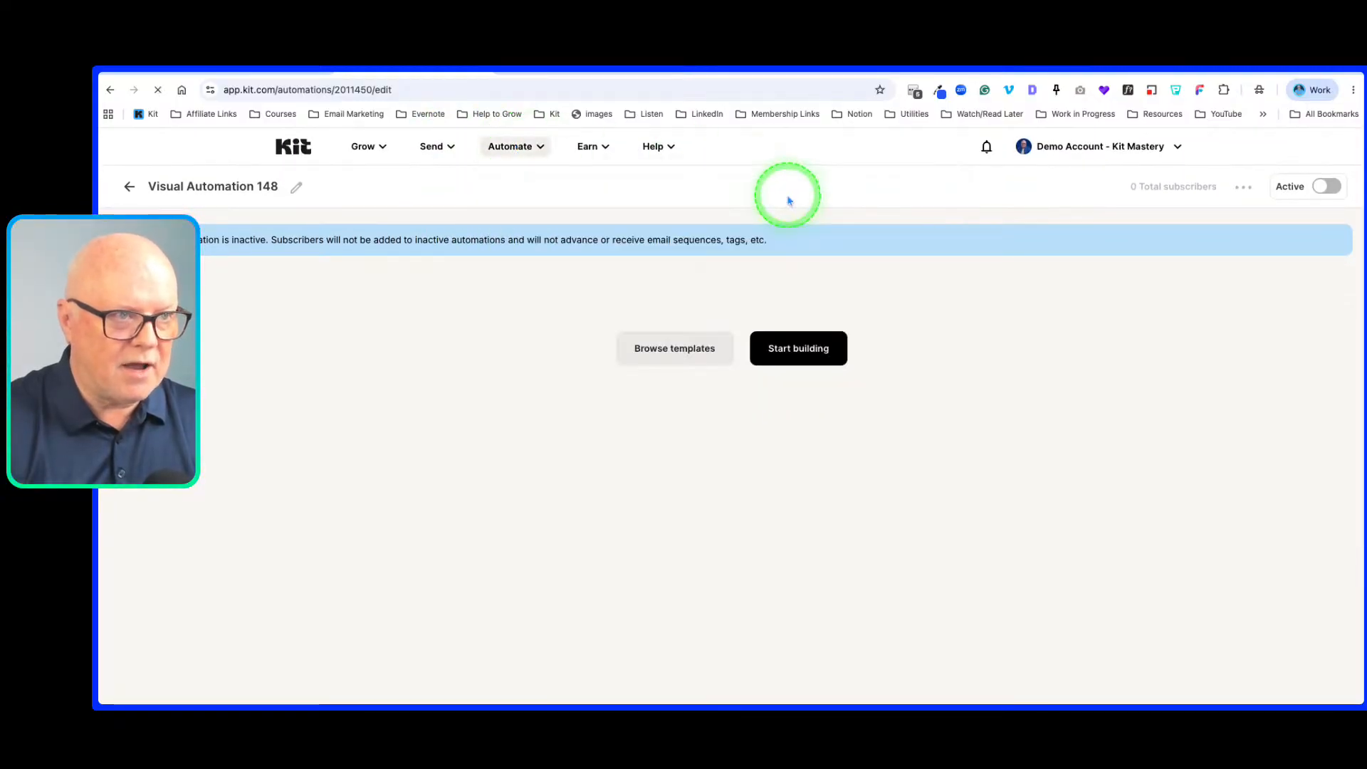
scroll(708, 417, "down", 5)
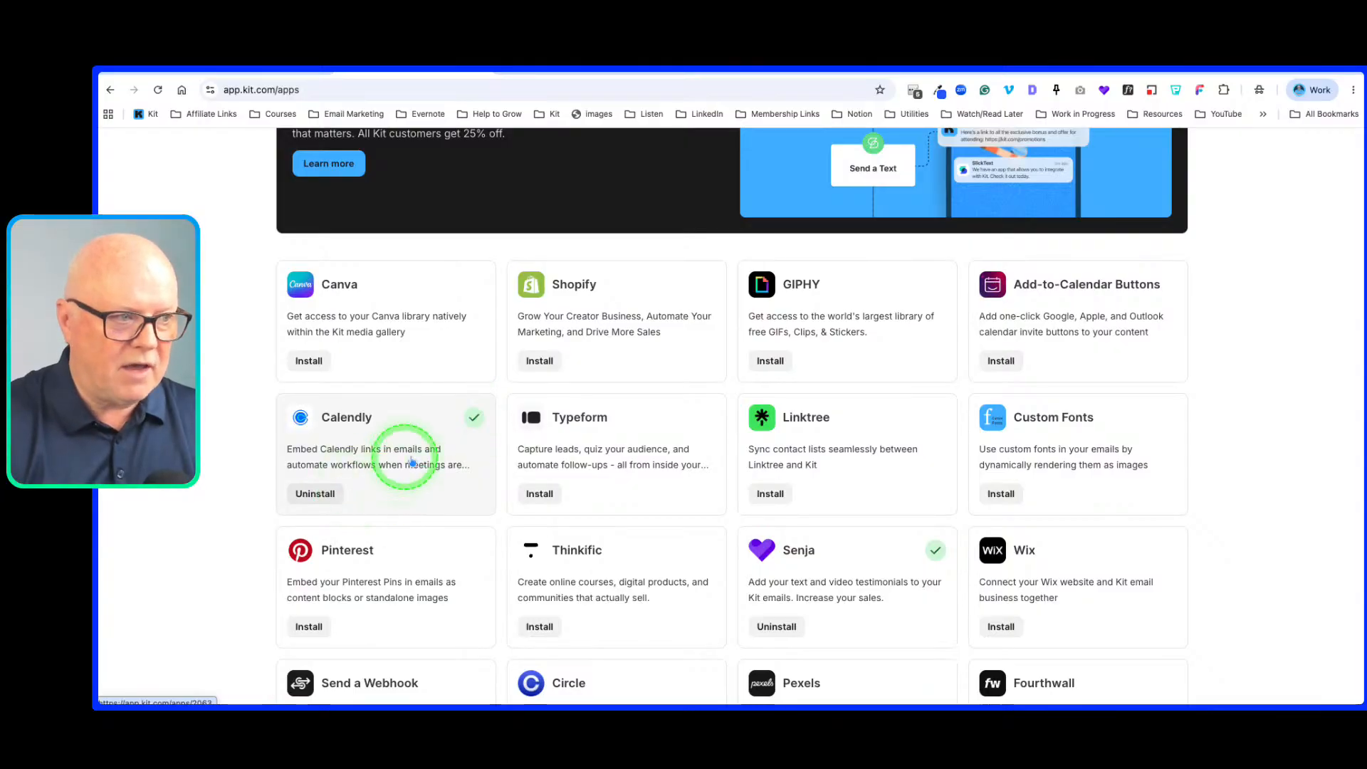
left_click(259, 60)
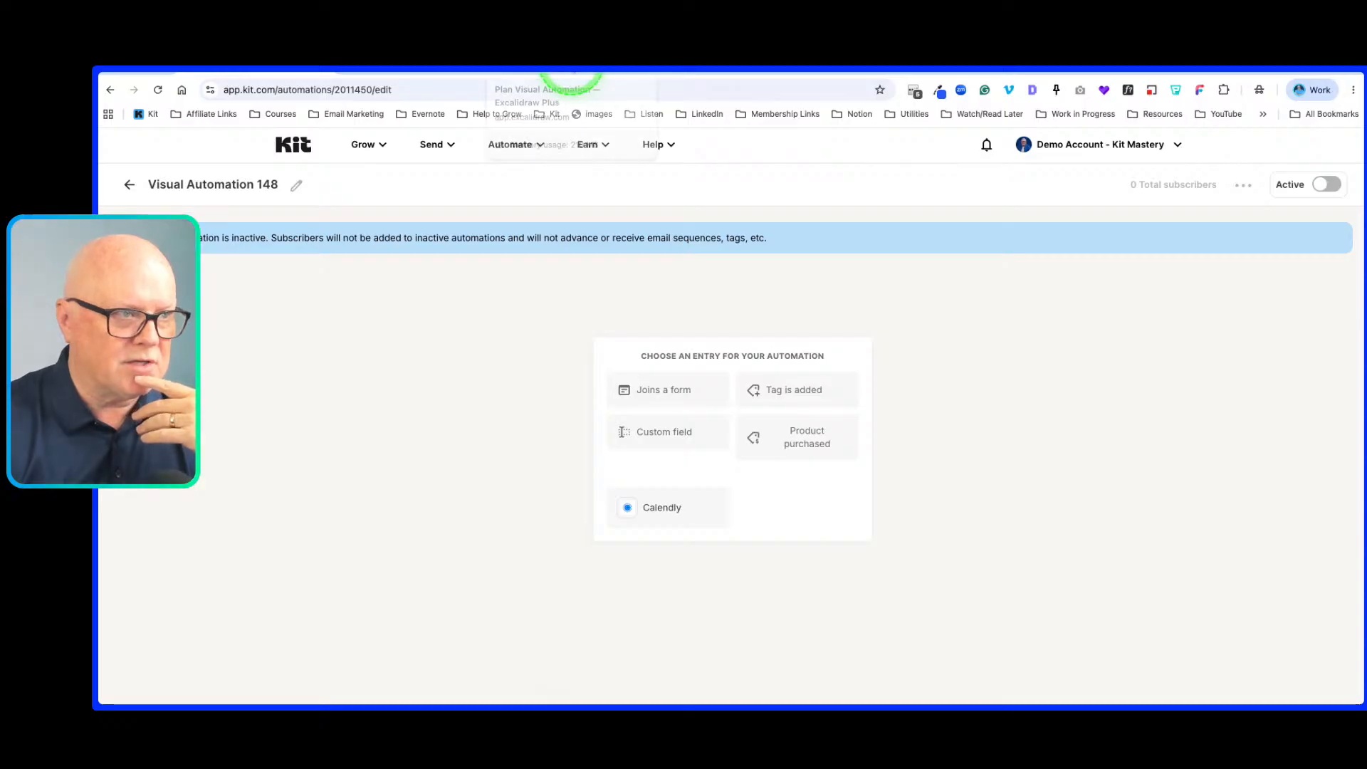
Step: Switch to the Plan Visual Automation flowchart in Excalidraw and examine its opening stages at 100% zoom, starting from the opt-in form
left_click(572, 70)
scroll(531, 357, "down", 3)
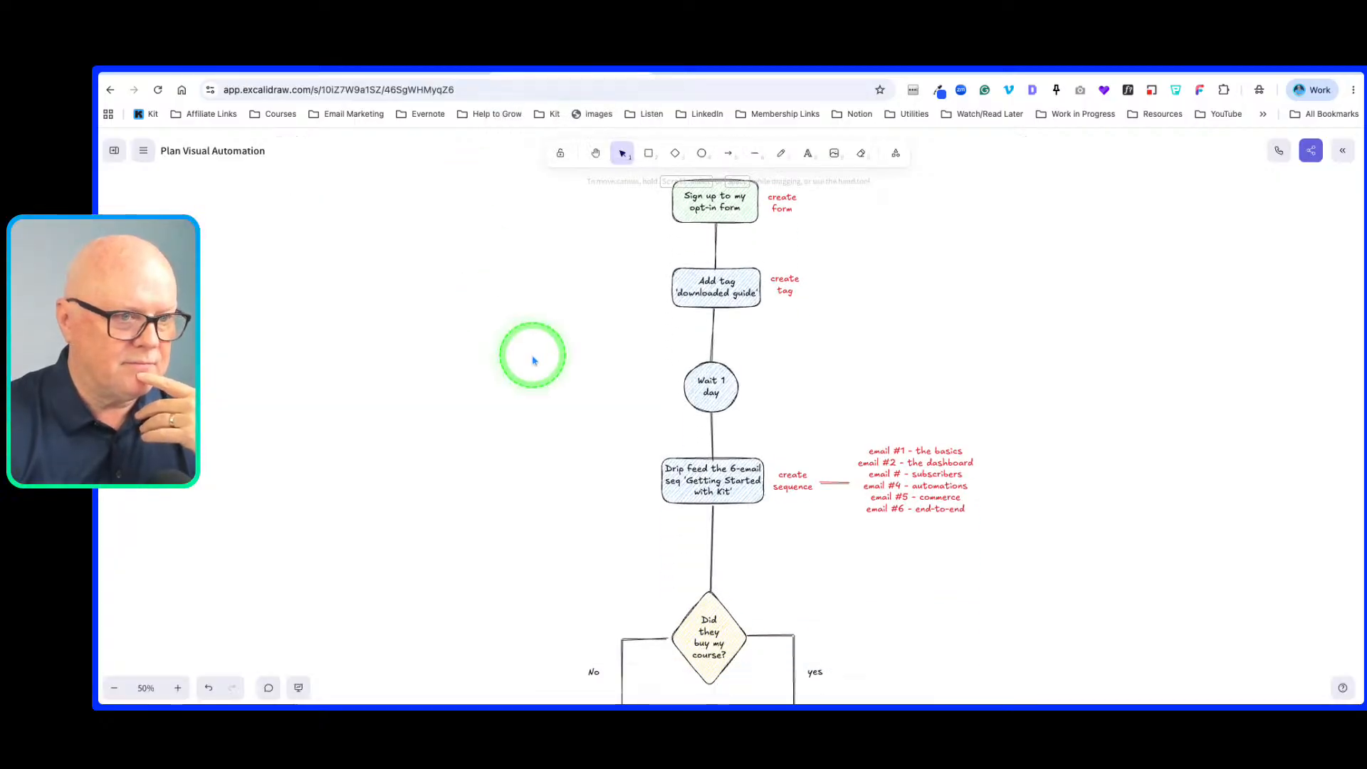
scroll(533, 358, "up", 4)
scroll(533, 358, "down", 2)
scroll(532, 358, "up", 2)
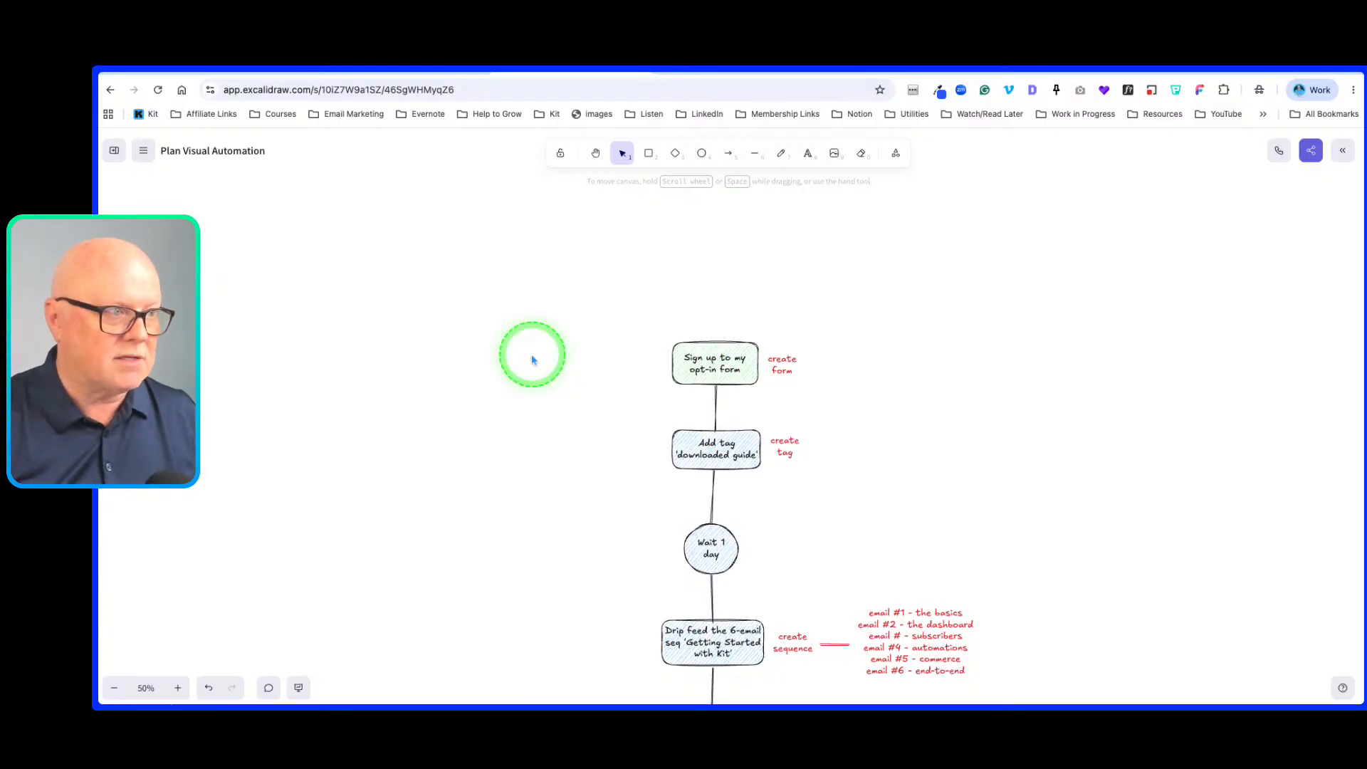
key("ctrl+equal")
key("ctrl+equal")
key("ctrl+equal")
key("ctrl+equal")
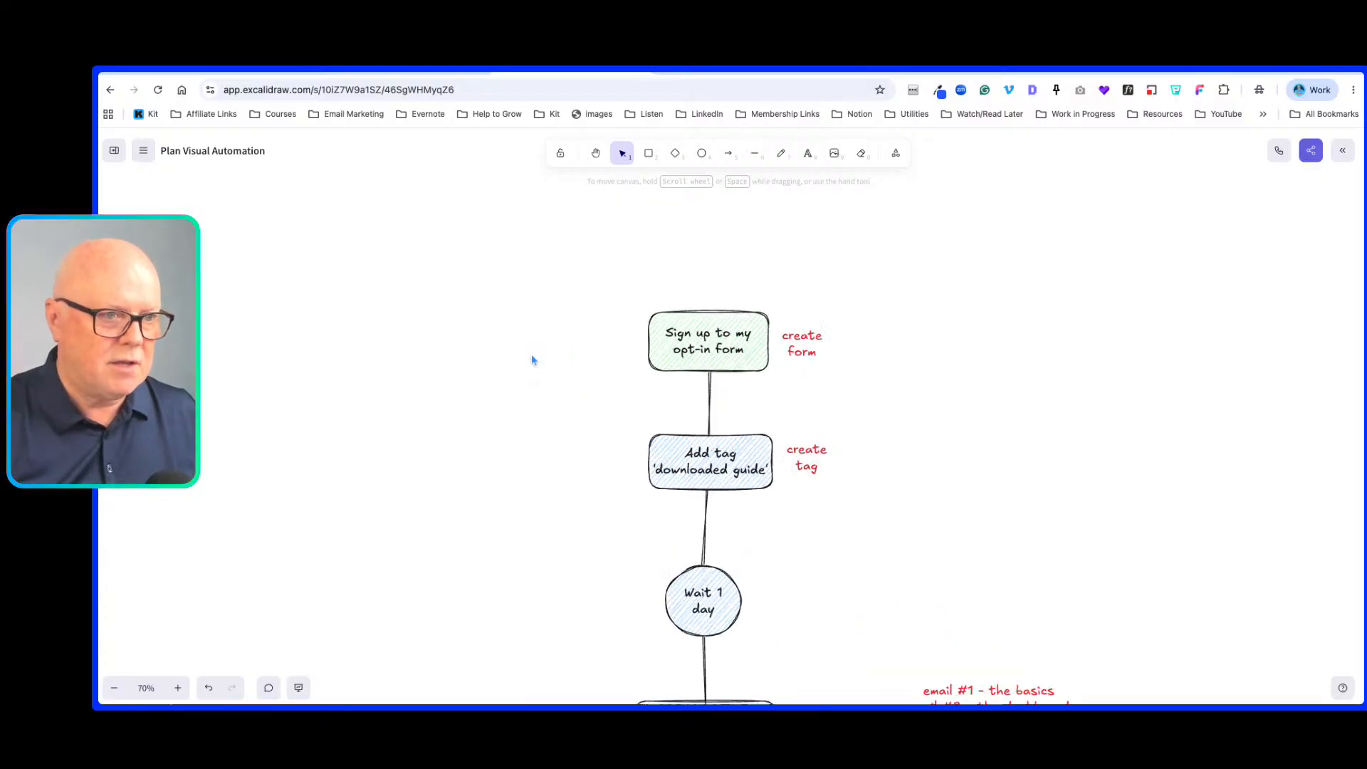
key("ctrl+equal")
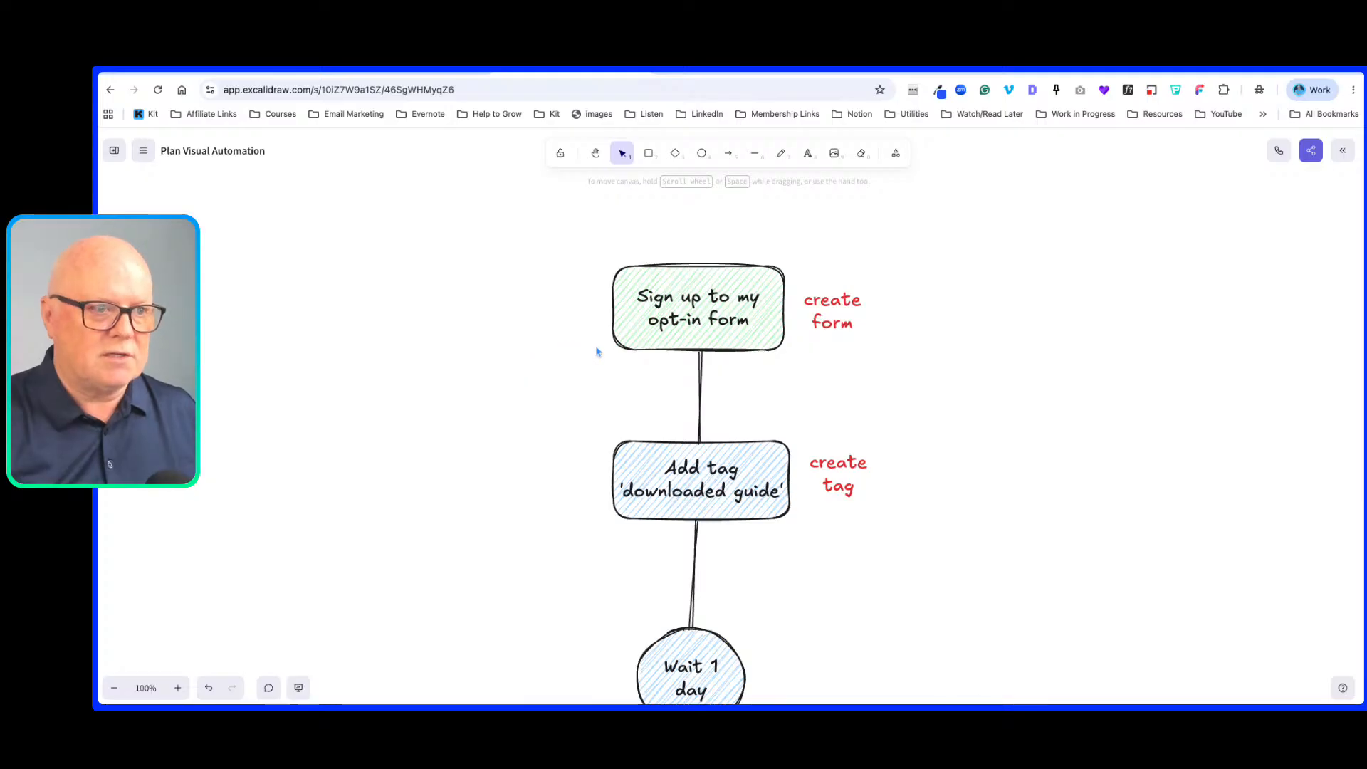
left_click(833, 421)
scroll(851, 432, "down", 1)
scroll(849, 431, "up", 1)
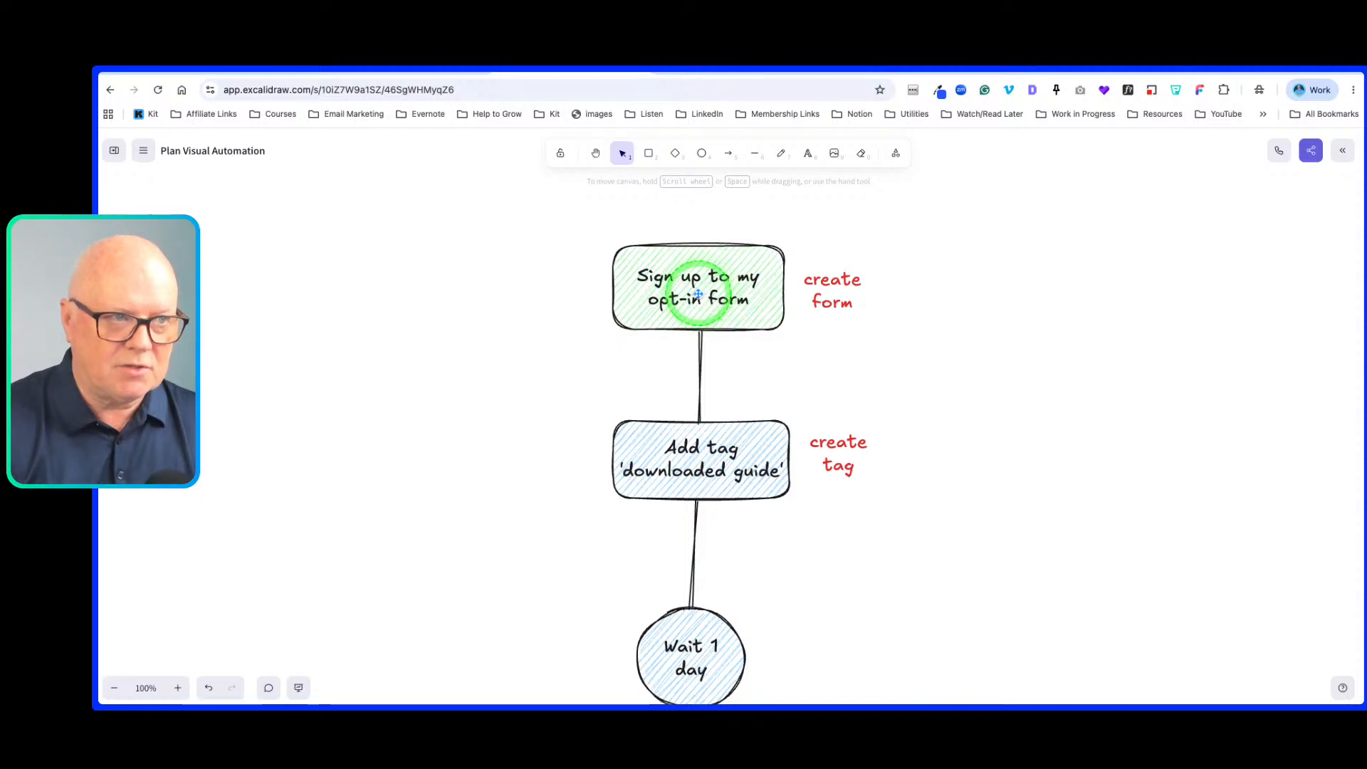
Step: Examine the flowchart from the opt-in form through the 'downloaded guide' tag and one-day wait to the 'Getting Started with Kit' sequence
scroll(701, 324, "down", 2)
scroll(701, 329, "up", 2)
scroll(702, 329, "down", 3)
scroll(714, 352, "up", 1)
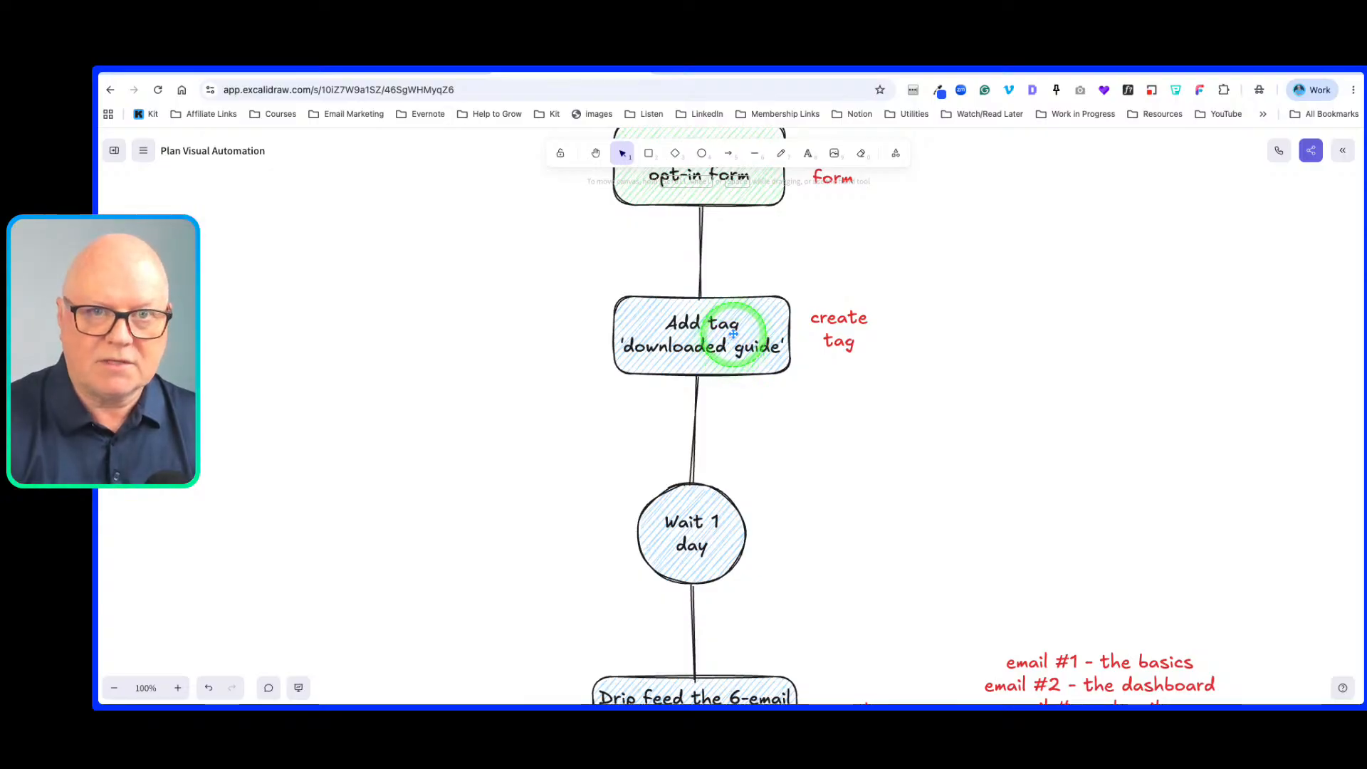
scroll(710, 339, "up", 3)
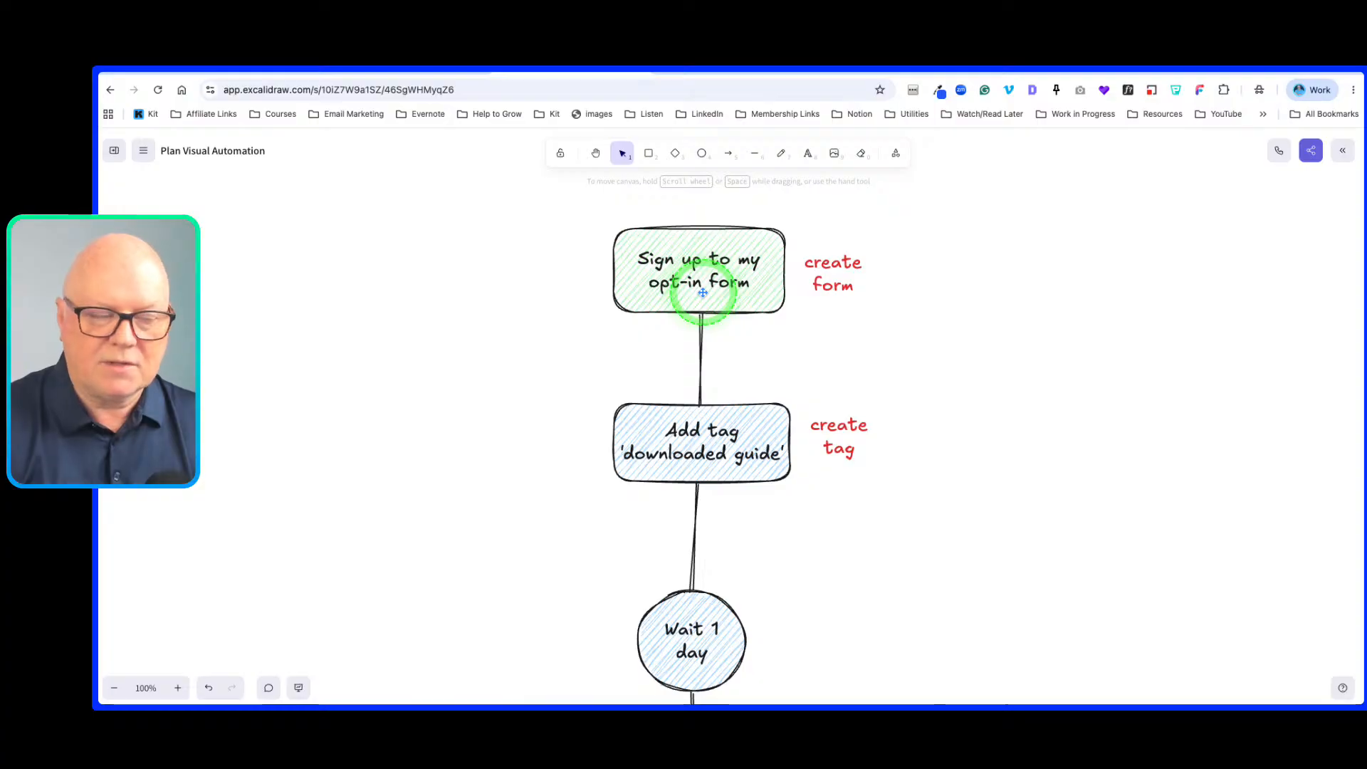
scroll(713, 344, "down", 4)
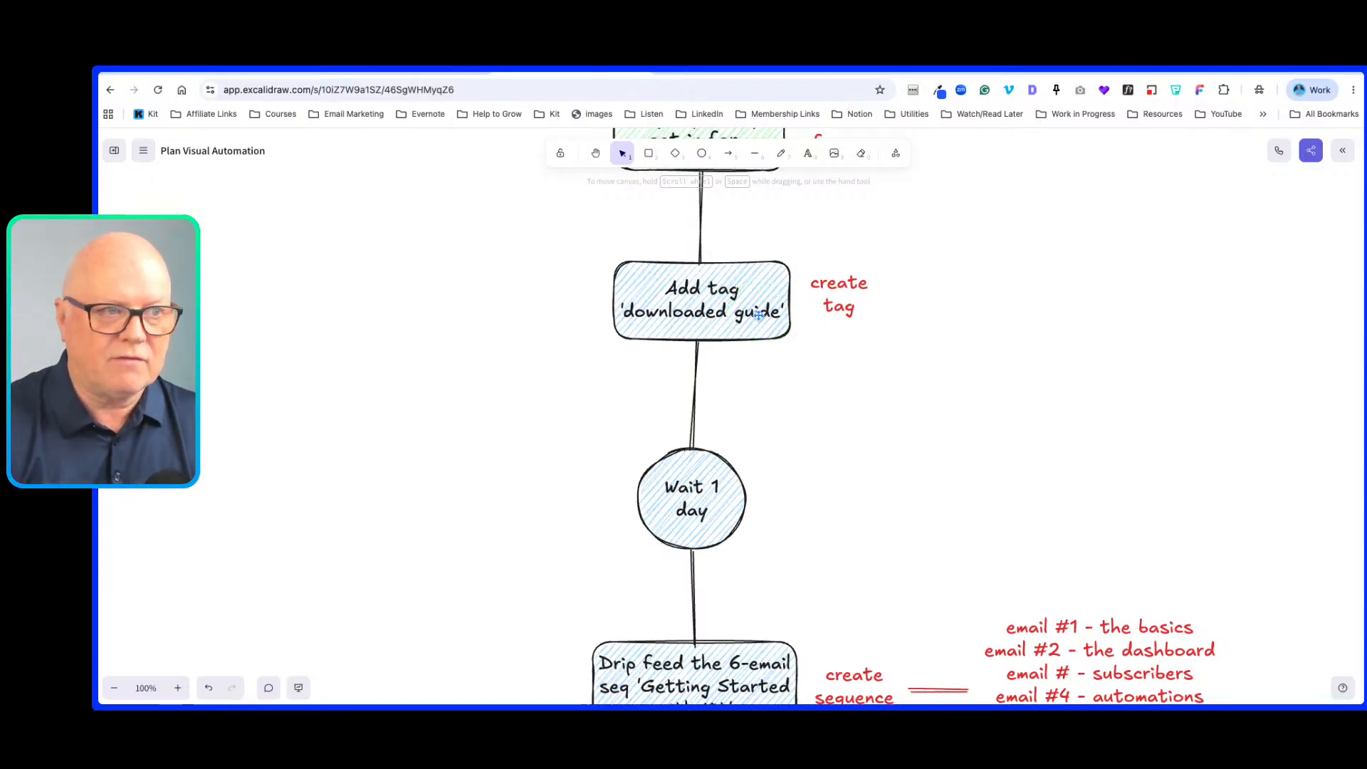
scroll(759, 328, "down", 3)
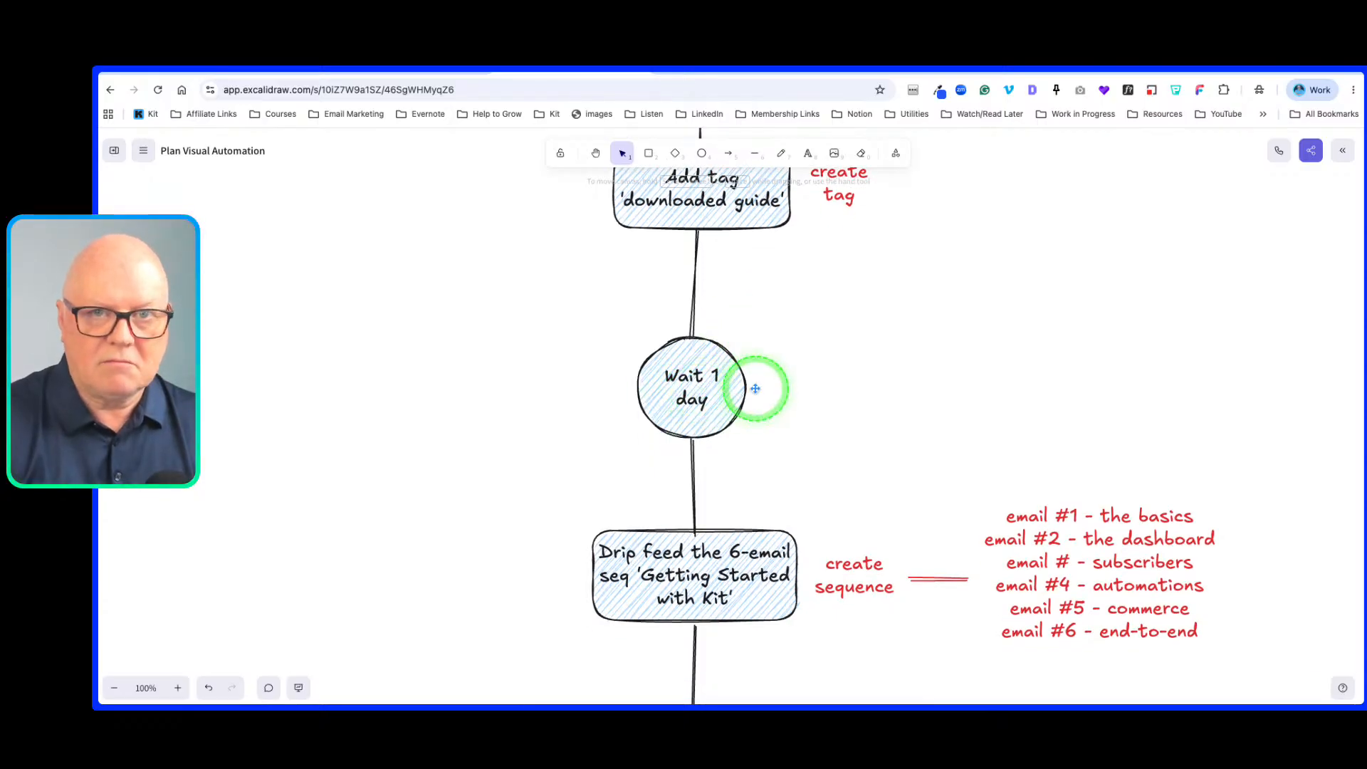
scroll(756, 389, "down", 3)
scroll(756, 390, "up", 4)
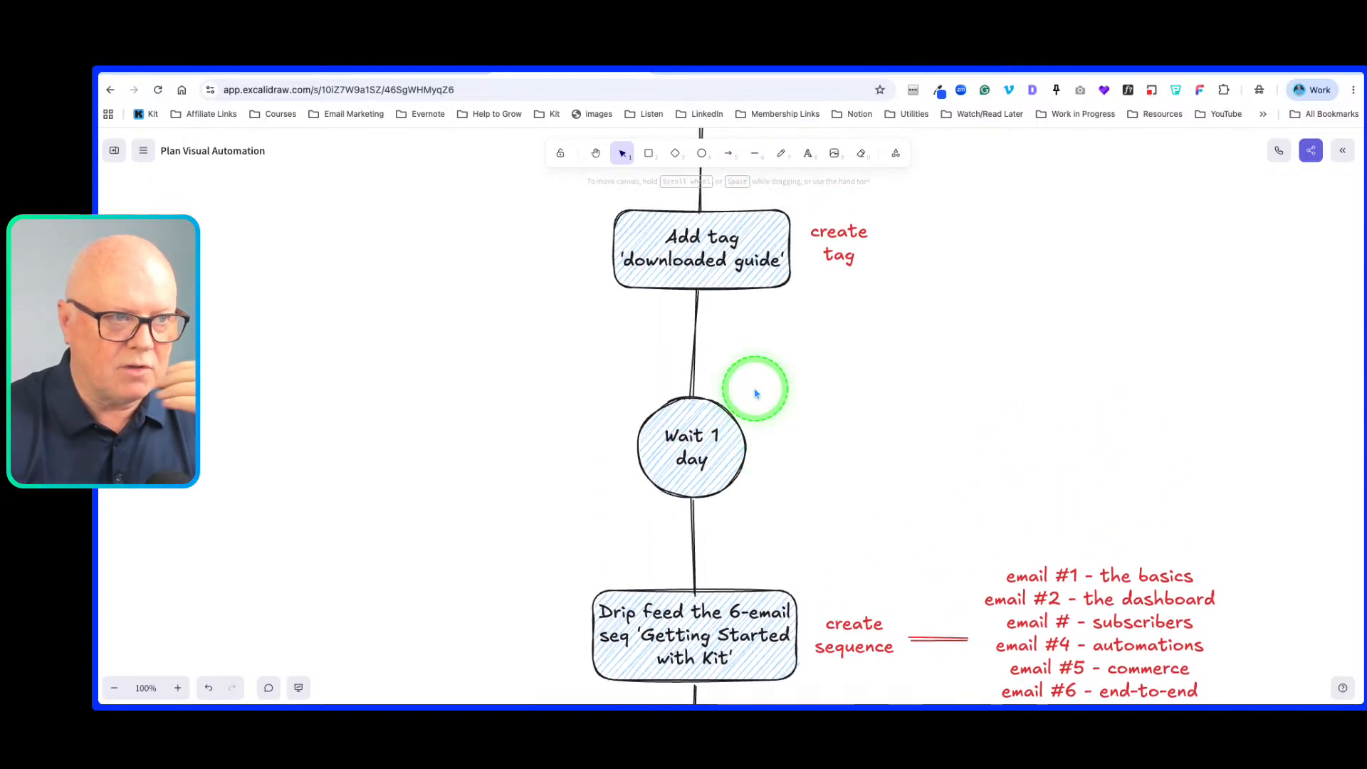
scroll(755, 403, "down", 3)
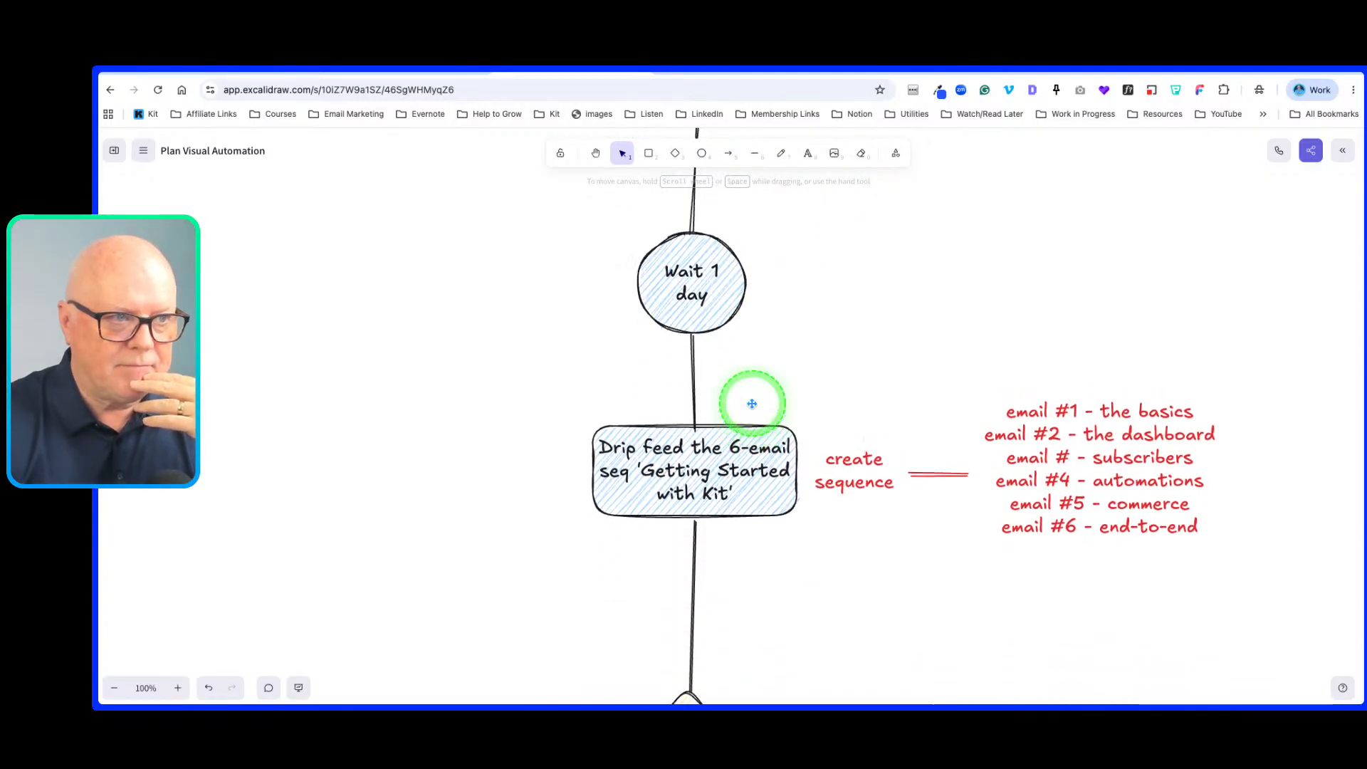
scroll(751, 399, "down", 2)
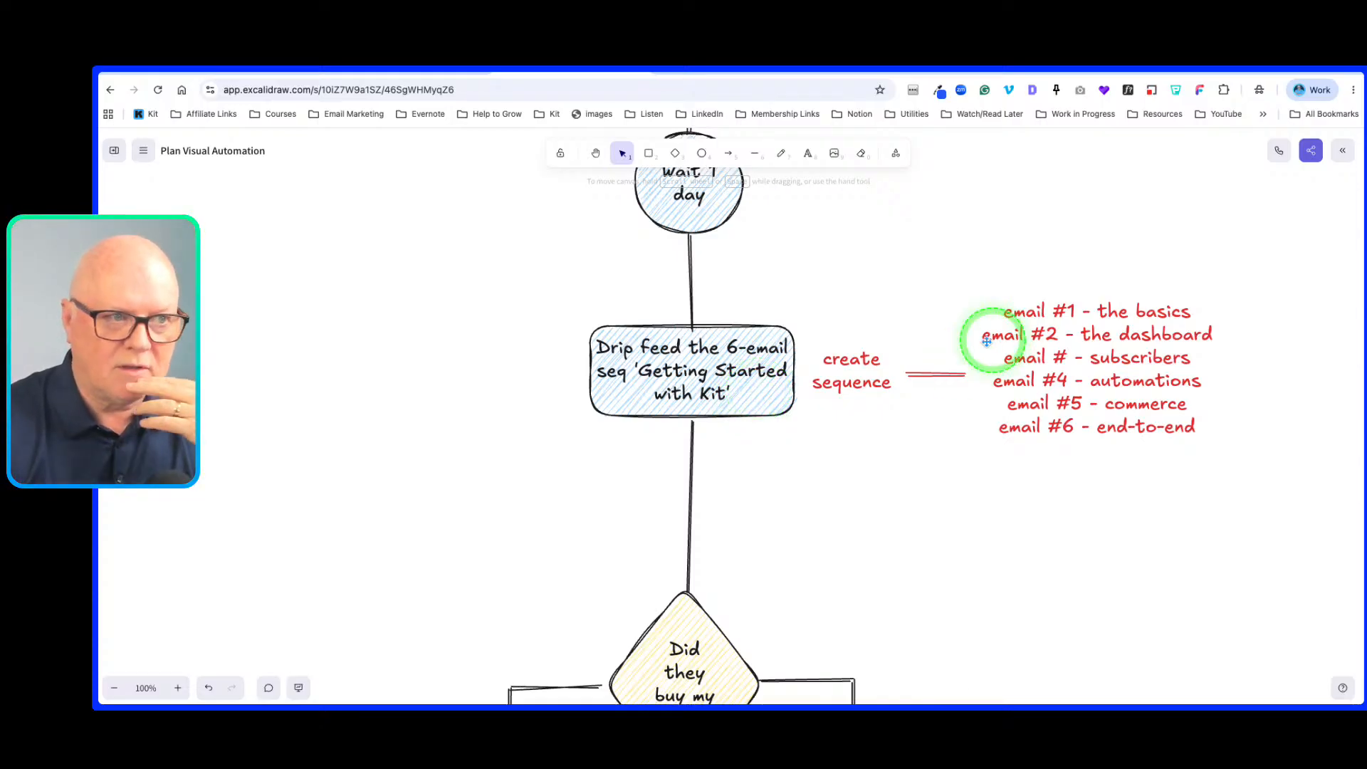
Step: Examine the 'Did they buy my course?' decision and follow its yes and no branches to the end of the automation
scroll(848, 412, "down", 3)
scroll(846, 418, "down", 2)
scroll(845, 418, "up", 2)
scroll(846, 419, "down", 3)
scroll(846, 419, "up", 2)
scroll(846, 419, "down", 2)
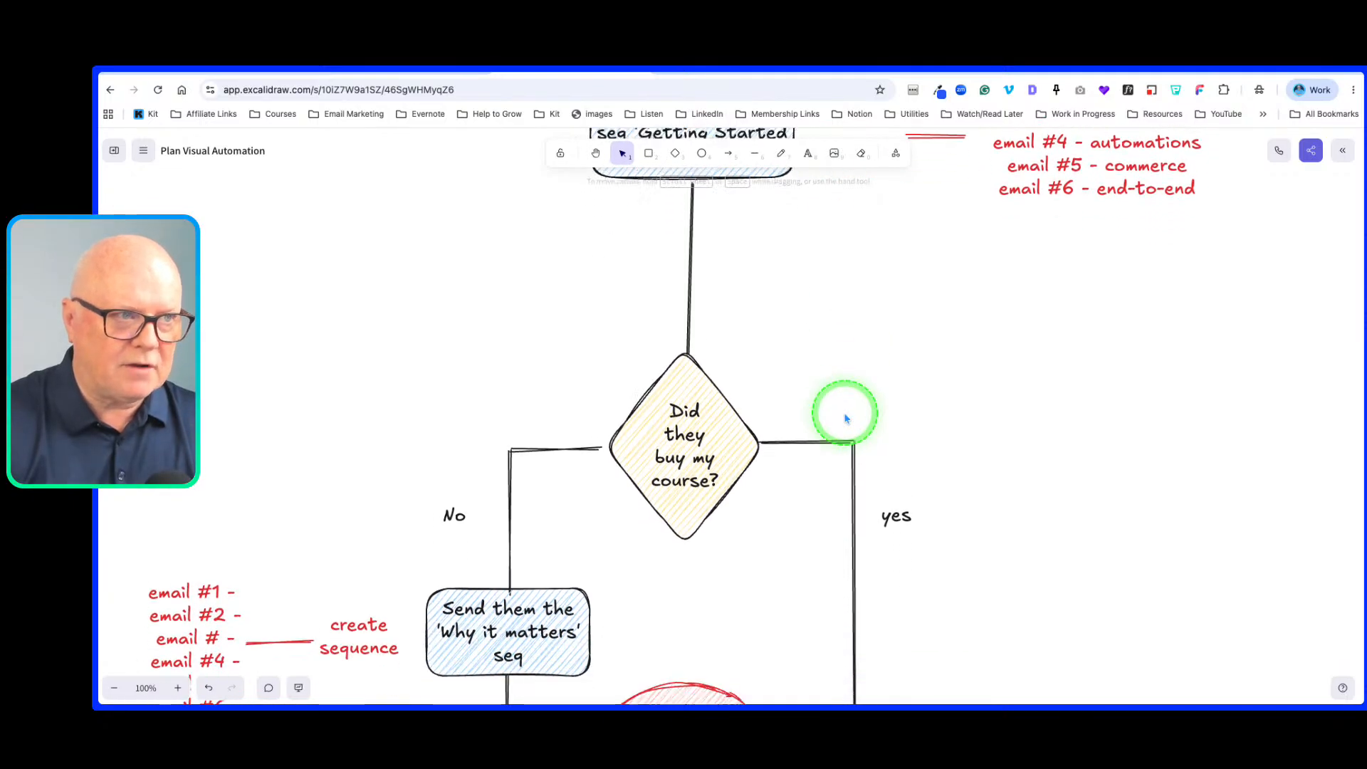
scroll(846, 419, "up", 3)
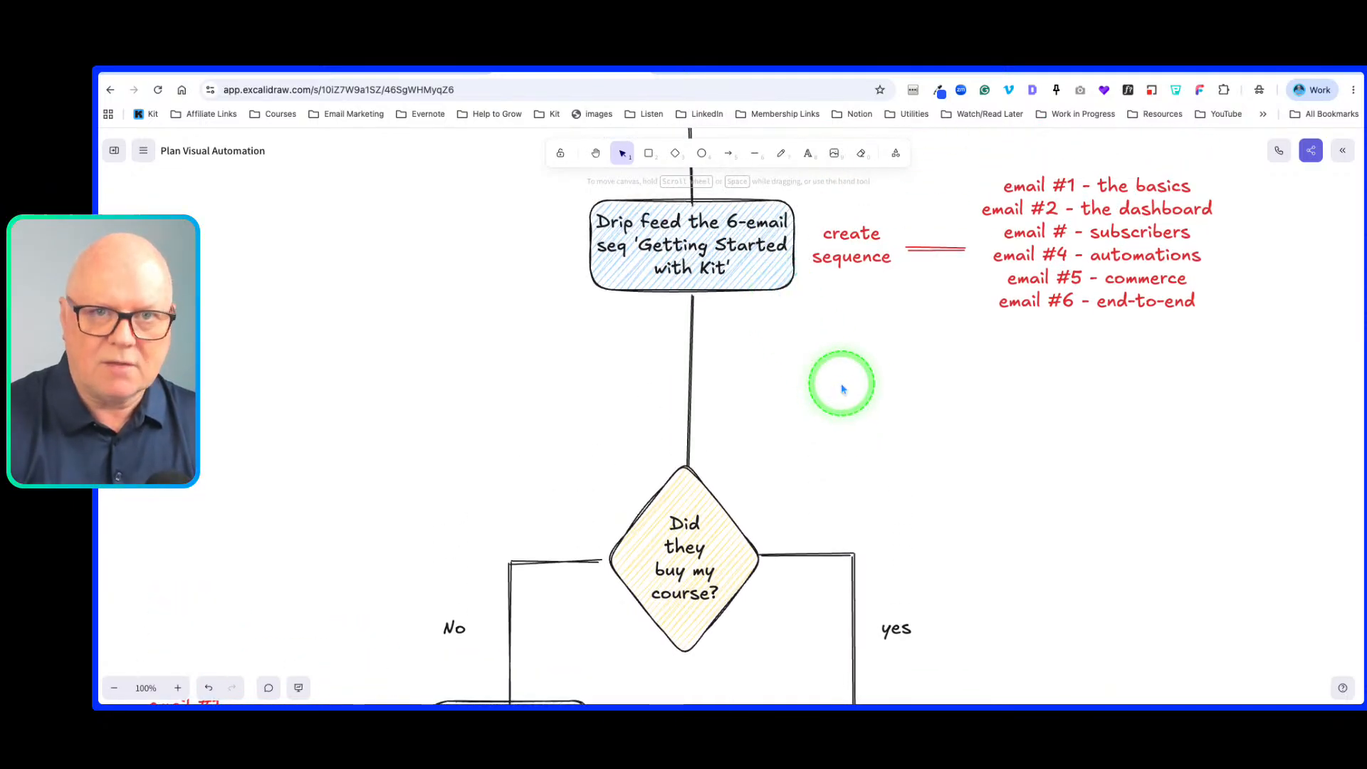
scroll(869, 419, "down", 3)
scroll(819, 416, "down", 1)
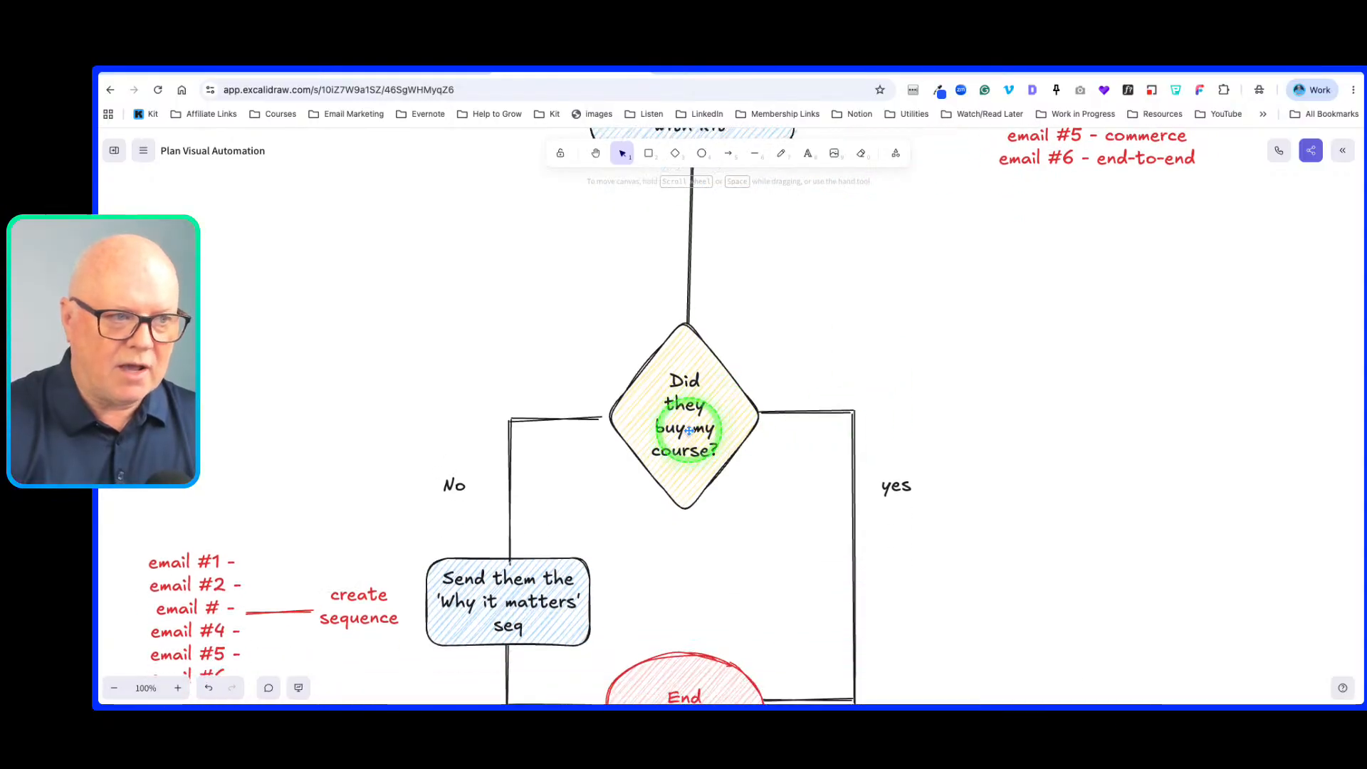
scroll(688, 428, "down", 3)
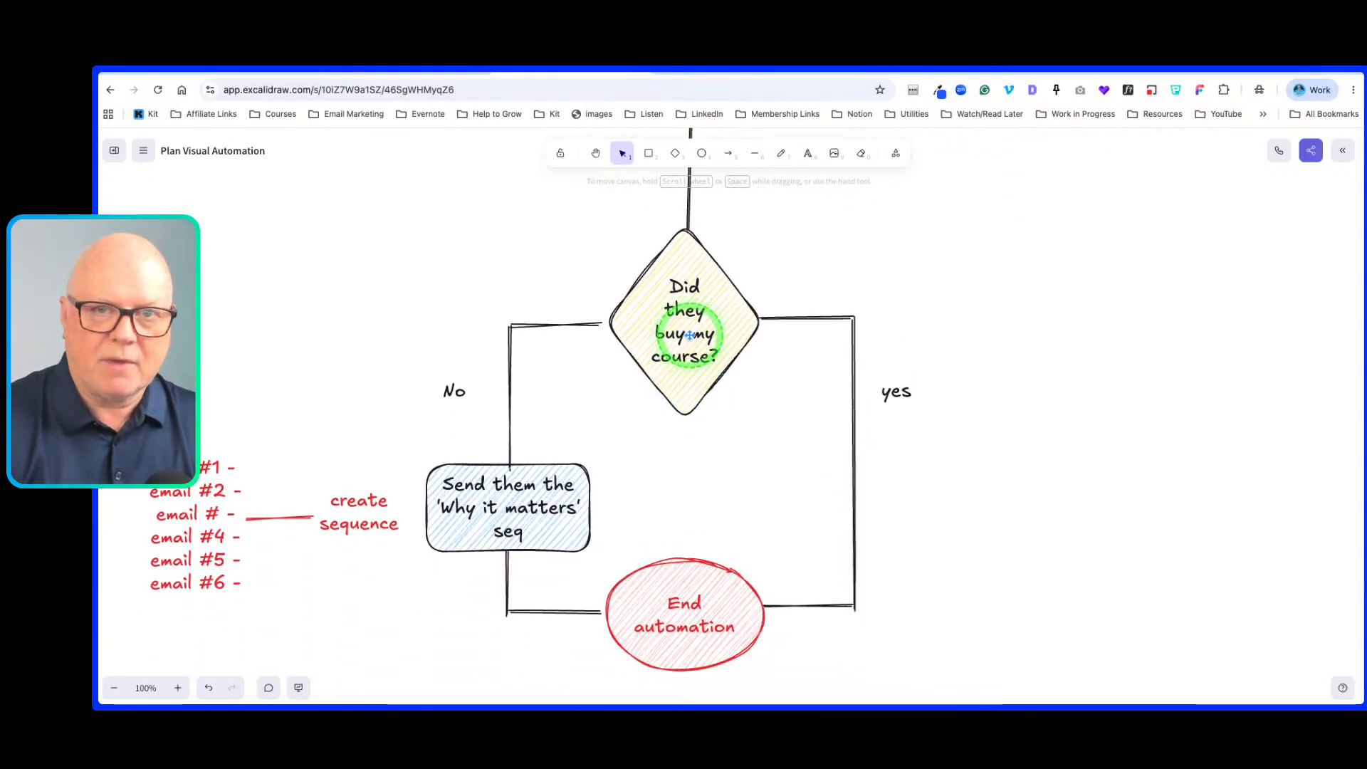
scroll(692, 343, "up", 6)
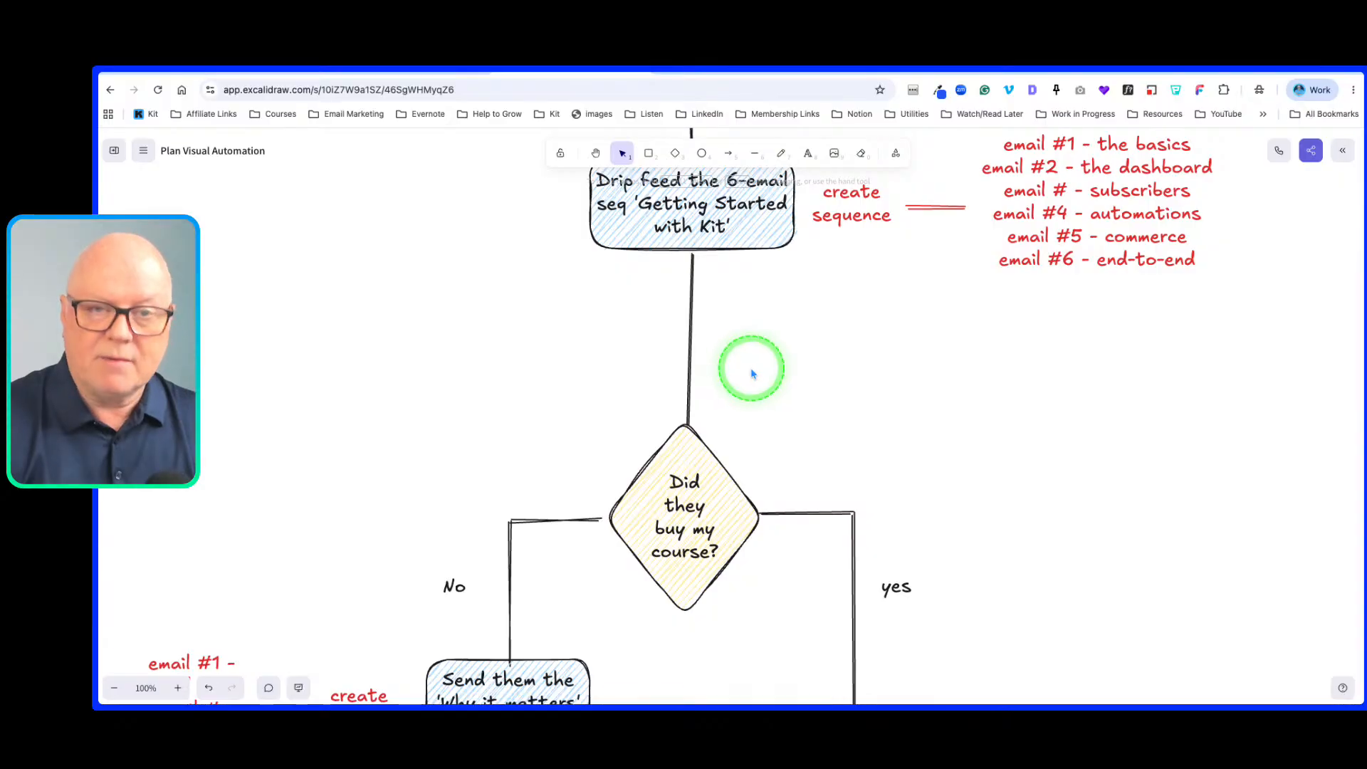
scroll(755, 381, "up", 5)
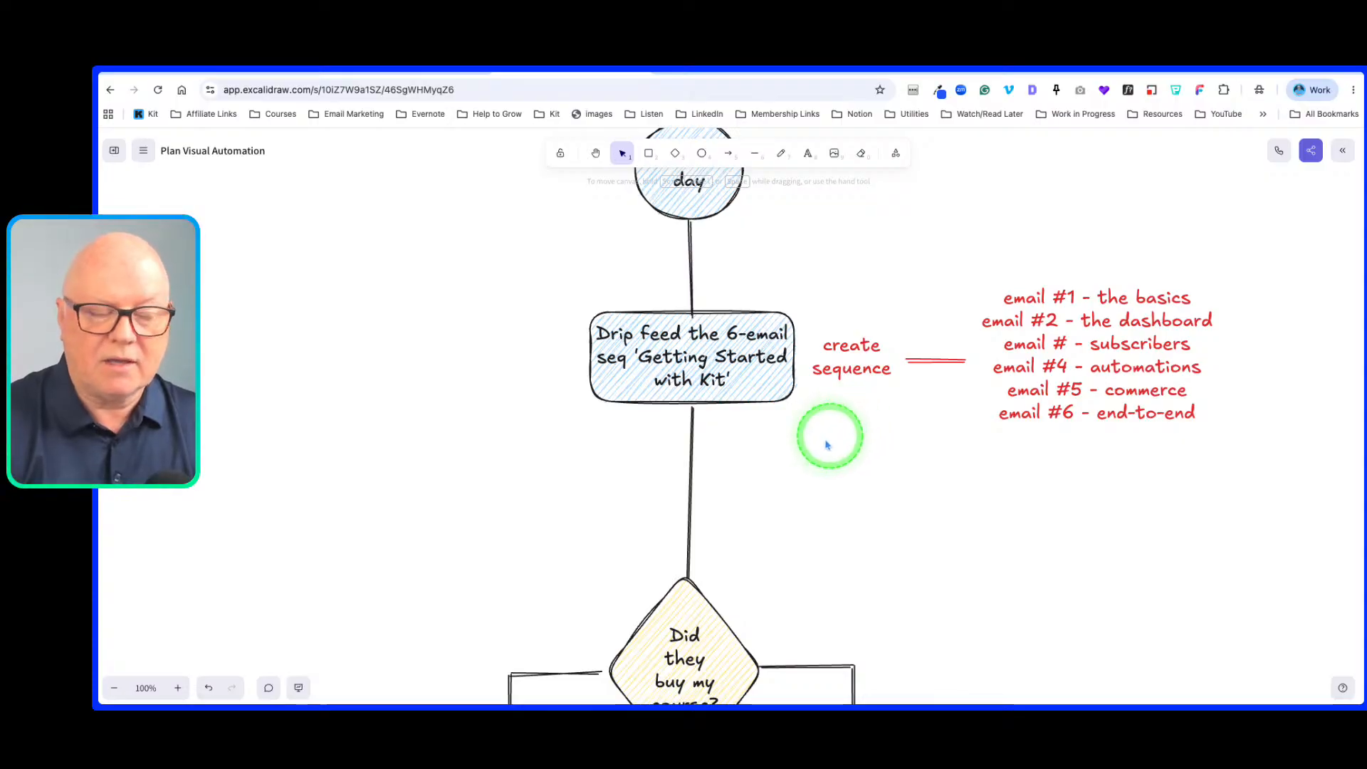
scroll(830, 442, "down", 3)
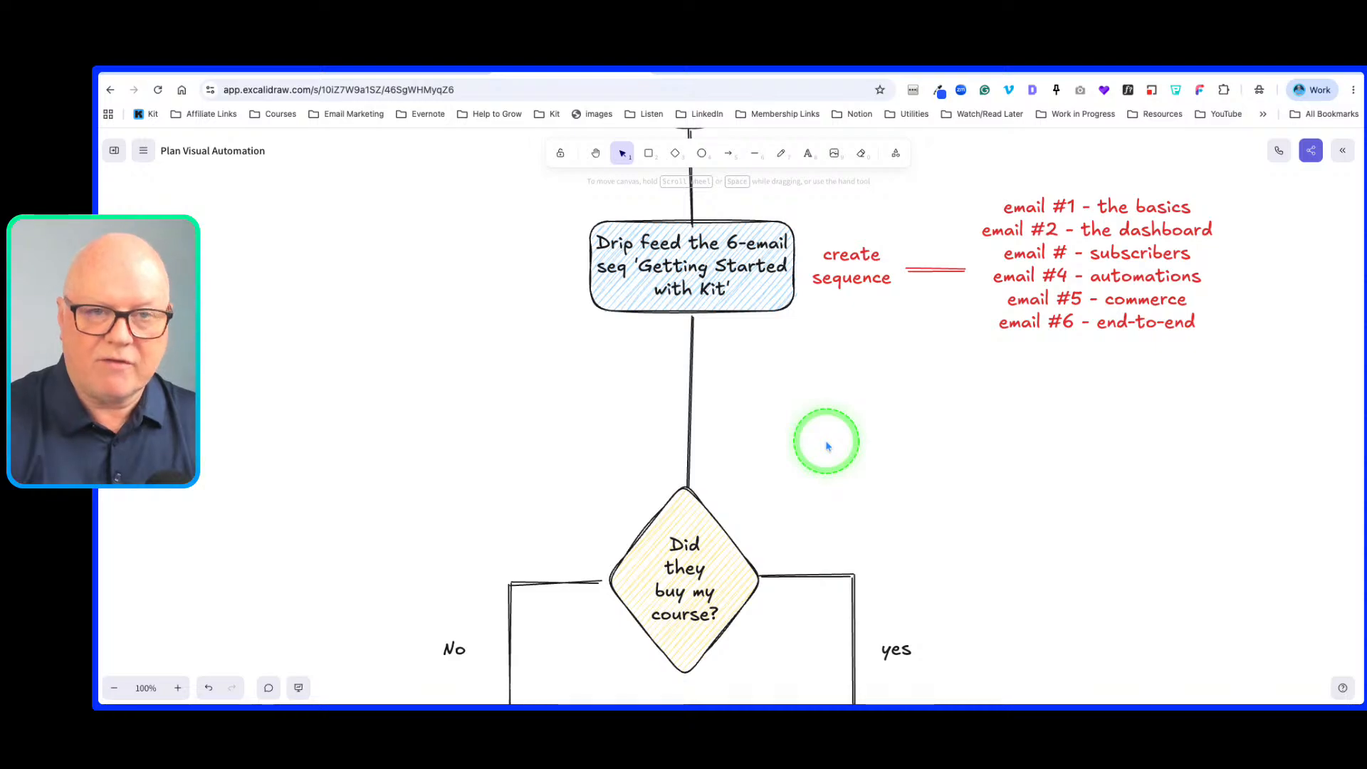
scroll(824, 431, "down", 5)
scroll(818, 454, "down", 2)
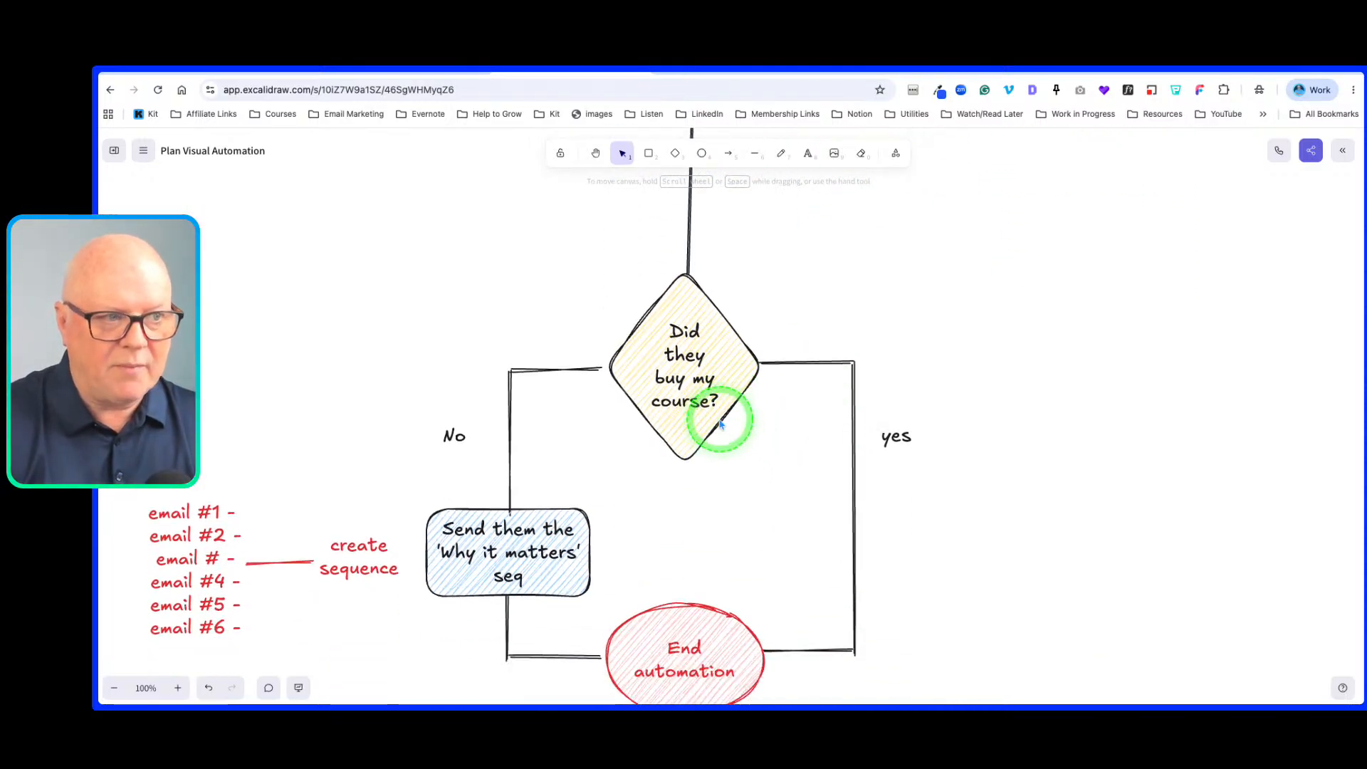
scroll(783, 409, "down", 3)
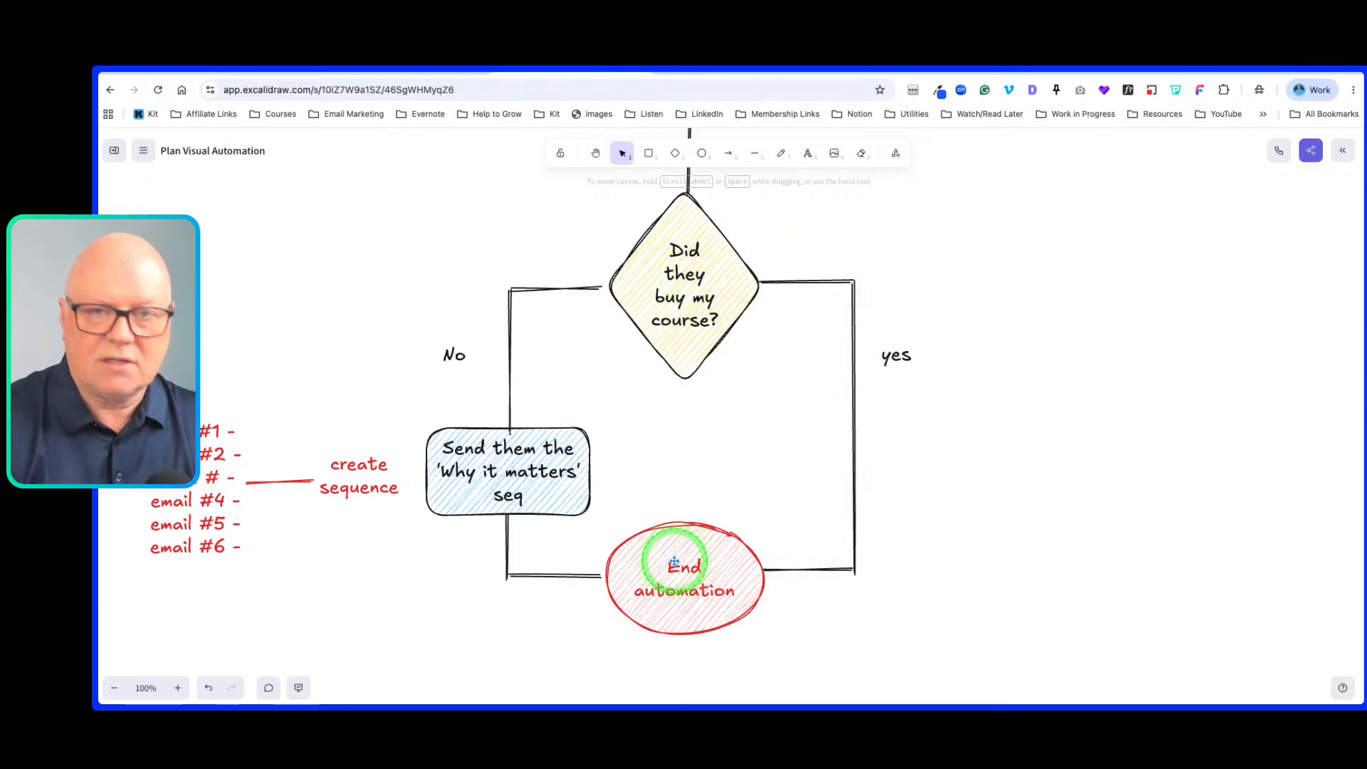
scroll(701, 557, "left", 2)
scroll(702, 556, "up", 1)
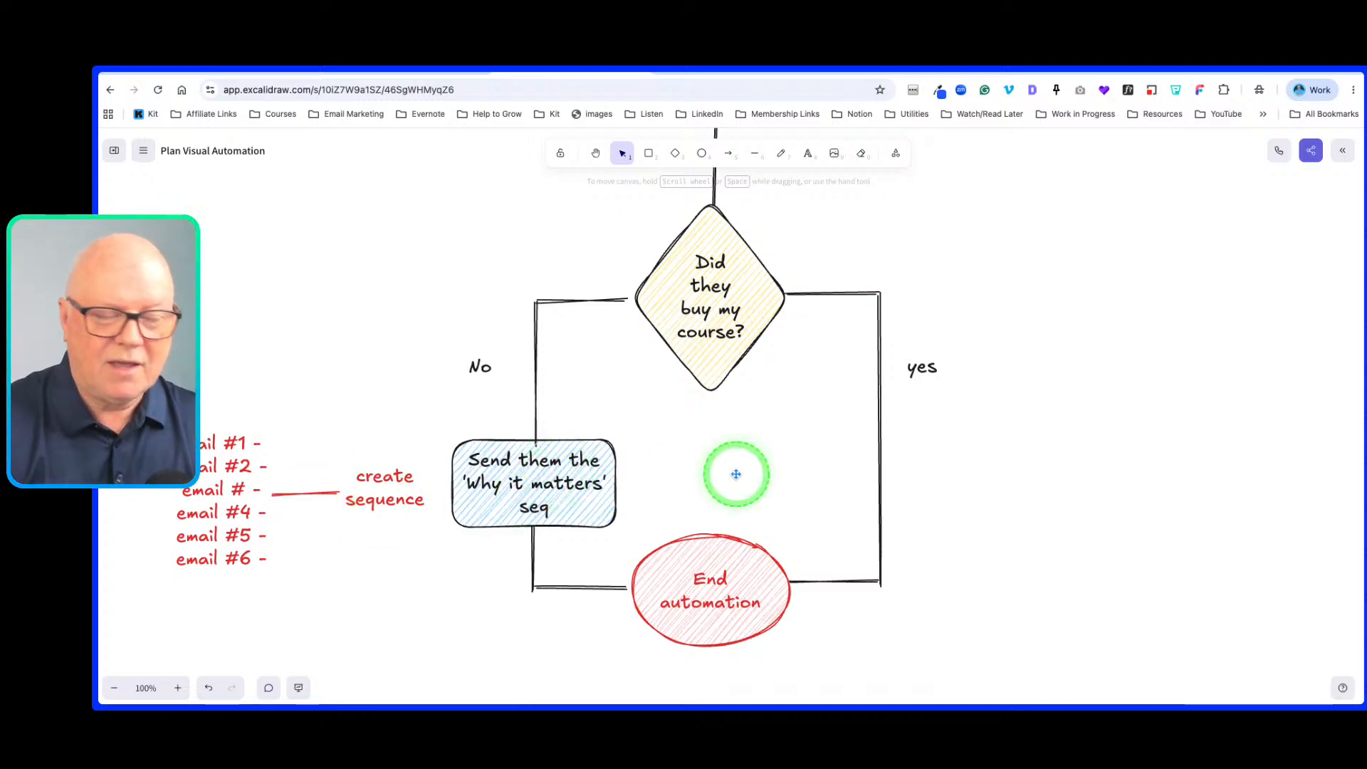
Step: Review the whole flowchart again, from the opt-in form down to the course-purchase decision
scroll(736, 477, "up", 2)
scroll(736, 478, "up", 10)
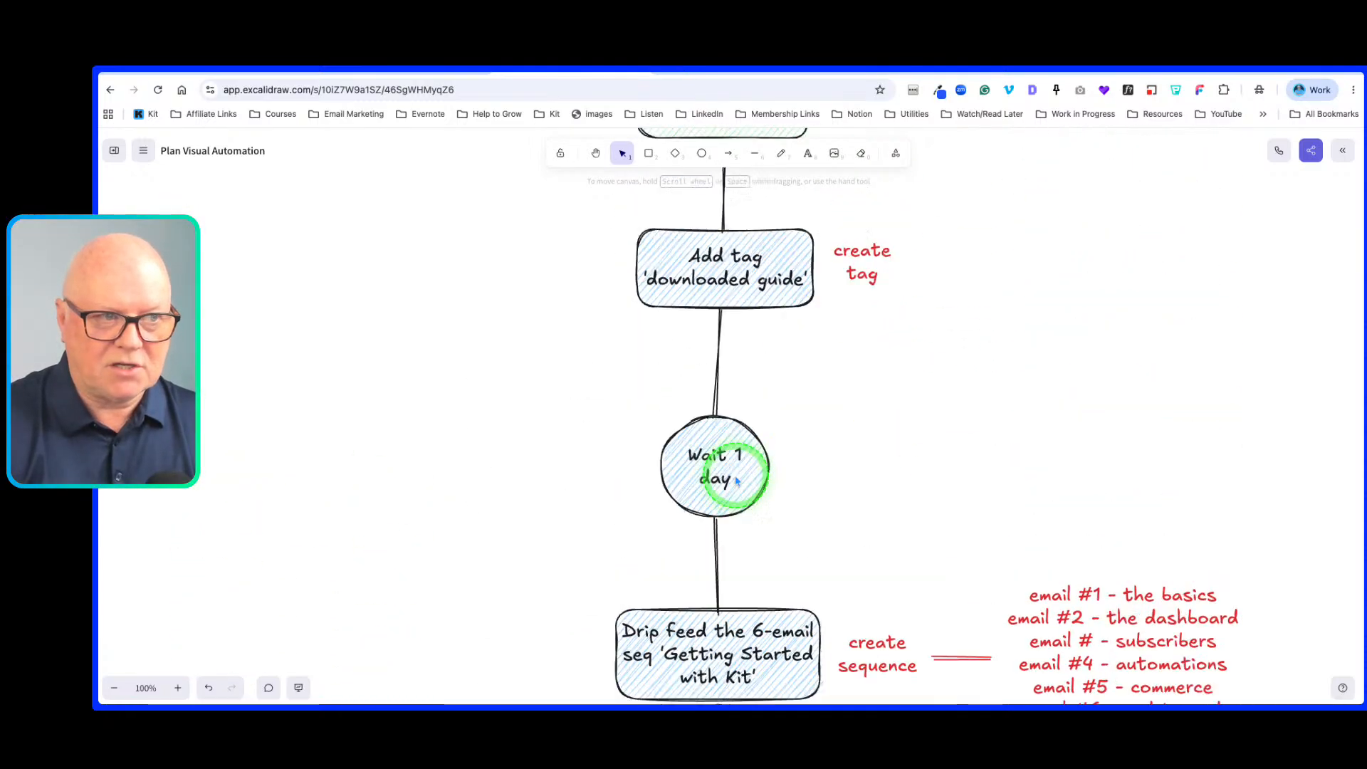
scroll(735, 480, "up", 5)
scroll(736, 482, "down", 10)
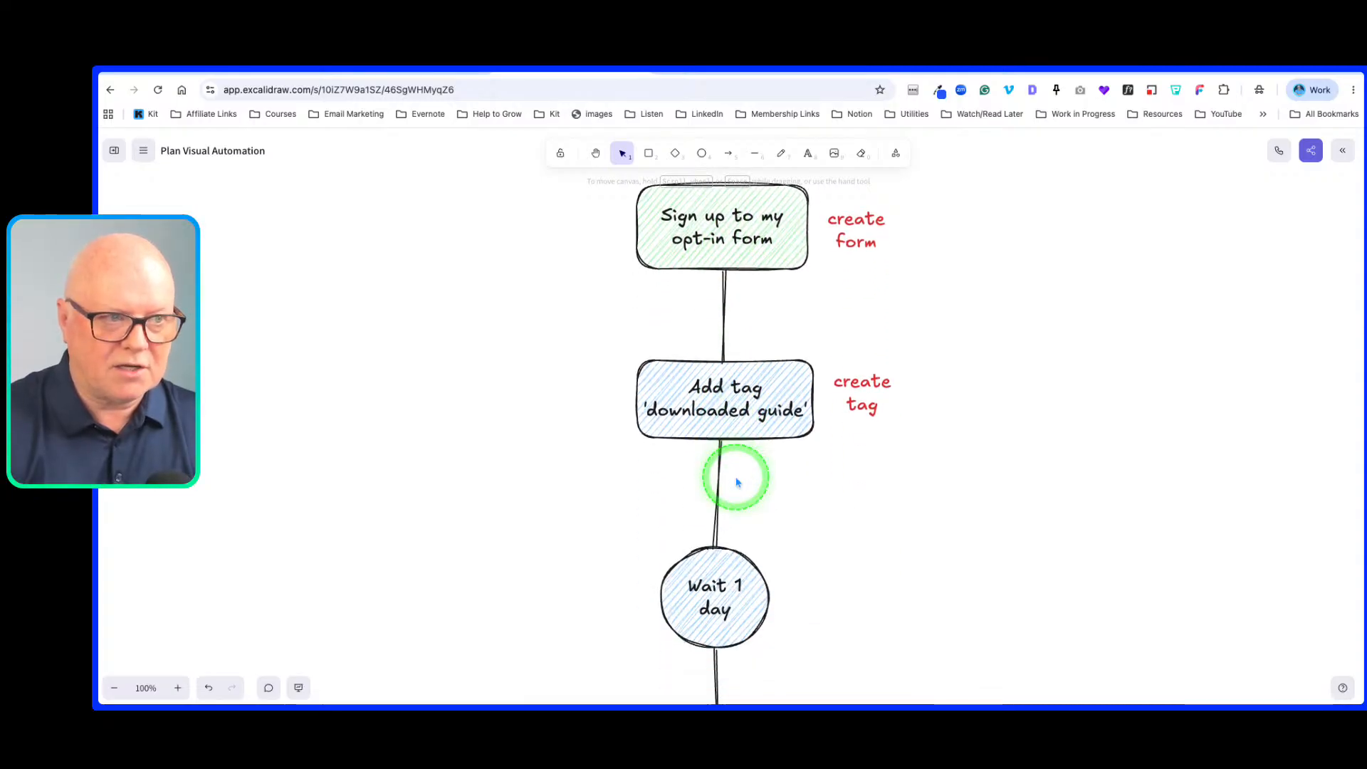
scroll(741, 484, "down", 10)
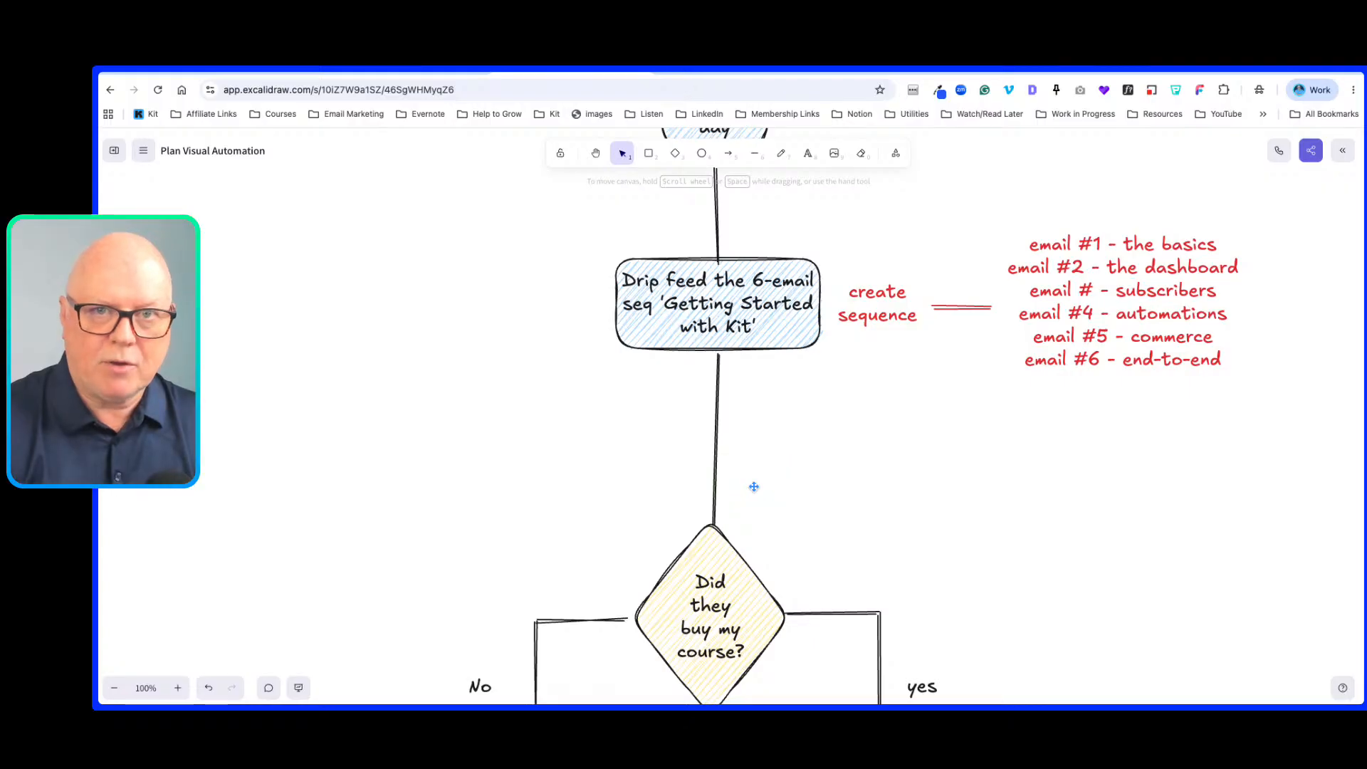
scroll(757, 490, "down", 7)
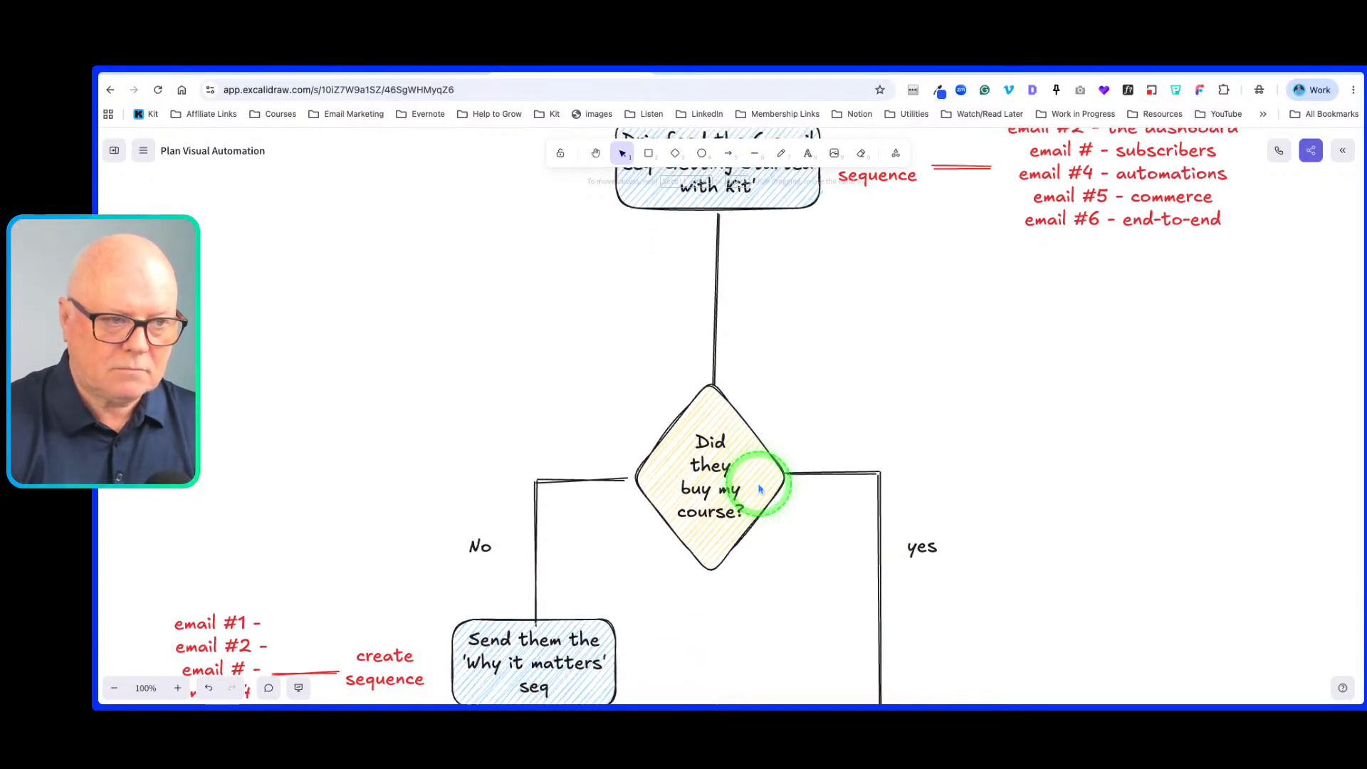
scroll(758, 484, "down", 2)
scroll(758, 485, "up", 18)
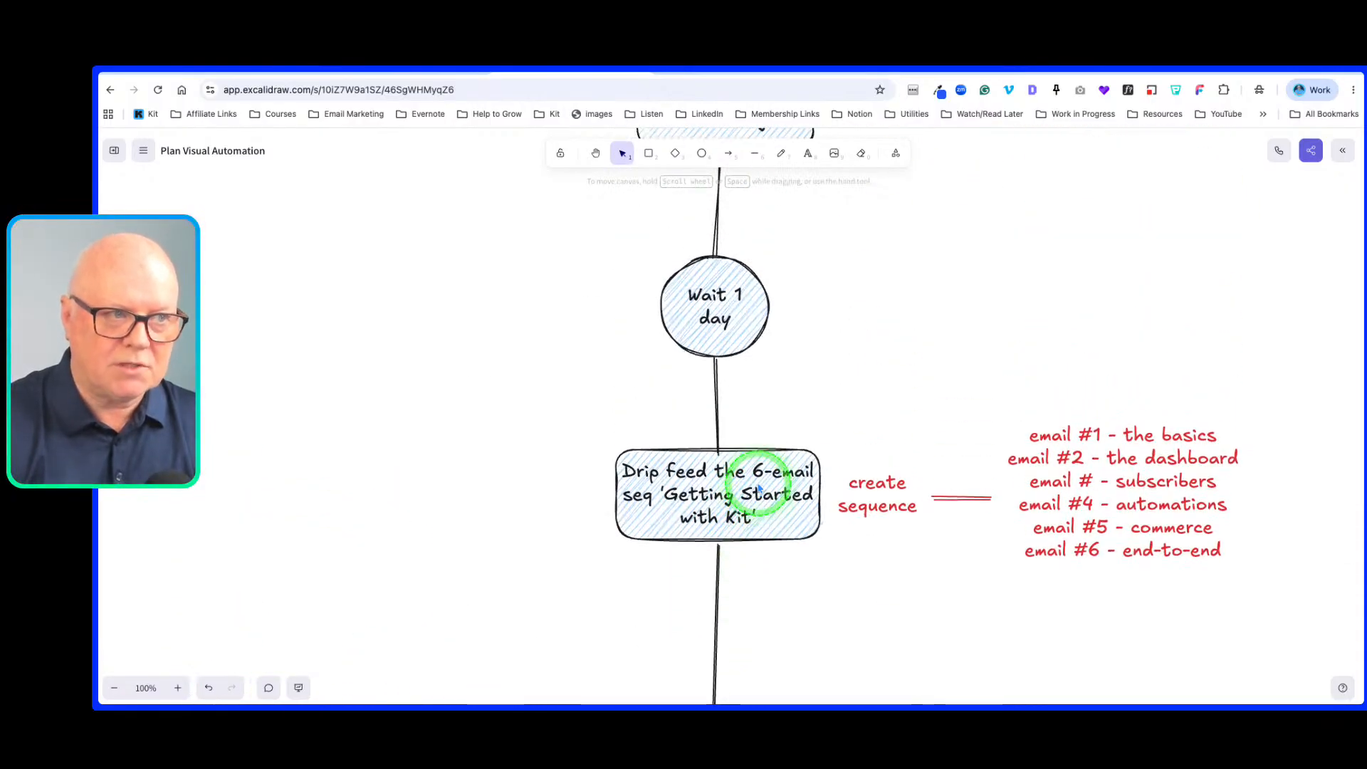
Step: Examine the red notes beside the flowchart stages for the form, tag and email sequences that must be created
scroll(759, 487, "up", 6)
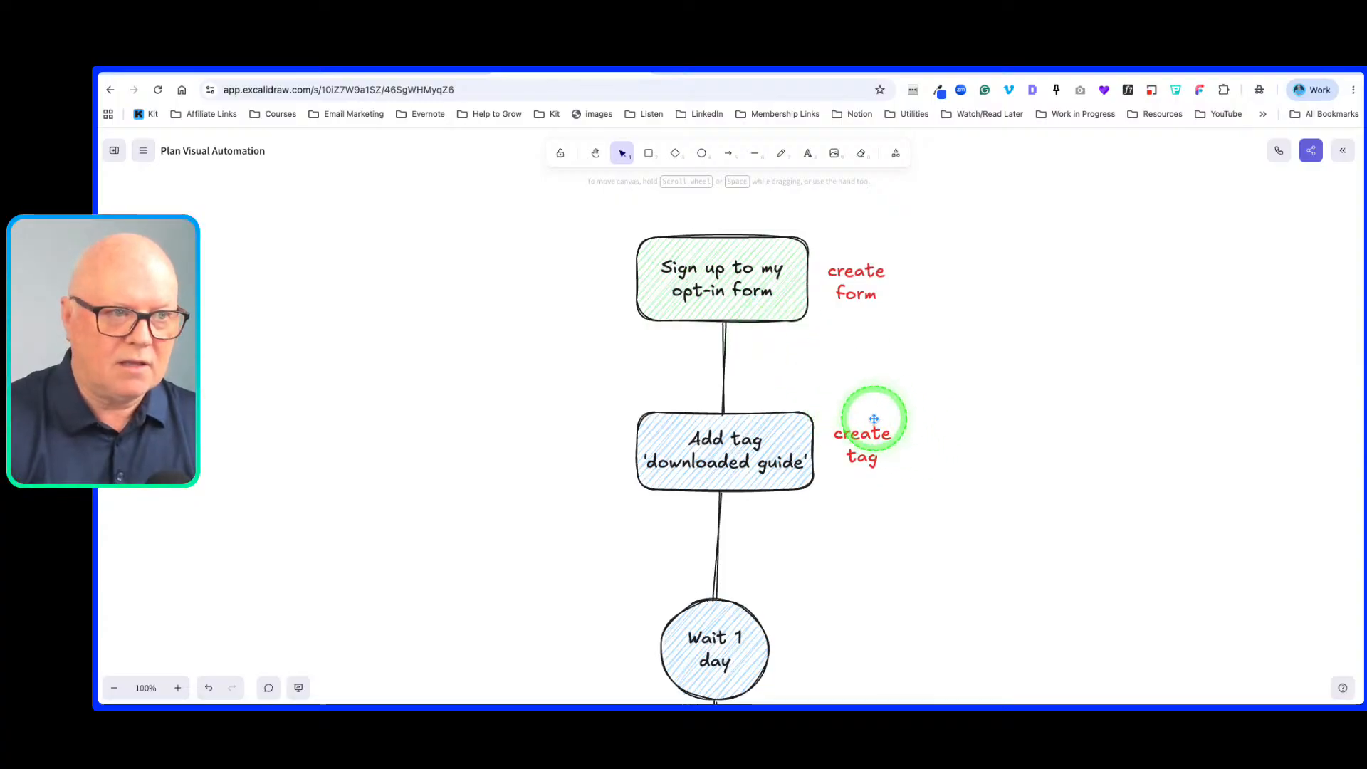
scroll(874, 414, "down", 1)
scroll(874, 411, "up", 2)
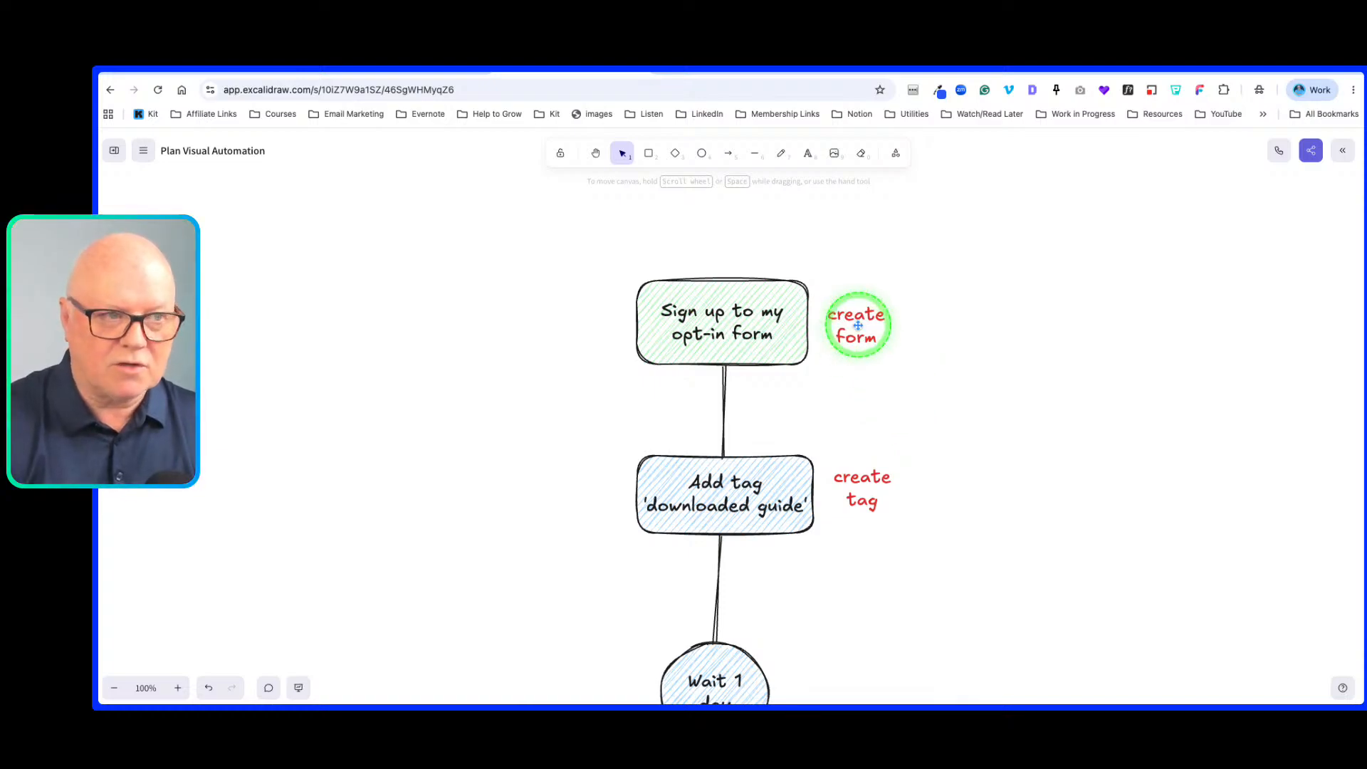
scroll(857, 335, "down", 2)
scroll(865, 390, "down", 6)
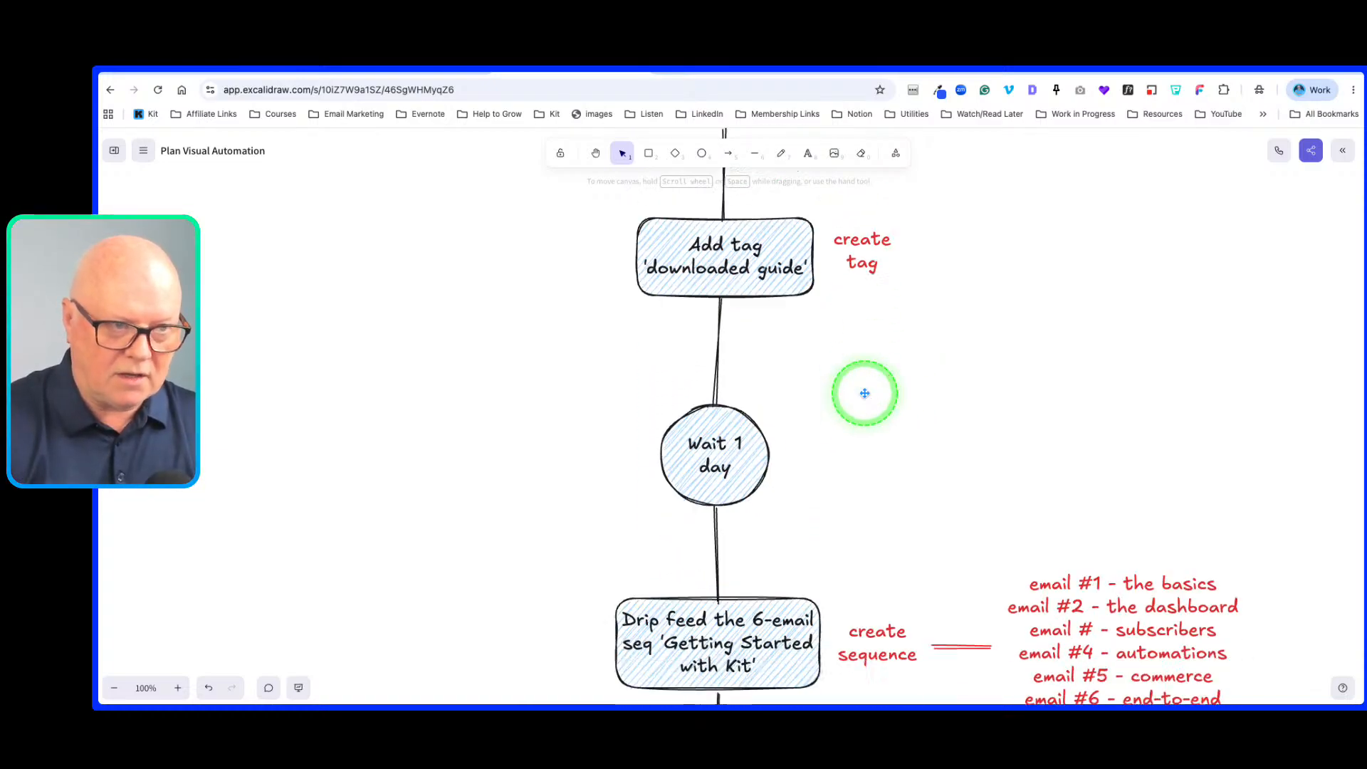
scroll(873, 408, "down", 3)
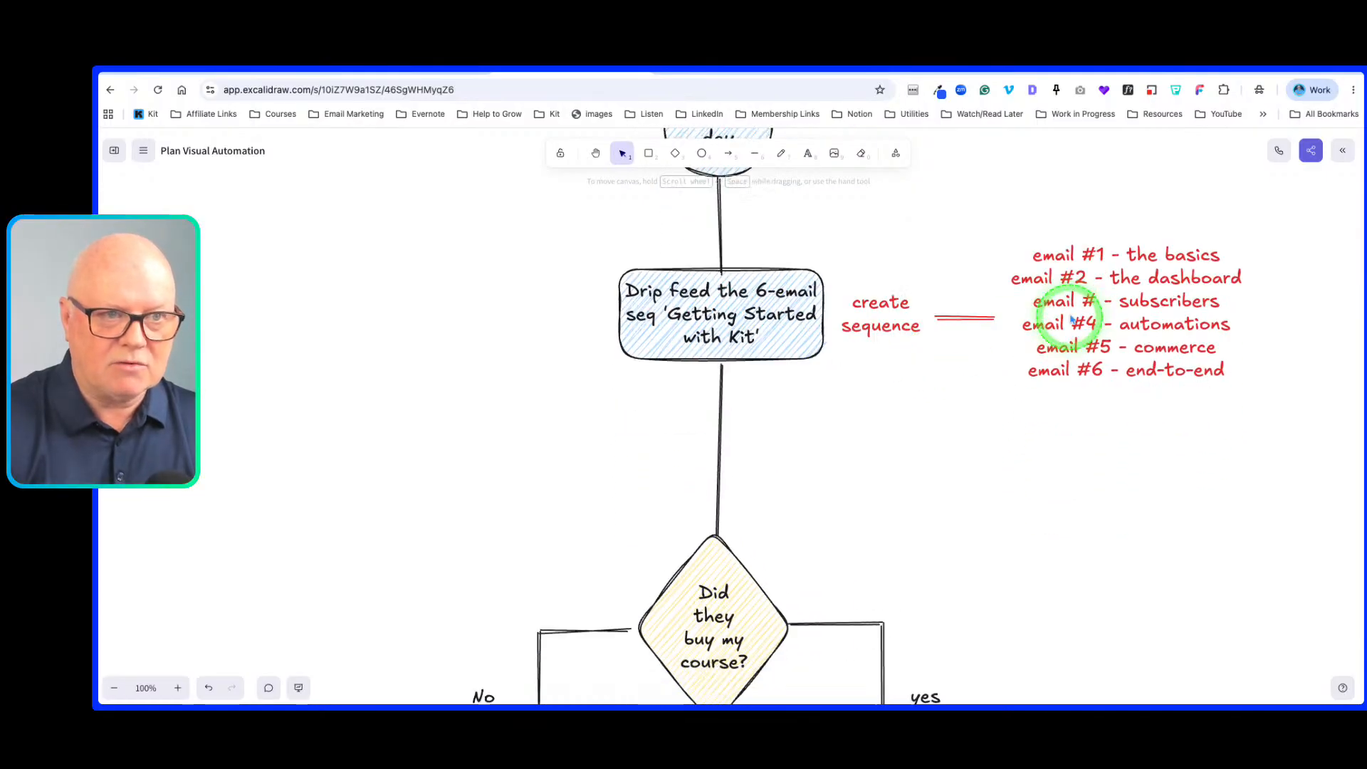
scroll(1054, 404, "down", 4)
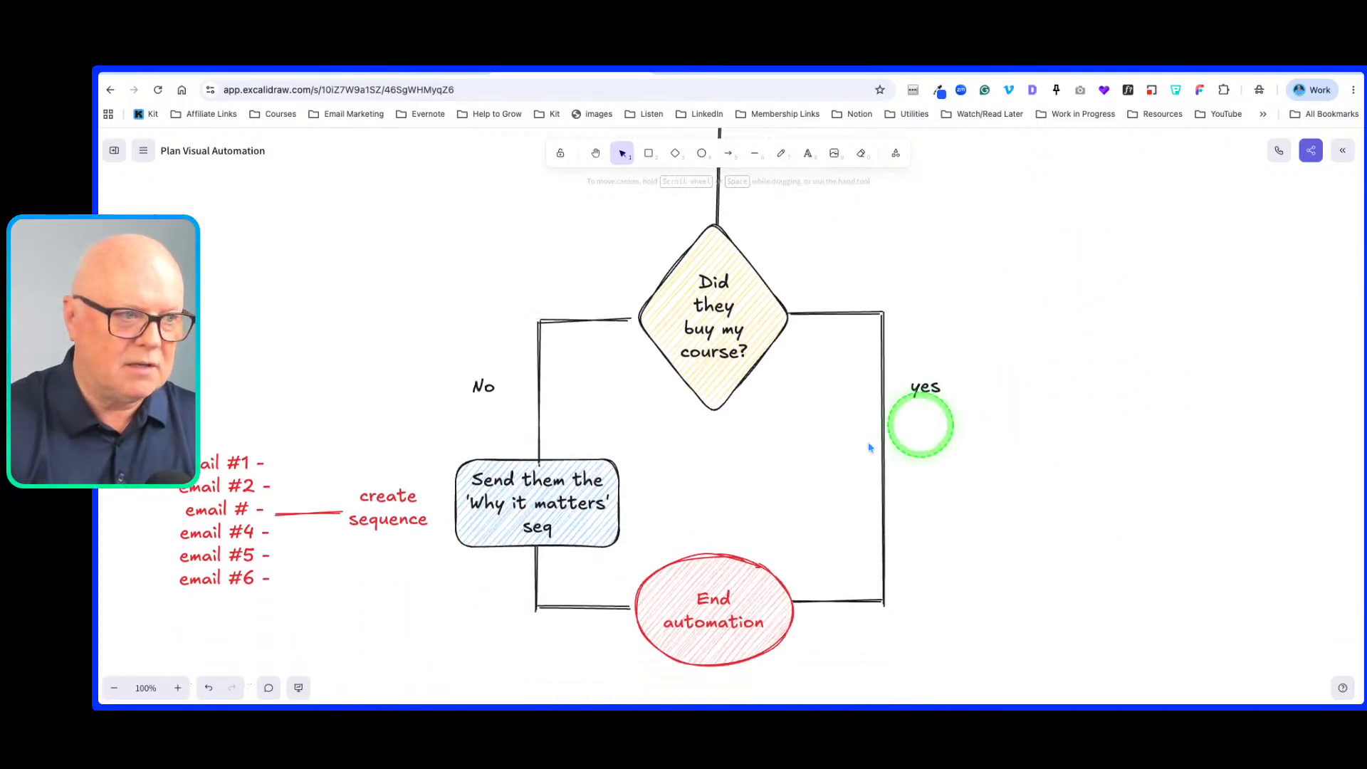
scroll(666, 463, "up", 7)
scroll(667, 466, "up", 7)
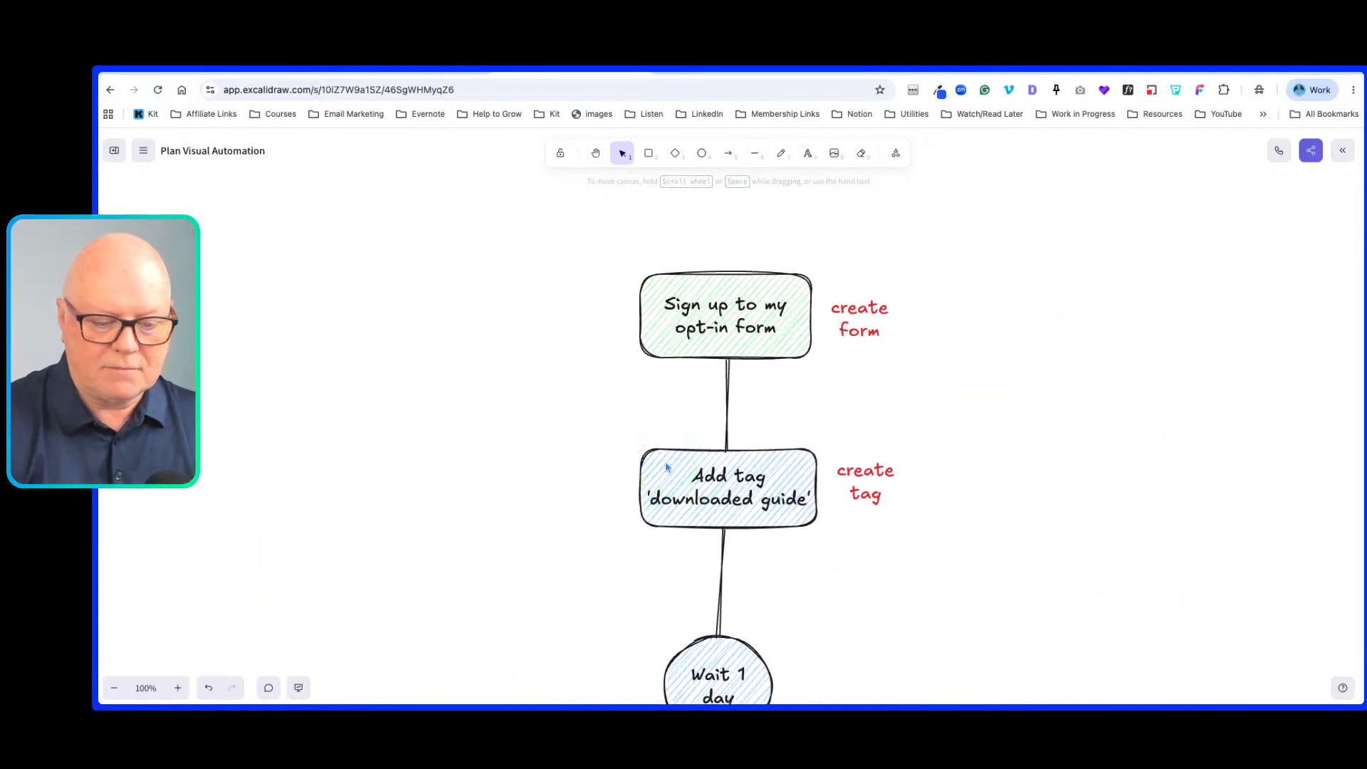
left_click(669, 462)
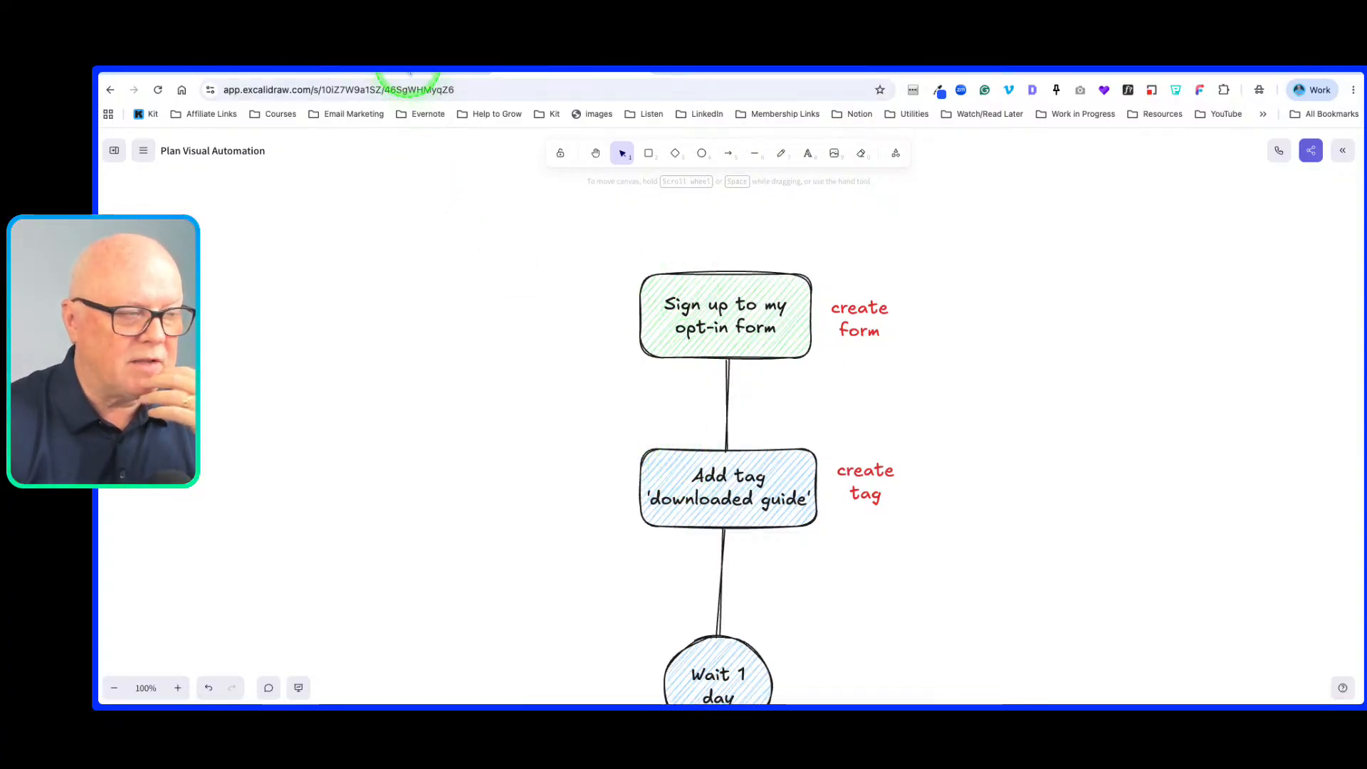
Step: Switch back to the Kit automation and rename it "[Freebie] Getting Started with Kit"
left_click(279, 69)
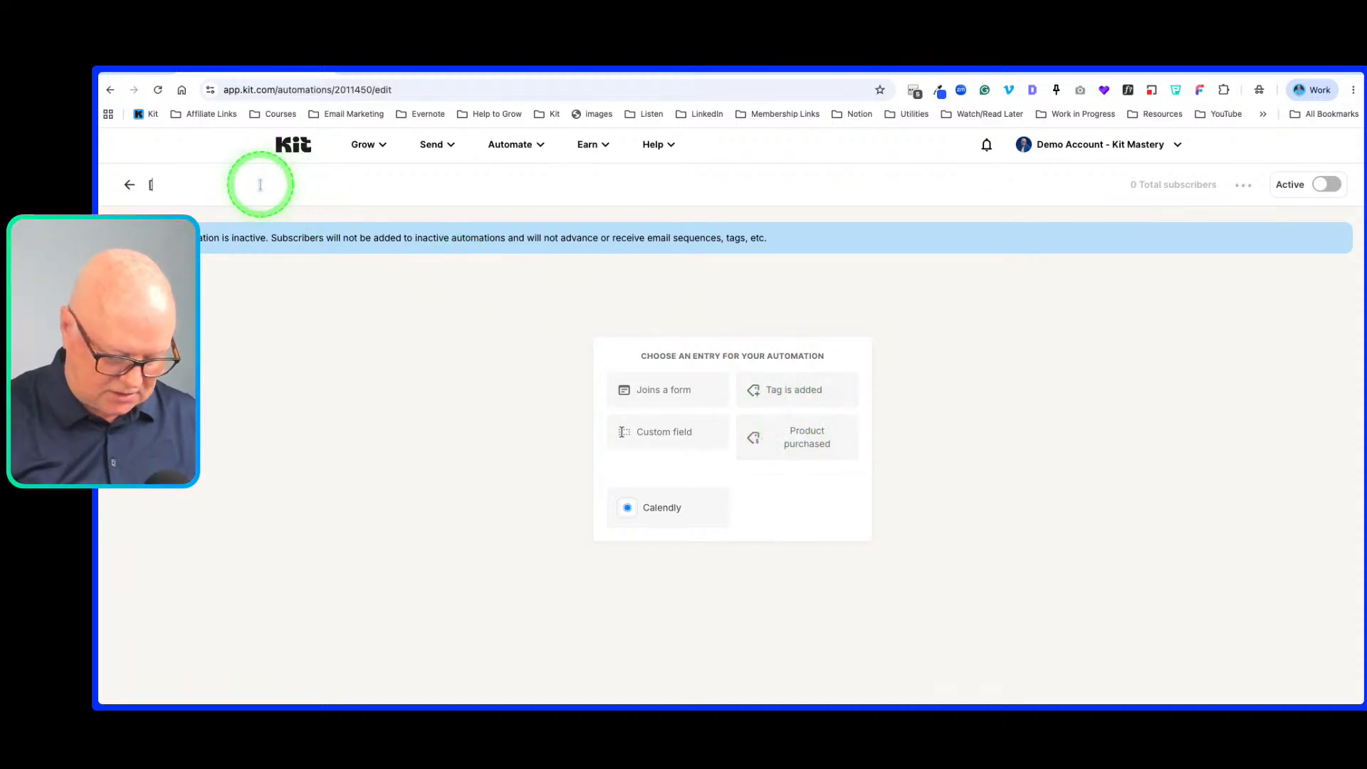
type("ebie] Getting Sta")
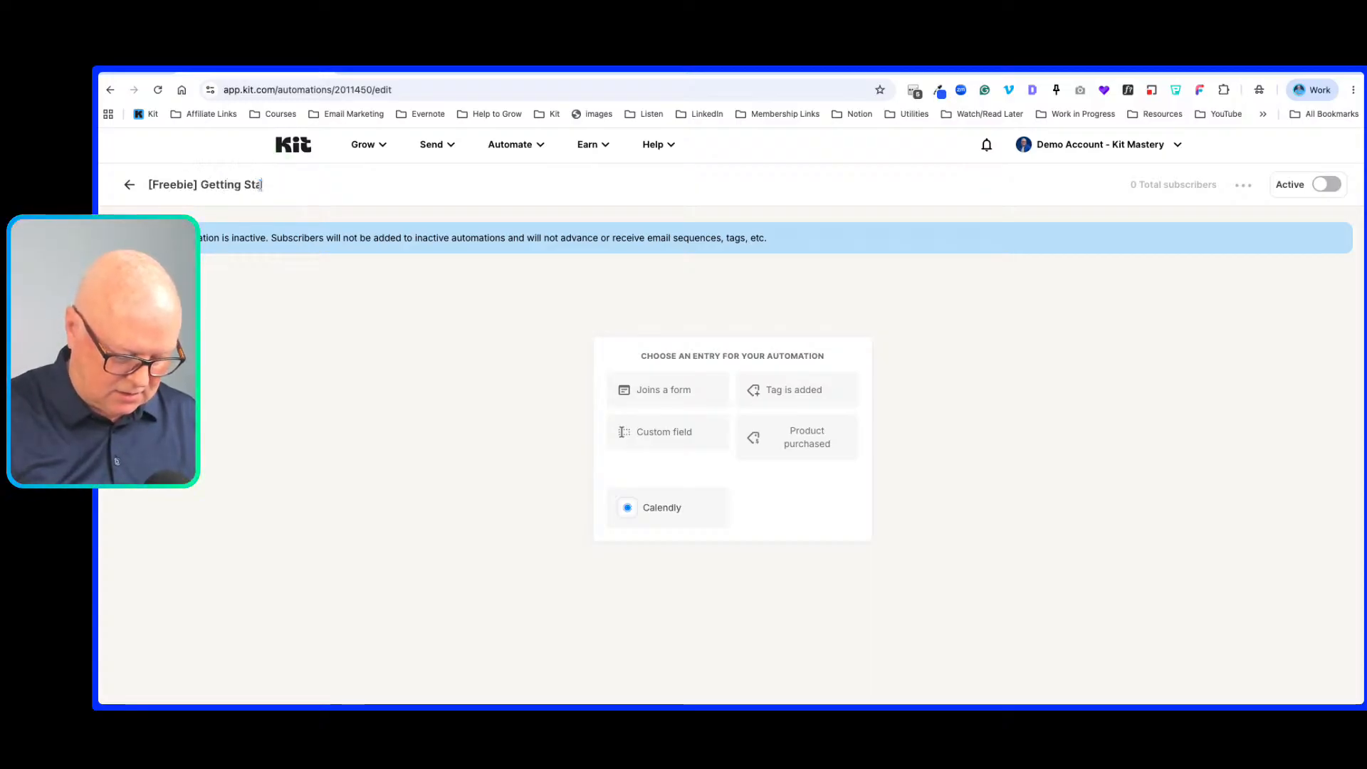
type("rted with Kit")
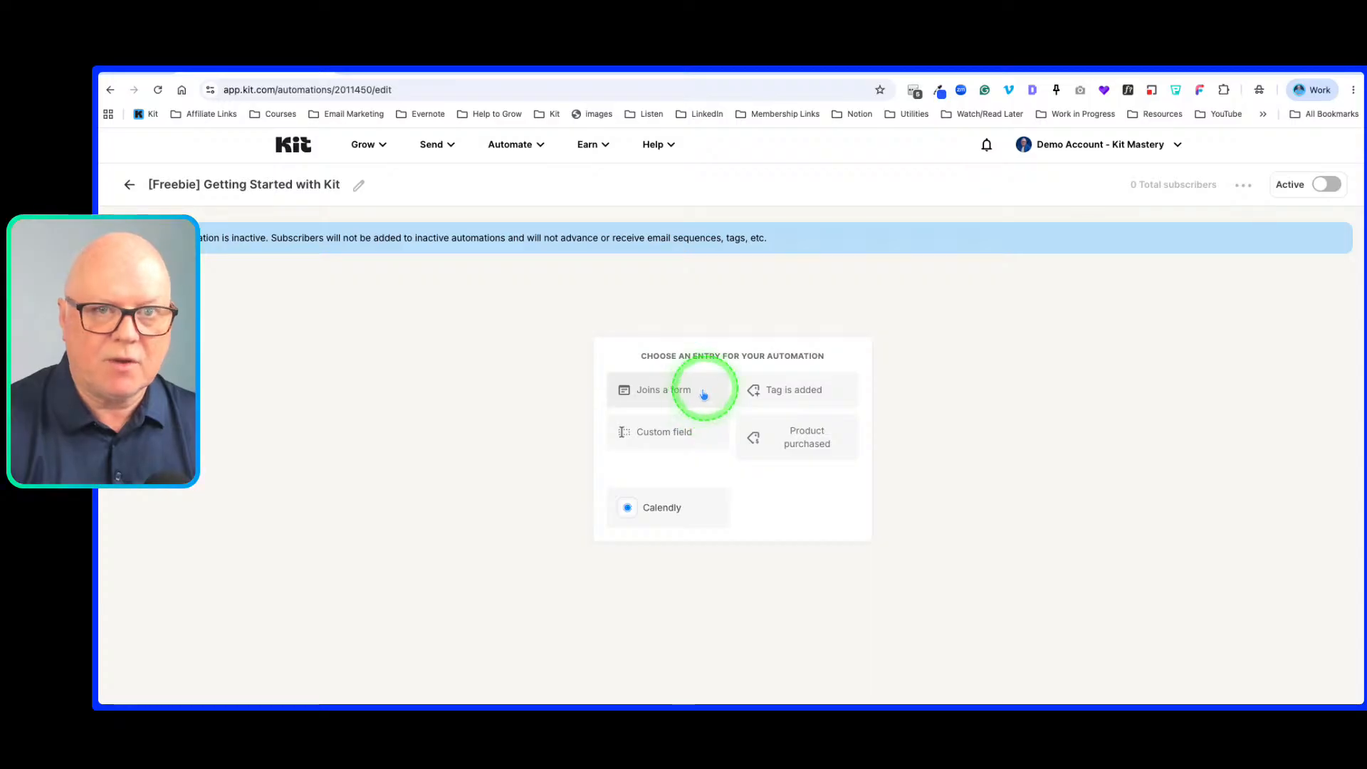
Step: Add a form-joining entry point for "[Form] Getting Started with ConvertKit - for freelance copywriters" to the automation
left_click(677, 391)
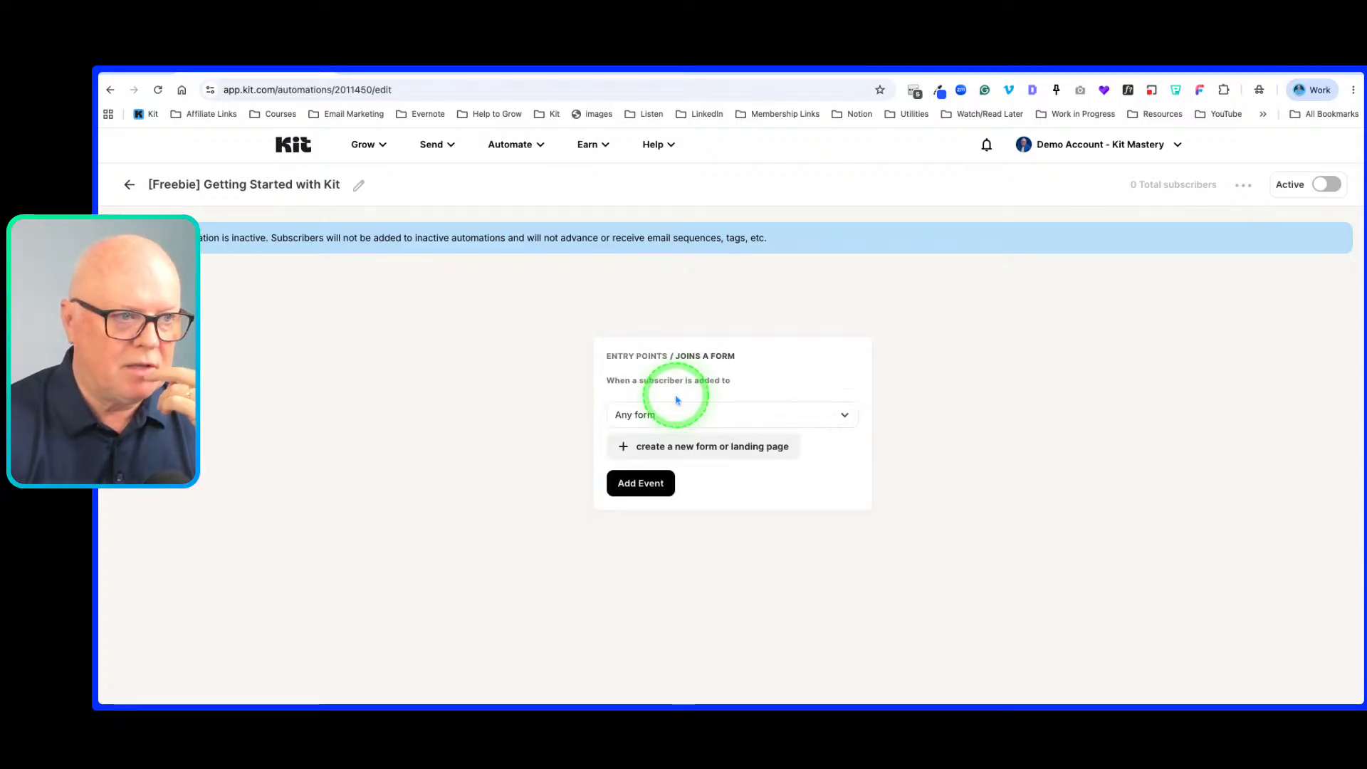
left_click(793, 418)
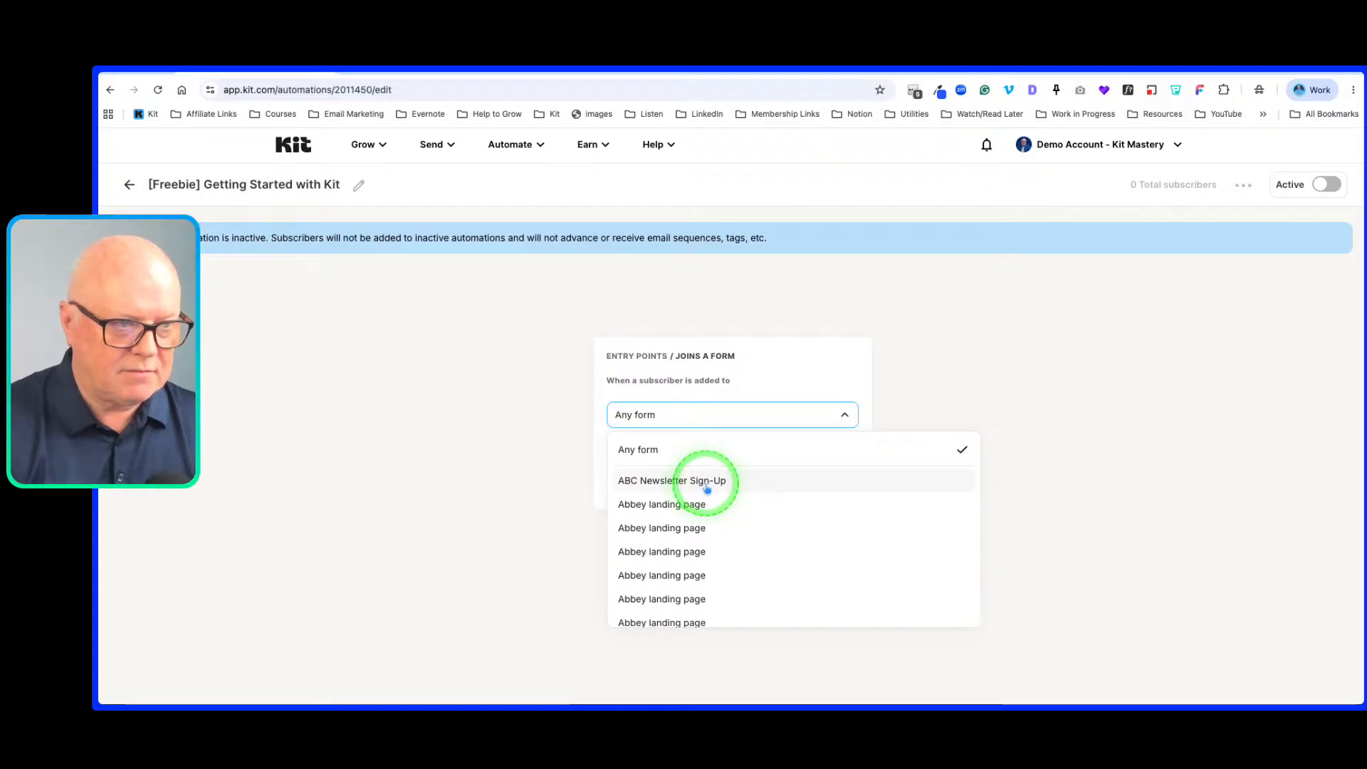
left_click(668, 418)
key("[")
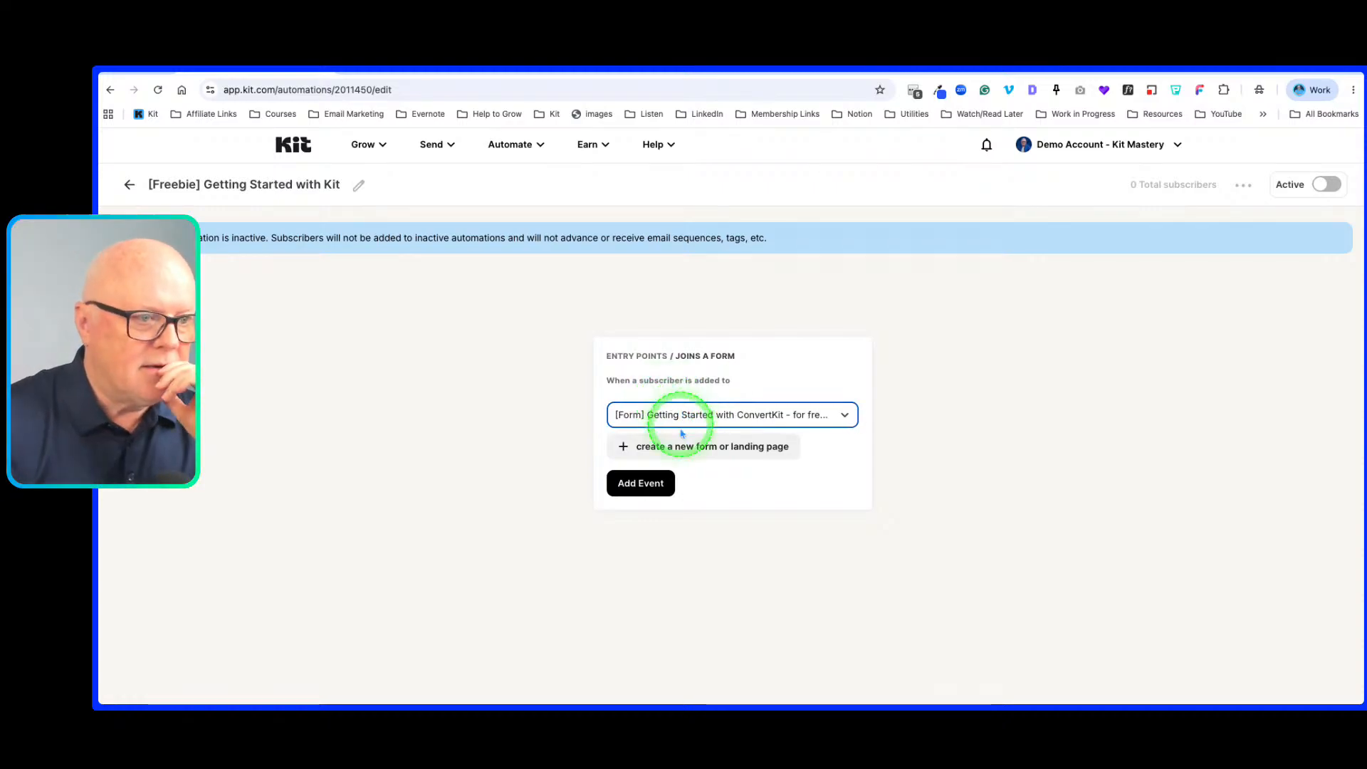
left_click(739, 418)
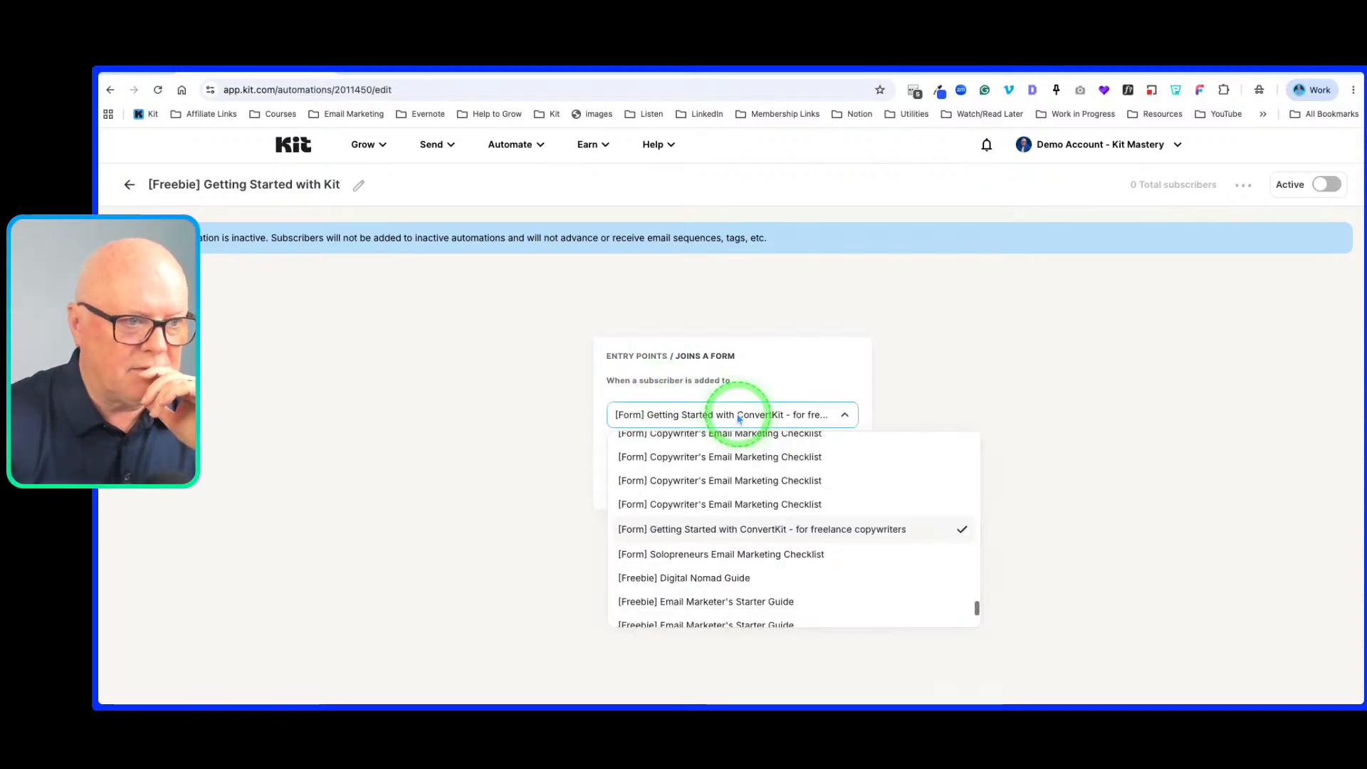
left_click(760, 532)
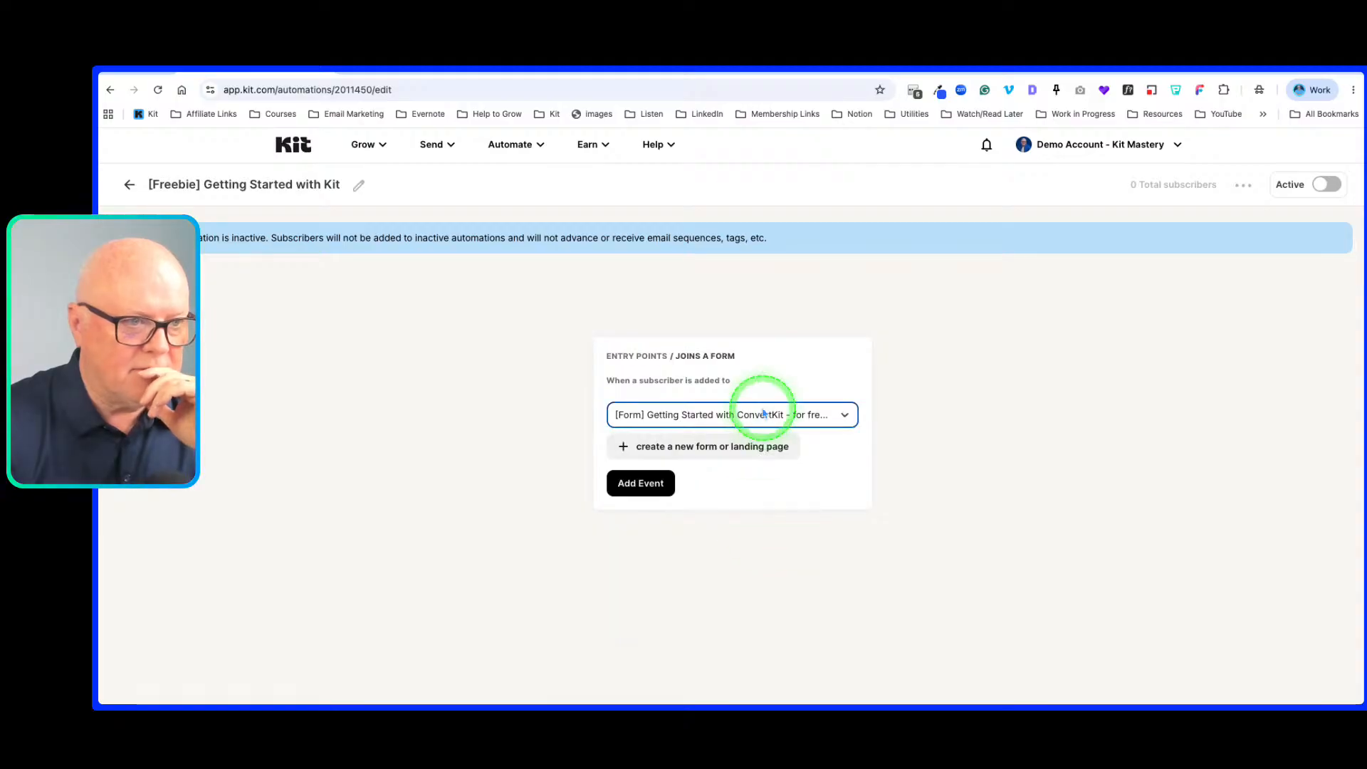
left_click(641, 484)
scroll(796, 455, "down", 1)
scroll(796, 460, "down", 1)
scroll(794, 459, "up", 2)
scroll(795, 459, "down", 1)
scroll(838, 436, "down", 1)
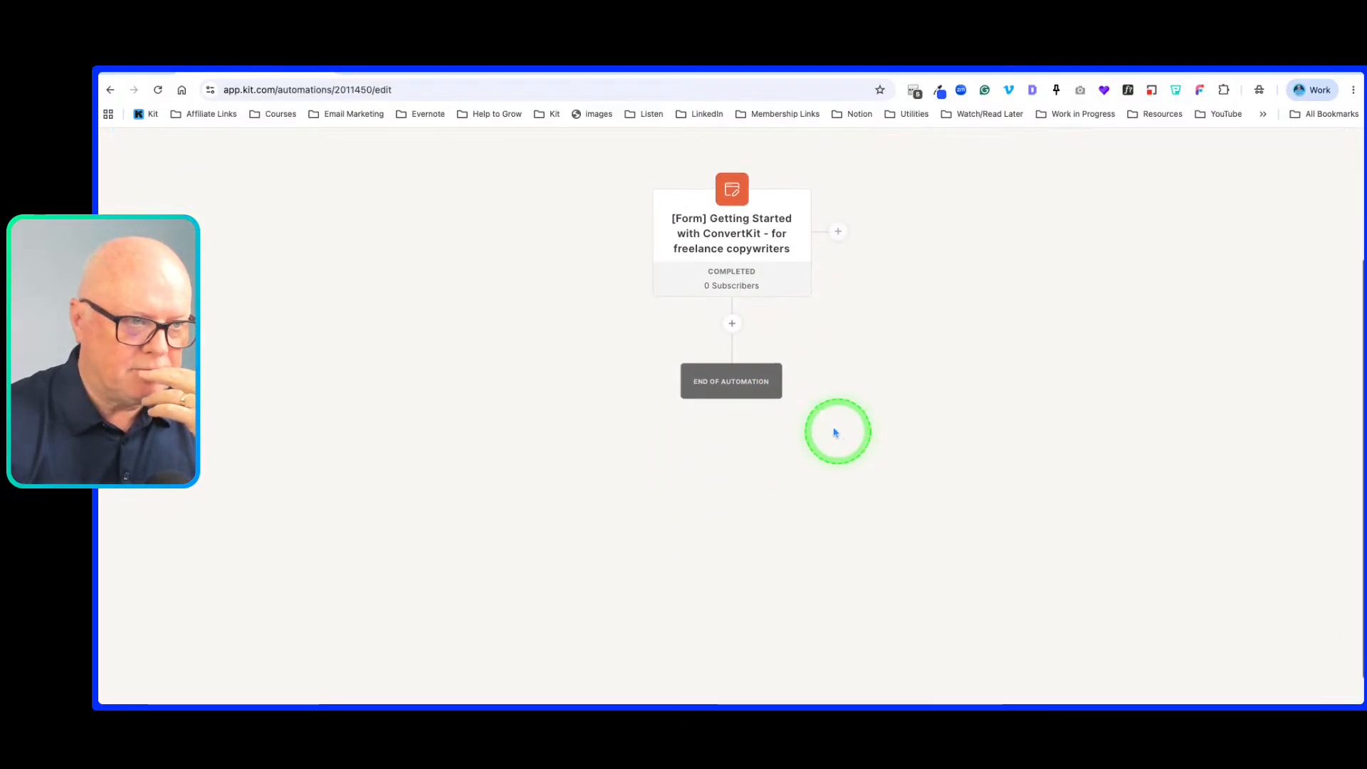
Step: Check the next stage in the Excalidraw flowchart and add an action below the form that applies the tag "Downloaded Starter Guide"
left_click(732, 325)
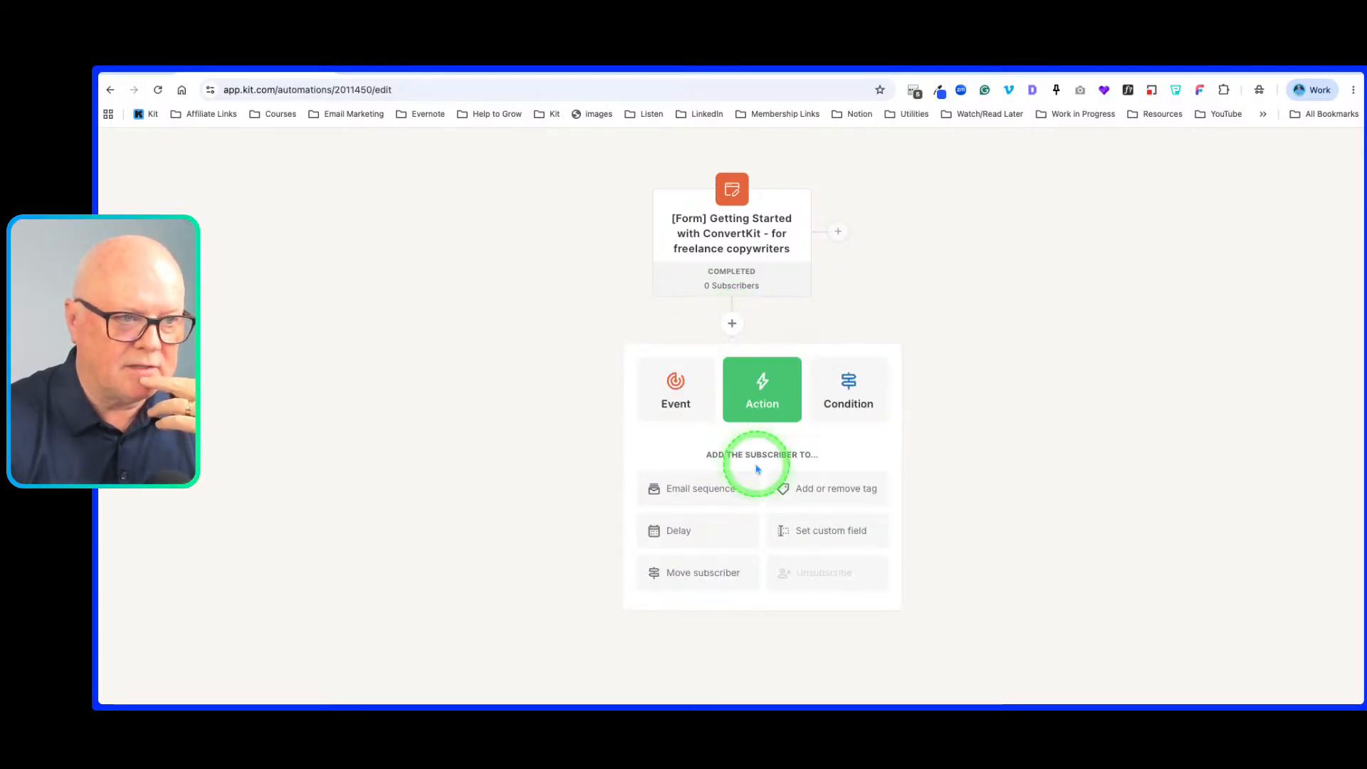
left_click(552, 63)
scroll(596, 411, "down", 2)
scroll(597, 411, "up", 2)
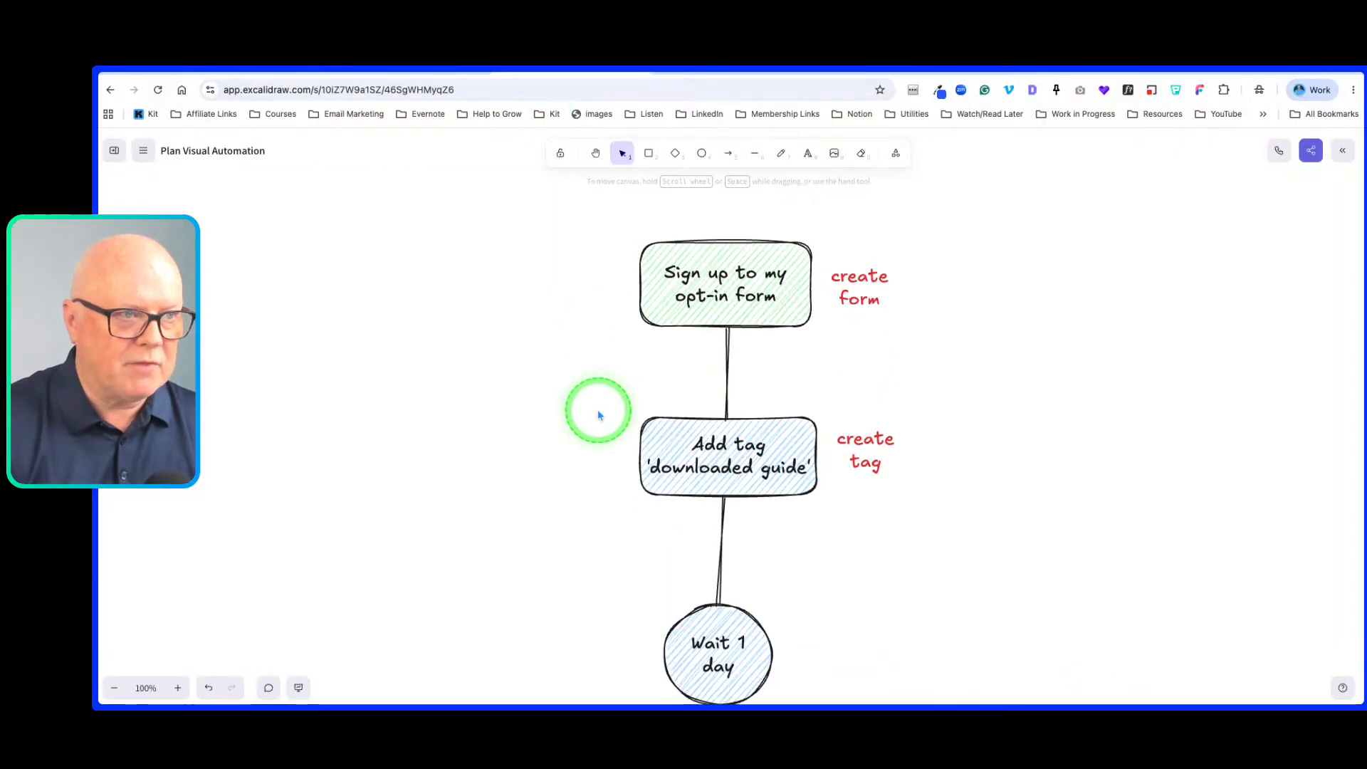
scroll(675, 384, "down", 2)
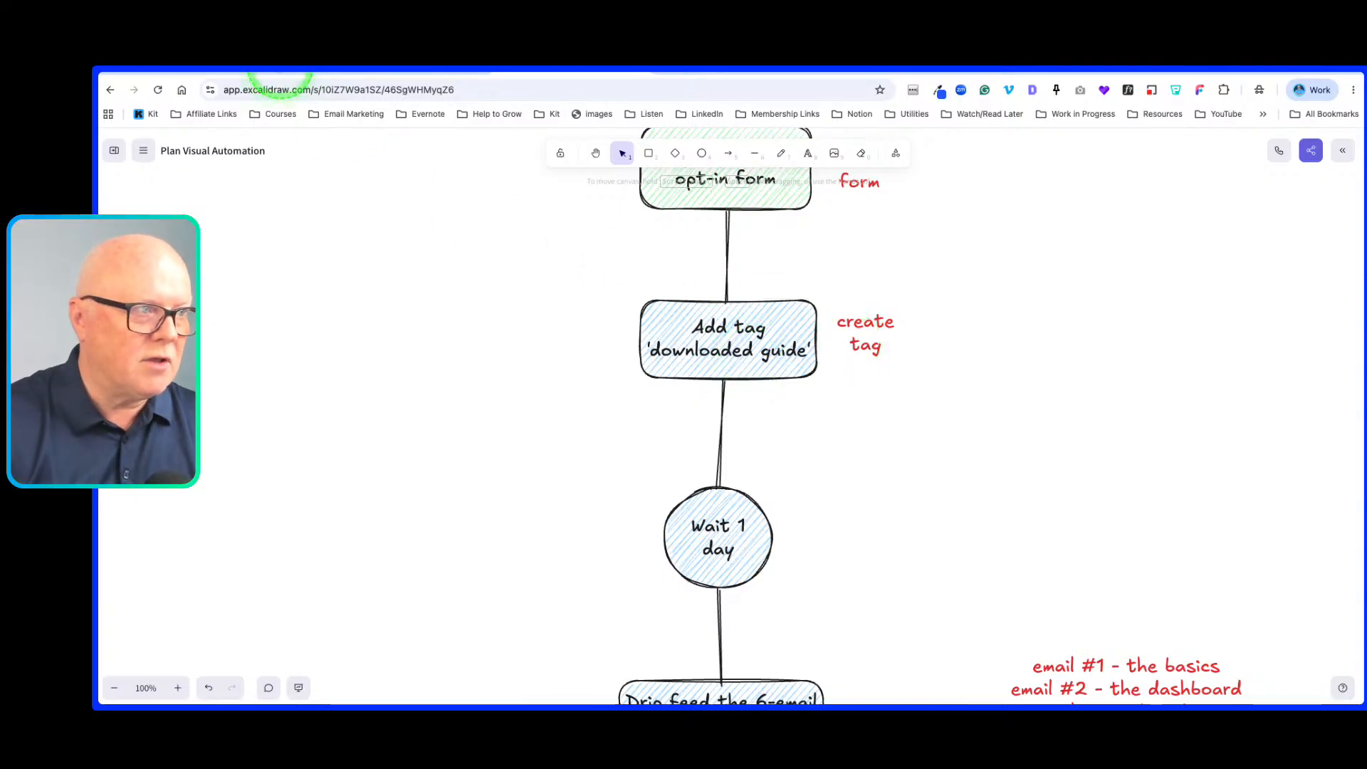
left_click(298, 42)
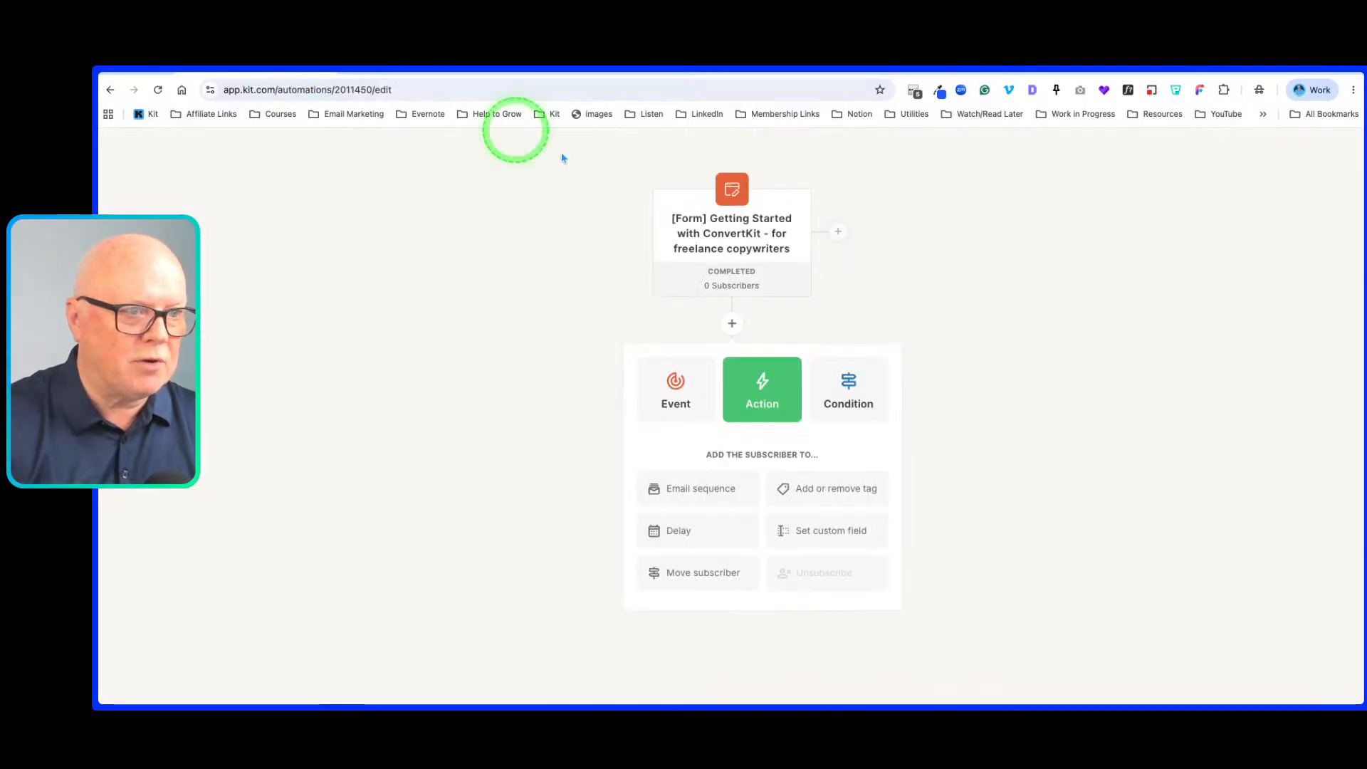
left_click(817, 489)
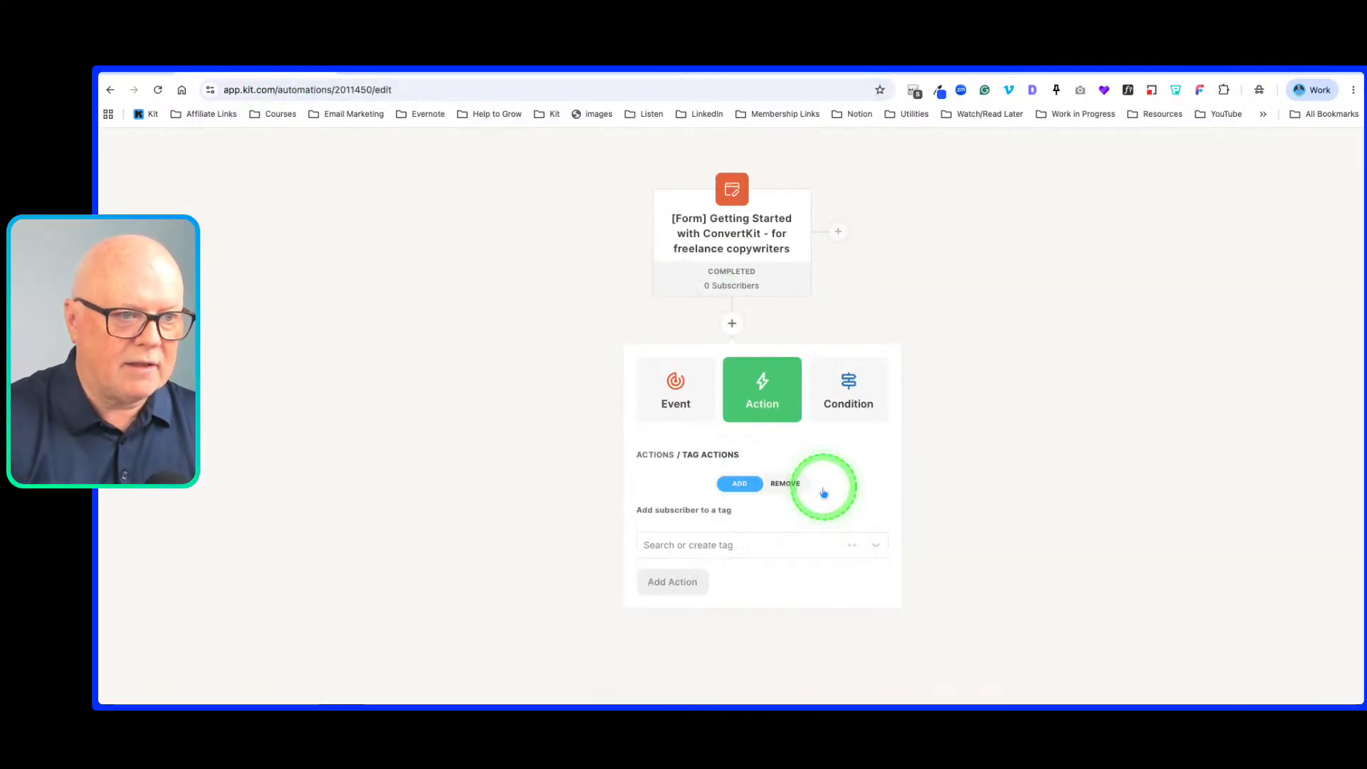
left_click(723, 545)
type("Downloaded")
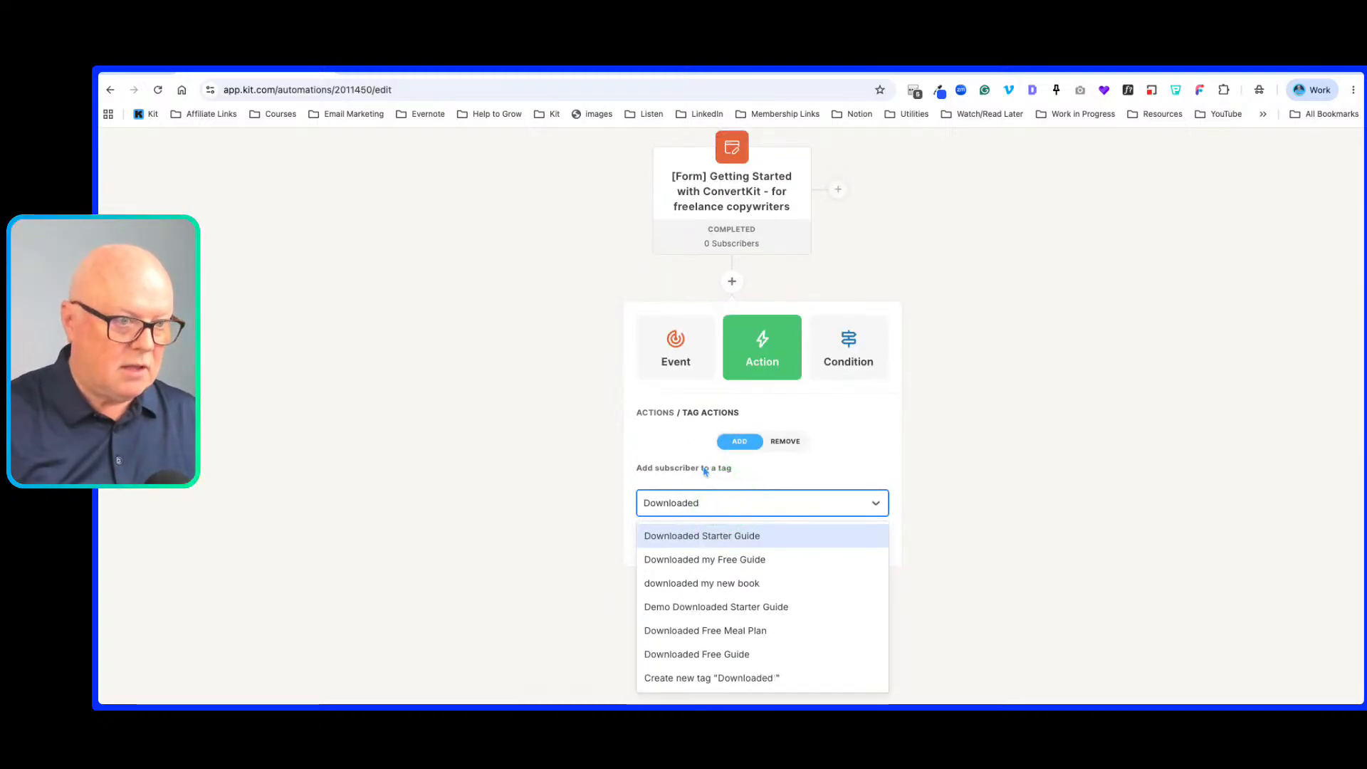
left_click(741, 538)
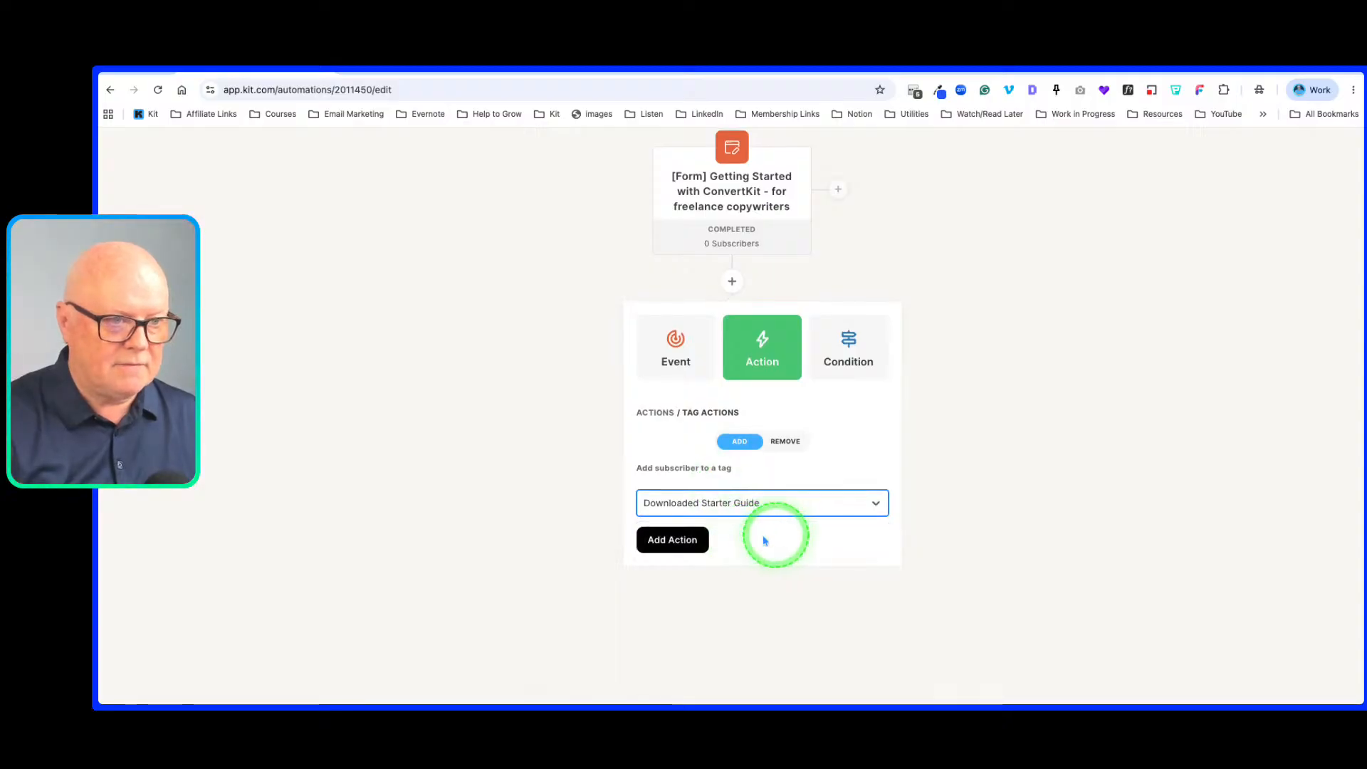
left_click(673, 541)
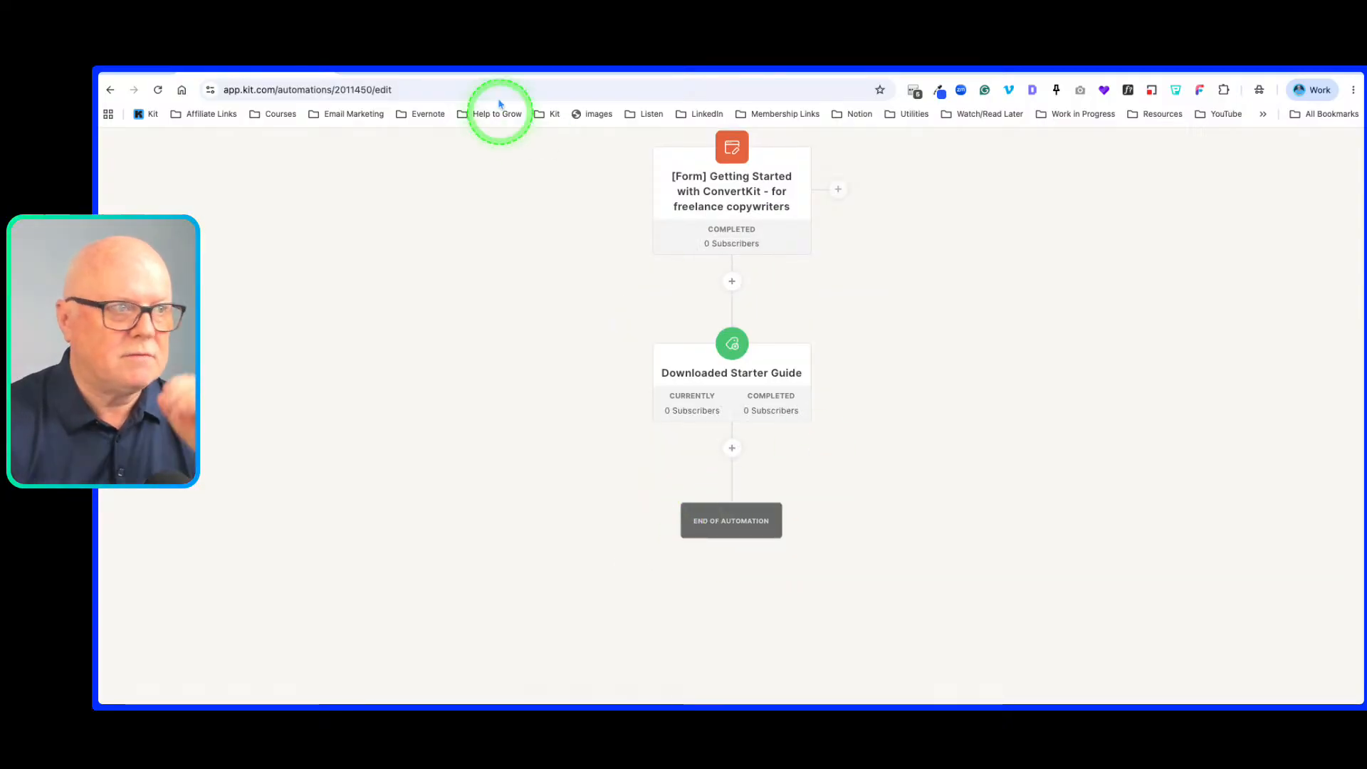
Step: Check the flowchart's wait stage and add a 1-day delay below the "Downloaded Starter Guide" tag in the Kit automation
left_click(549, 64)
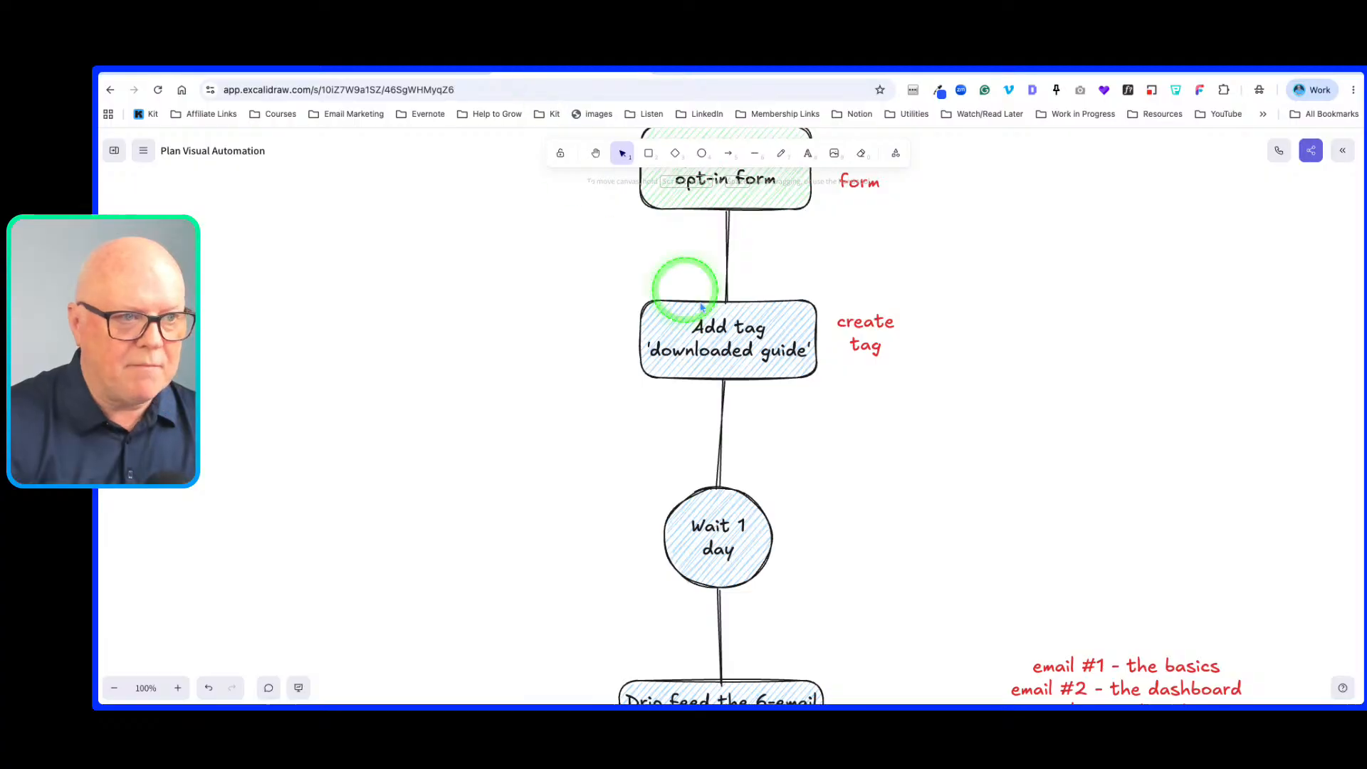
scroll(744, 356, "down", 5)
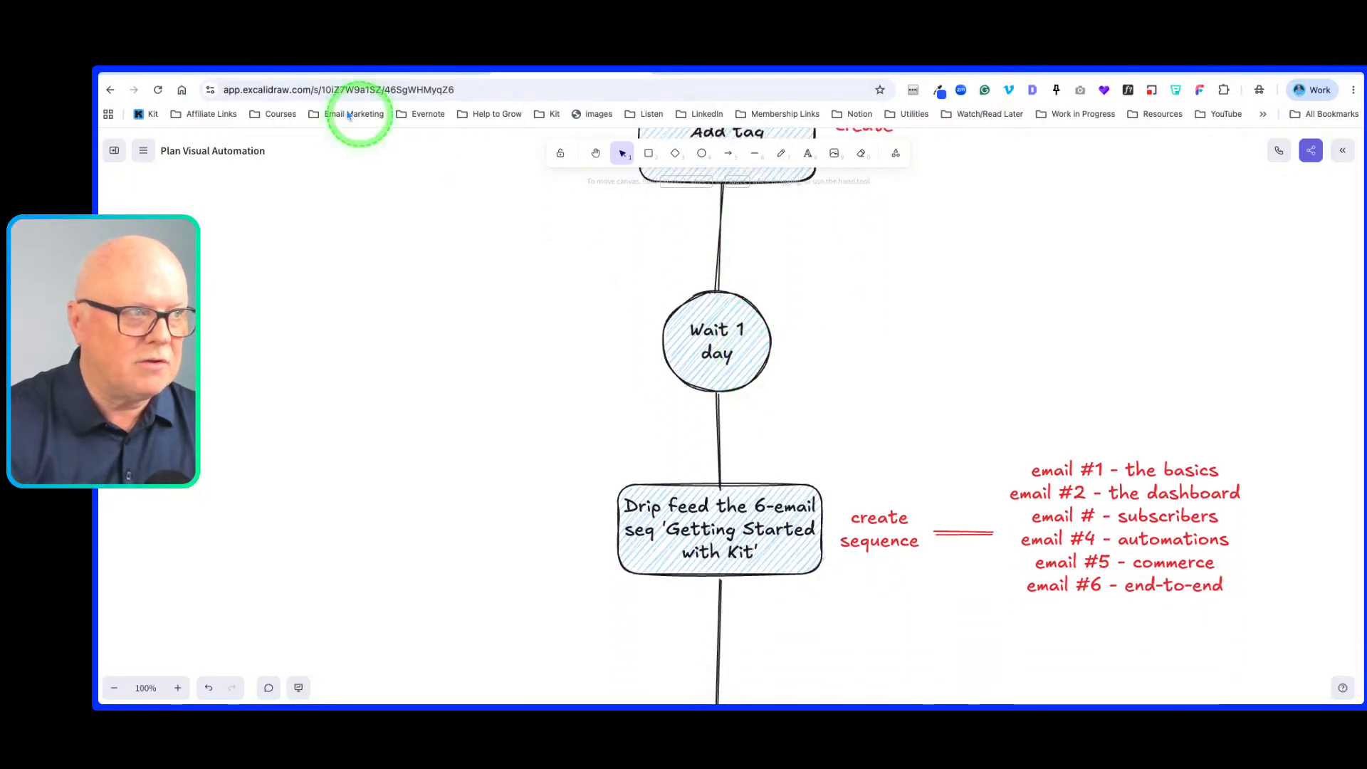
left_click(263, 76)
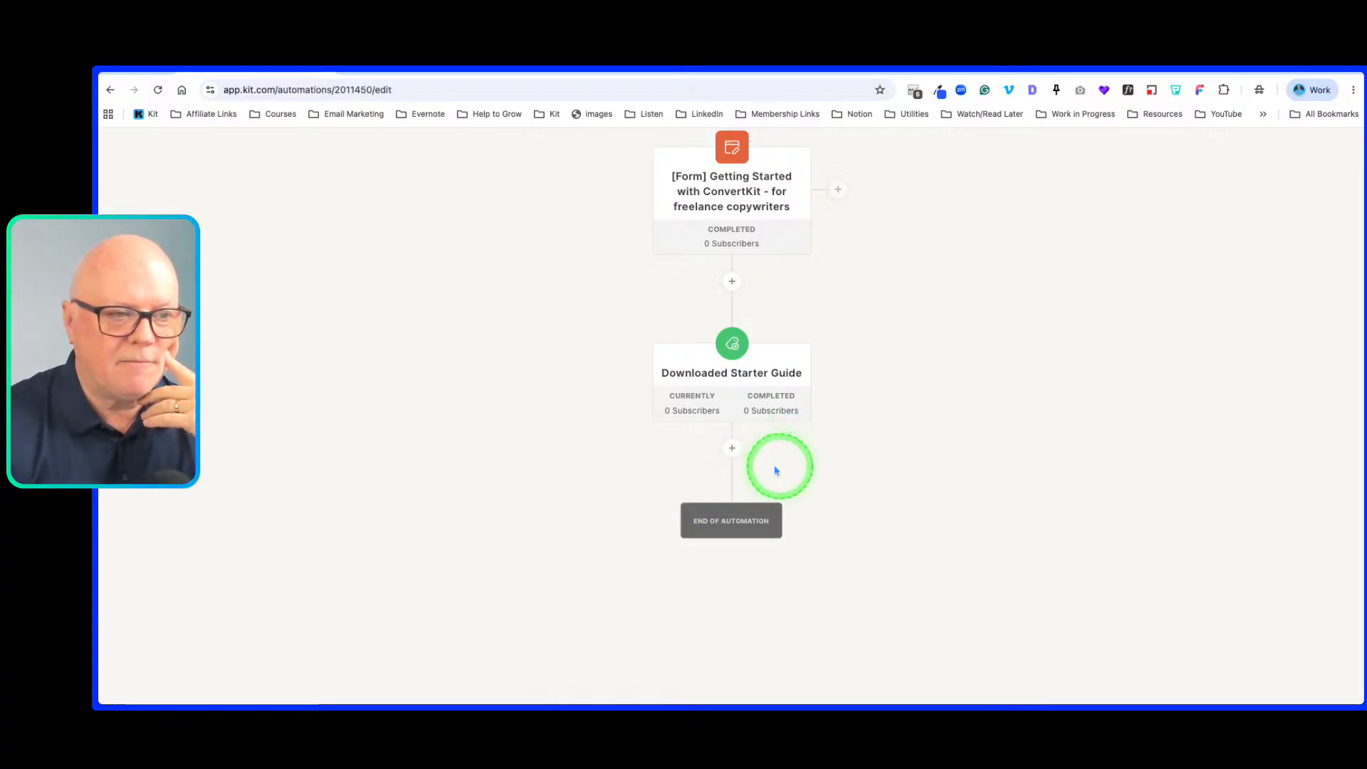
left_click(733, 450)
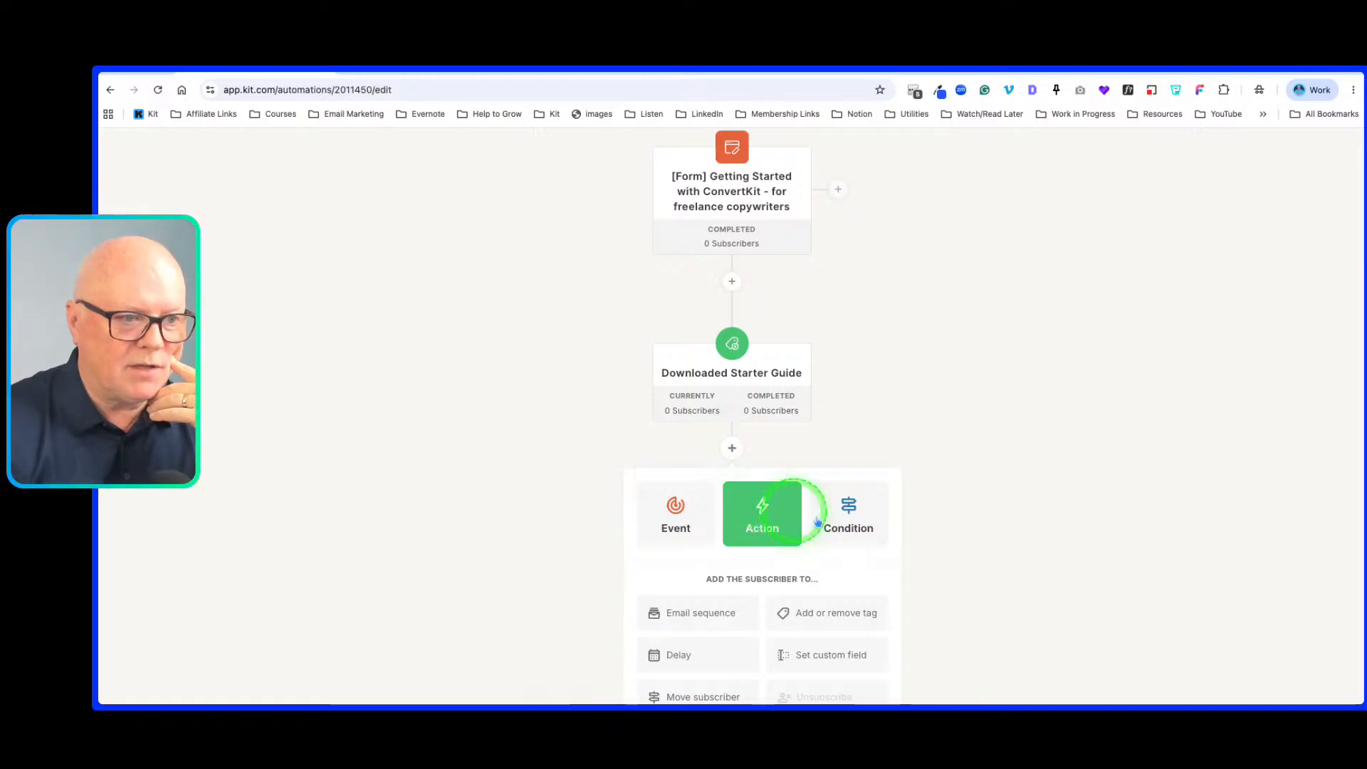
scroll(686, 644, "down", 1)
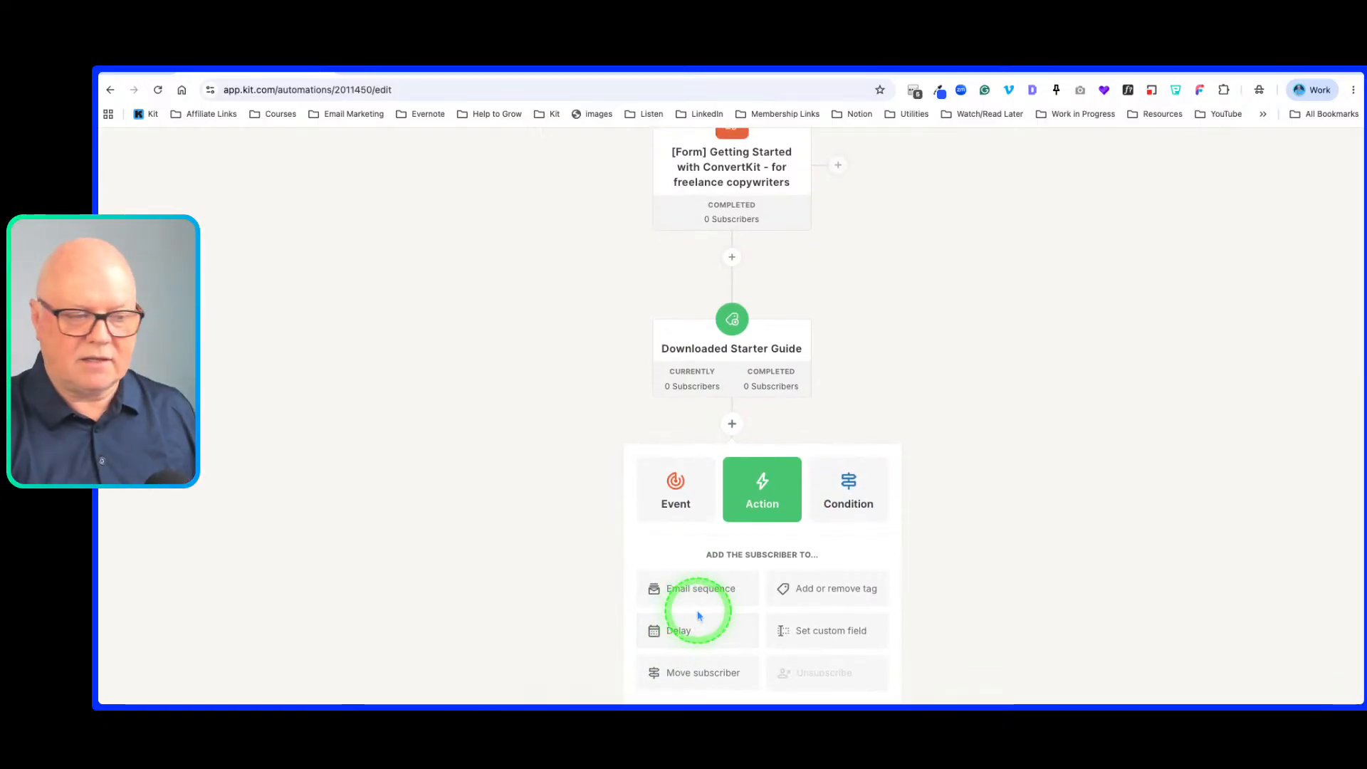
left_click(682, 635)
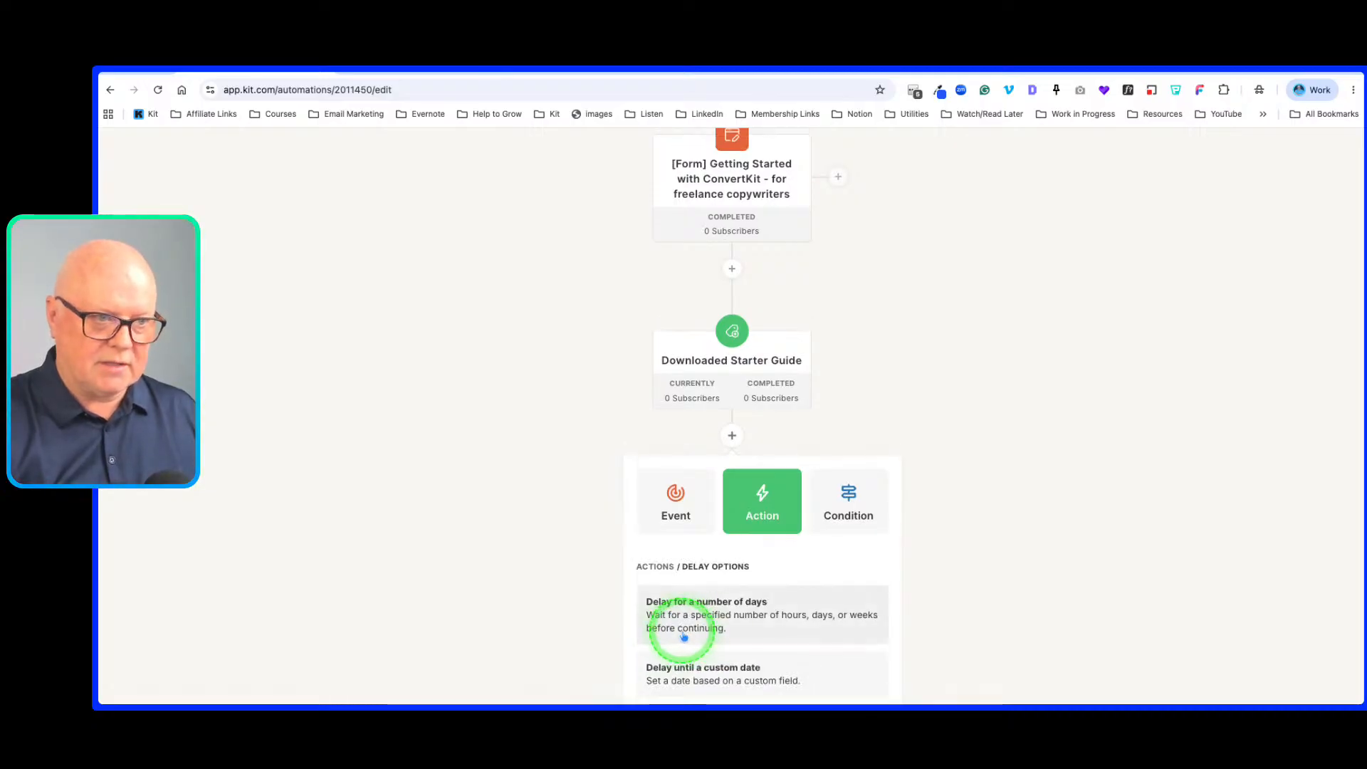
left_click(742, 614)
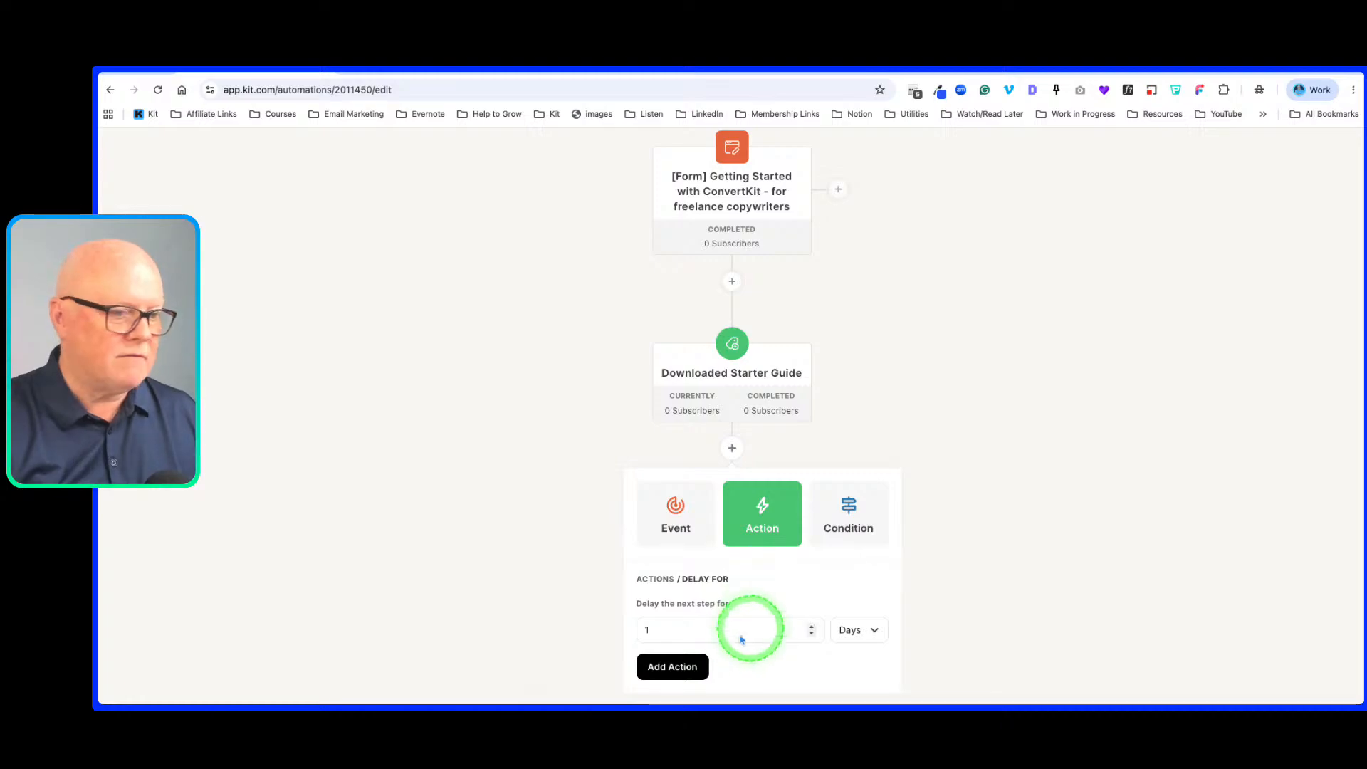
left_click(682, 668)
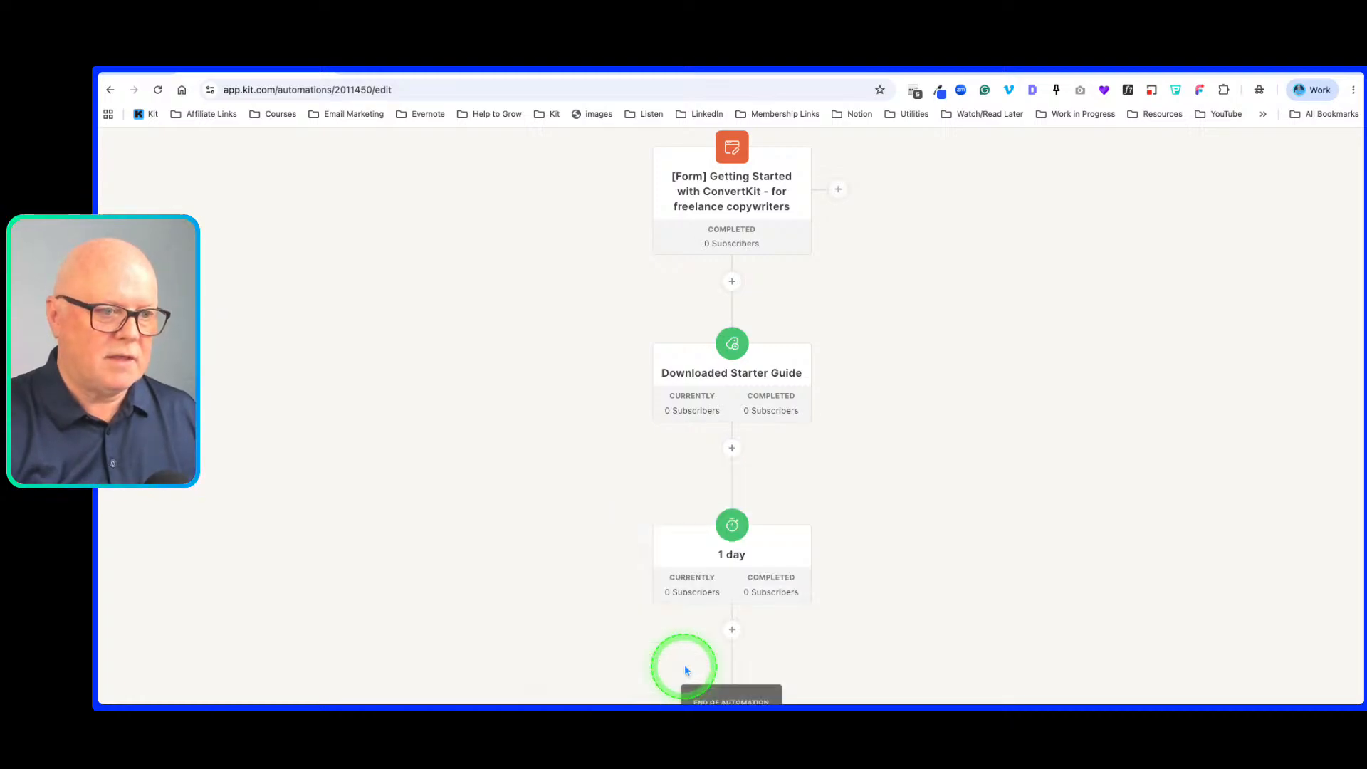
scroll(812, 595, "down", 1)
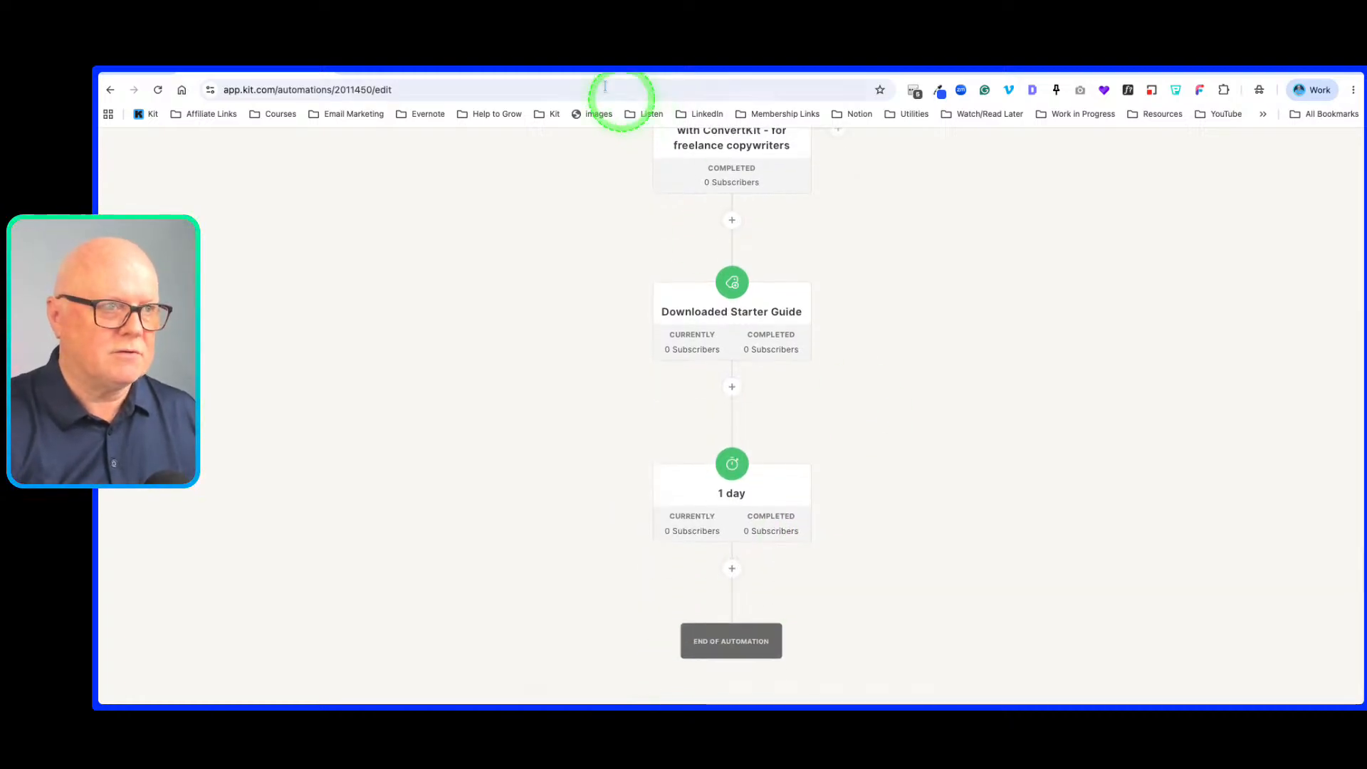
Step: Examine the email sequence stage after the one-day wait in the Excalidraw flowchart and return to the Kit automation
left_click(586, 74)
scroll(699, 445, "down", 5)
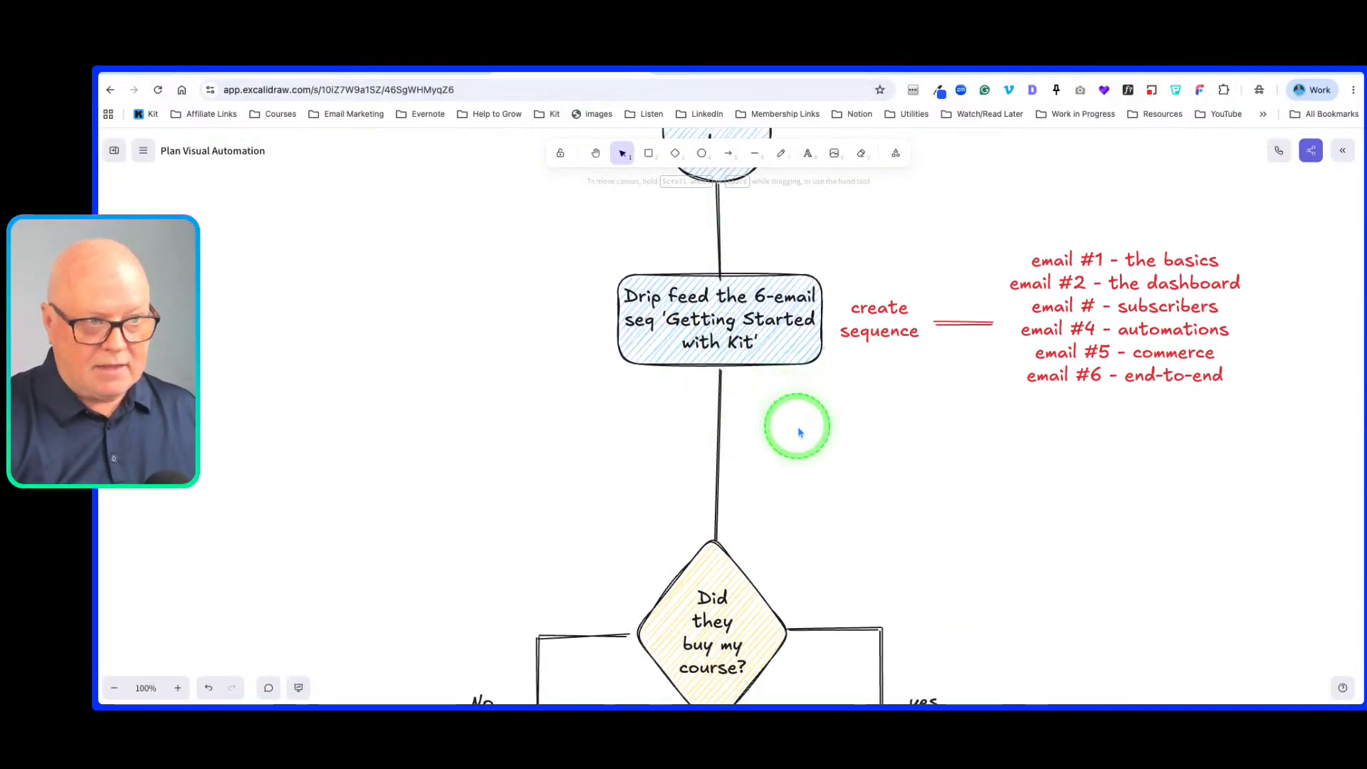
scroll(876, 336, "down", 1)
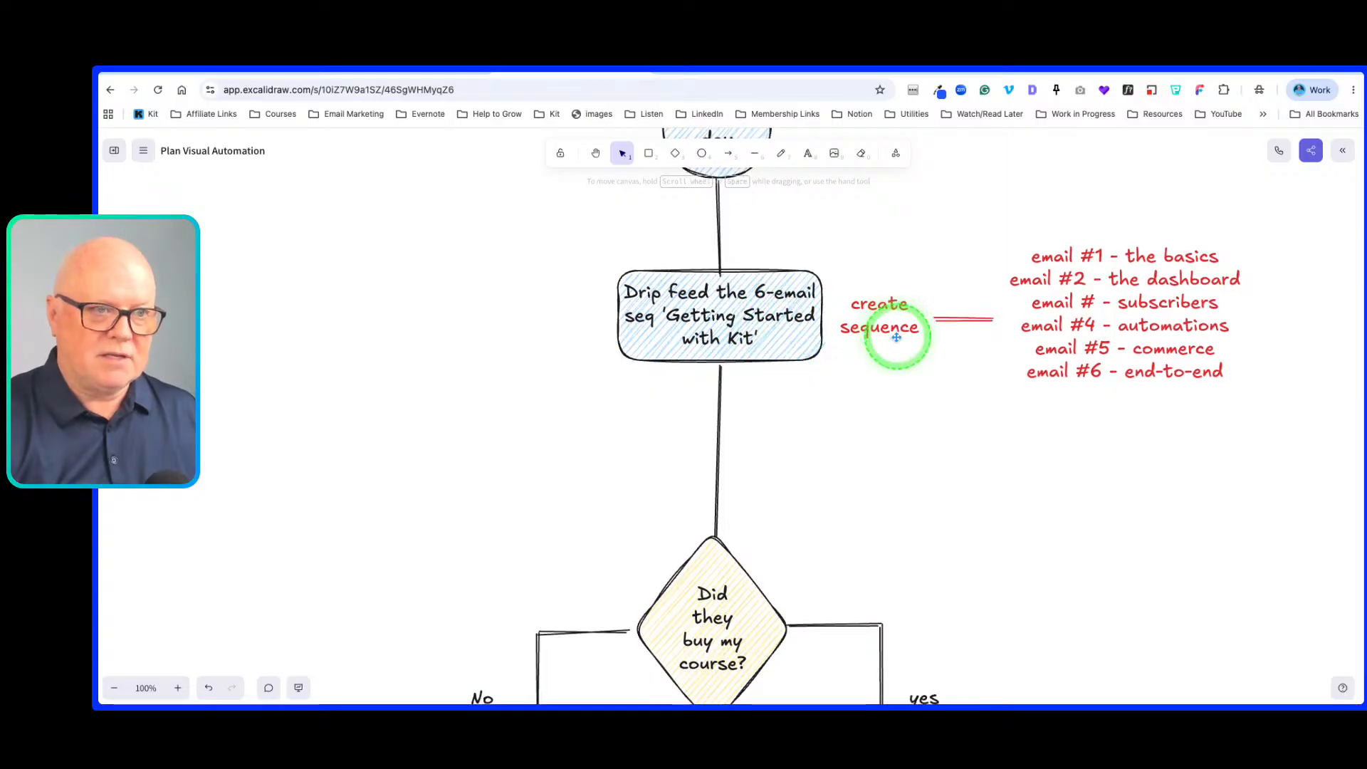
left_click(282, 74)
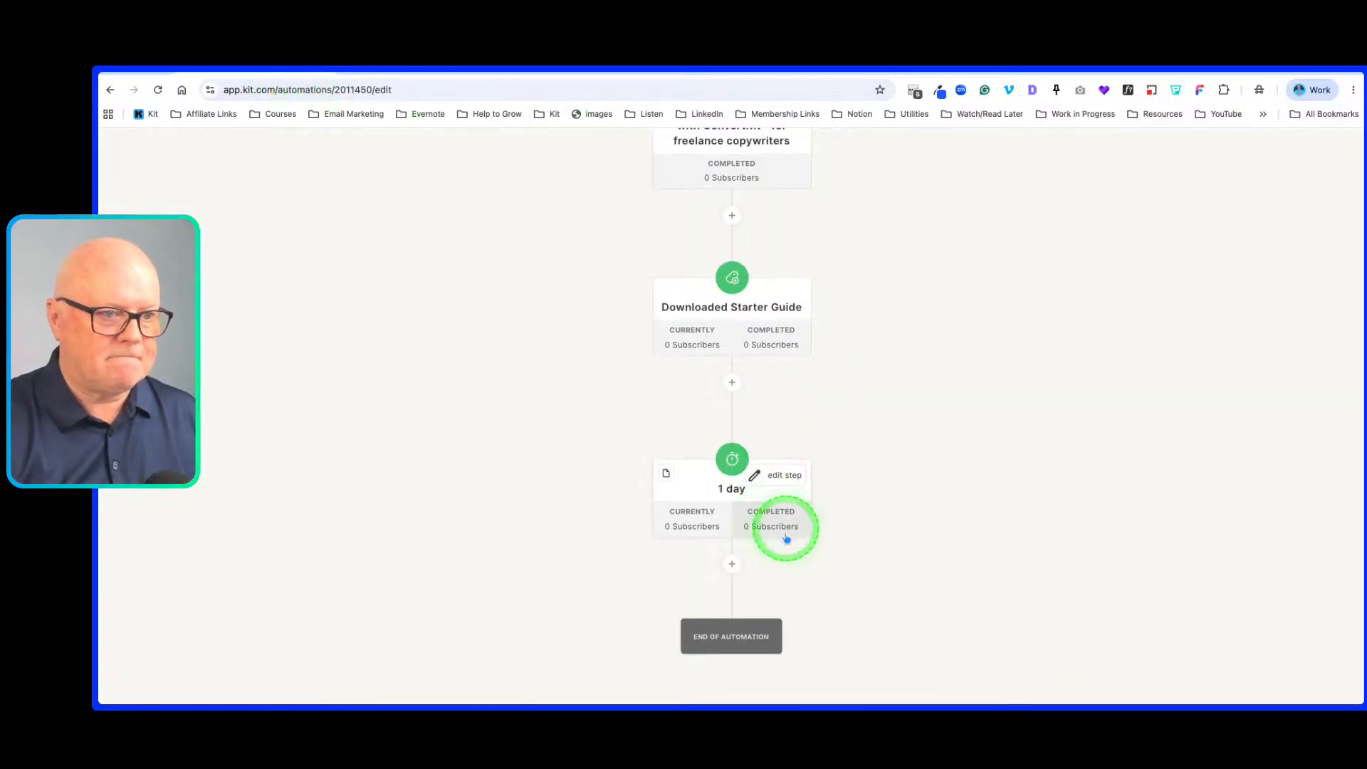
left_click(732, 568)
scroll(860, 541, "down", 3)
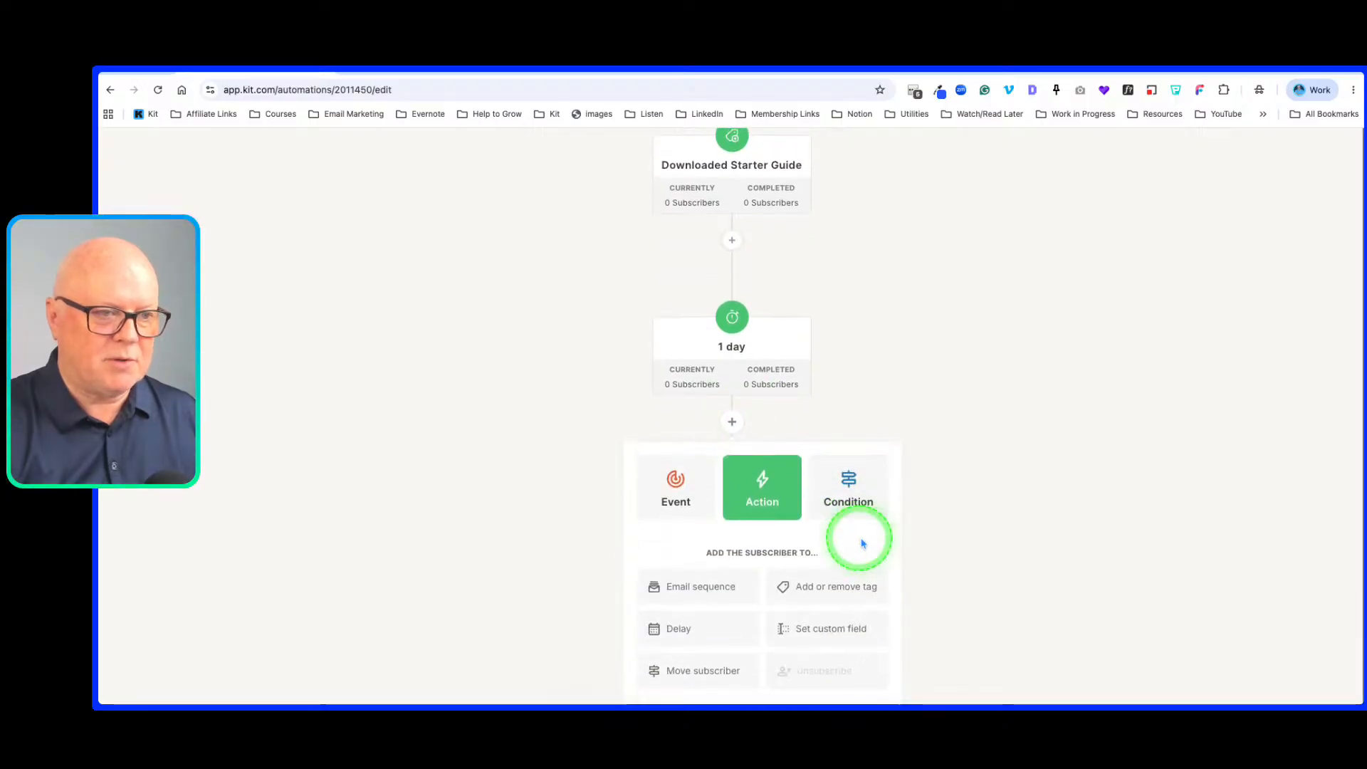
scroll(865, 542, "up", 4)
left_click(904, 519)
scroll(907, 517, "up", 3)
scroll(915, 505, "down", 2)
scroll(915, 503, "down", 1)
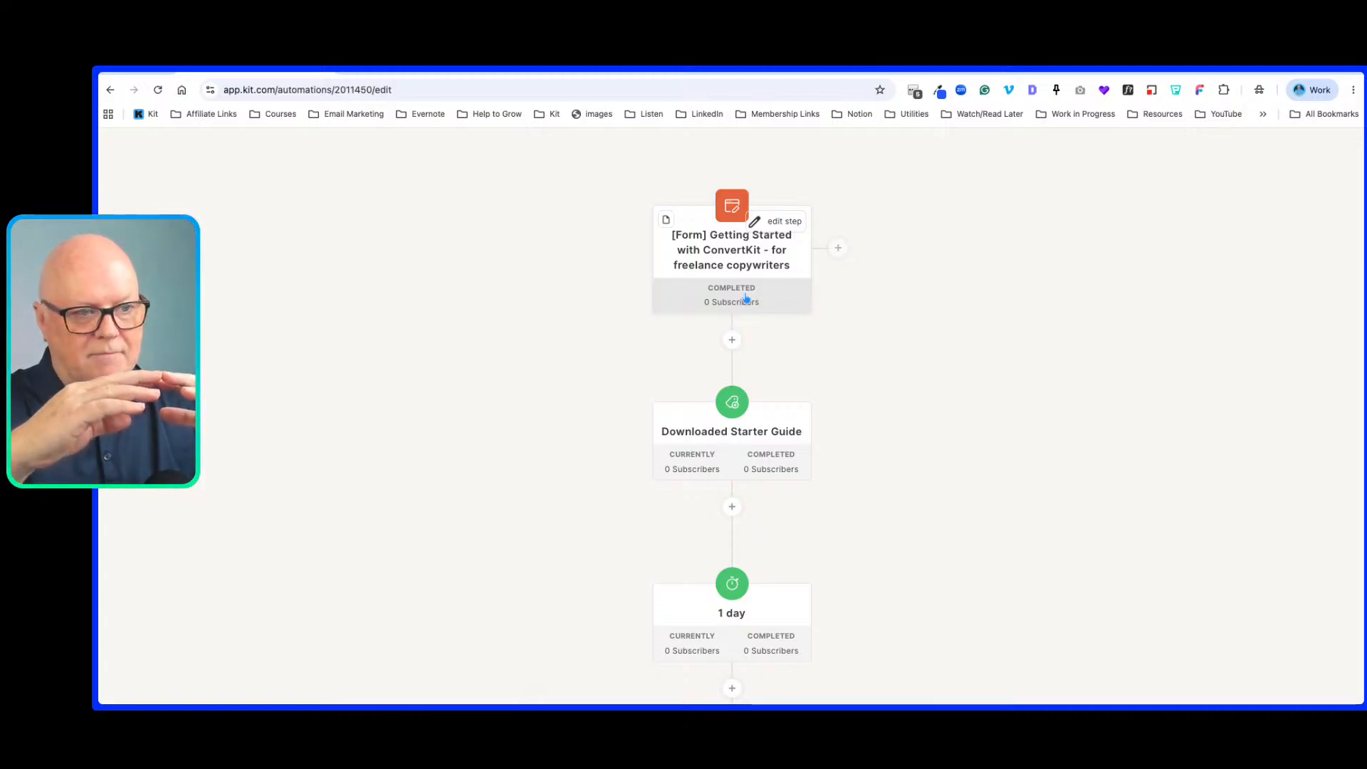
left_click(732, 340)
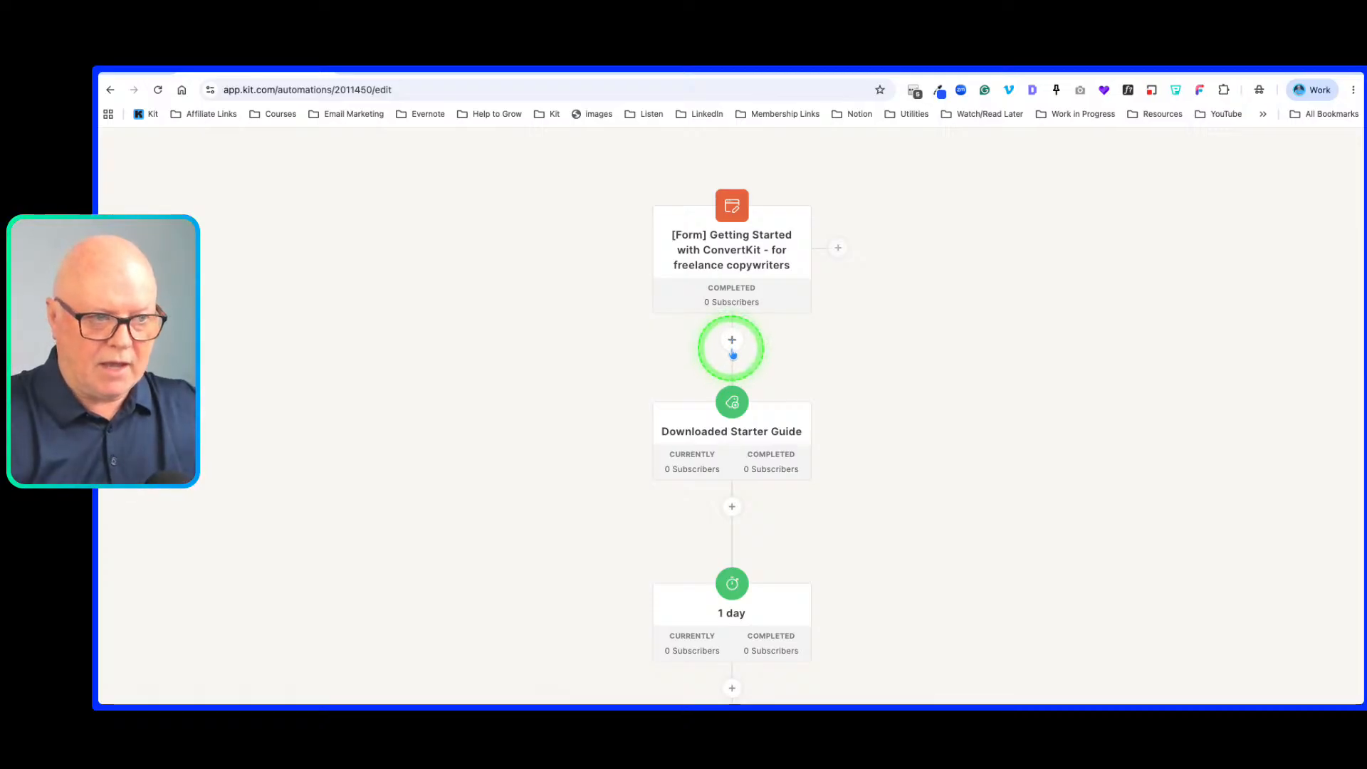
Step: Add a second form-joining entry point beside the first one, using the "ABC Newsletter Sign-Up" form
left_click(838, 248)
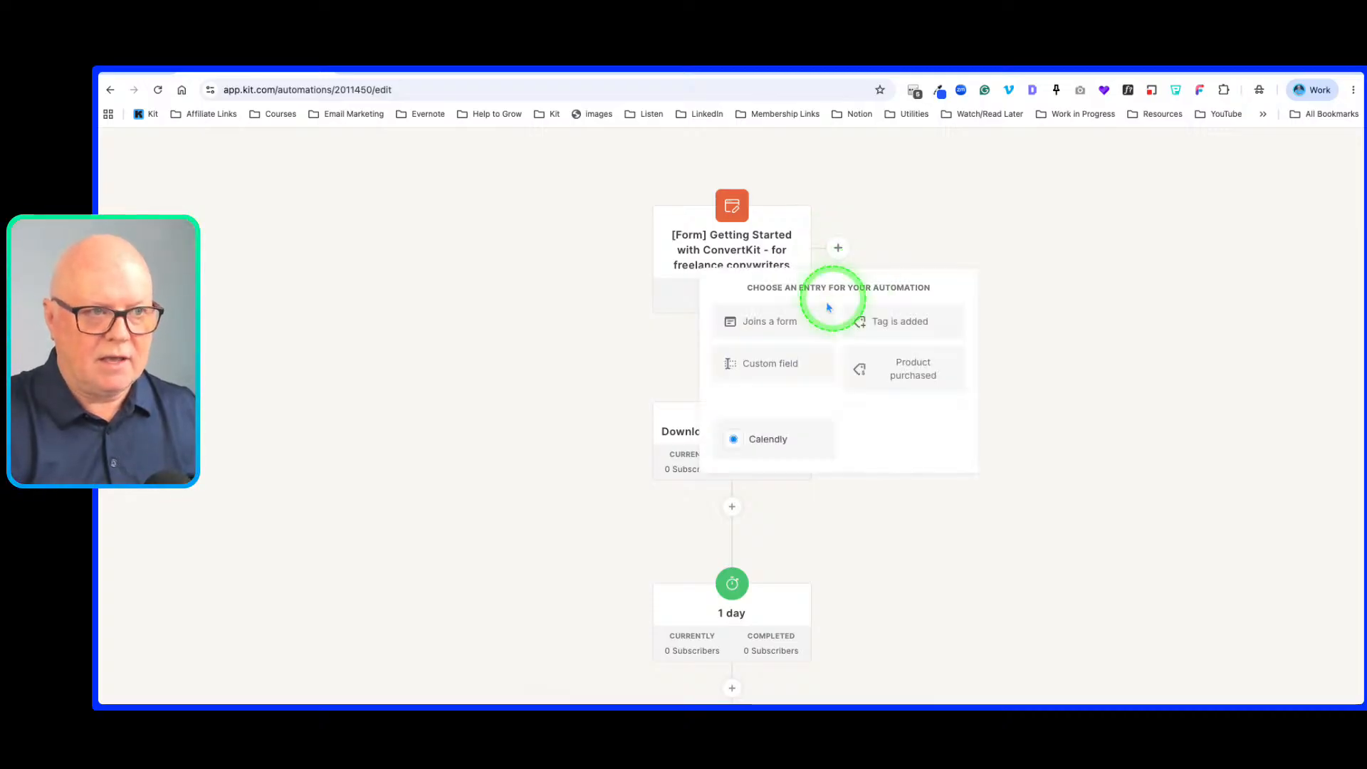
left_click(797, 332)
left_click(831, 347)
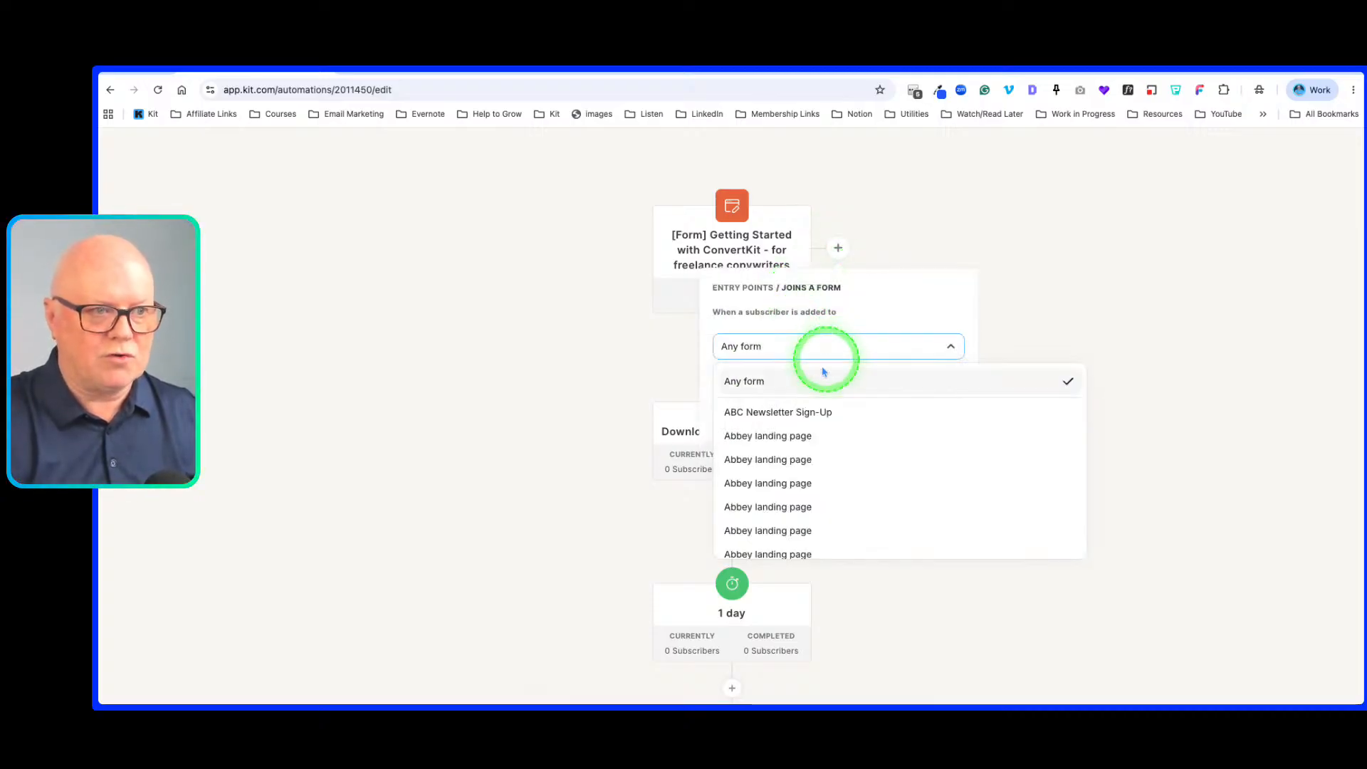
left_click(799, 410)
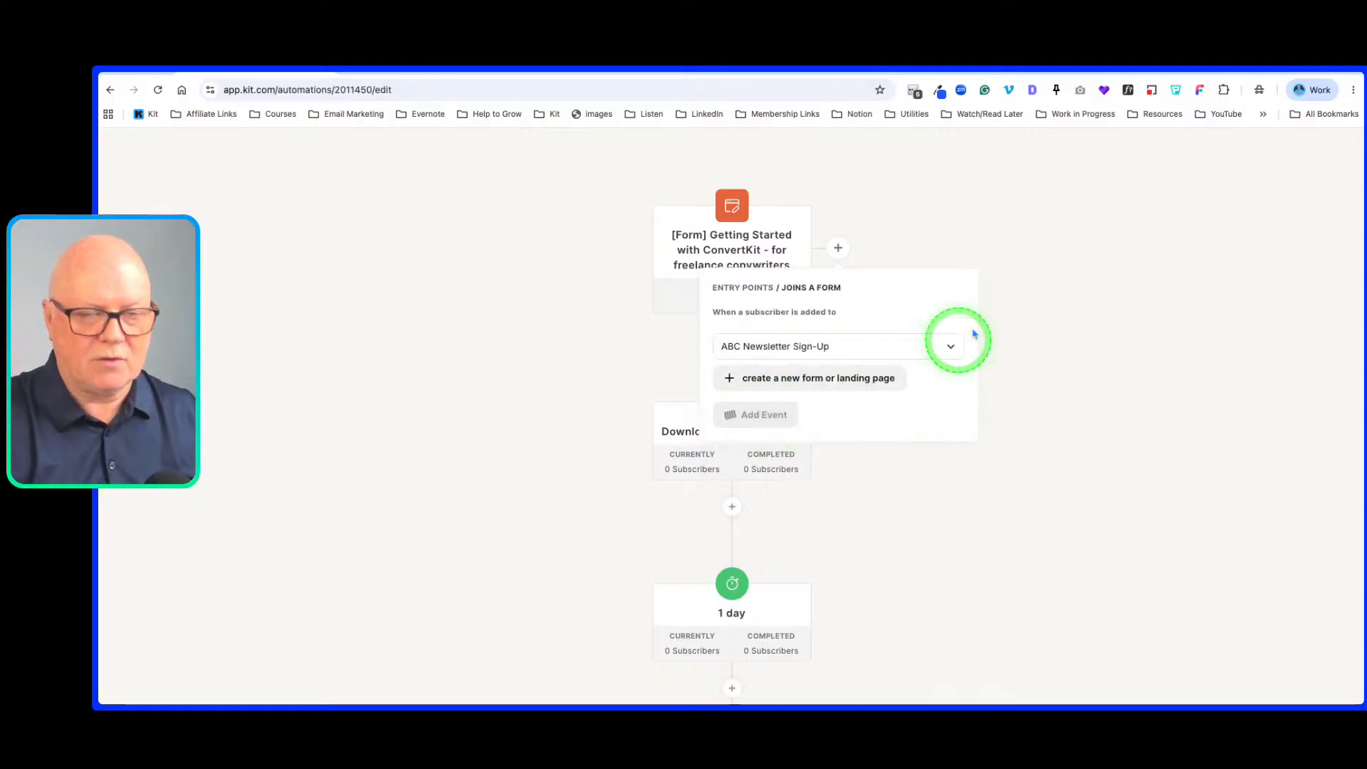
left_click(988, 318)
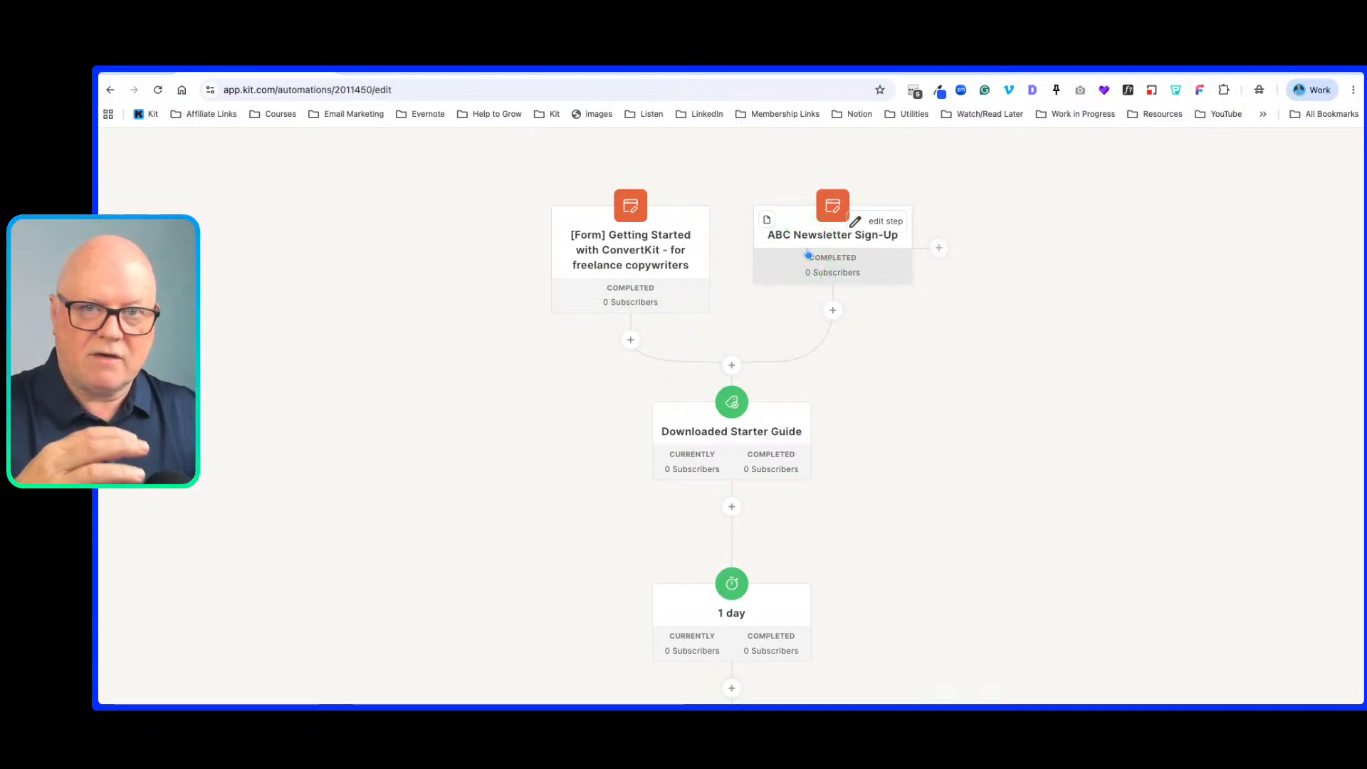
Step: Add a third entry point beside "ABC Newsletter Sign-Up" that triggers when a subscriber purchases the product "Consultation Call"
left_click(939, 248)
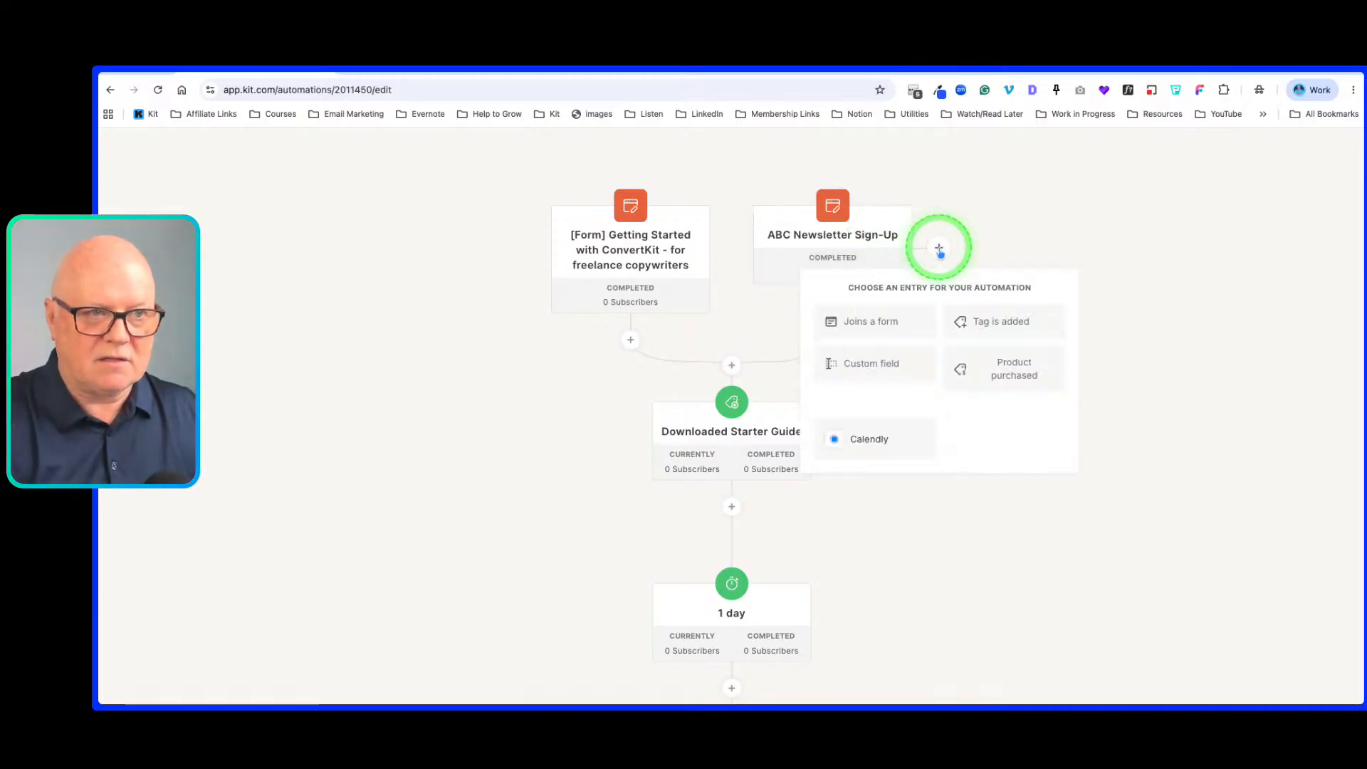
left_click(1013, 371)
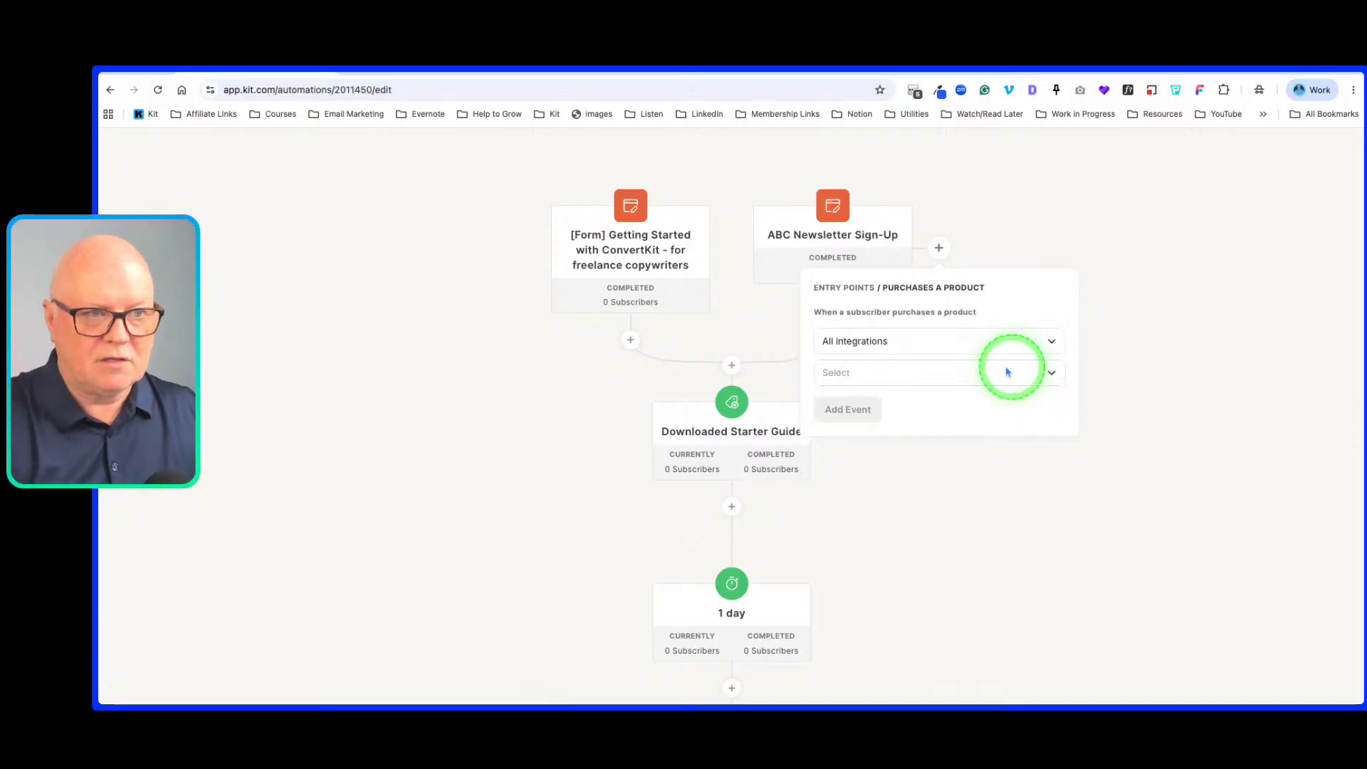
left_click(926, 373)
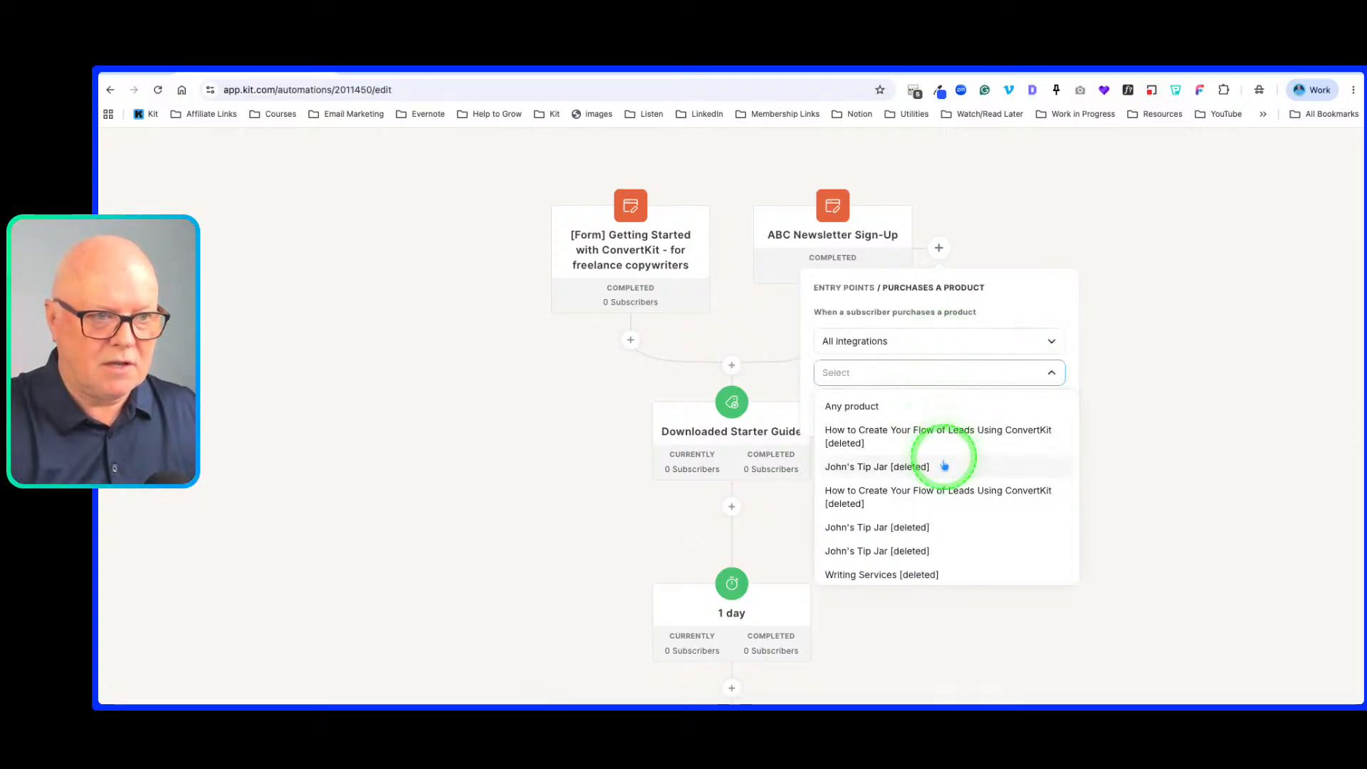
scroll(954, 497, "down", 2)
scroll(954, 497, "down", 5)
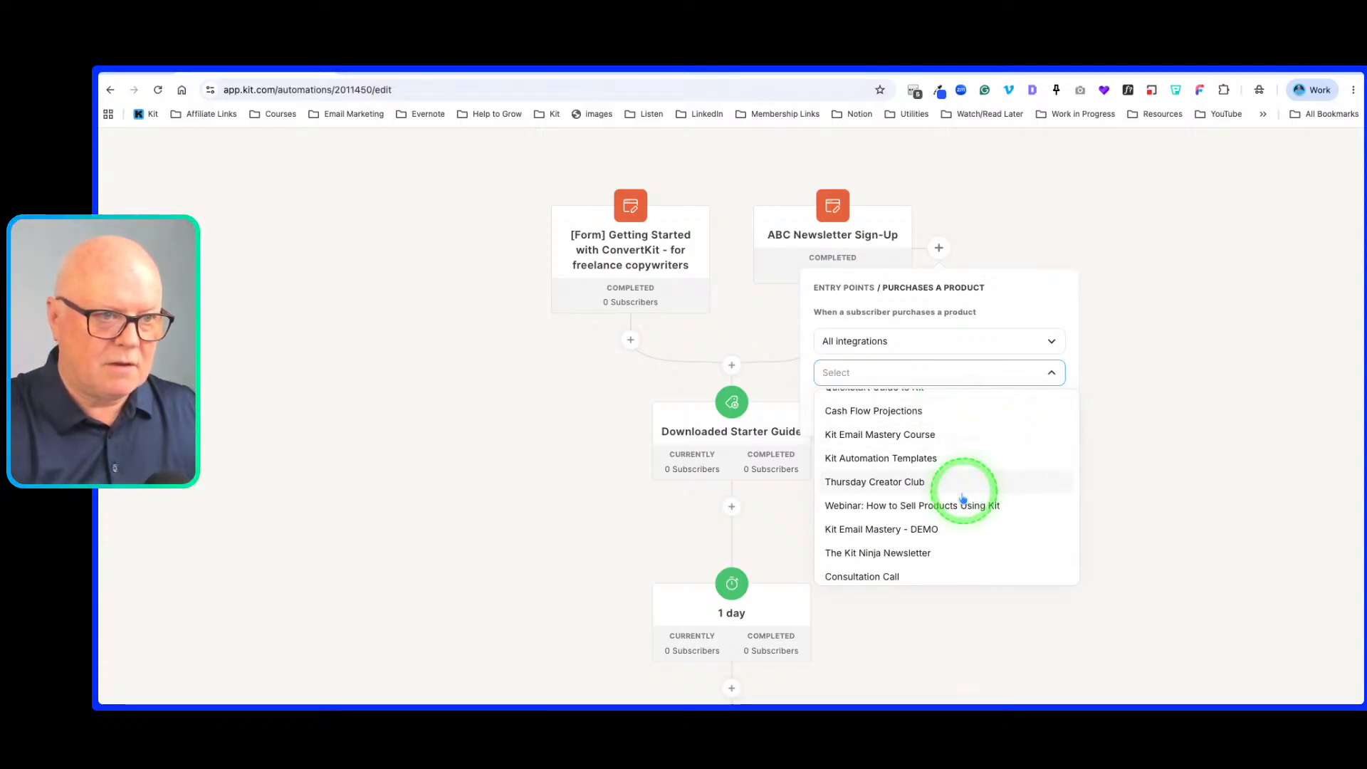
scroll(965, 484, "down", 1)
scroll(965, 483, "down", 1)
left_click(947, 515)
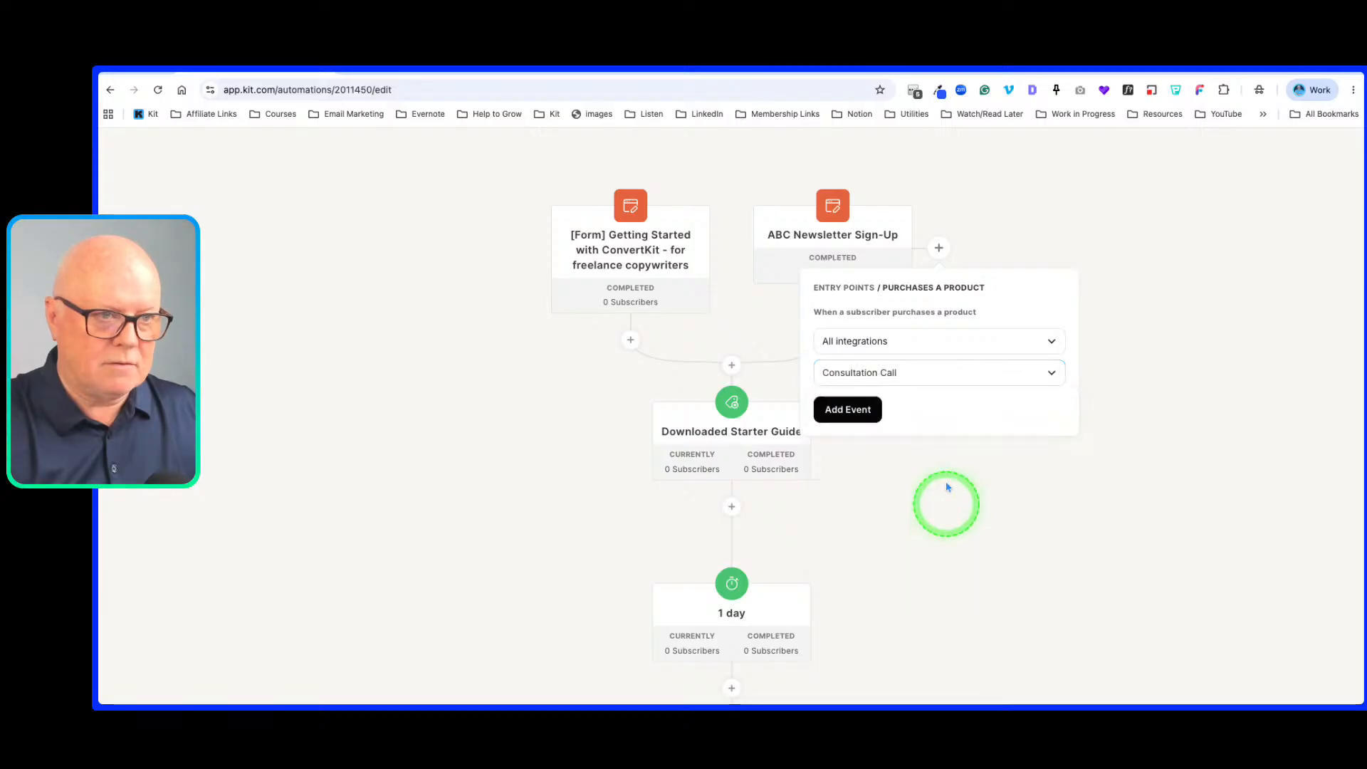
left_click(870, 412)
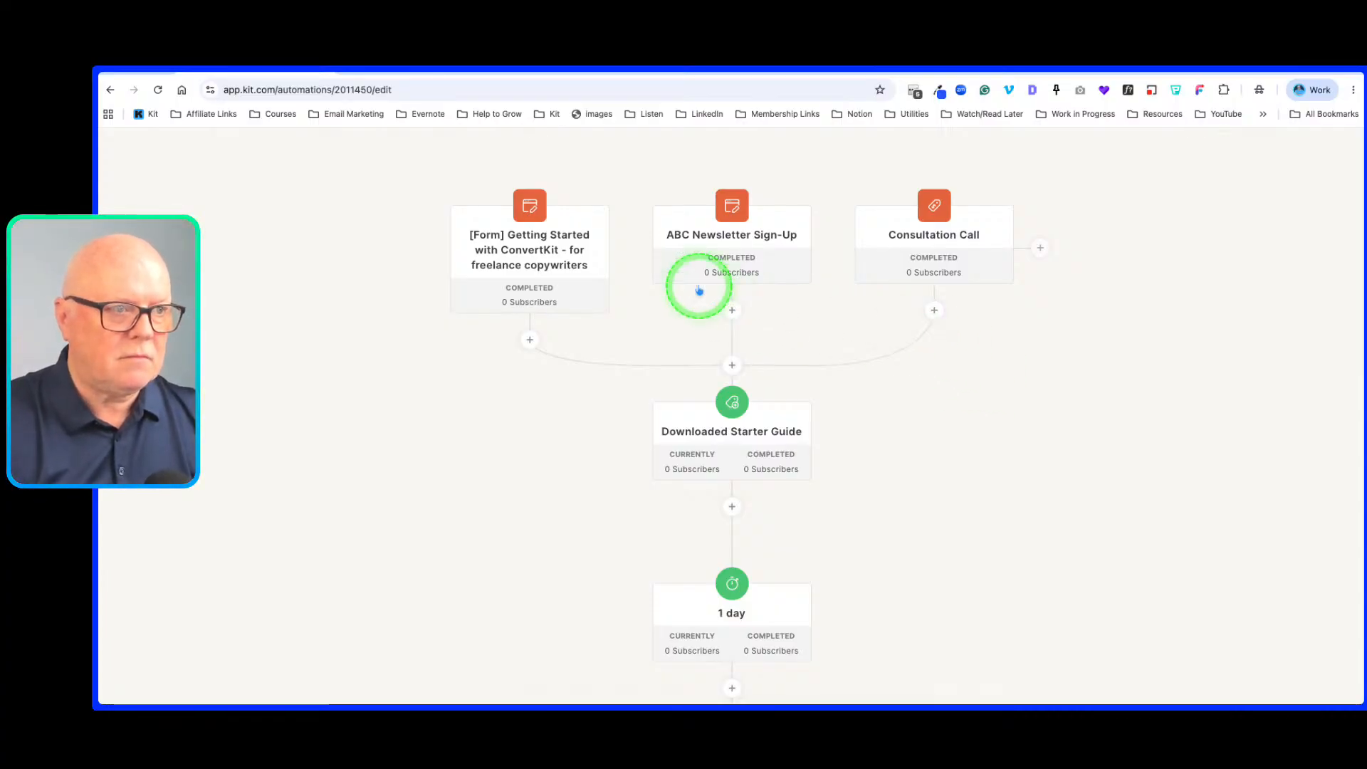
Step: Add an email sequence action below the 1-day delay using the "[Freebie] How to get started with Kit" sequence
scroll(870, 476, "down", 2)
scroll(869, 476, "up", 1)
scroll(866, 473, "down", 1)
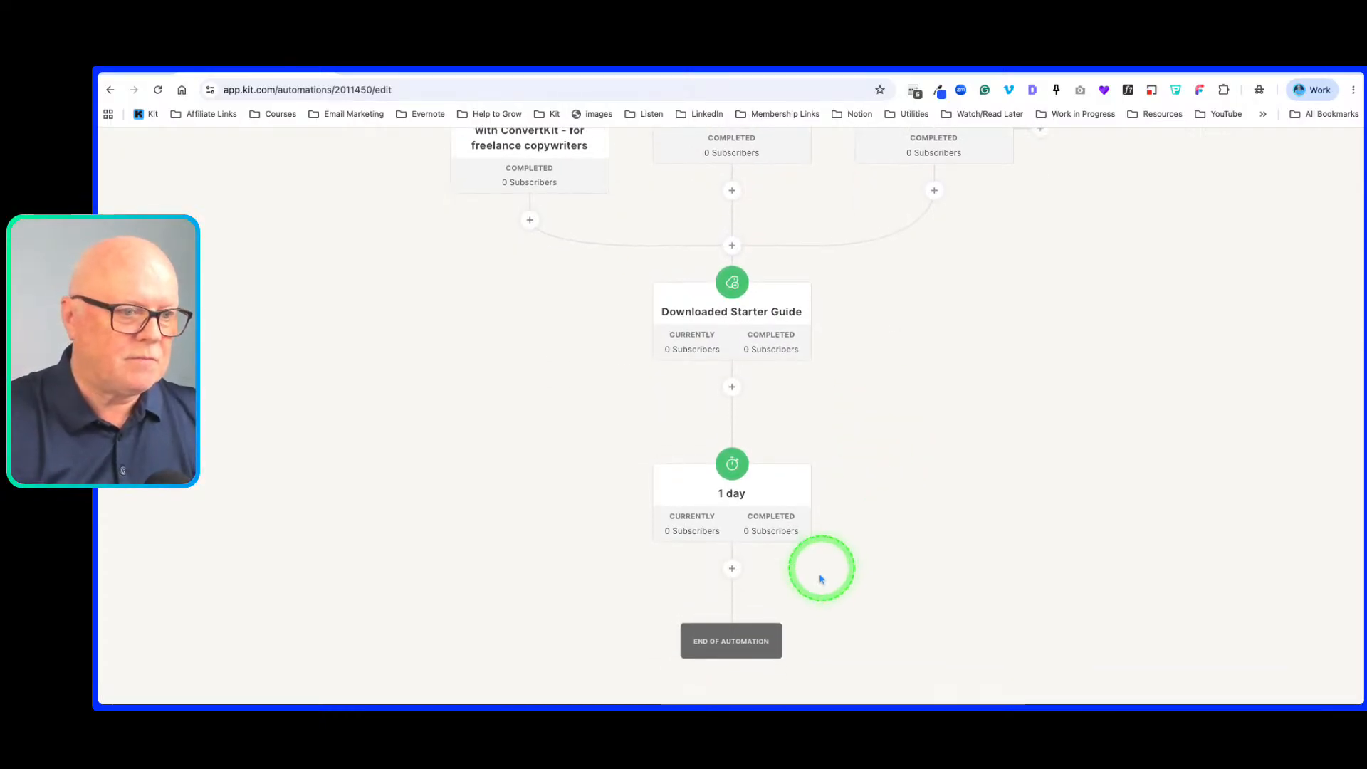
left_click(732, 573)
scroll(909, 558, "down", 3)
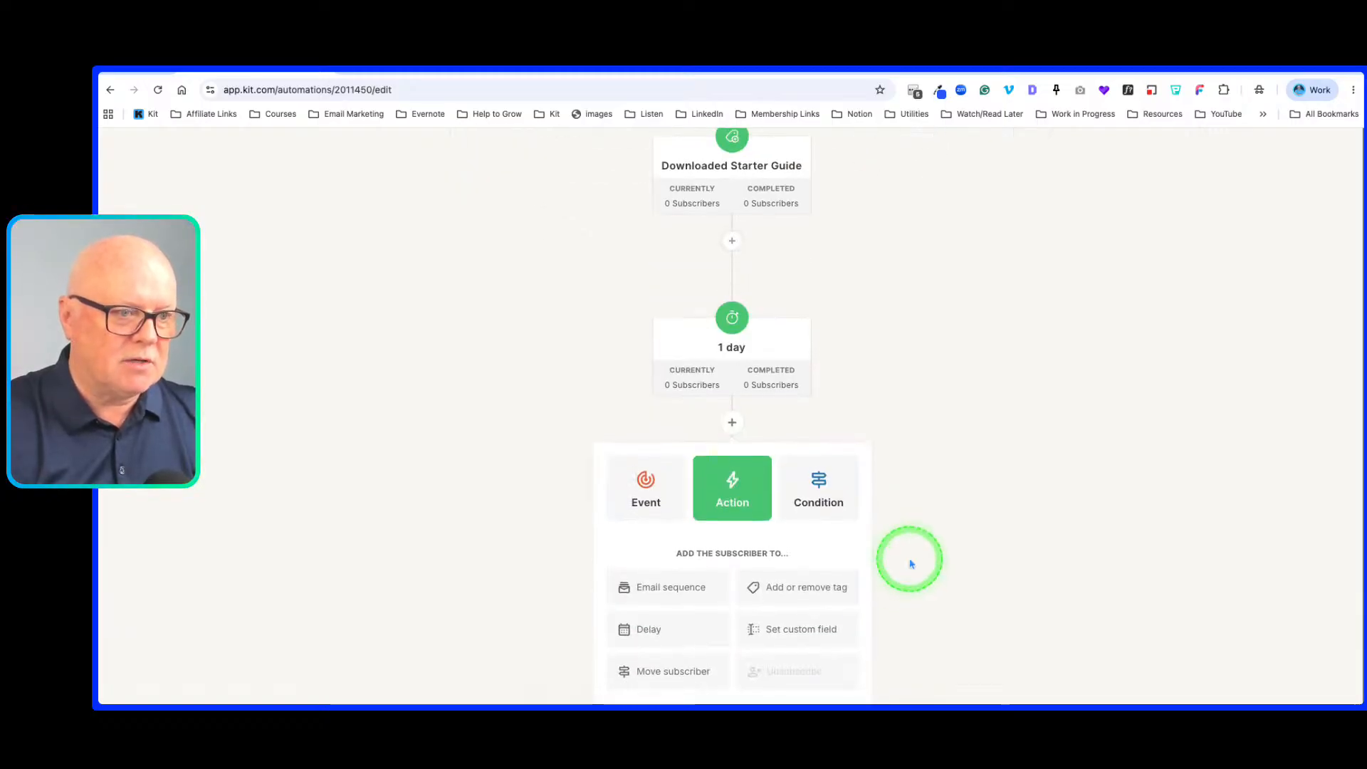
left_click(671, 591)
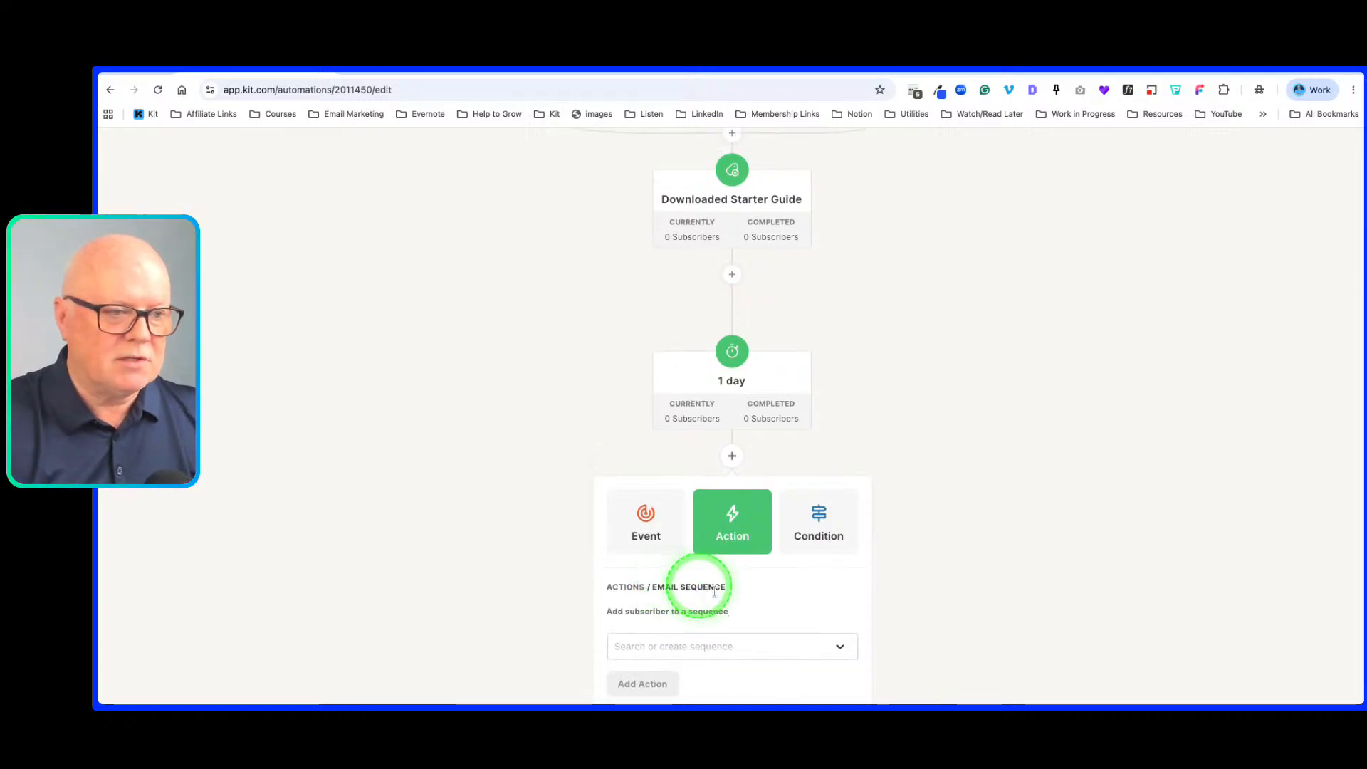
left_click(727, 644)
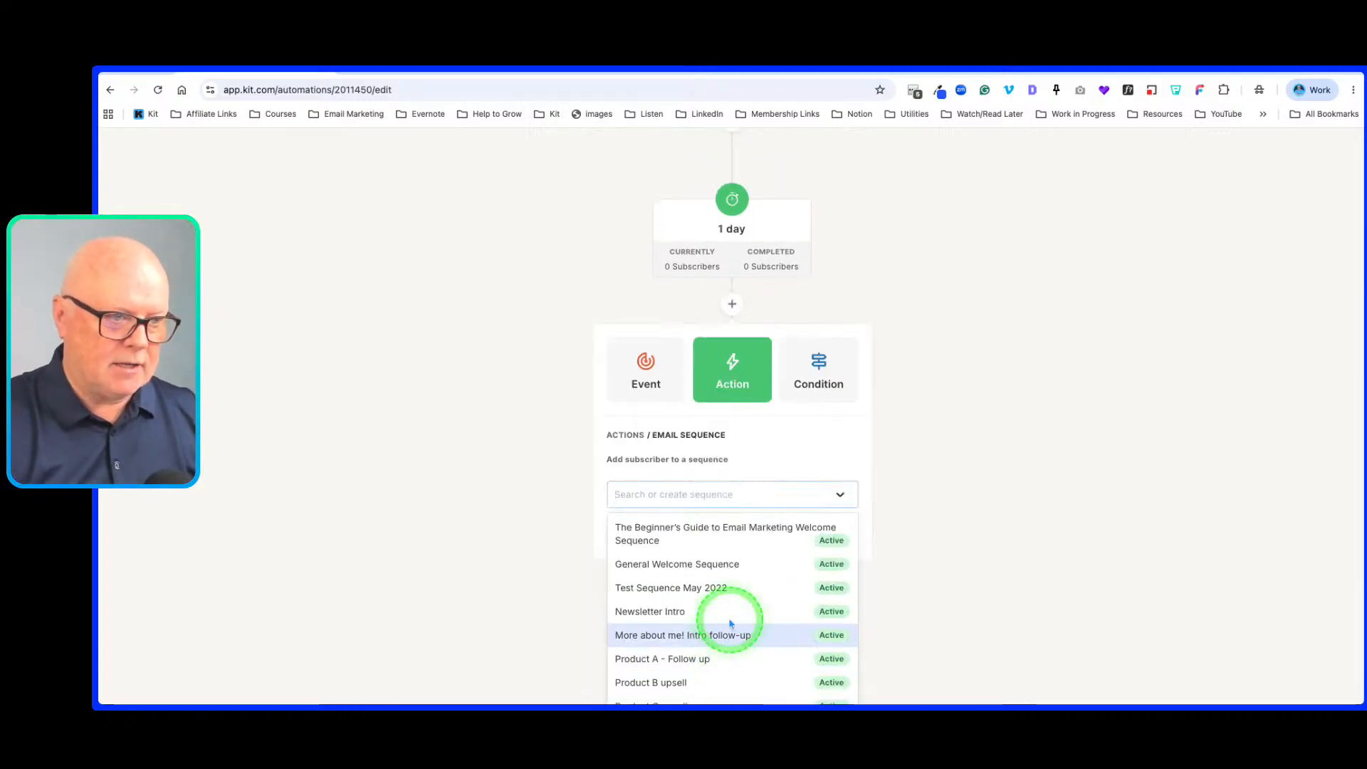
type("started")
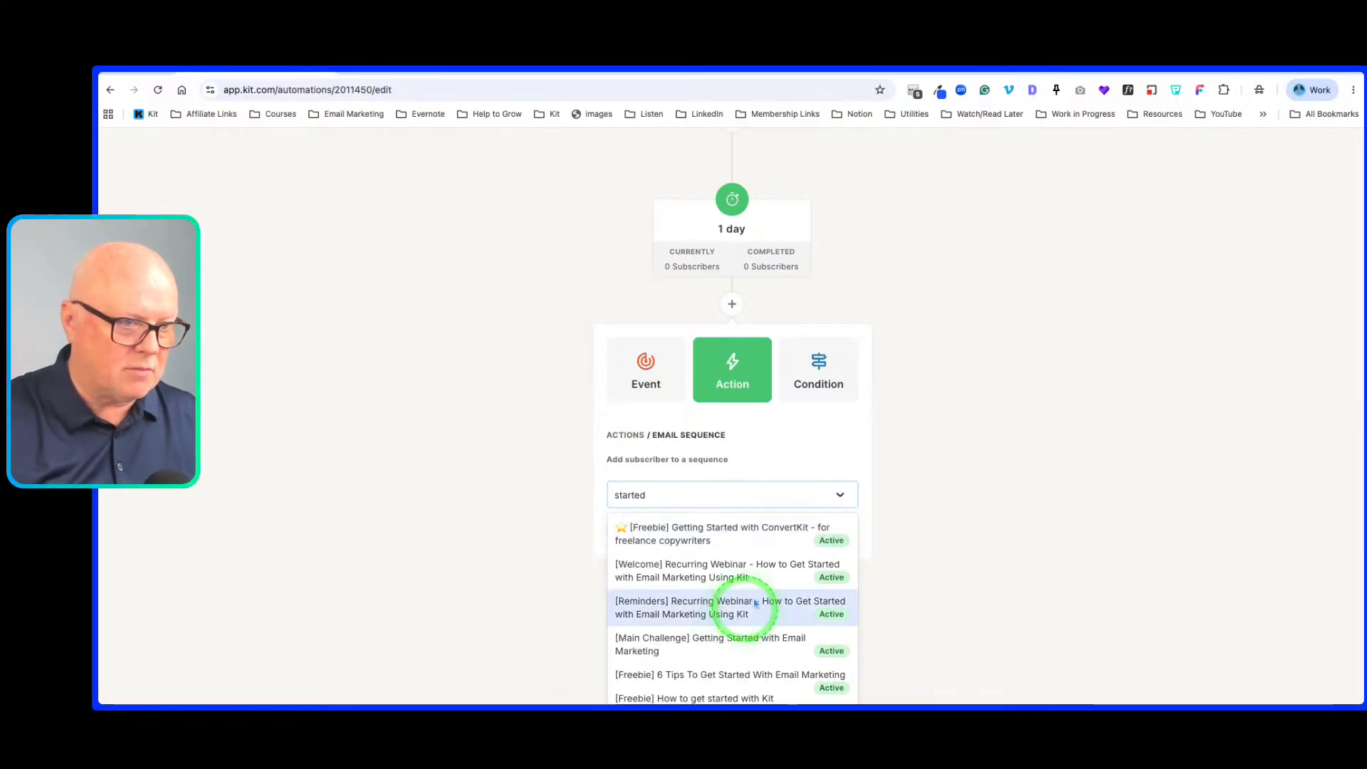
scroll(778, 644, "down", 1)
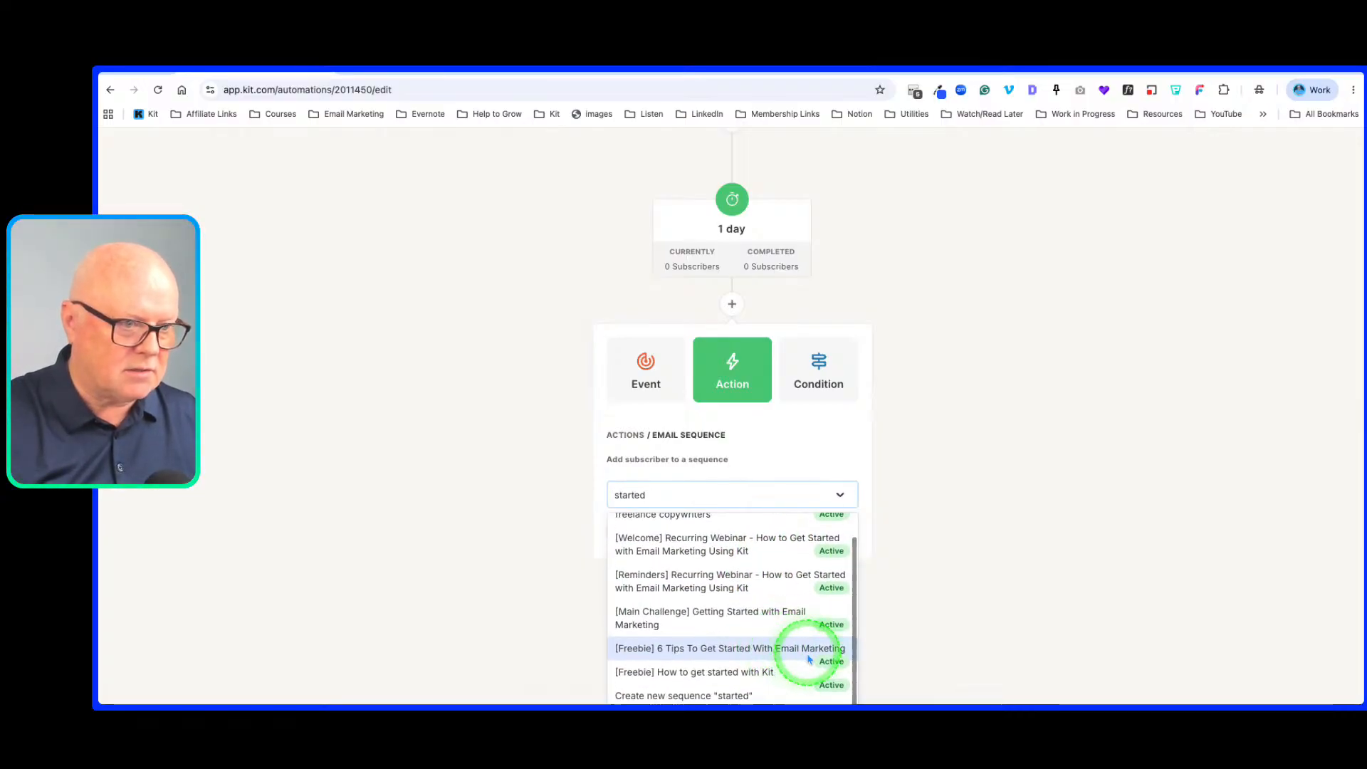
left_click(724, 673)
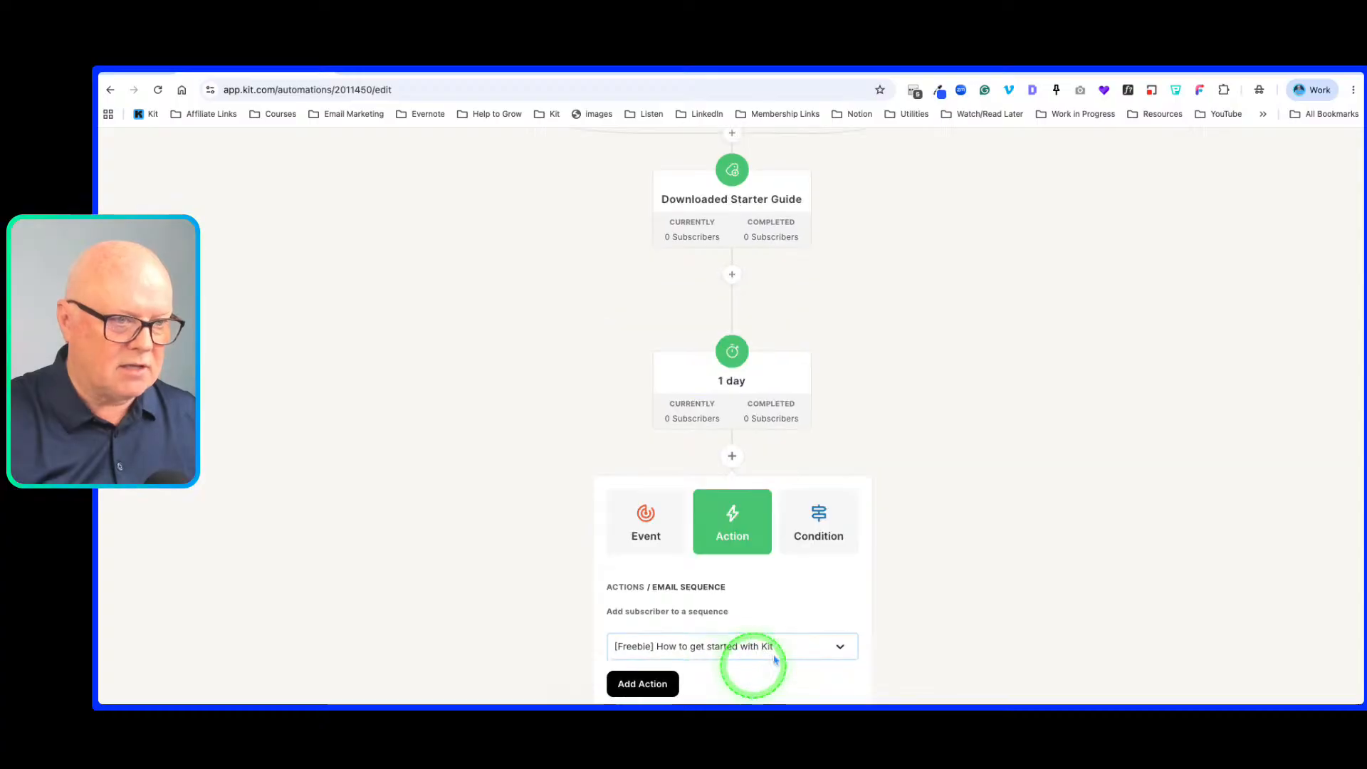
left_click(638, 682)
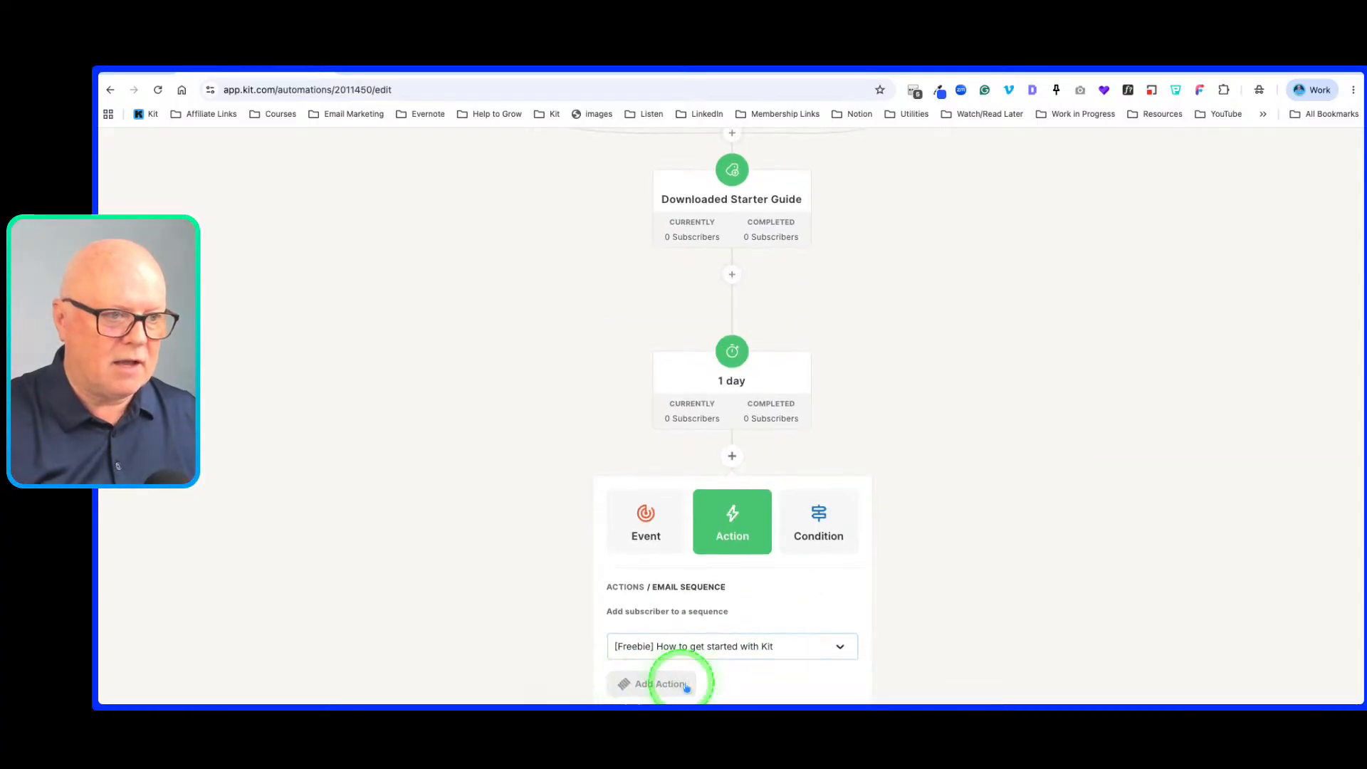
scroll(904, 547, "down", 4)
mouse_move(733, 510)
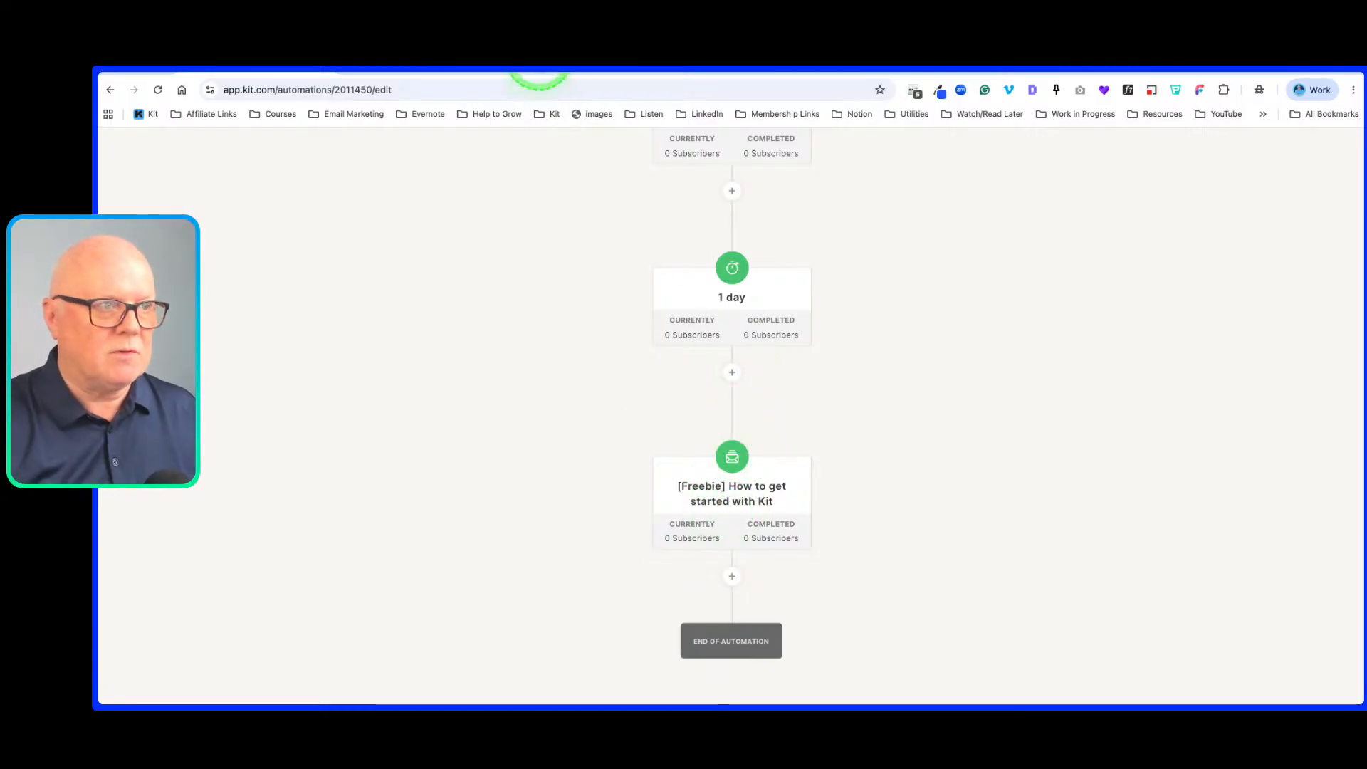
Step: Check the stage that follows the 6-email sequence in the Excalidraw flowchart and return to the sequence step in the Kit automation
left_click(544, 64)
scroll(800, 484, "down", 5)
scroll(800, 484, "up", 7)
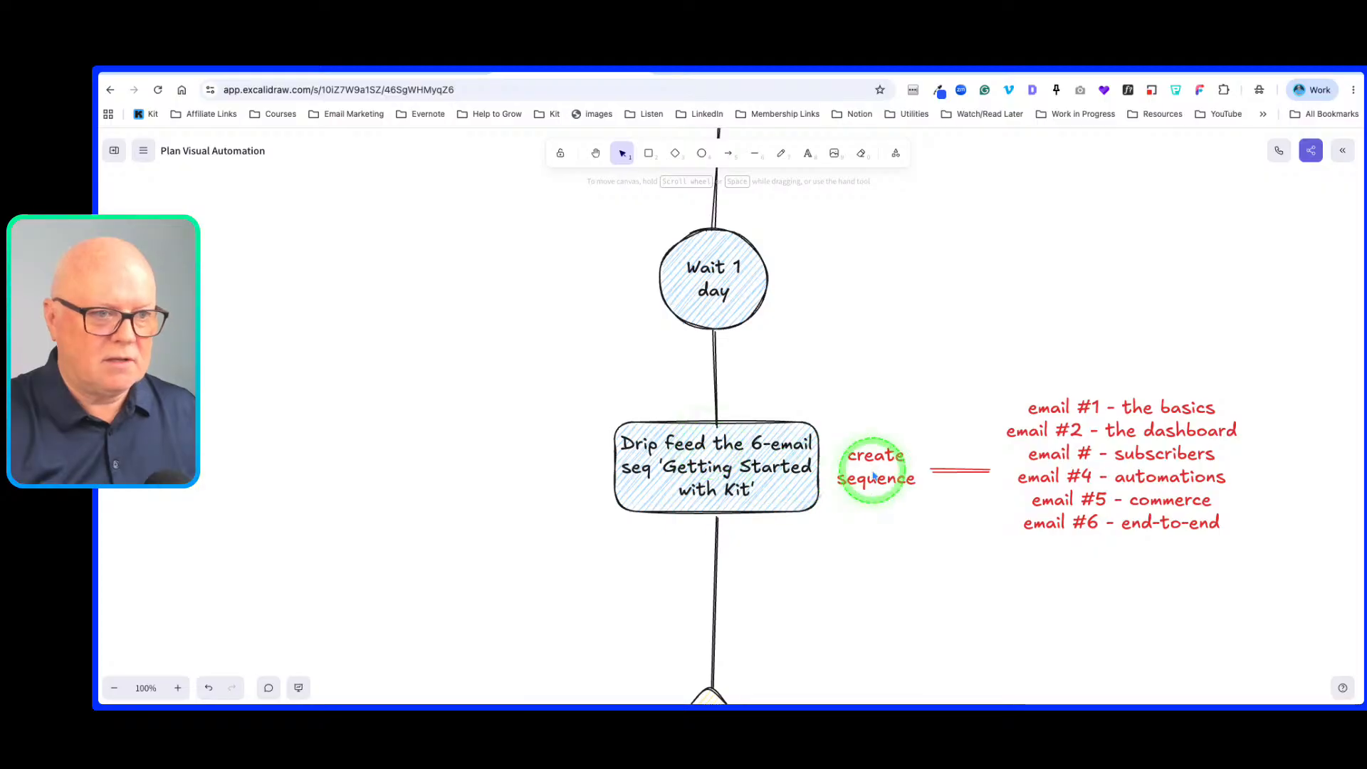
scroll(915, 555, "down", 4)
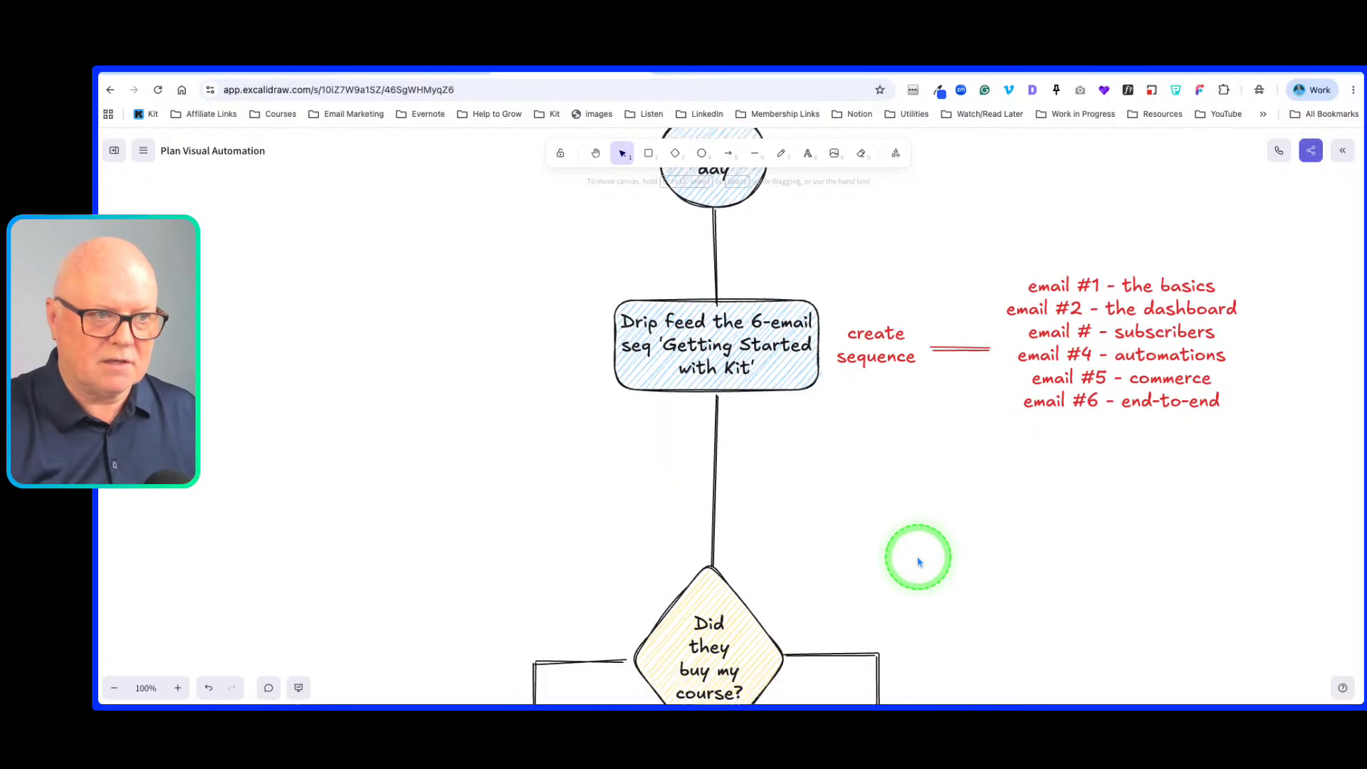
scroll(916, 565, "down", 2)
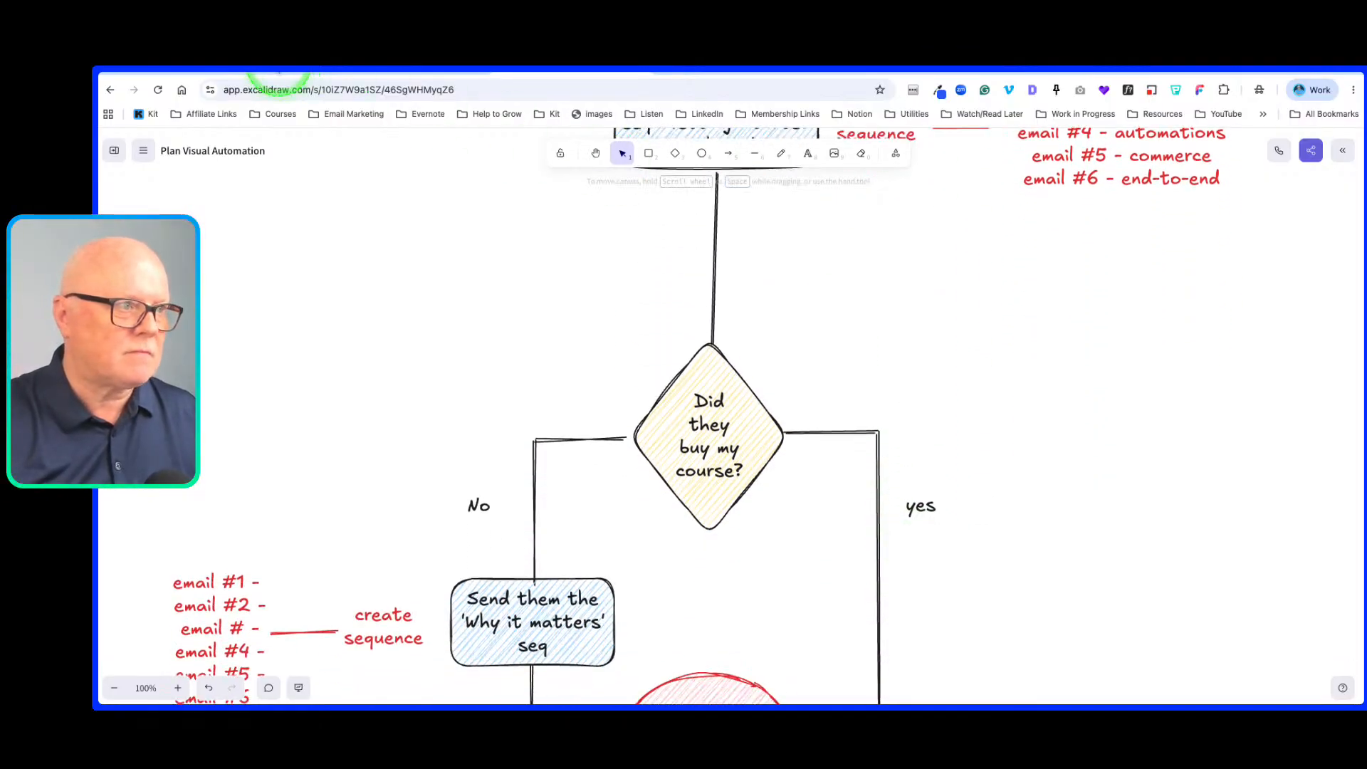
left_click(284, 70)
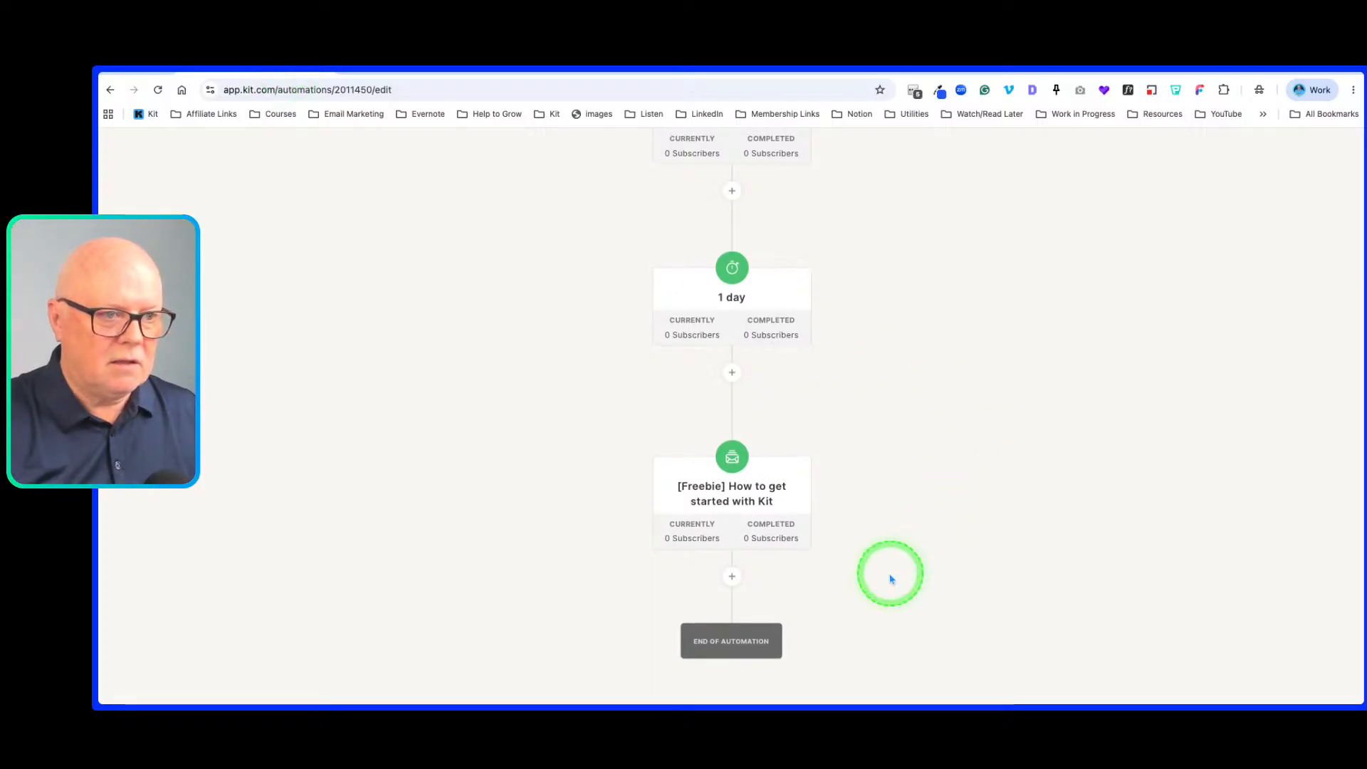
mouse_move(760, 484)
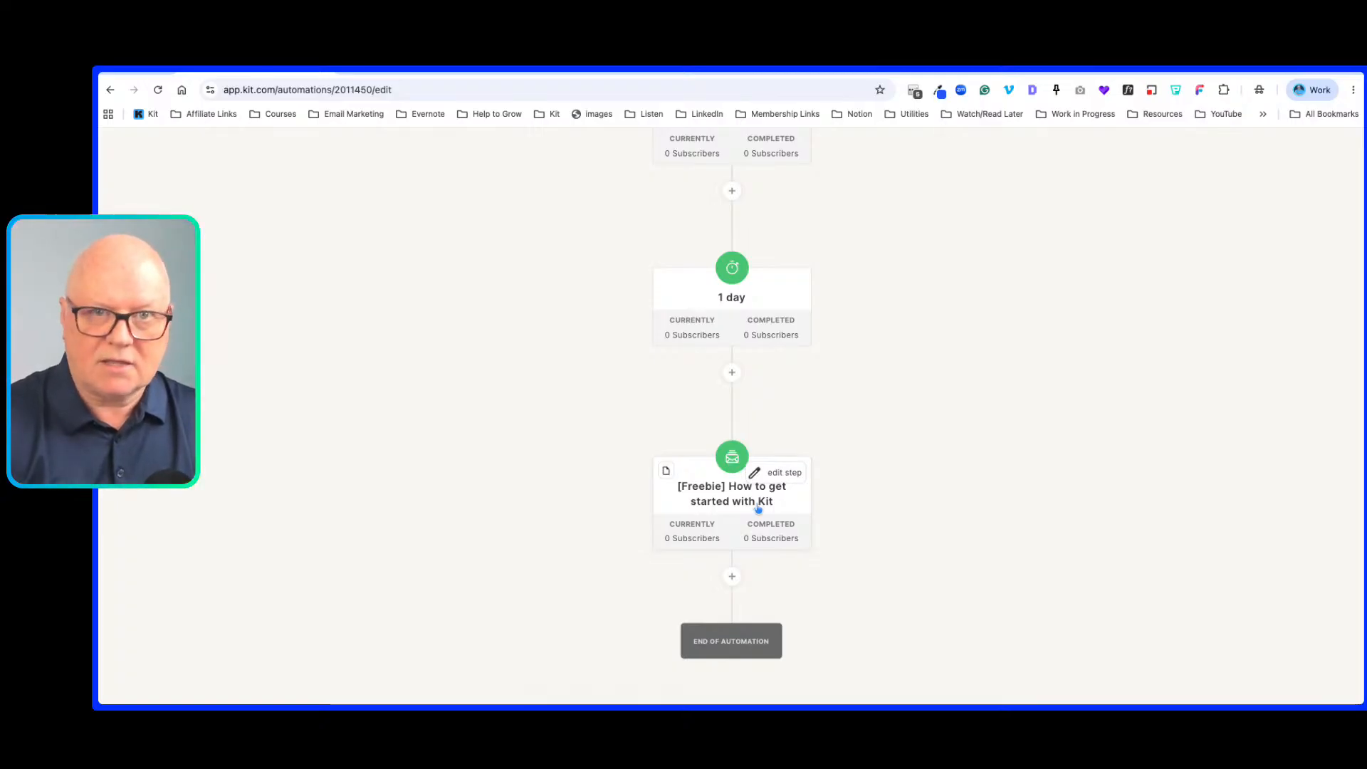
left_click(766, 506)
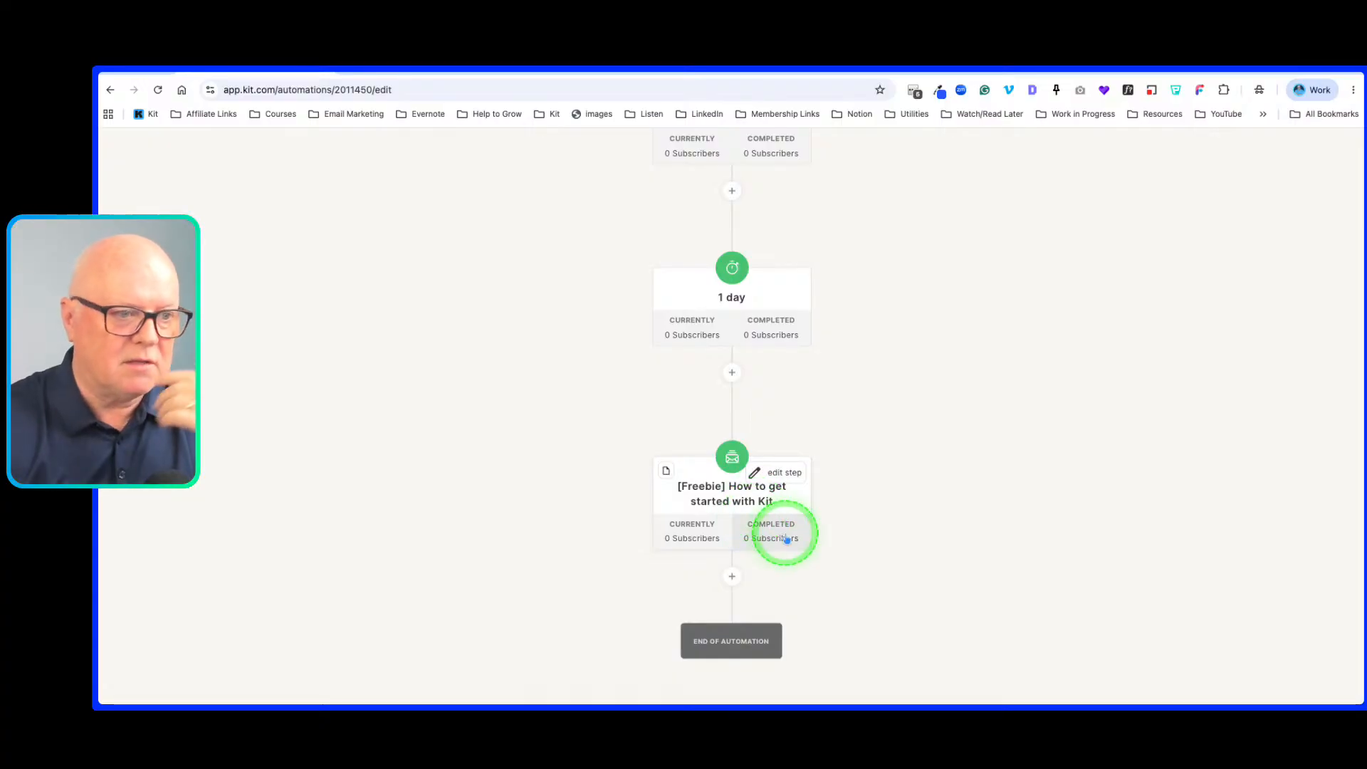
Step: Open a new step below the email sequence and compare its event, action and condition options with the flowchart's course-purchase decision
left_click(732, 578)
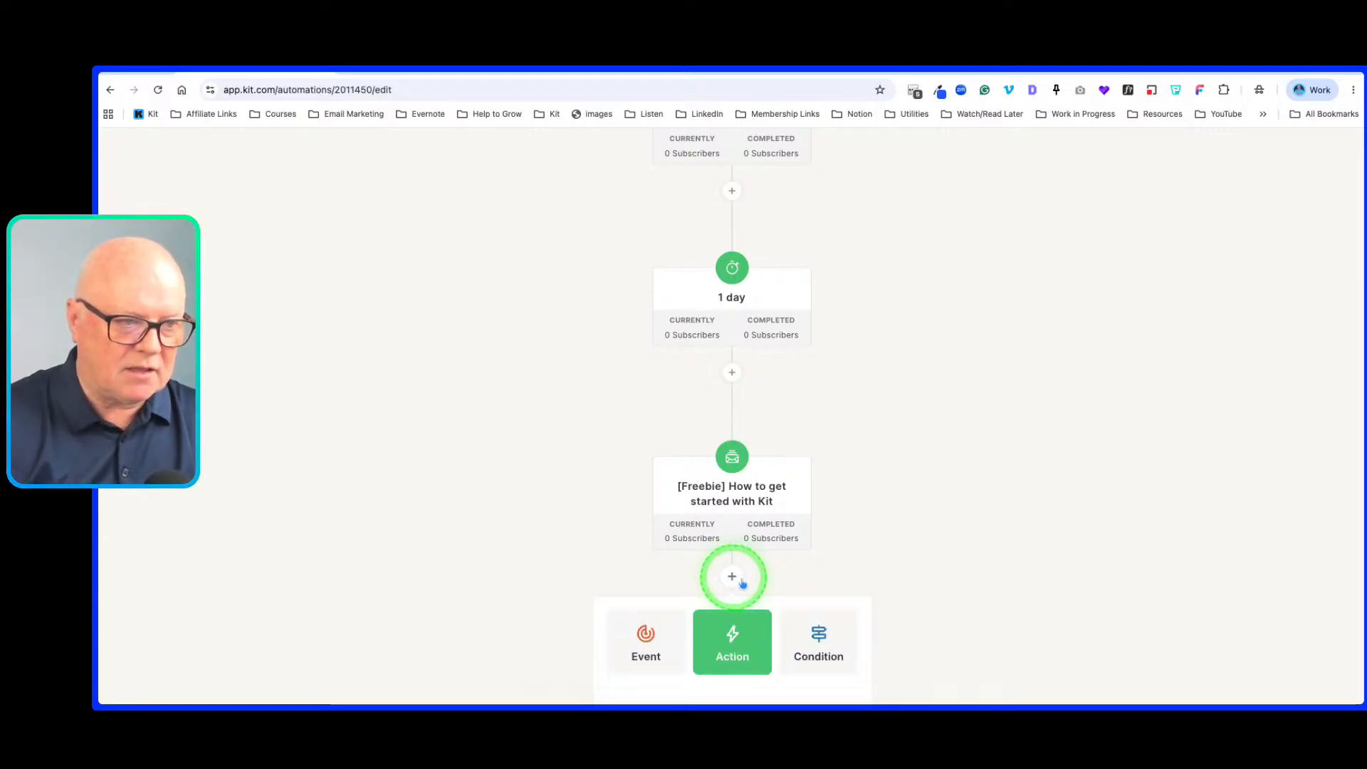
left_click(547, 73)
scroll(669, 398, "up", 1)
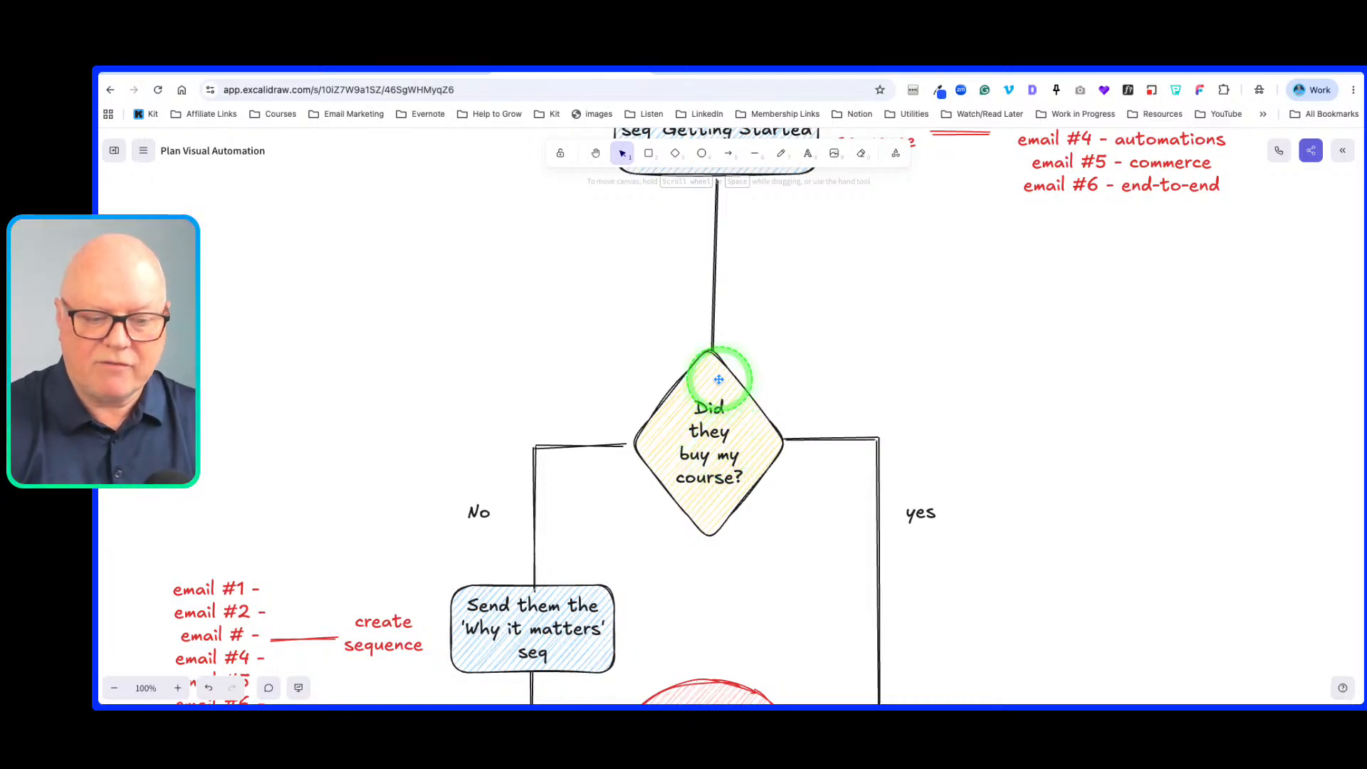
left_click(283, 70)
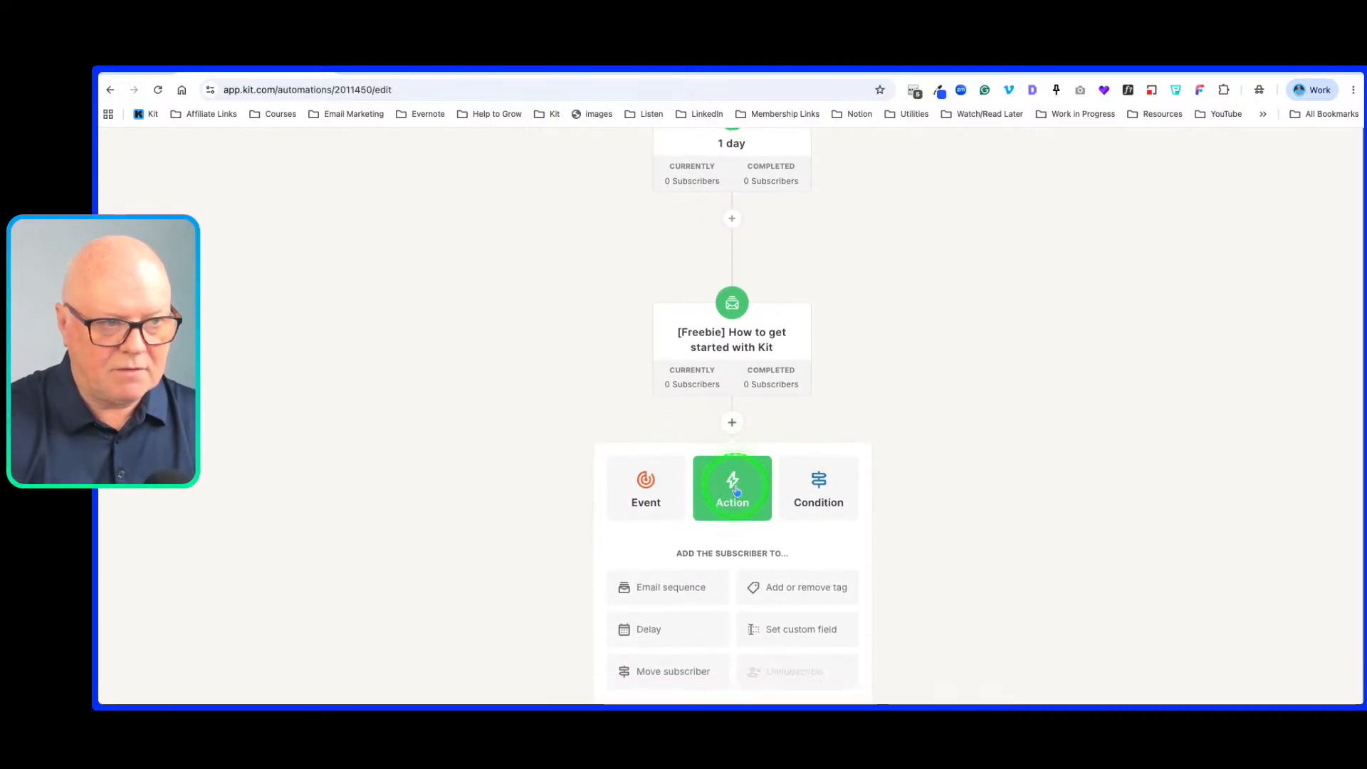
left_click(645, 491)
left_click(741, 486)
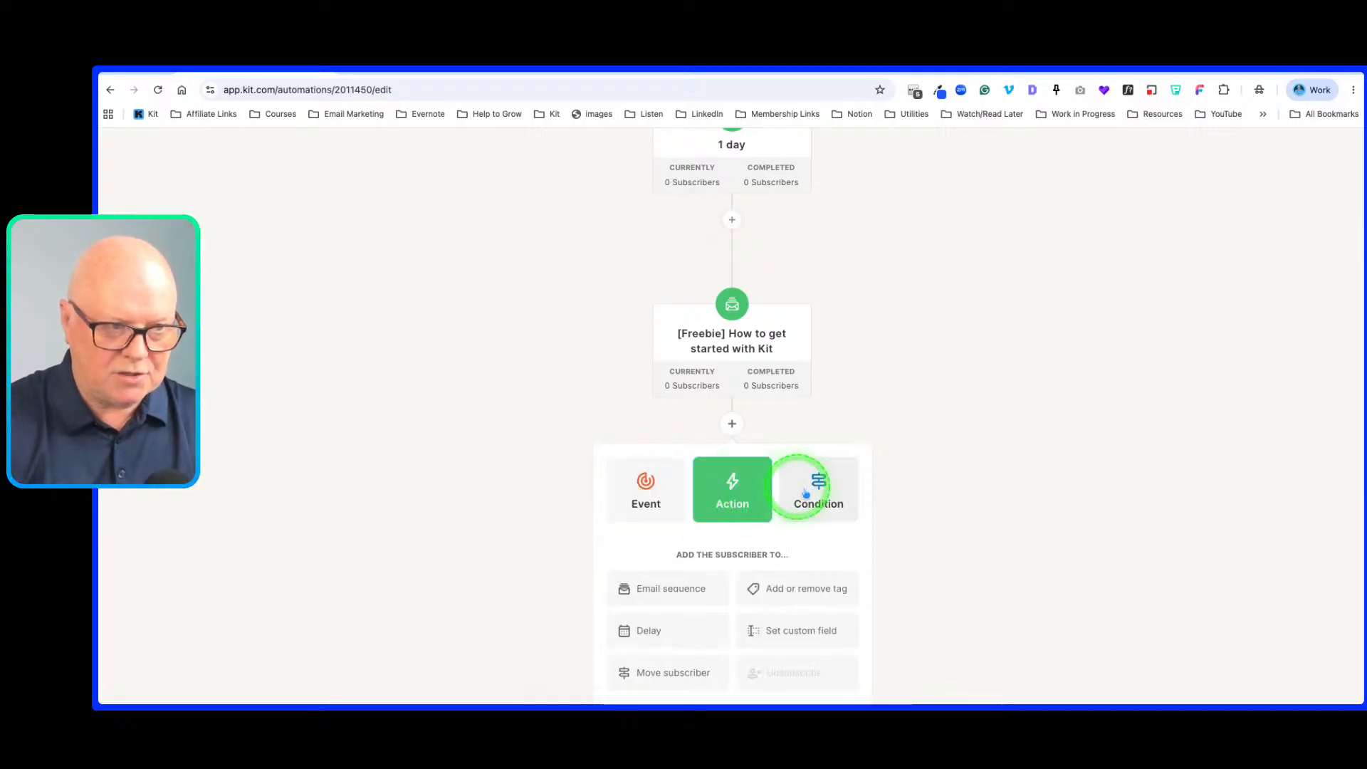
left_click(818, 495)
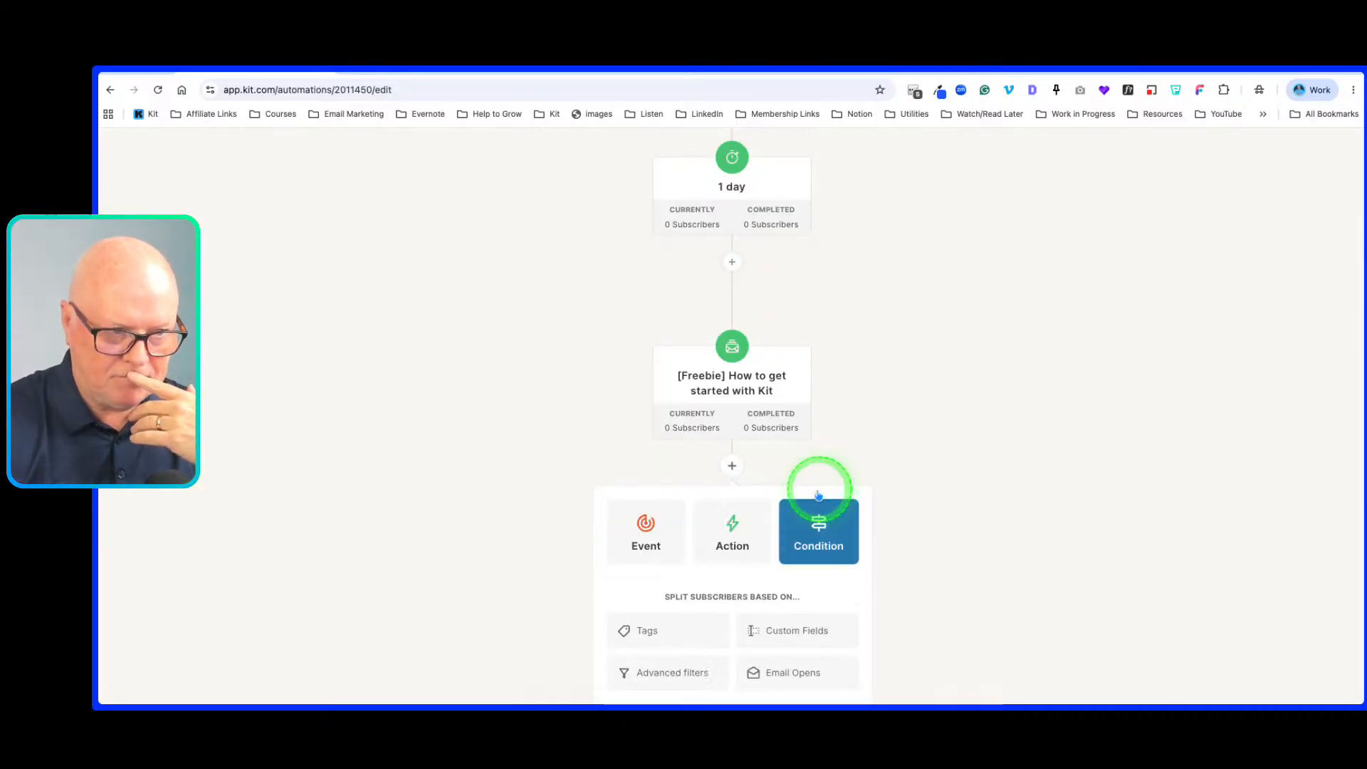
left_click(729, 533)
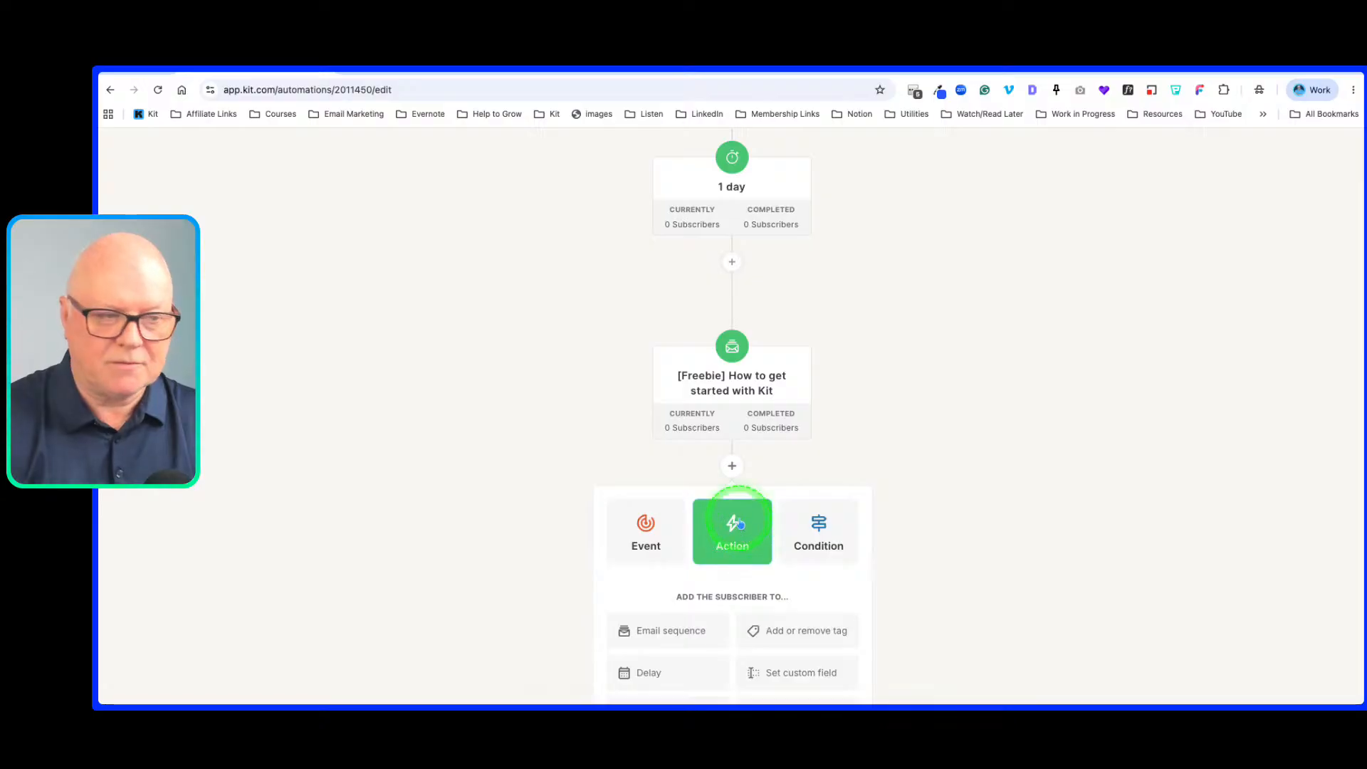
Step: Add a yes/no condition below the email sequence that splits subscribers by the tag "Purchased EMMRS Course"
left_click(822, 536)
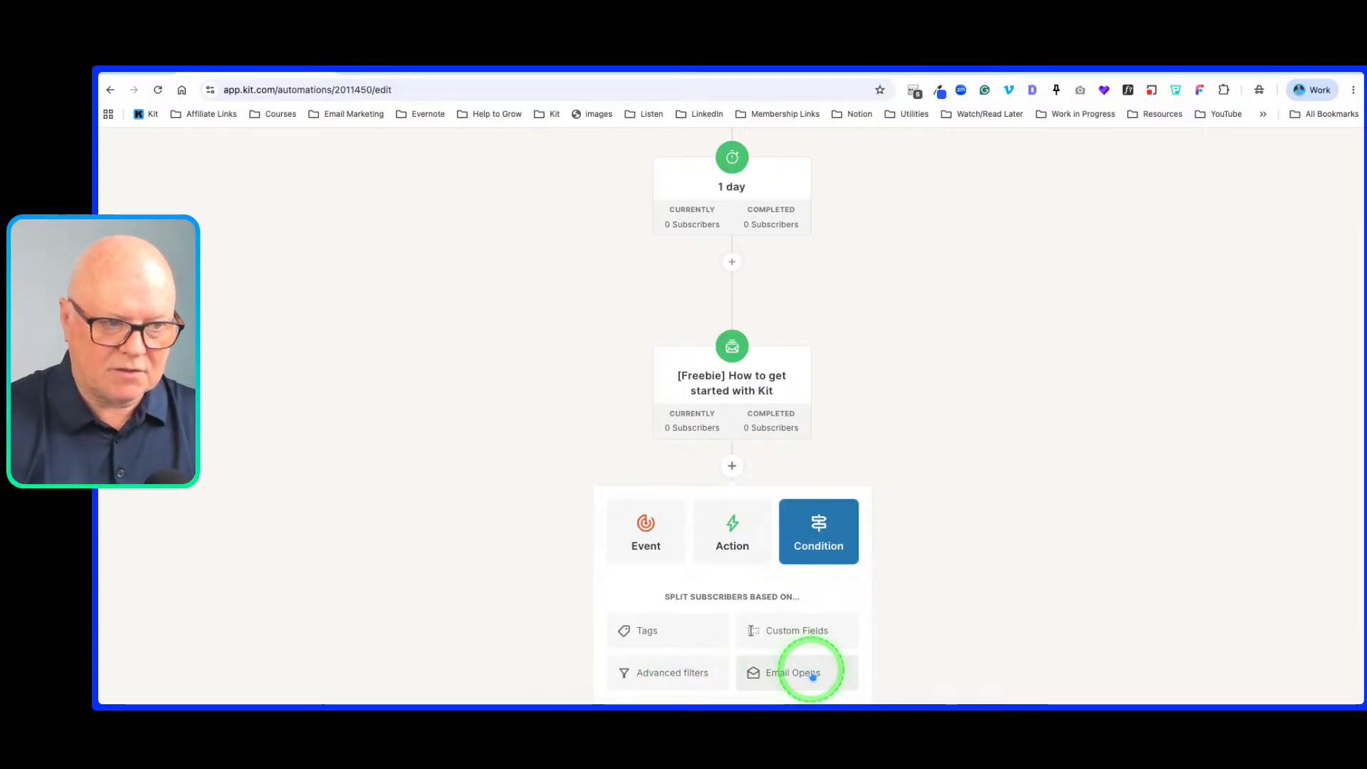
left_click(648, 632)
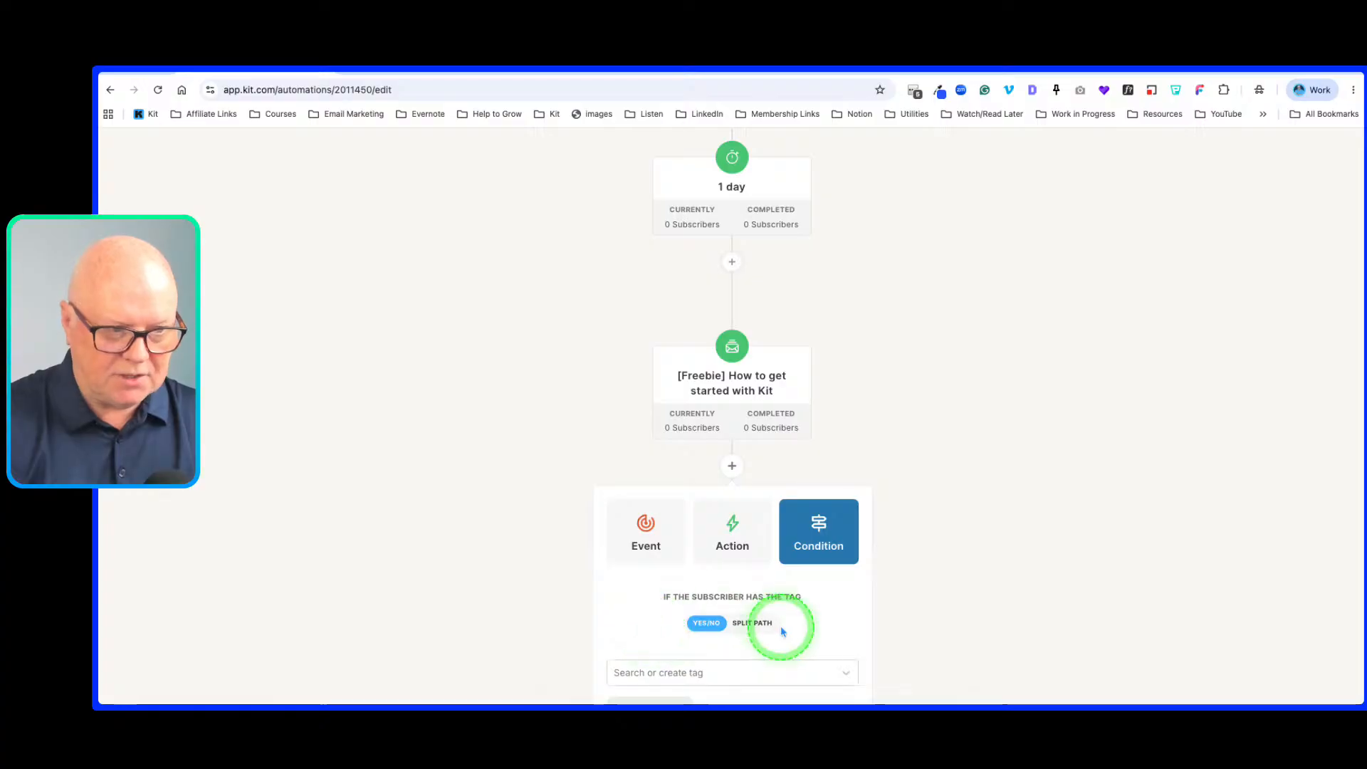
left_click(747, 672)
type("purchsed")
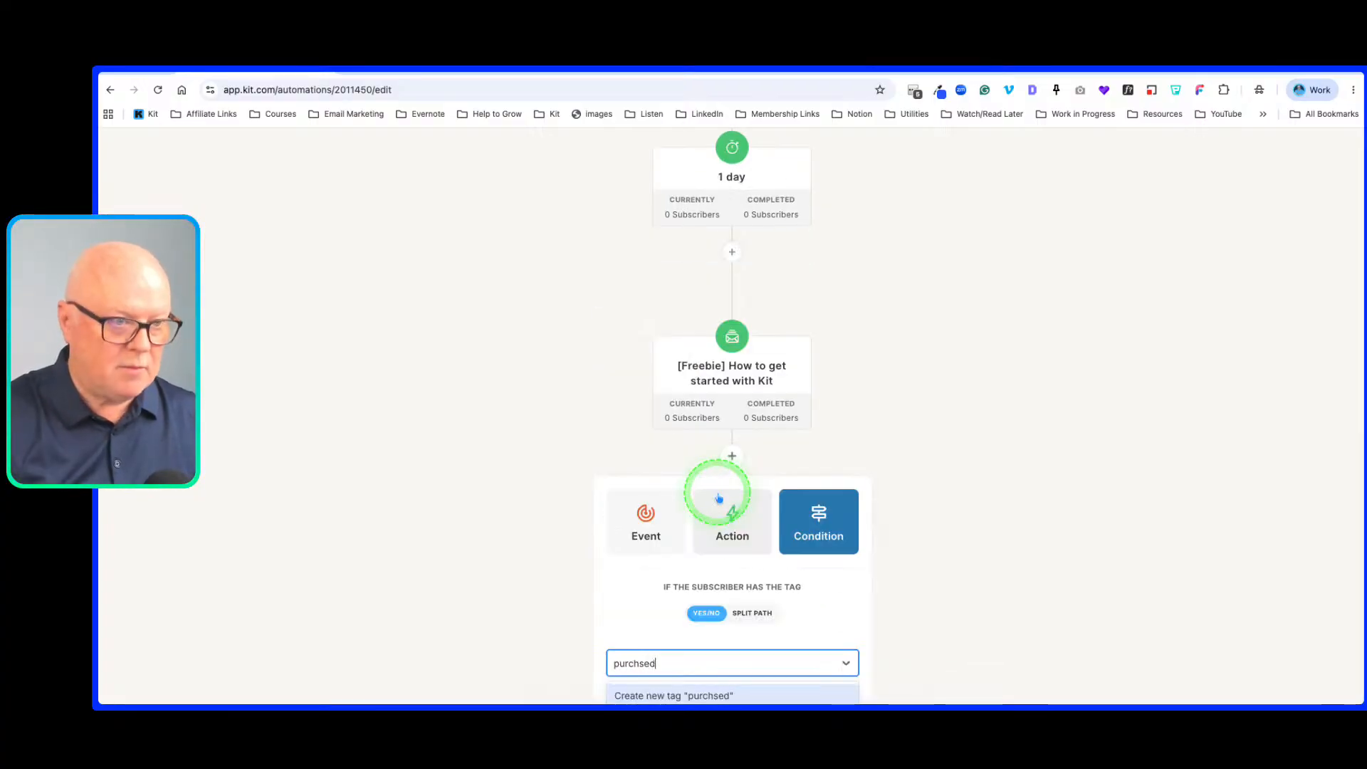
scroll(723, 504, "down", 1)
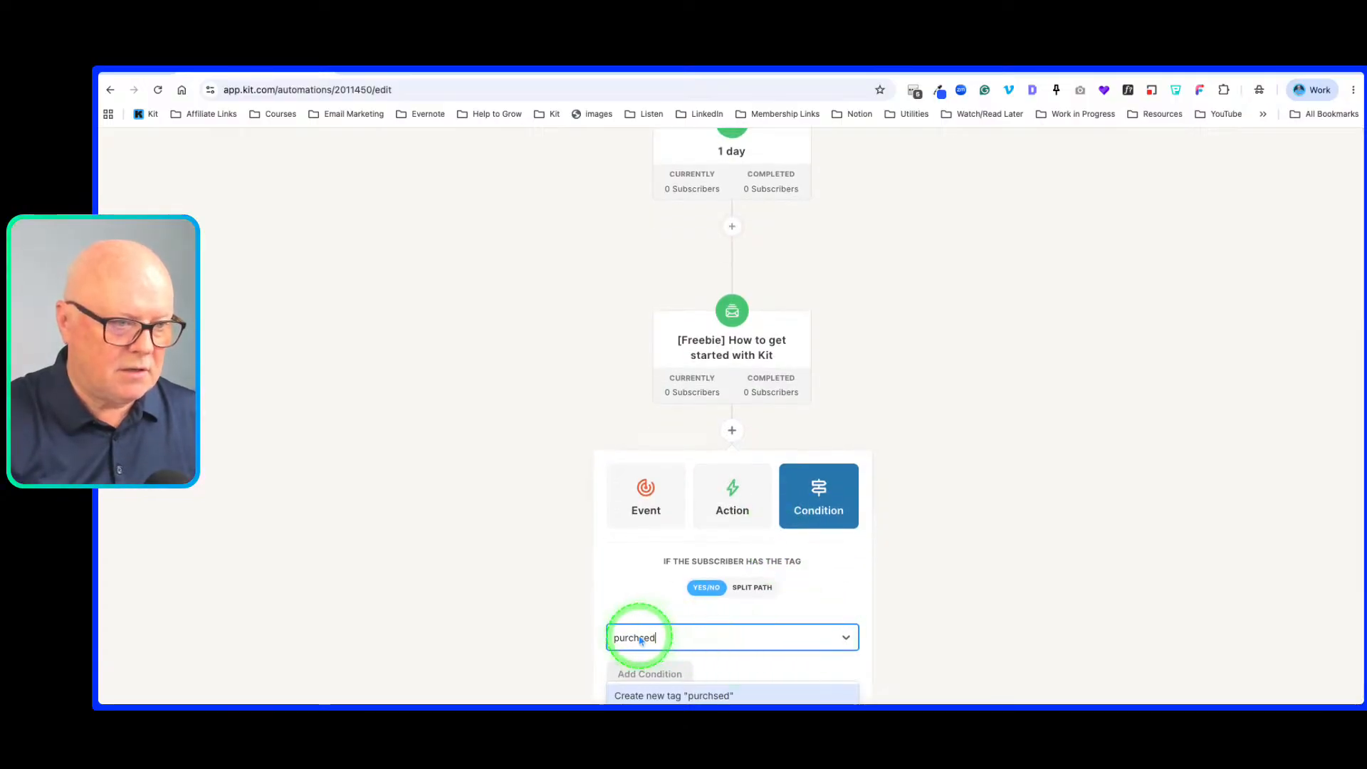
type("a")
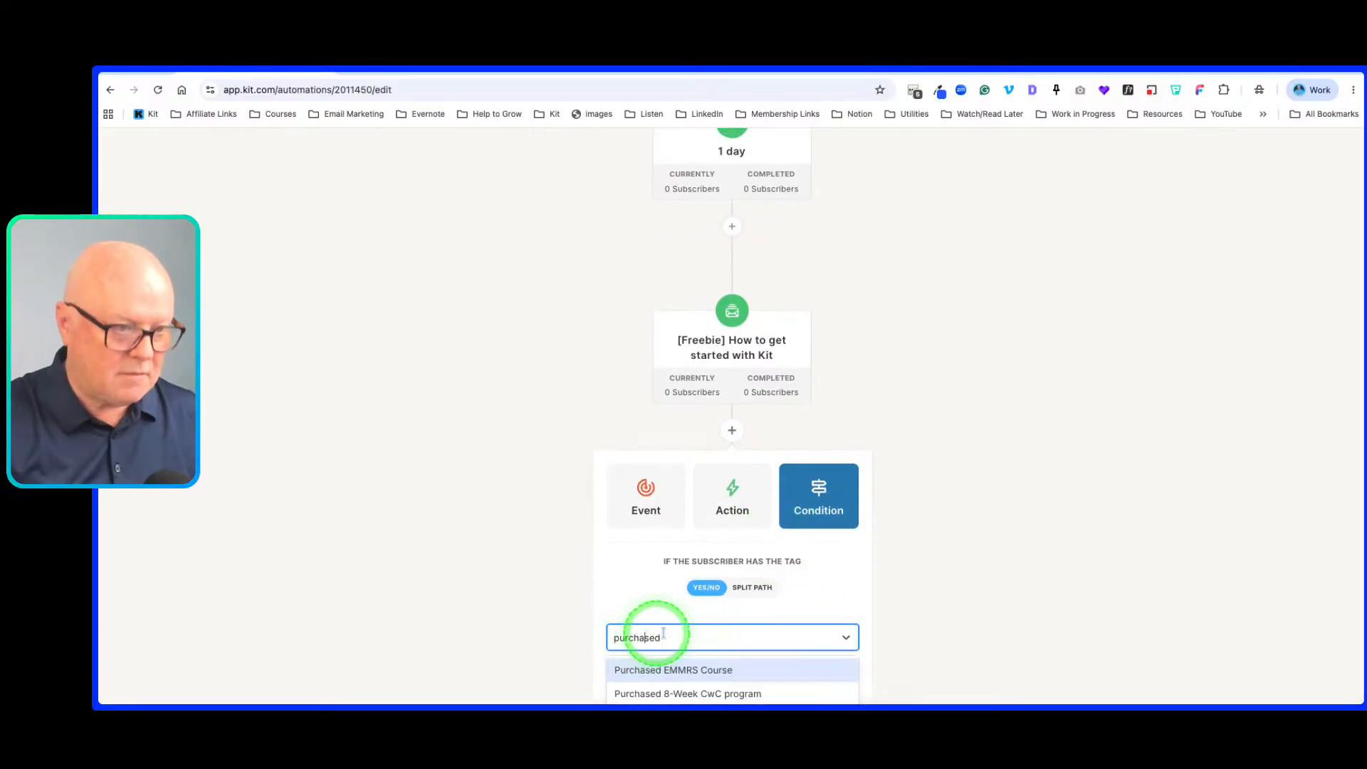
left_click(734, 673)
left_click(652, 685)
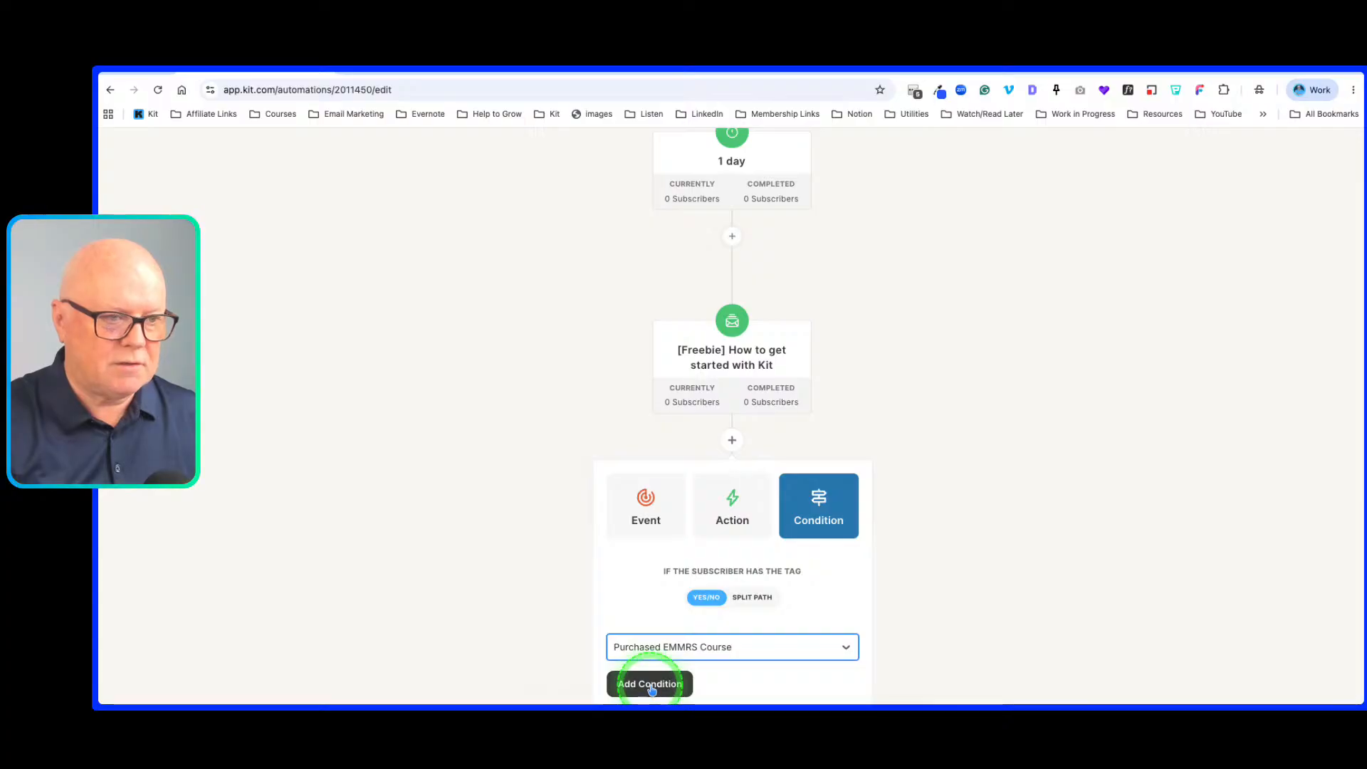
scroll(949, 541, "down", 8)
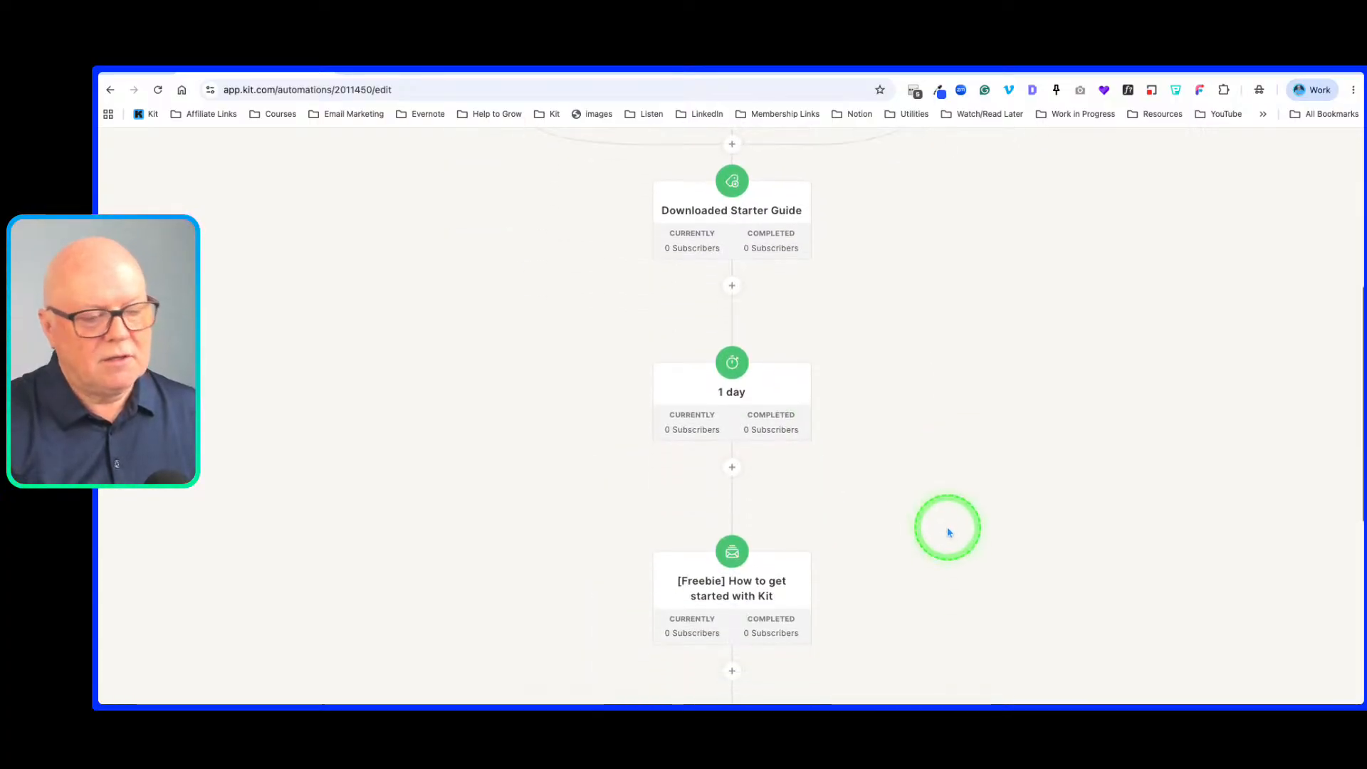
mouse_move(757, 333)
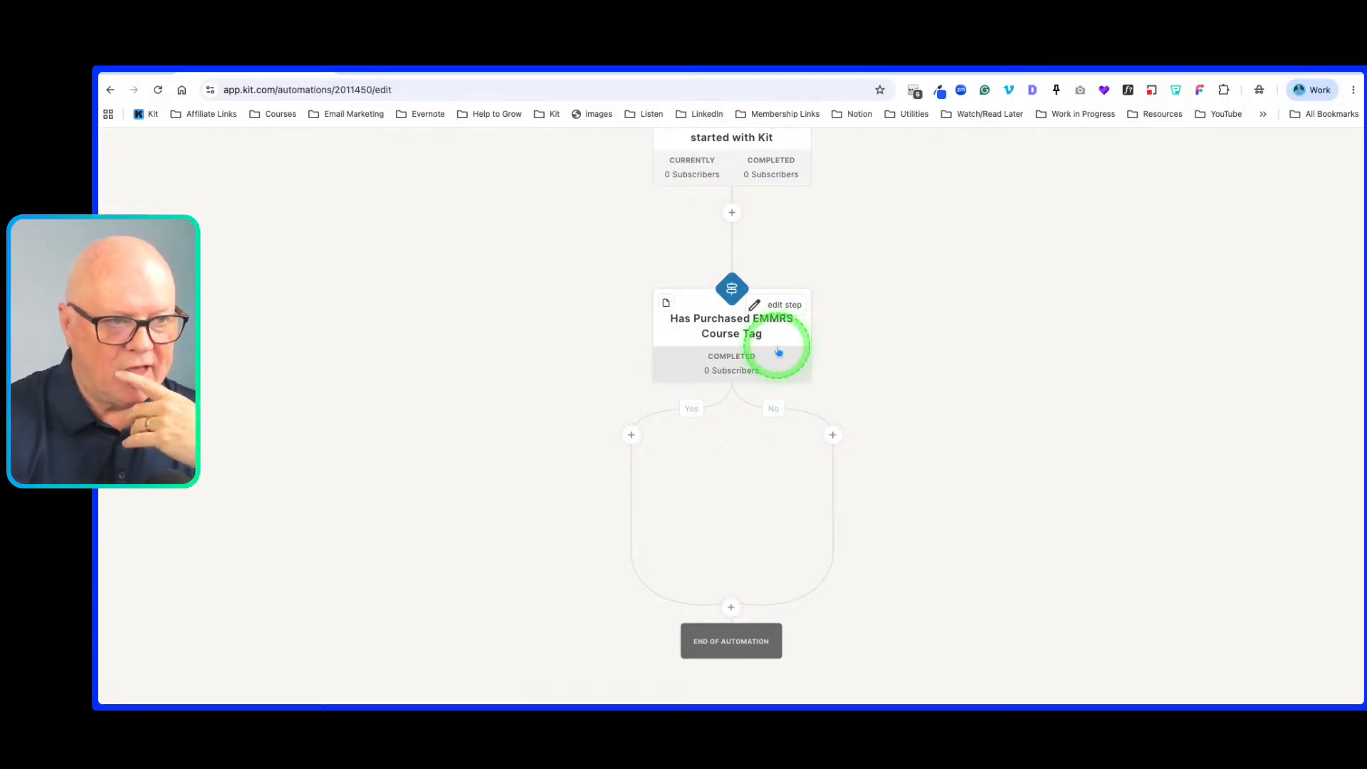
Step: Check the Yes and No branches of the course-purchase decision in the Excalidraw flowchart and return to the Kit automation
scroll(743, 338, "up", 1)
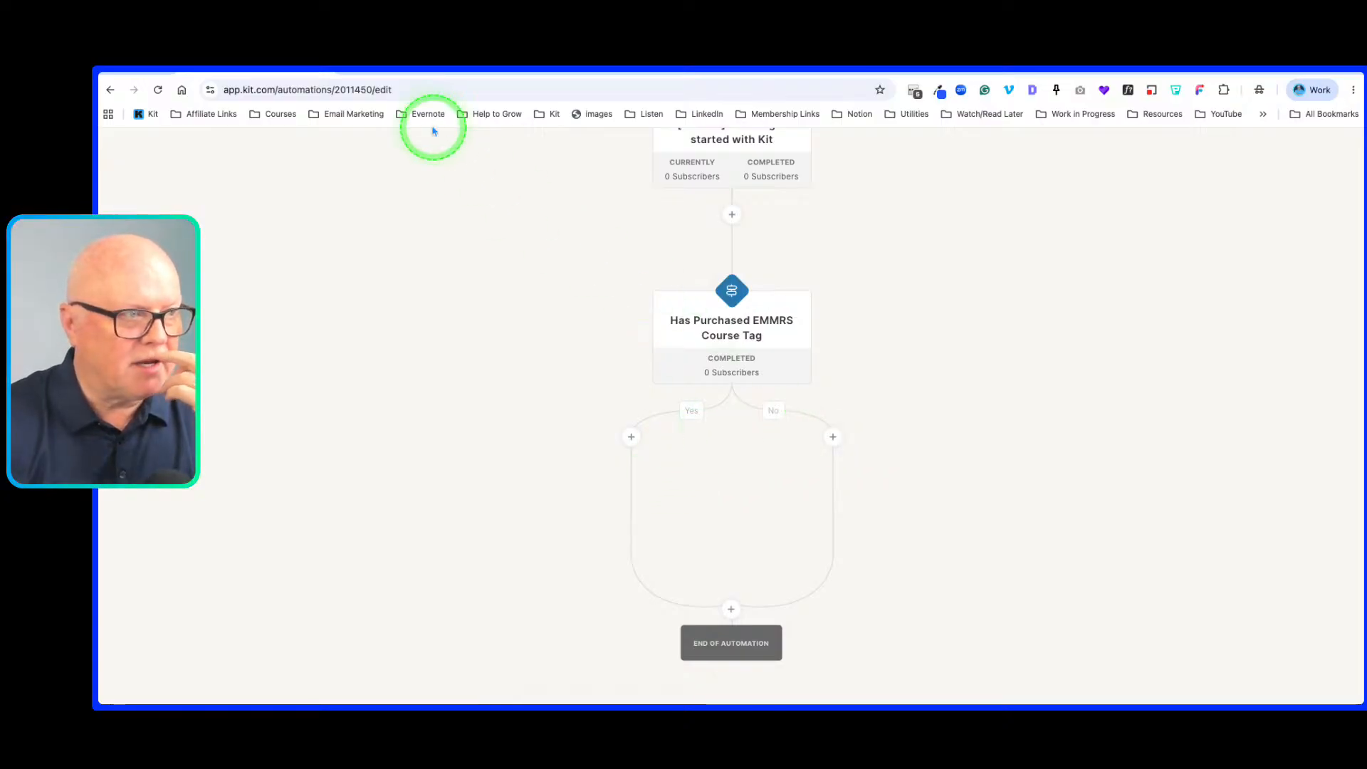
left_click(524, 73)
scroll(565, 498, "down", 5)
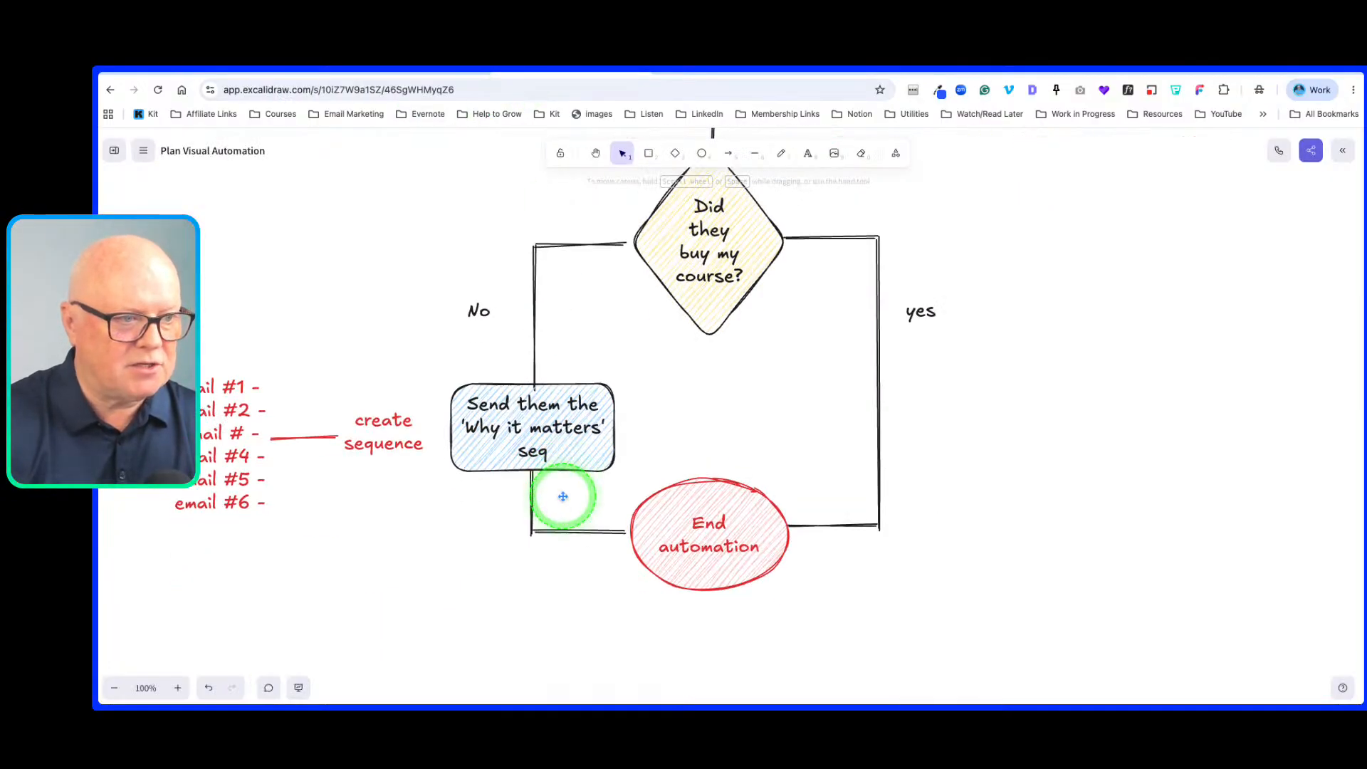
scroll(635, 495, "up", 3)
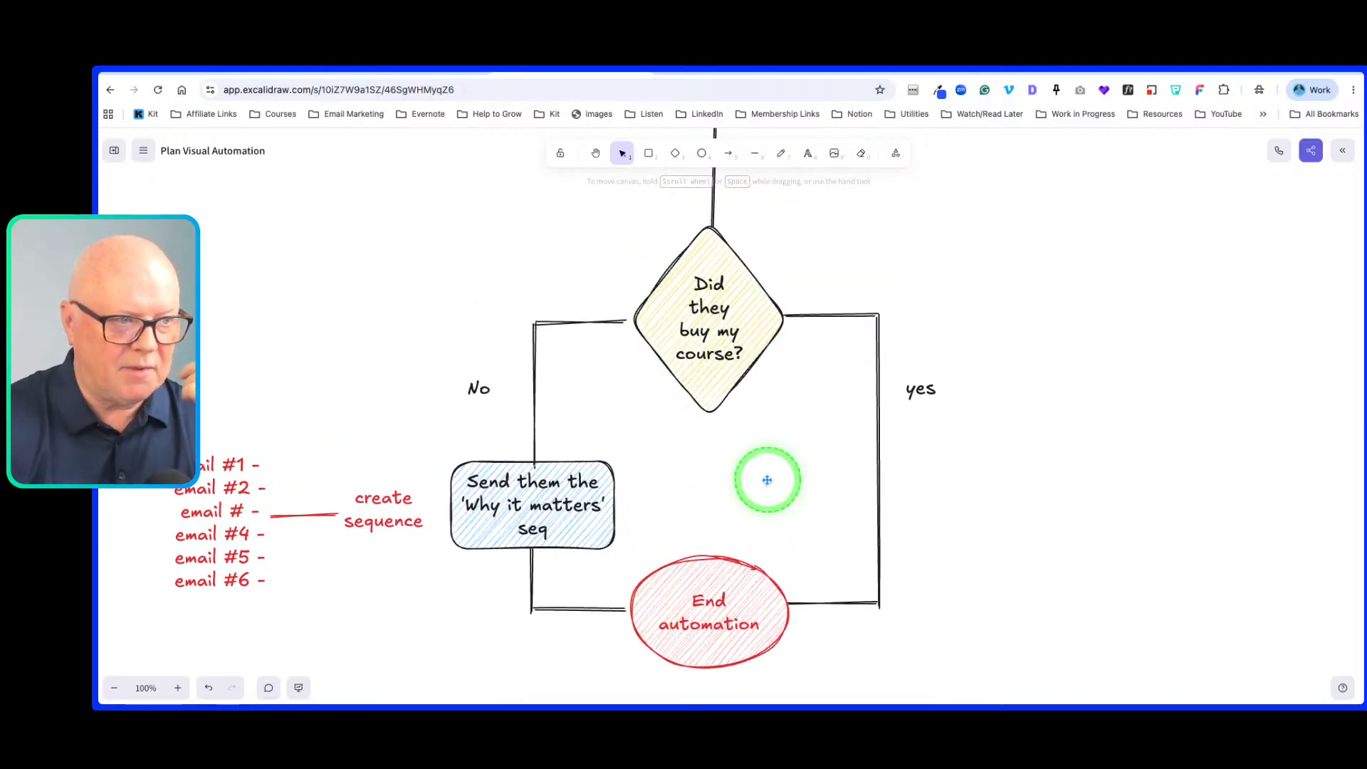
scroll(766, 477, "down", 3)
scroll(766, 481, "up", 1)
scroll(767, 484, "up", 1)
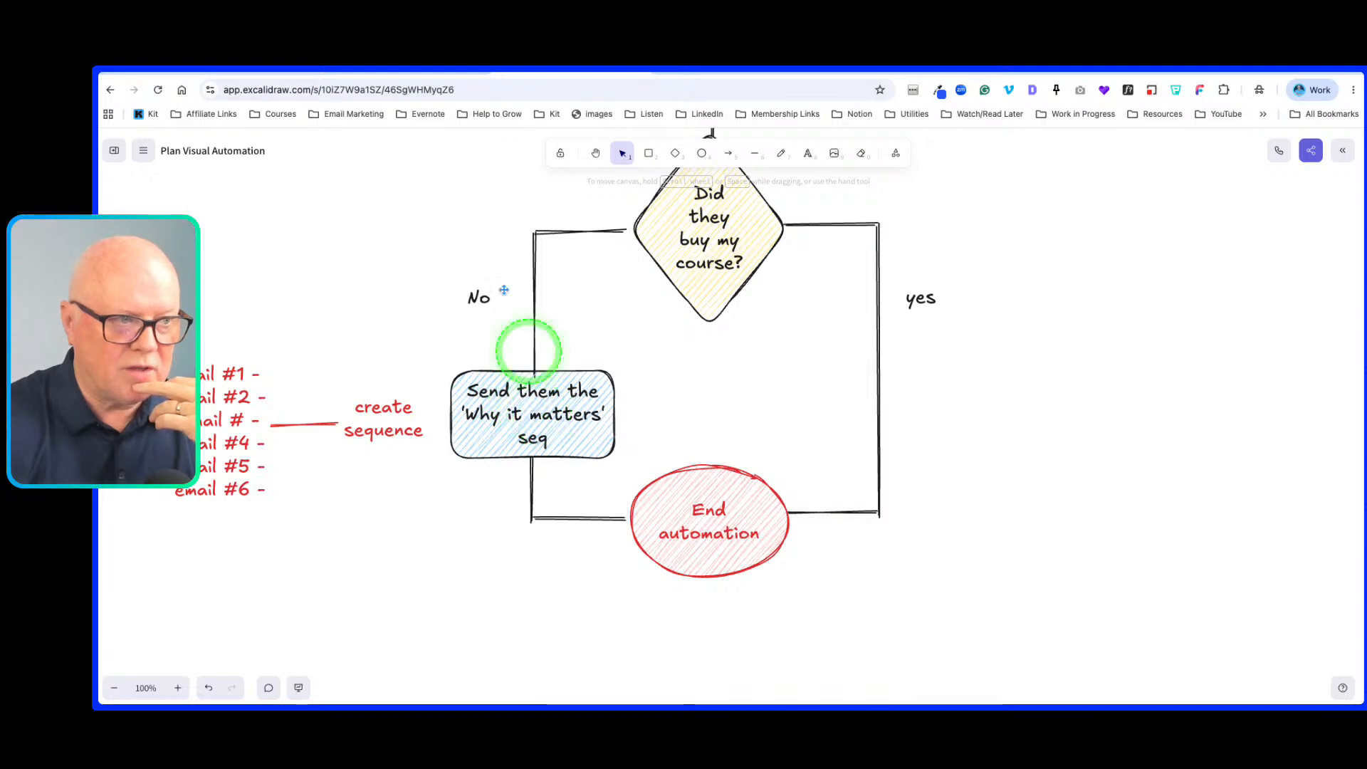
left_click(301, 71)
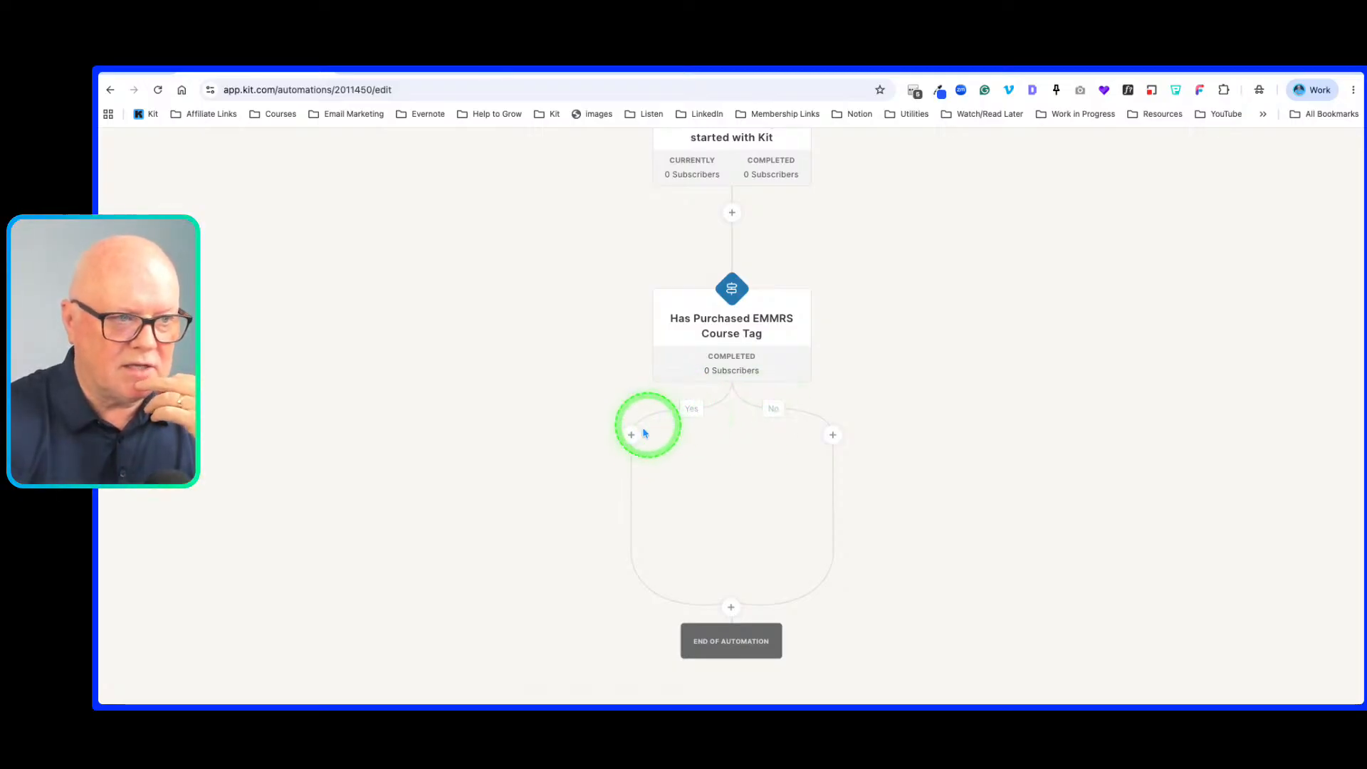
Step: Add an email sequence action on the No branch of the purchase condition using the "More about me! Intro follow-up" sequence
left_click(832, 435)
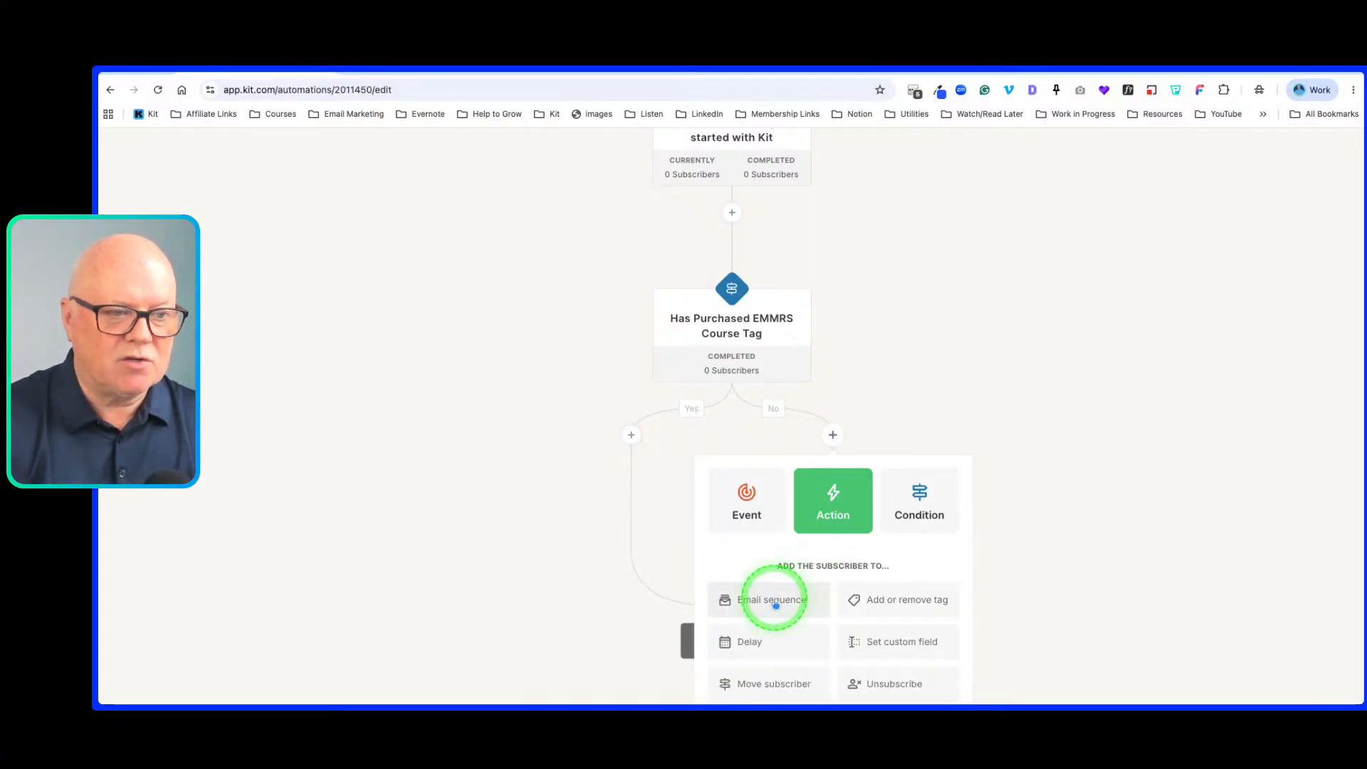
left_click(775, 602)
left_click(801, 621)
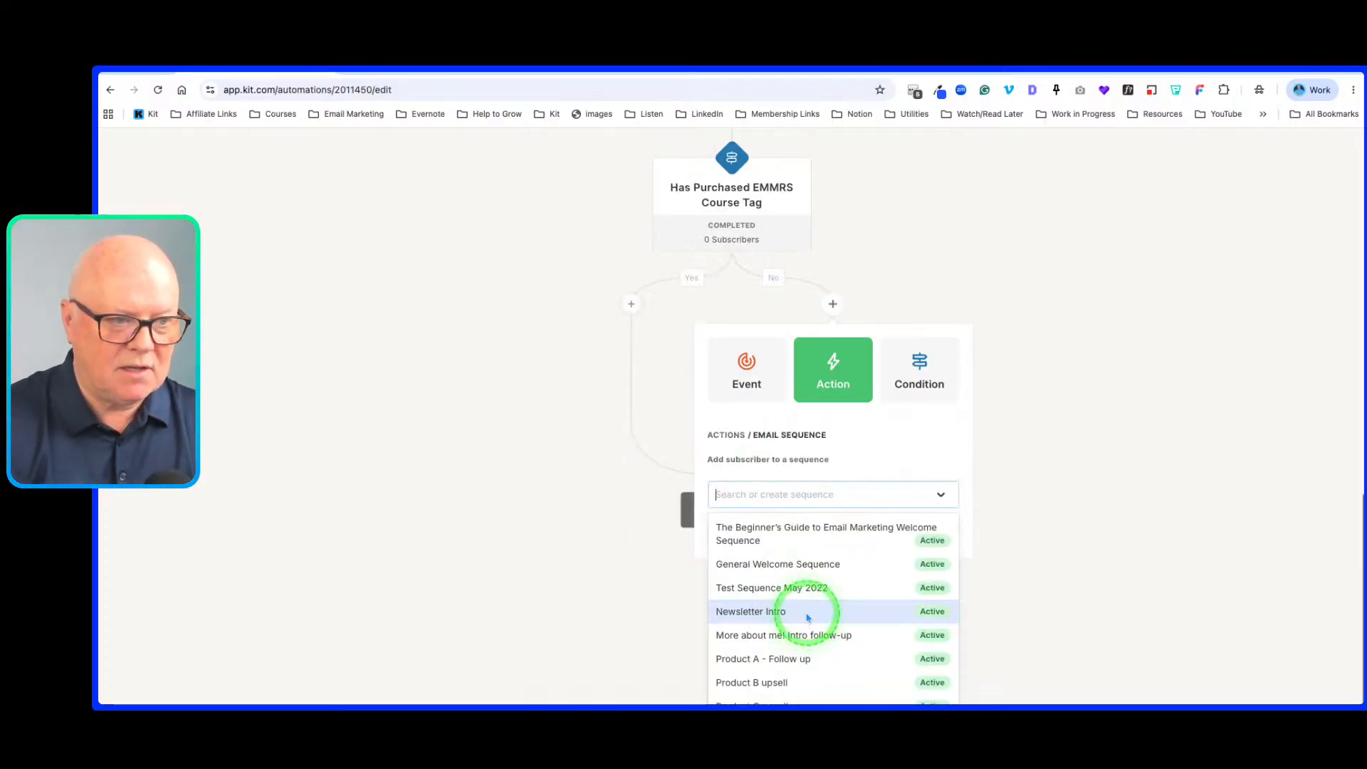
scroll(840, 641, "down", 3)
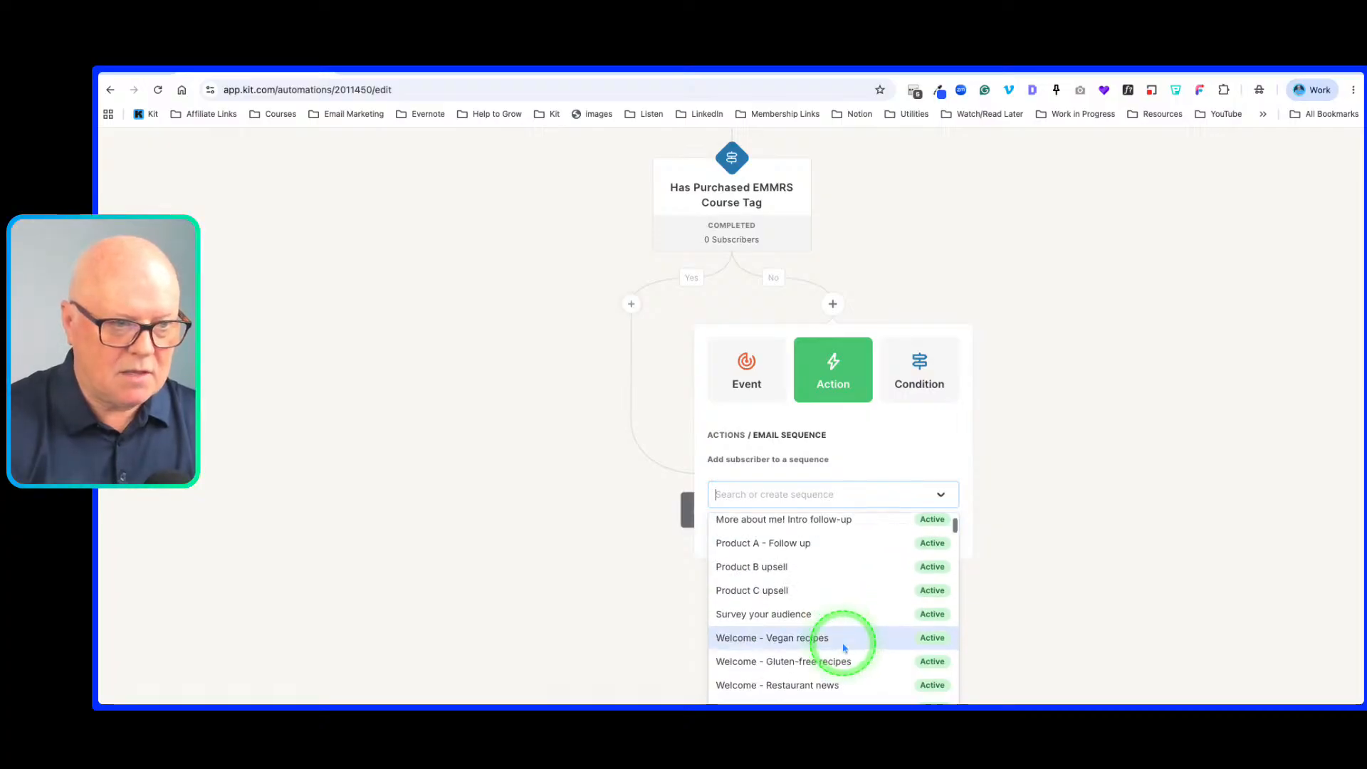
scroll(840, 600, "up", 3)
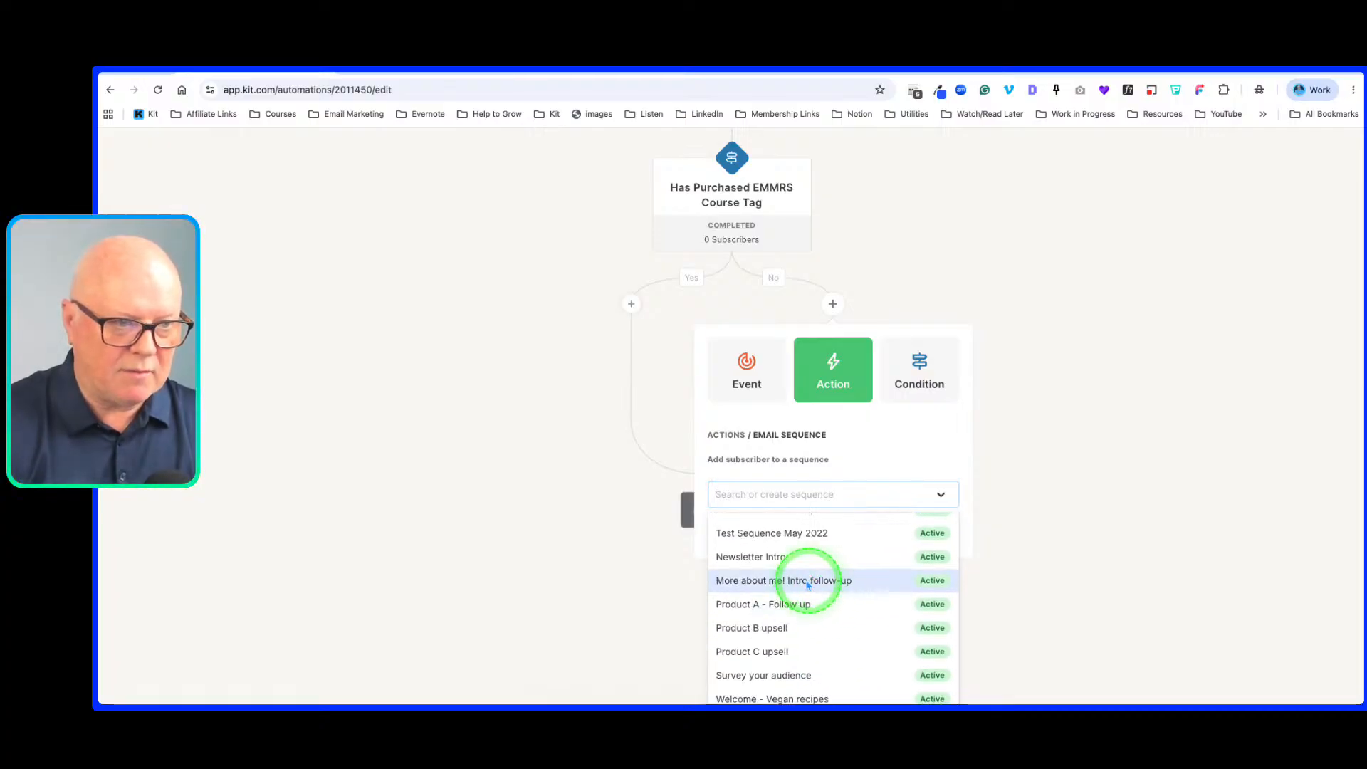
left_click(807, 580)
left_click(748, 663)
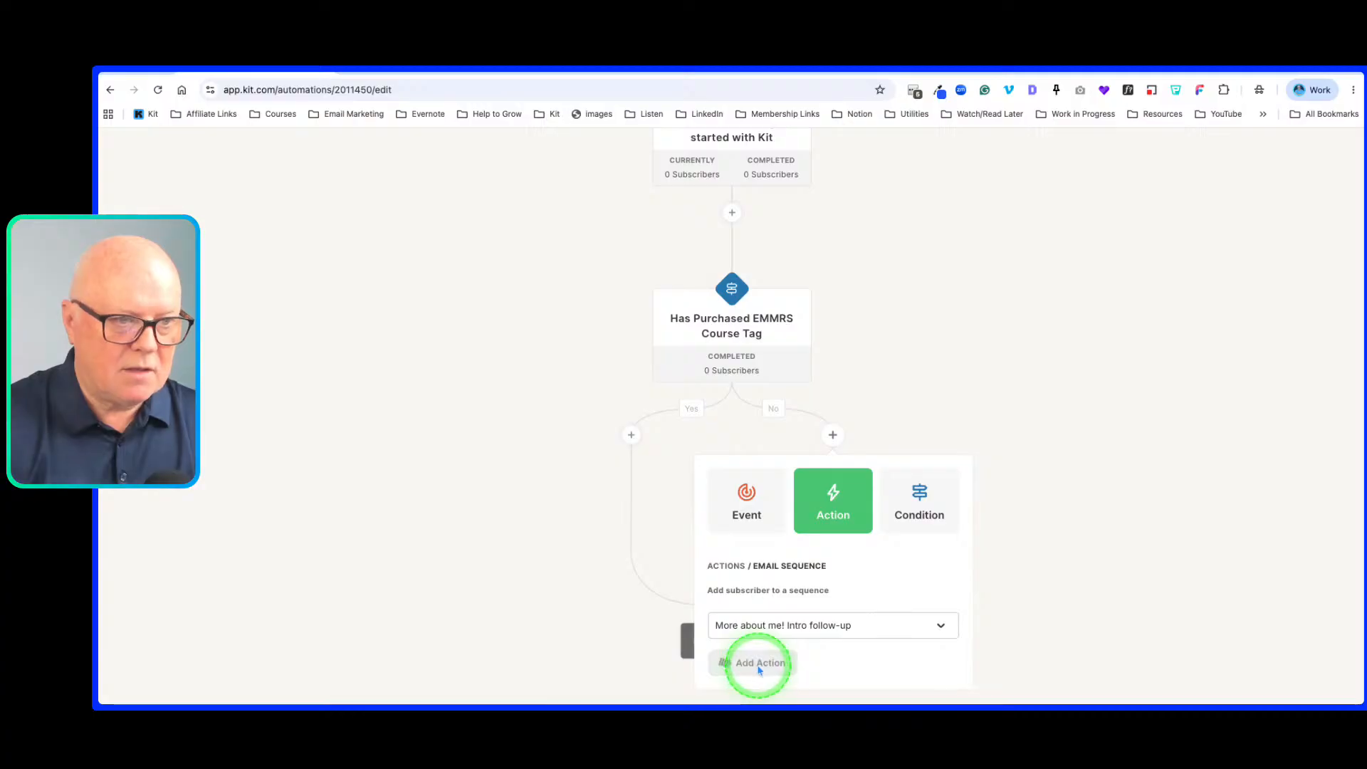
Step: Review the whole automation from the end of automation back up to its three entry points
scroll(878, 527, "down", 10)
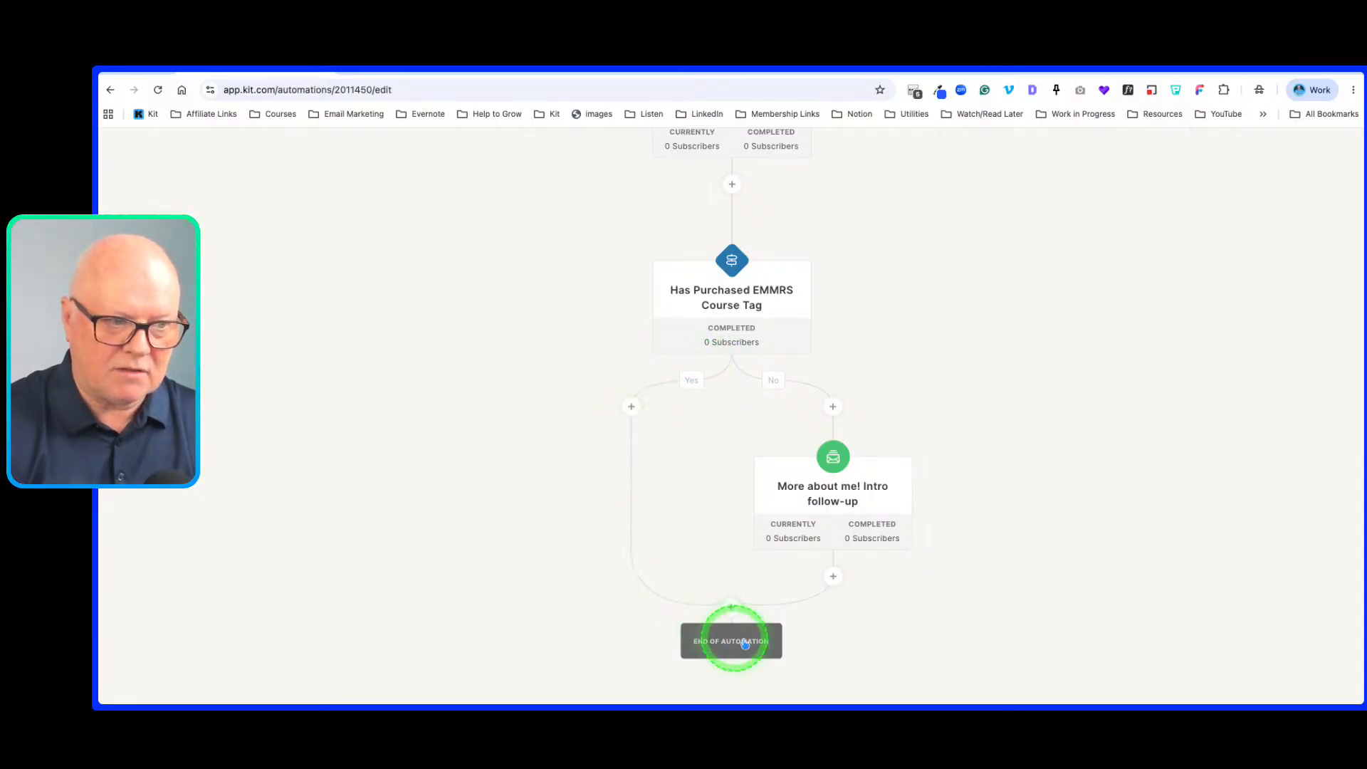
scroll(761, 641, "up", 1)
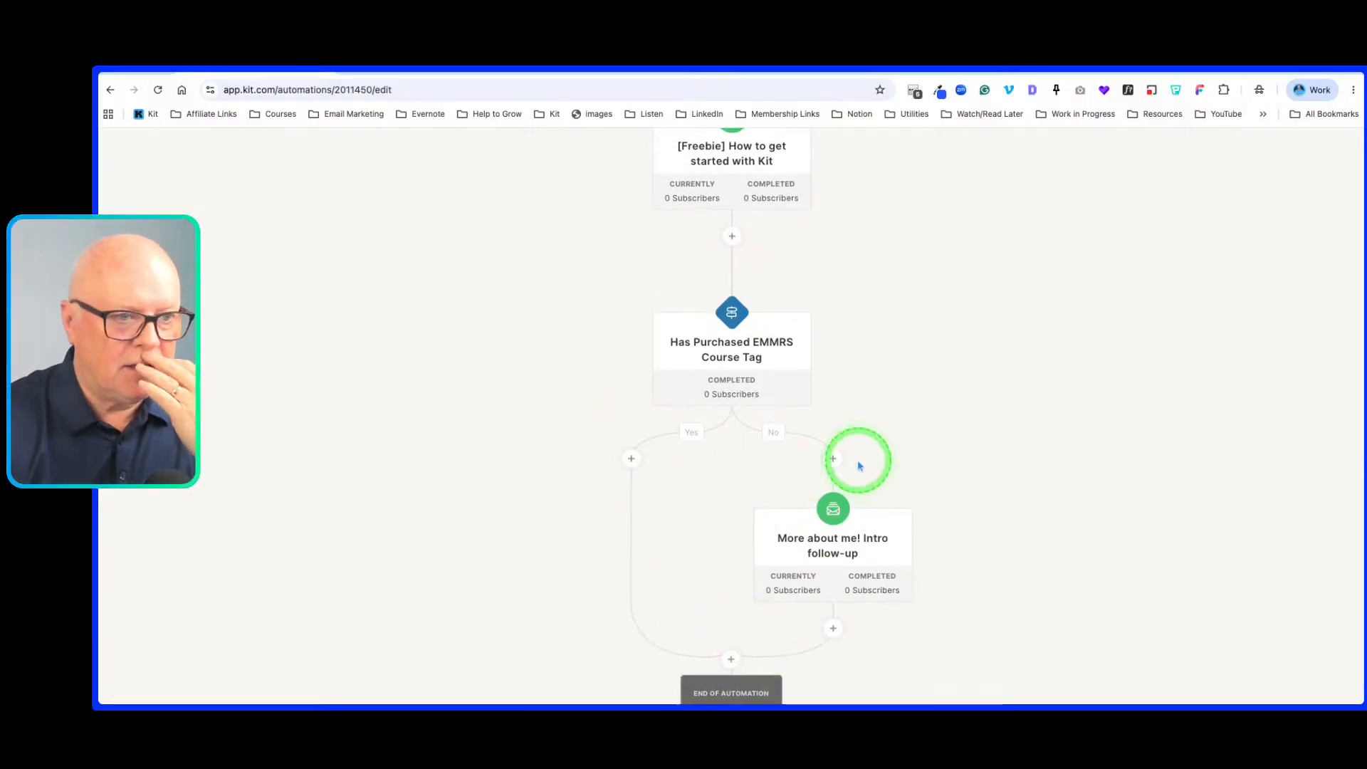
scroll(859, 465, "up", 12)
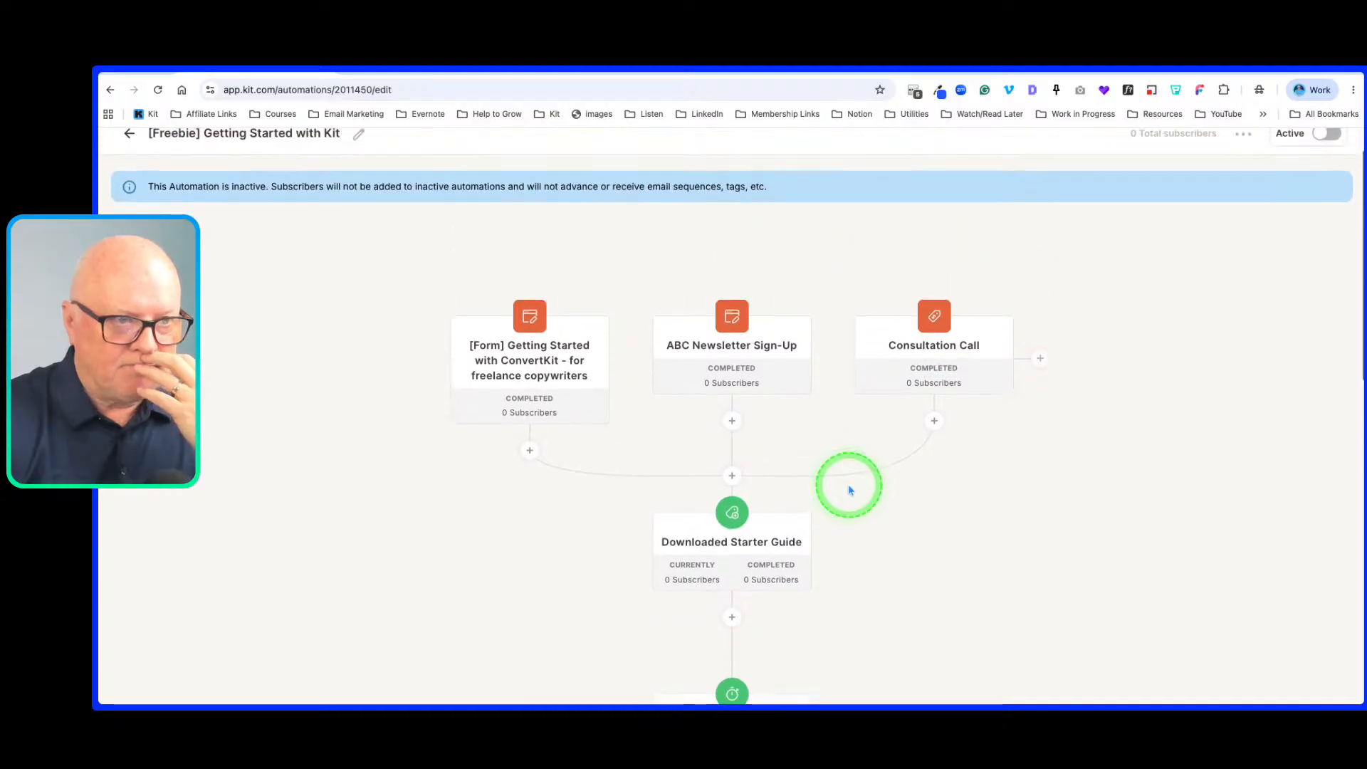
scroll(869, 519, "down", 10)
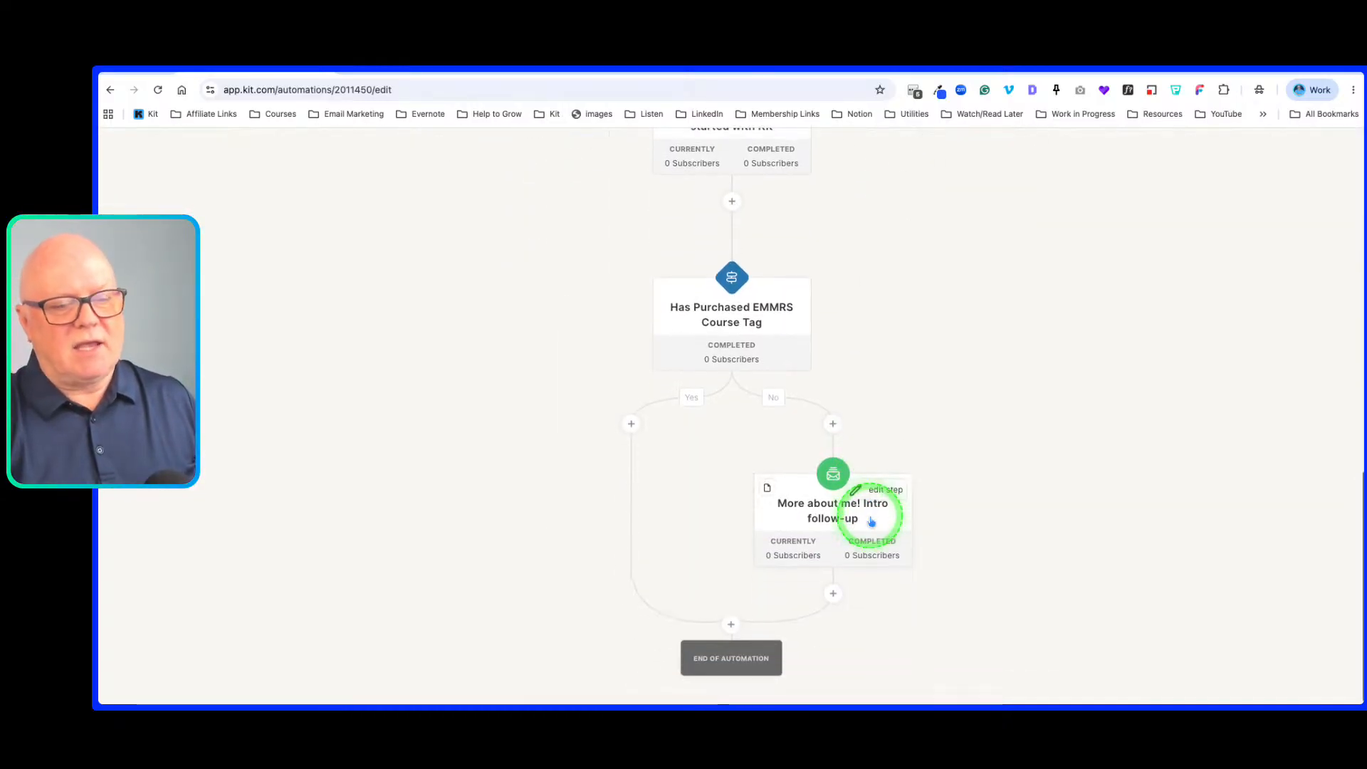
scroll(869, 519, "down", 1)
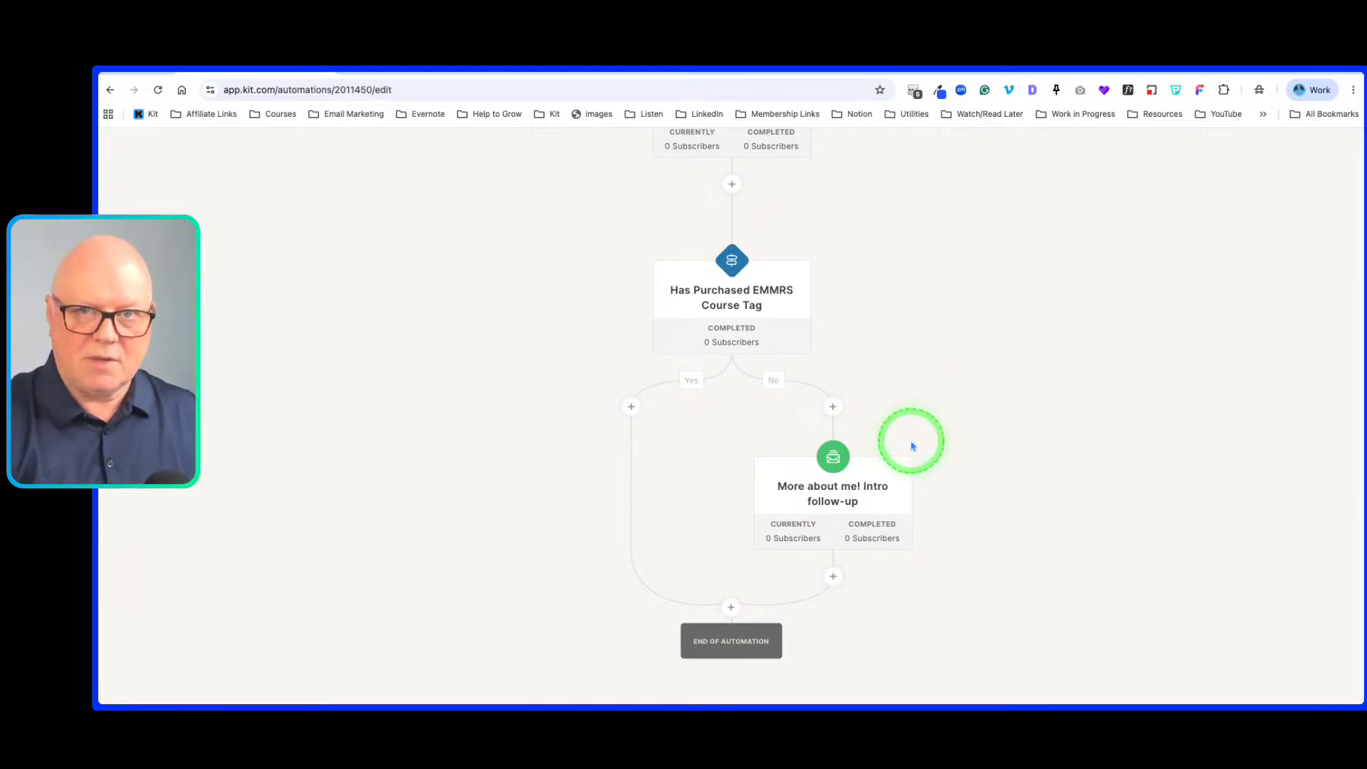
mouse_move(909, 478)
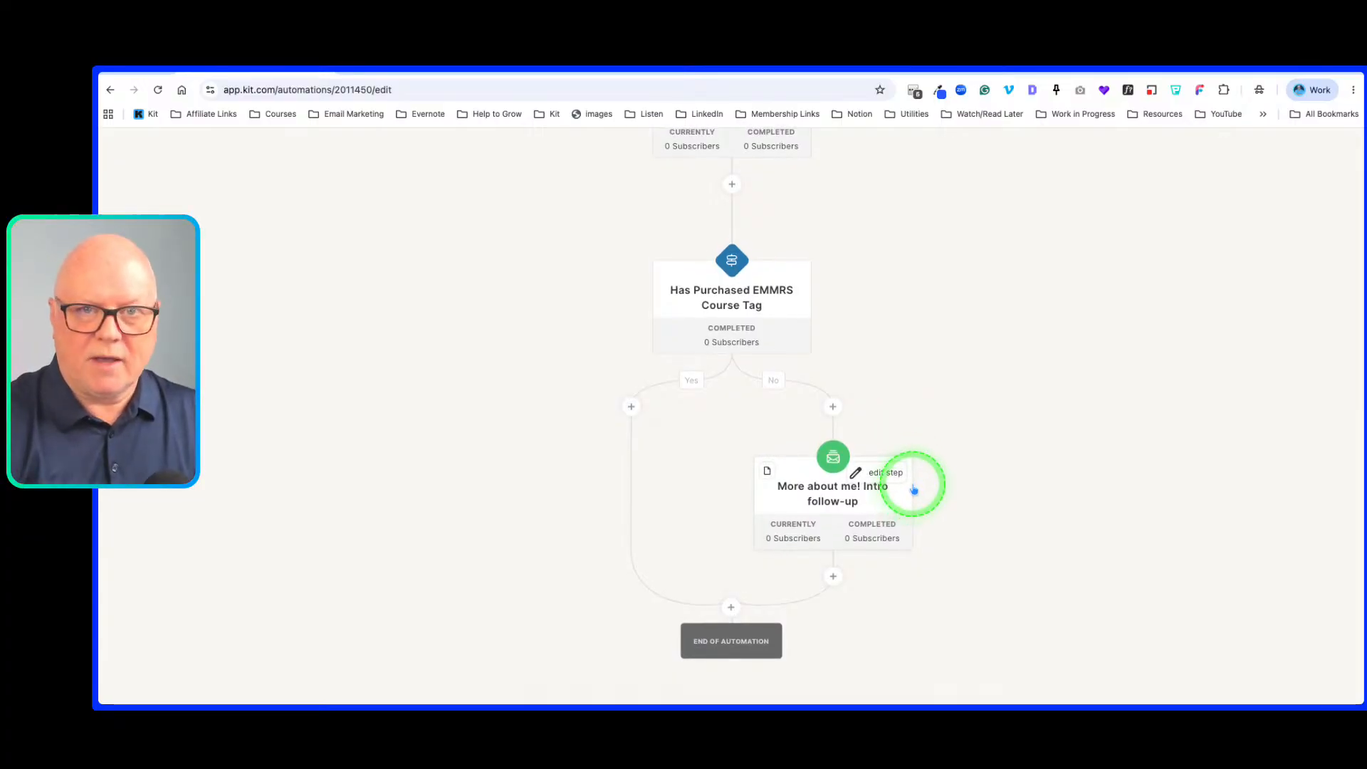
scroll(900, 419, "up", 4)
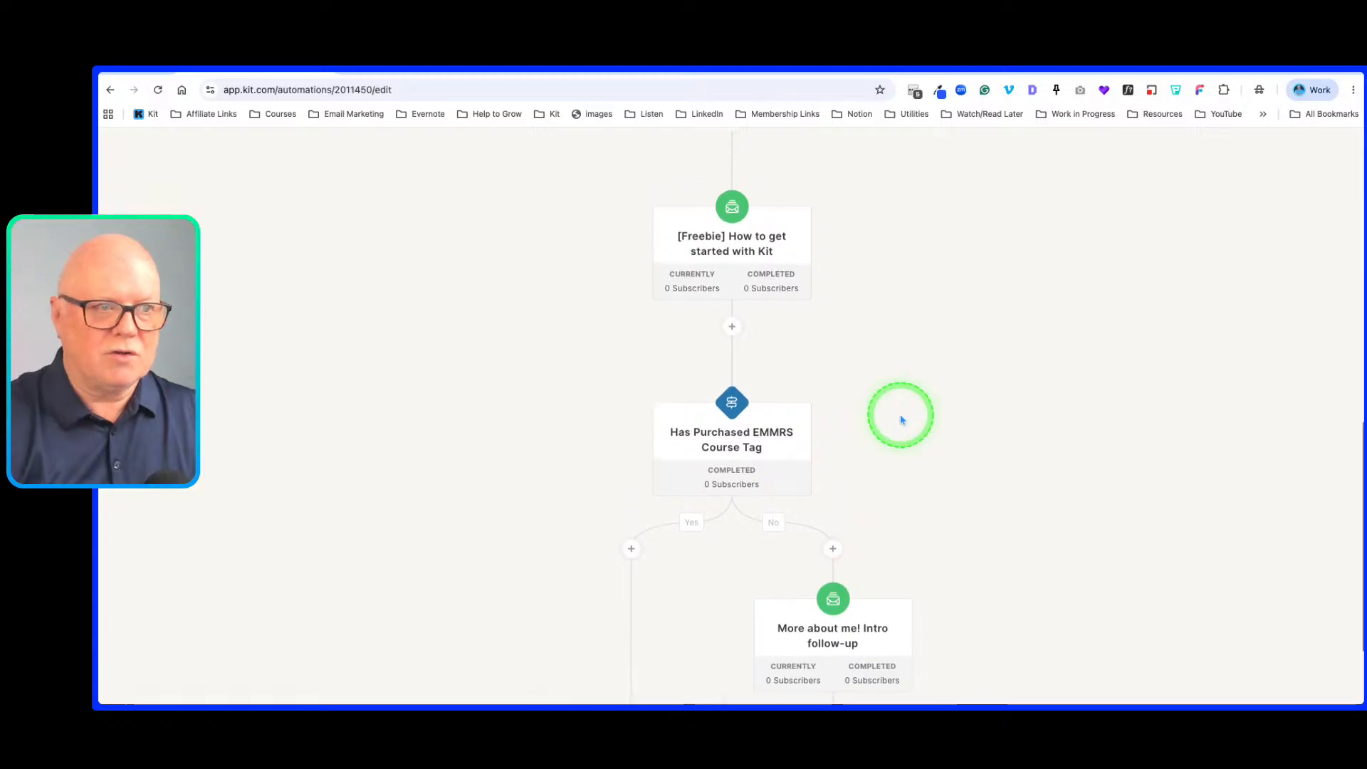
scroll(900, 420, "up", 5)
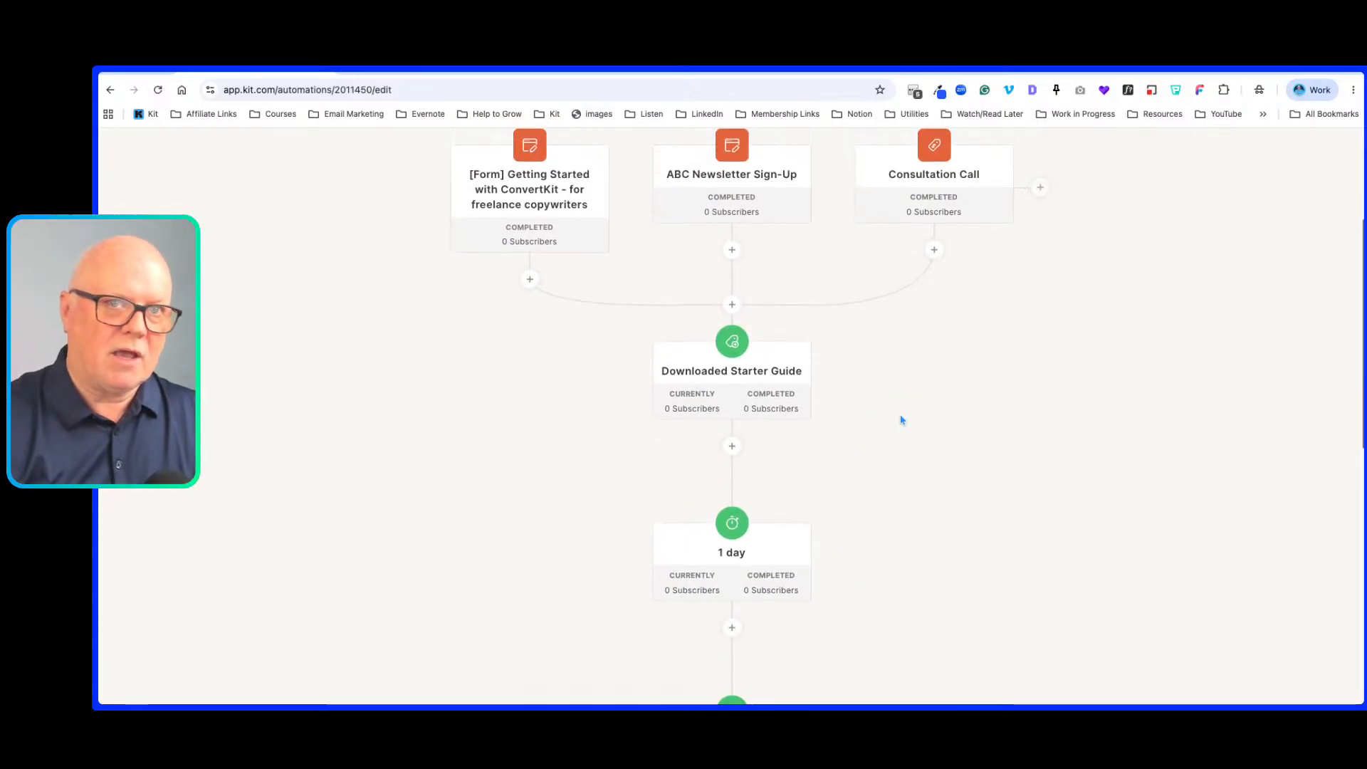
scroll(901, 420, "up", 3)
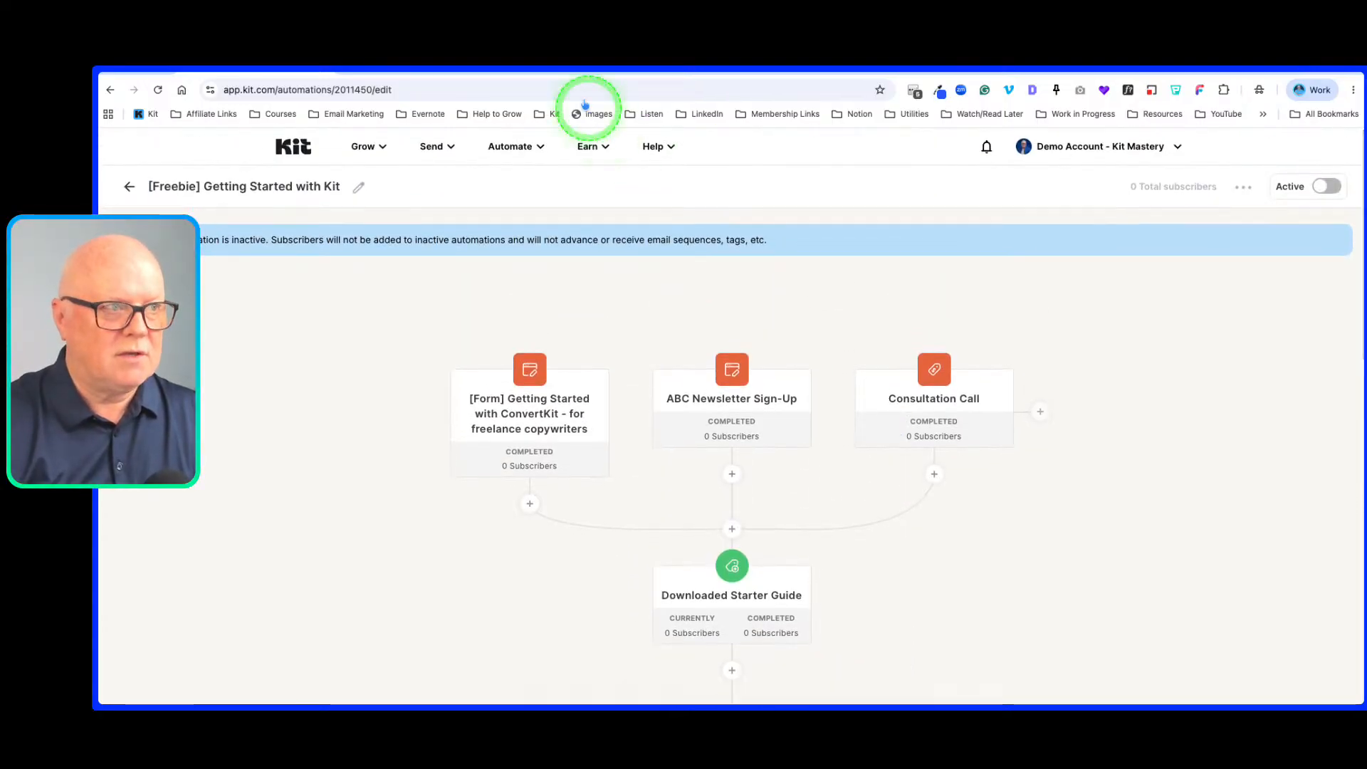
Step: Switch to the Excalidraw flowchart, zoom out to 50%, and examine the full plan from opt-in form to end of automation
left_click(560, 73)
scroll(722, 413, "up", 15)
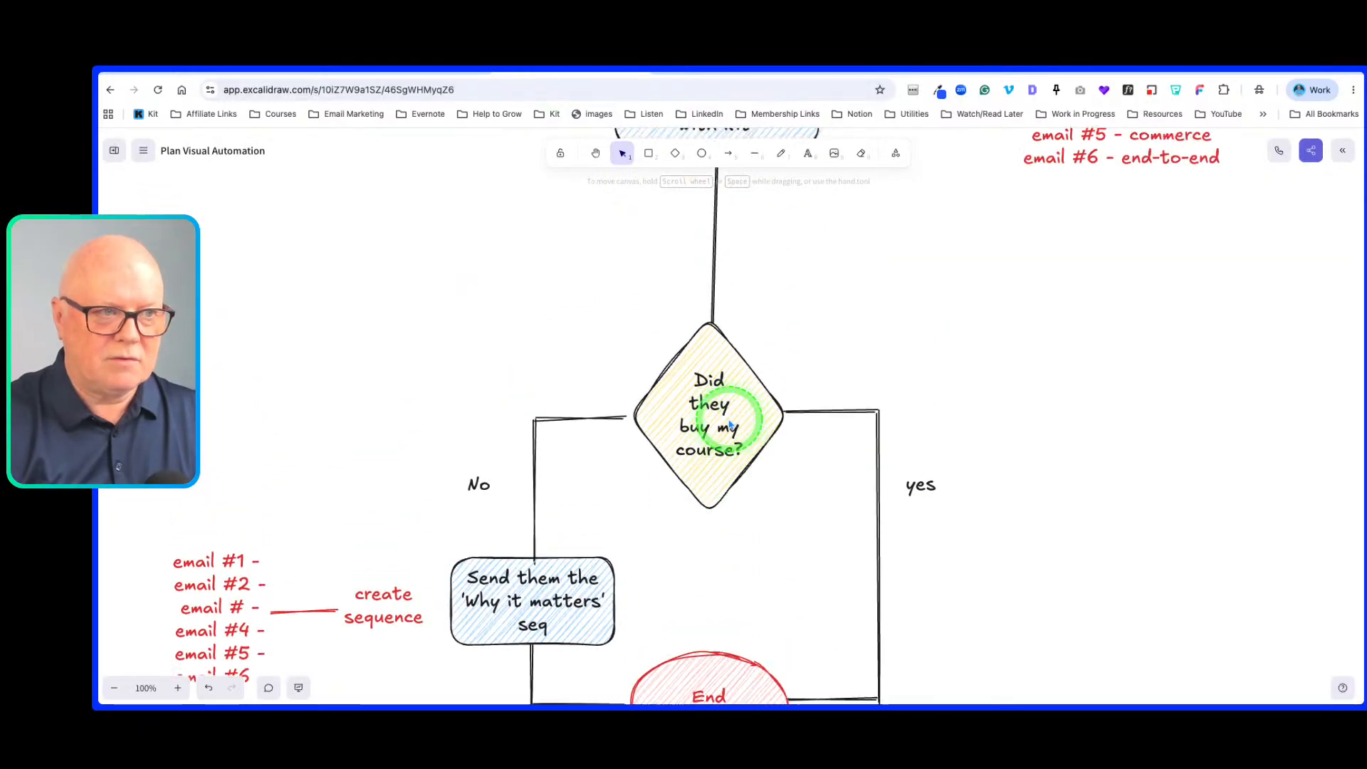
scroll(729, 422, "up", 3)
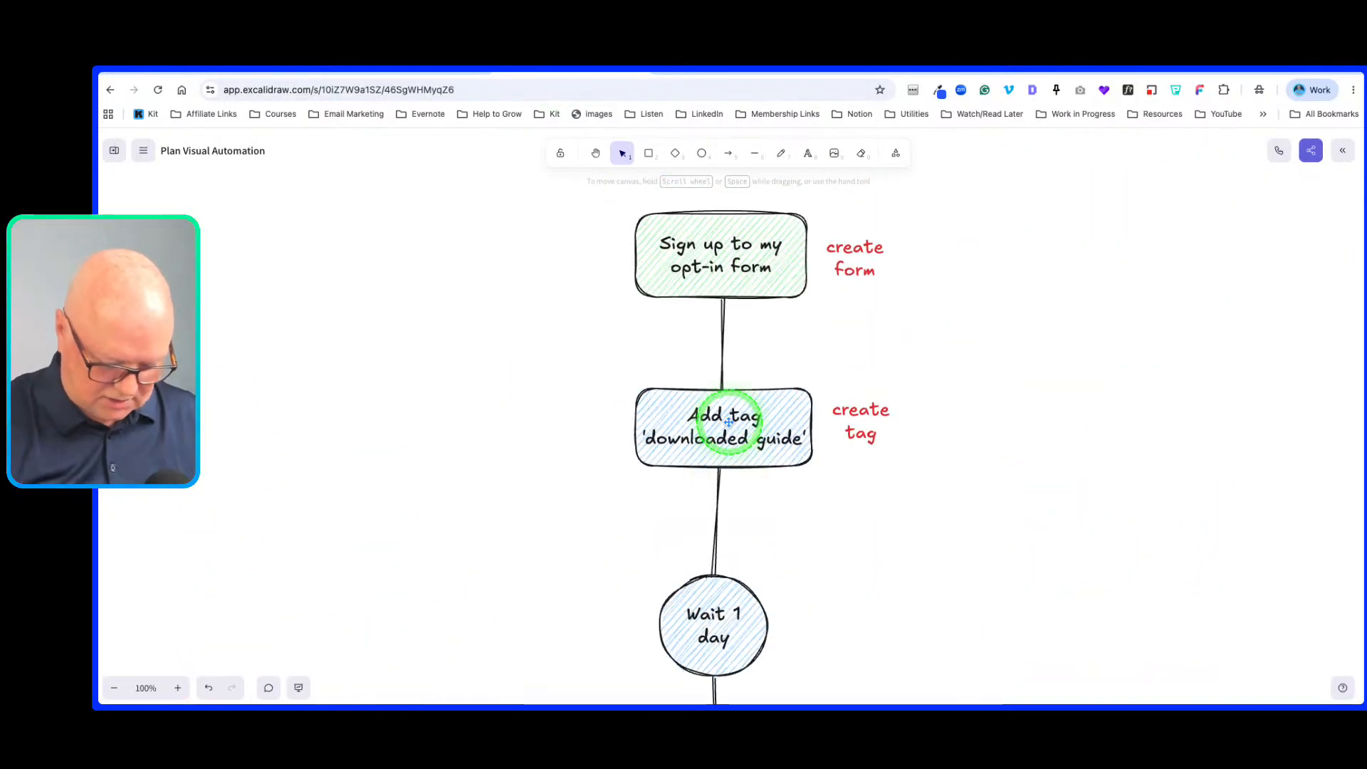
scroll(728, 423, "down", 5)
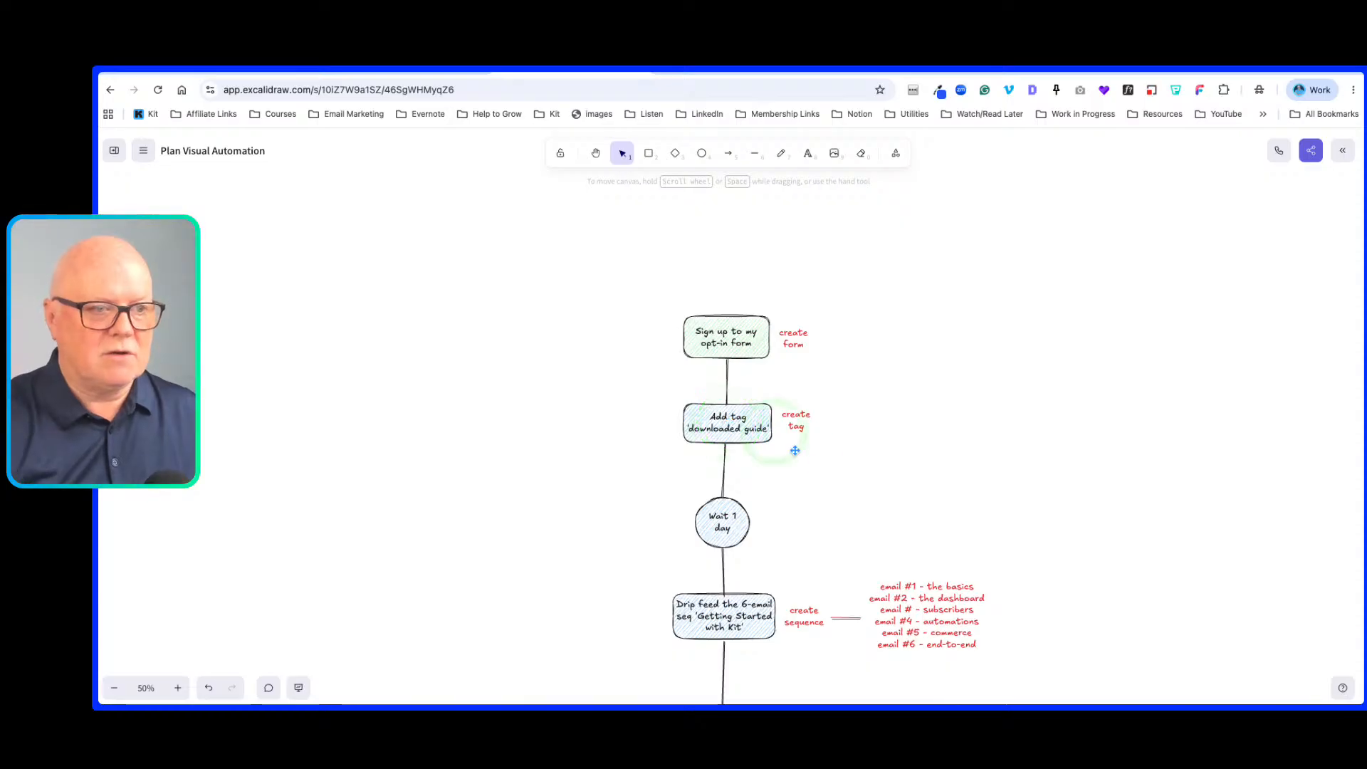
scroll(822, 460, "down", 6)
scroll(821, 466, "up", 4)
scroll(821, 461, "down", 3)
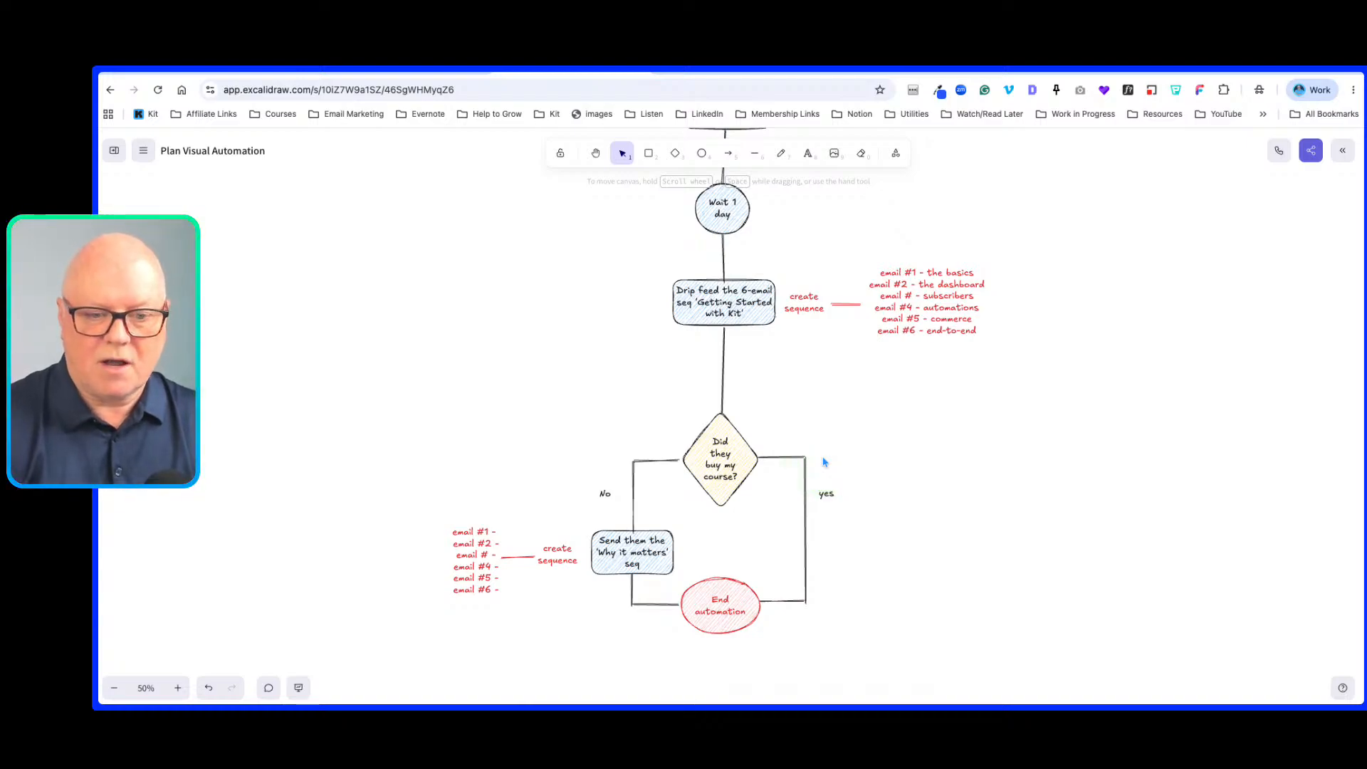
left_click(824, 461)
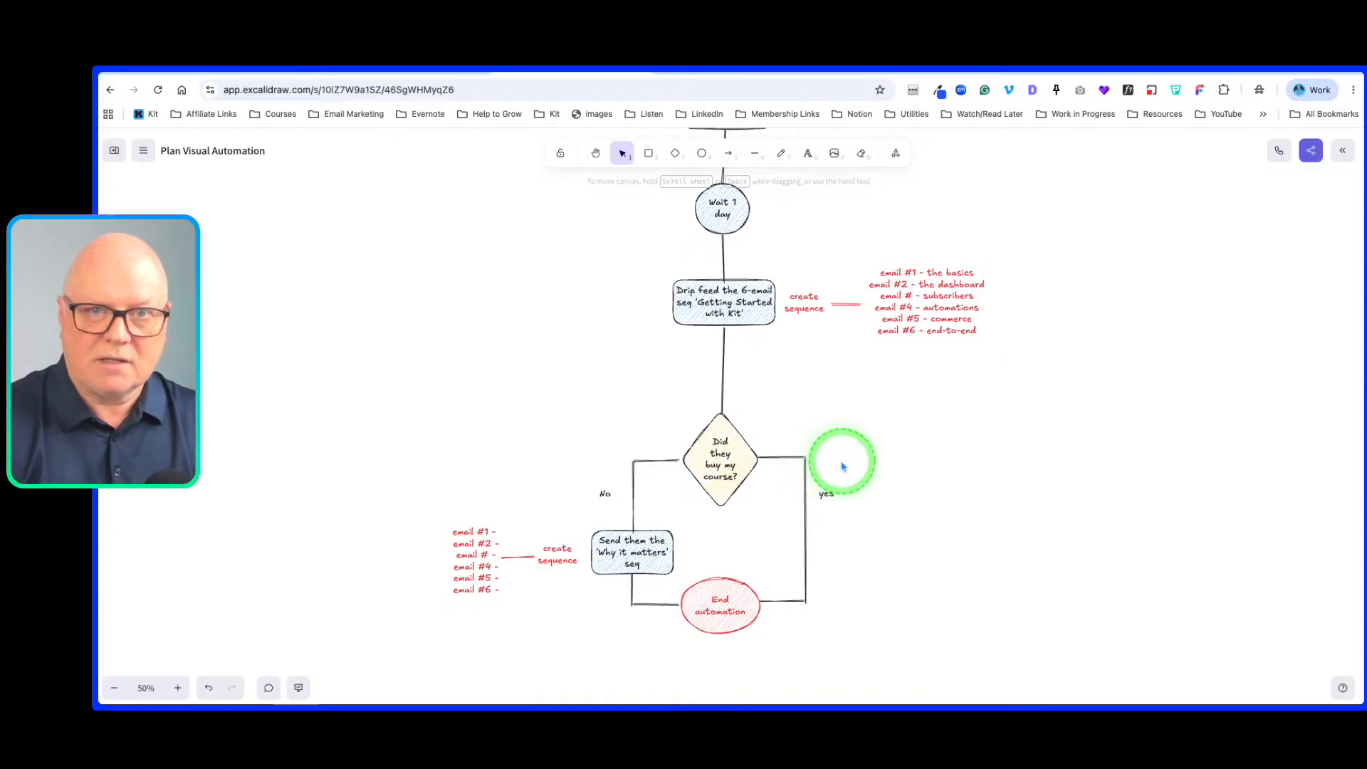
scroll(886, 489, "up", 2)
scroll(886, 491, "up", 6)
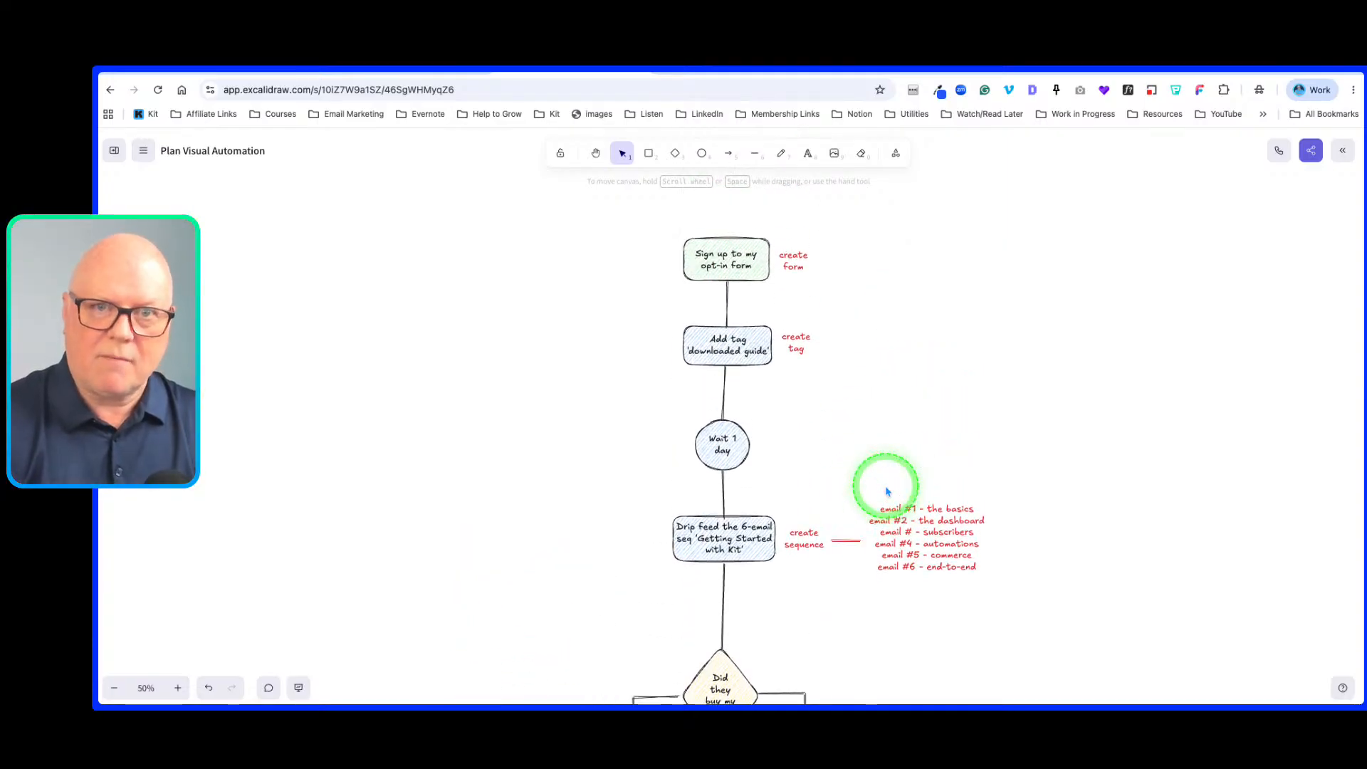
scroll(886, 491, "down", 9)
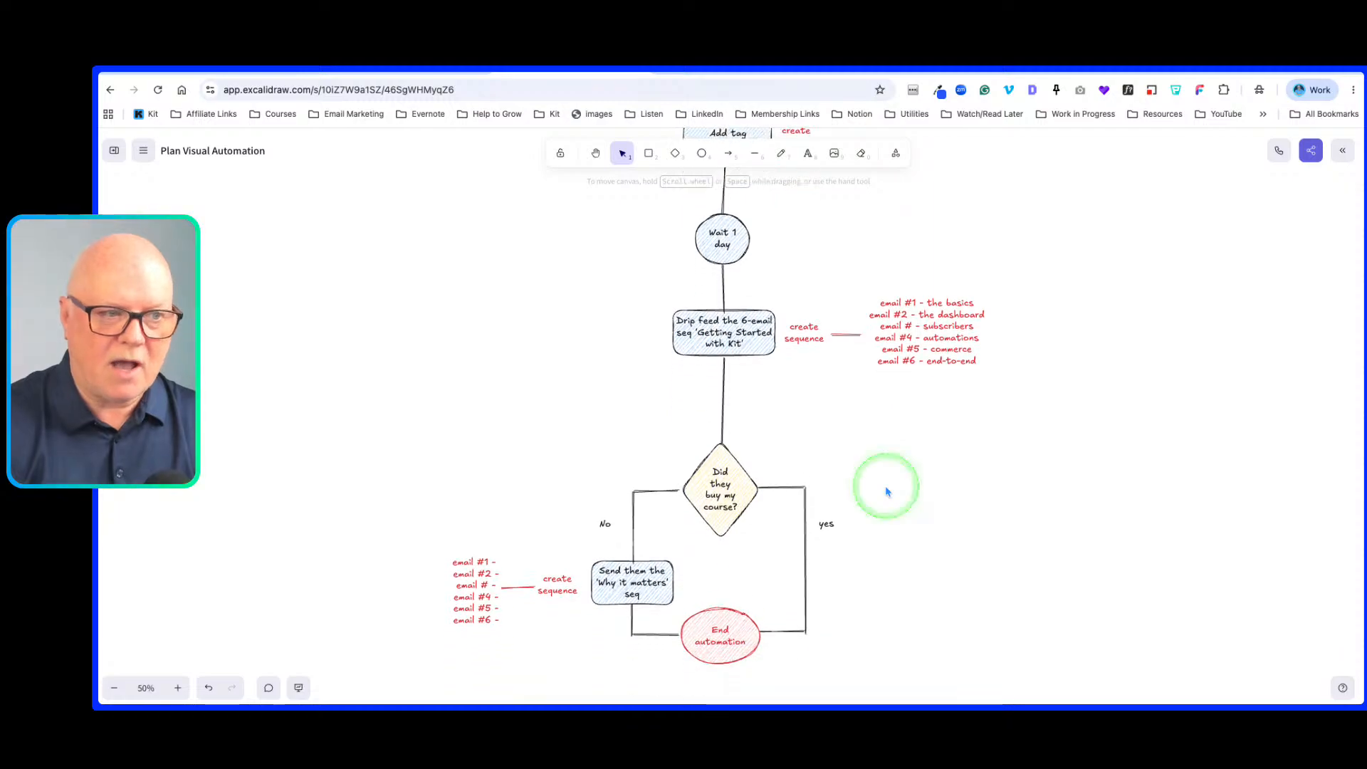
scroll(964, 453, "down", 1)
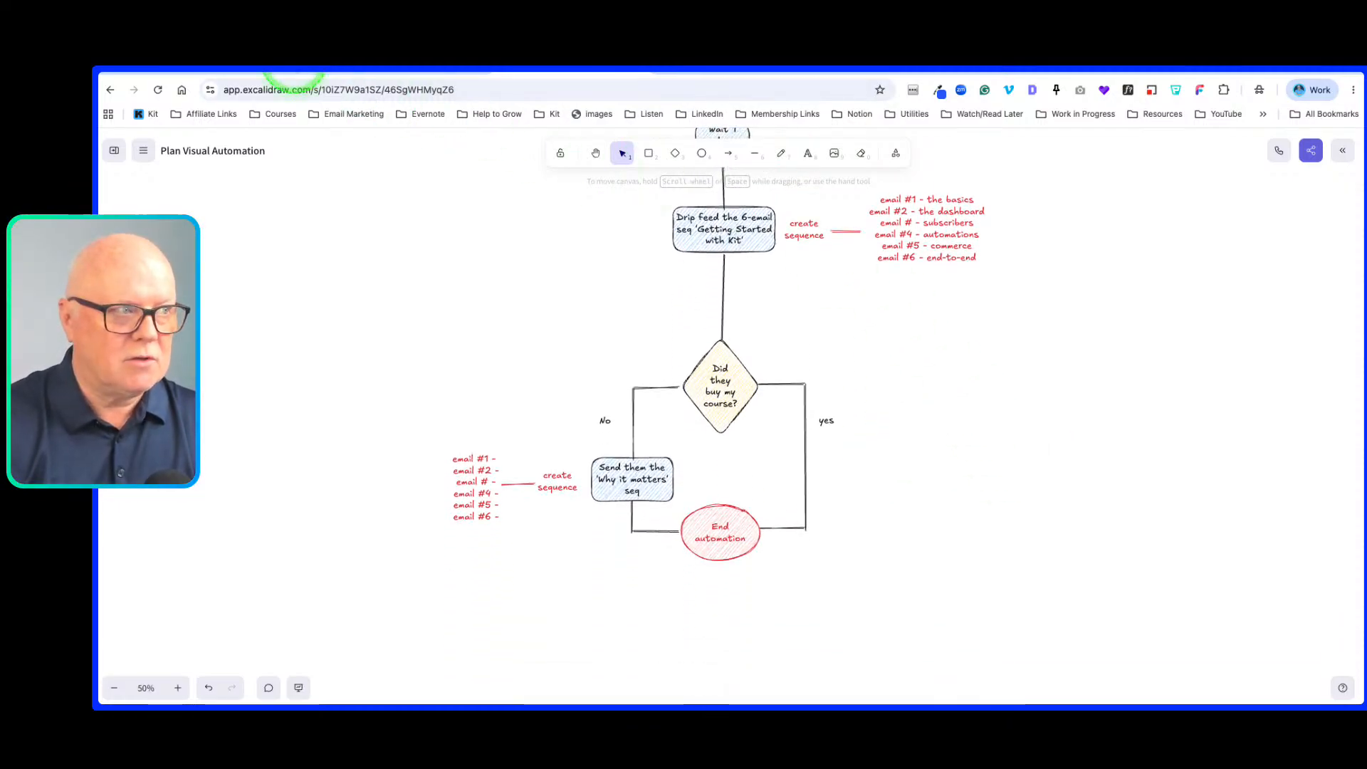
Step: Return to the Kit automation and compare its steps with the flowchart, from the entry points down to the end
left_click(295, 66)
scroll(856, 477, "down", 2)
scroll(857, 477, "down", 5)
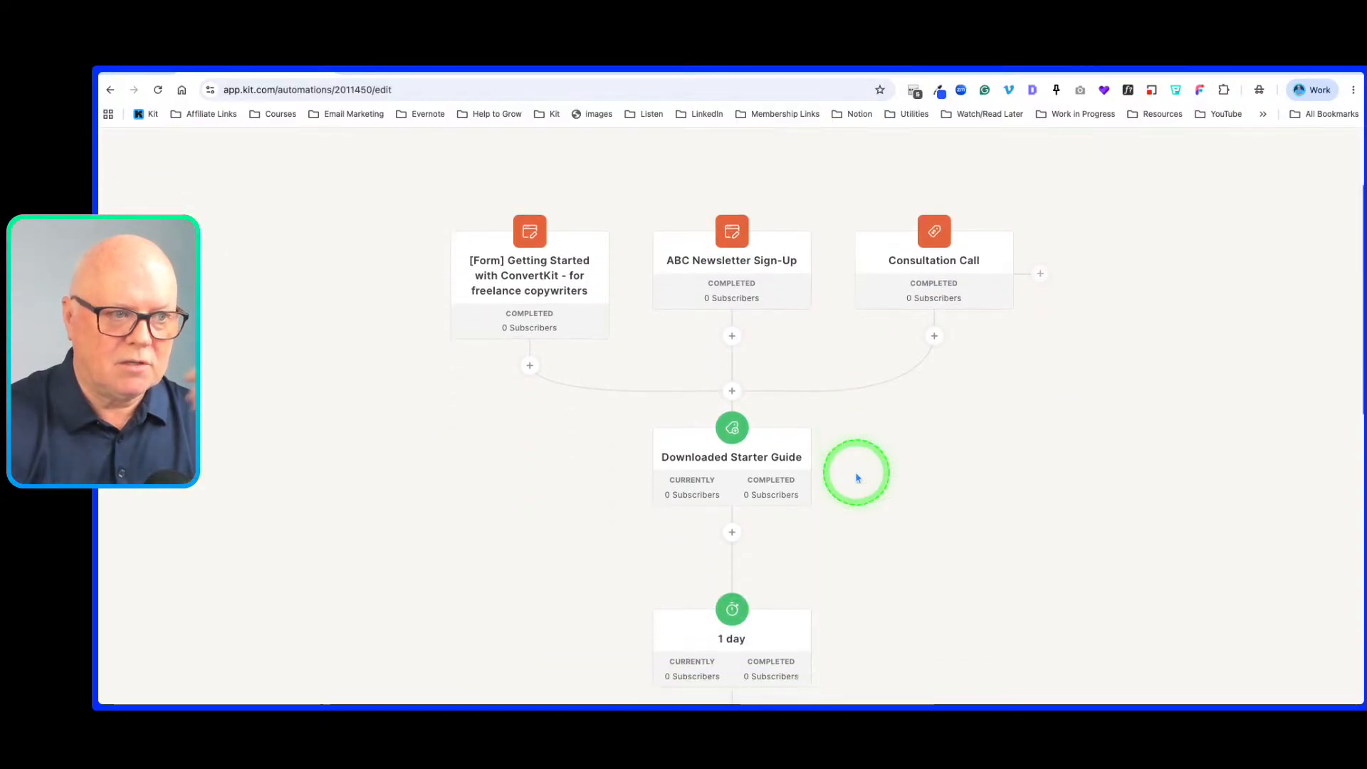
scroll(856, 477, "up", 6)
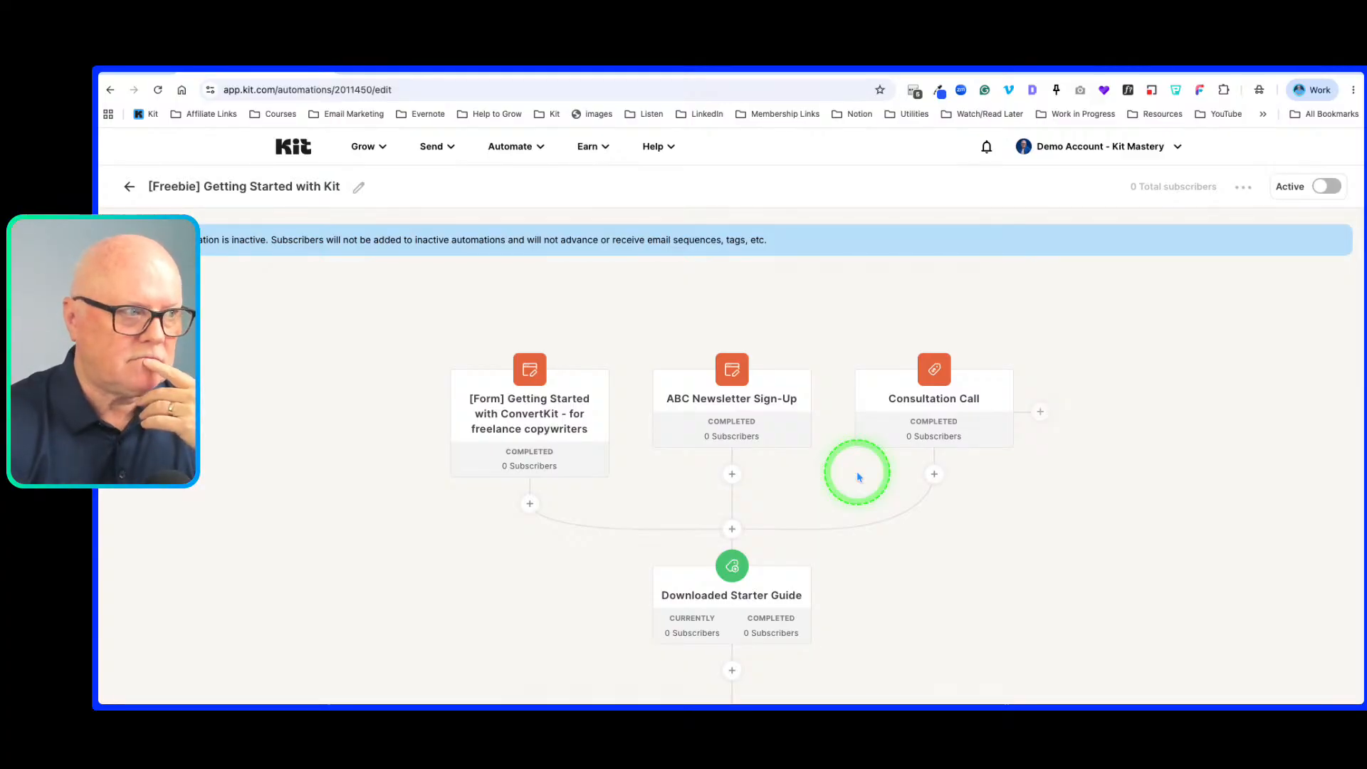
scroll(857, 477, "down", 4)
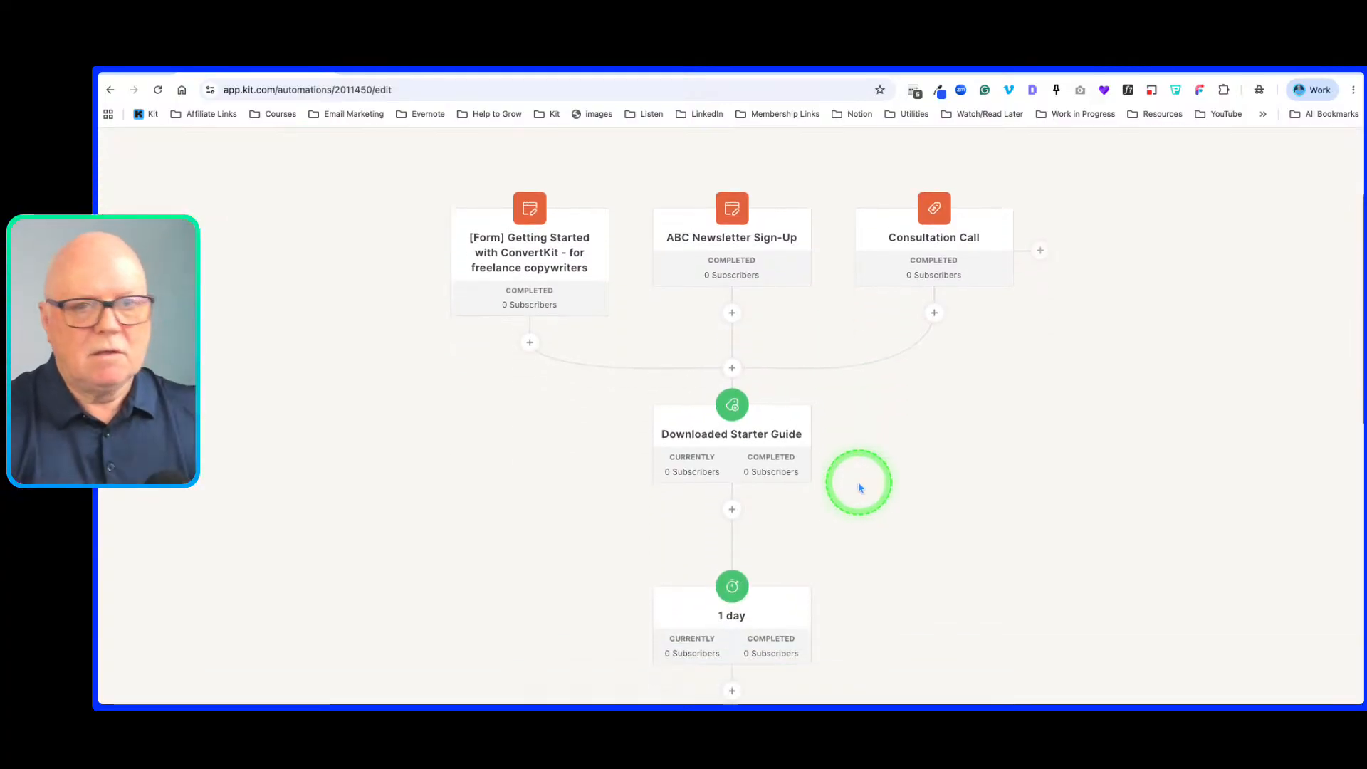
scroll(898, 497, "down", 8)
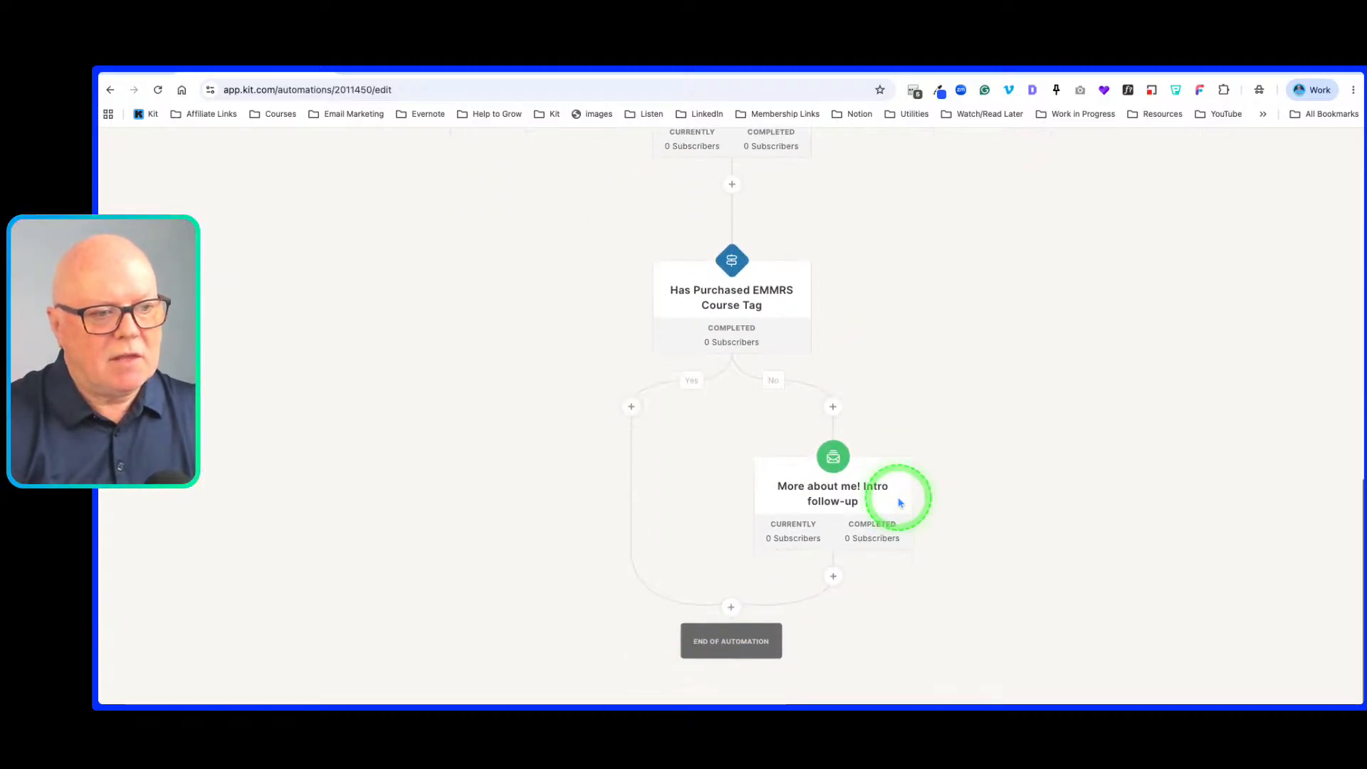
Step: Activate the "[Freebie] Getting Started with Kit" visual automation
scroll(899, 497, "up", 12)
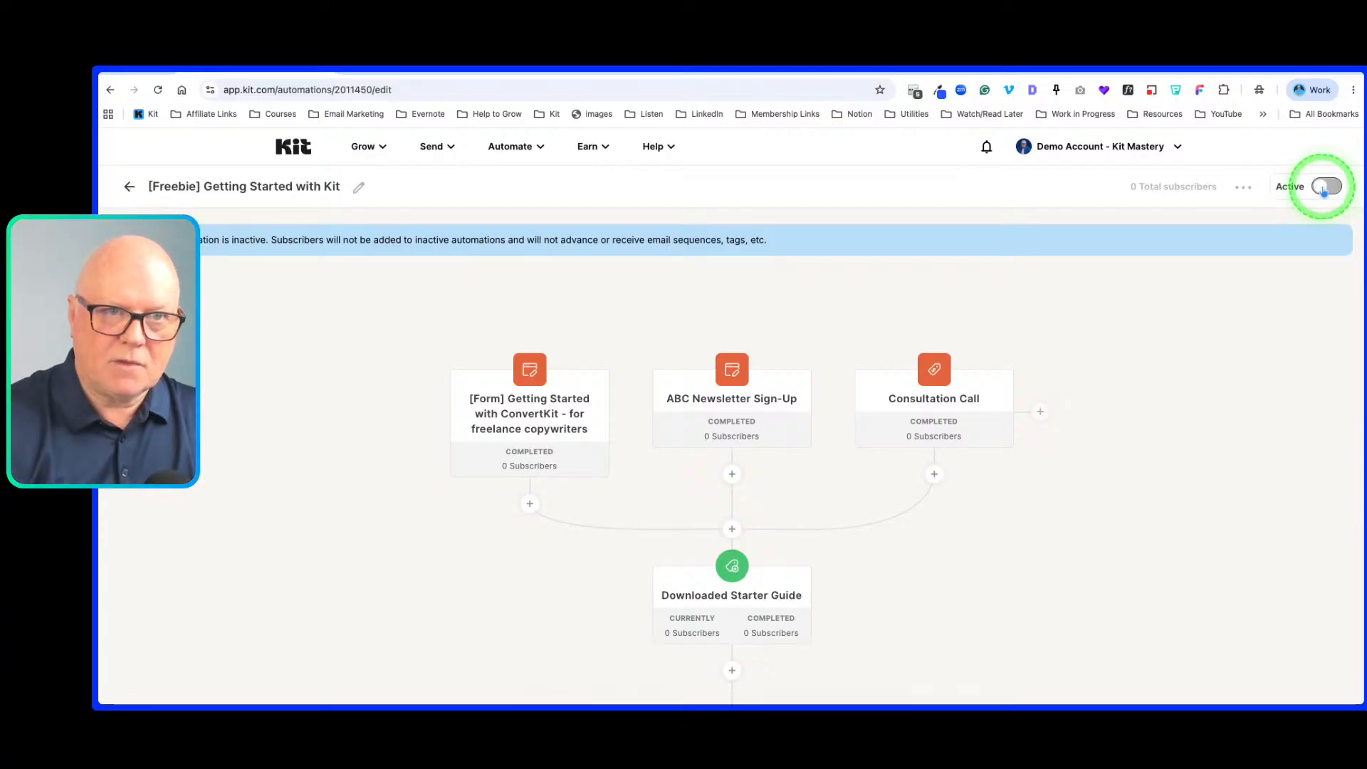
left_click(1323, 188)
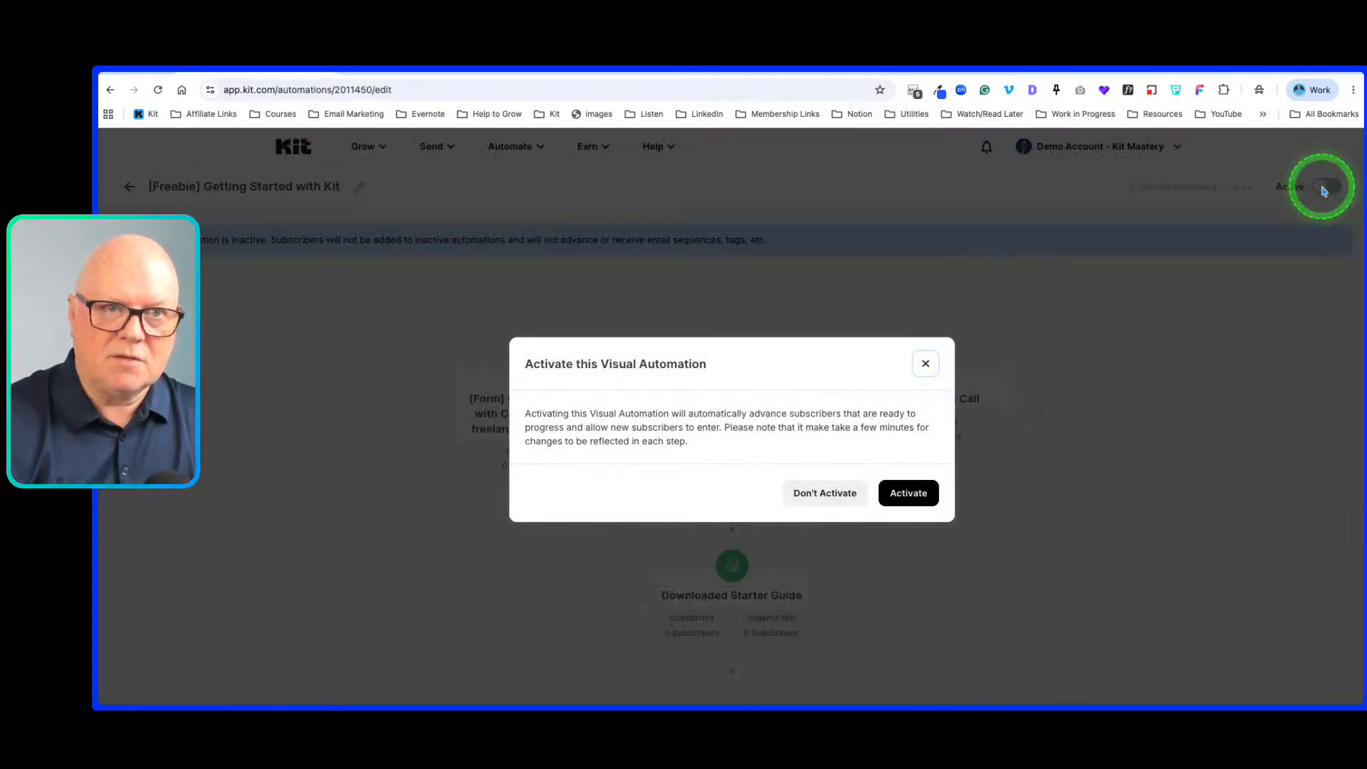
left_click(918, 496)
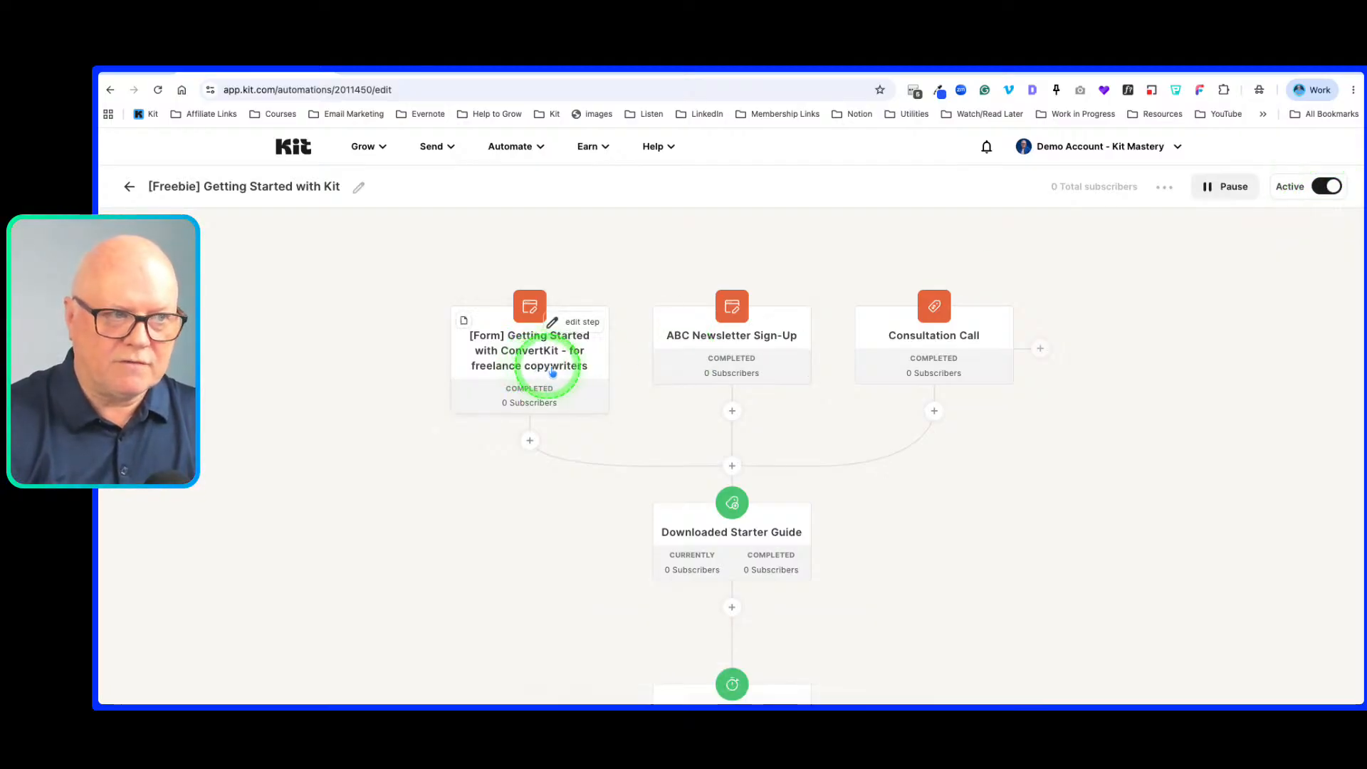
Step: Delete the ABC Newsletter Sign-Up and Consultation Call entry points, leaving the Getting Started form as the only entry point
left_click(781, 322)
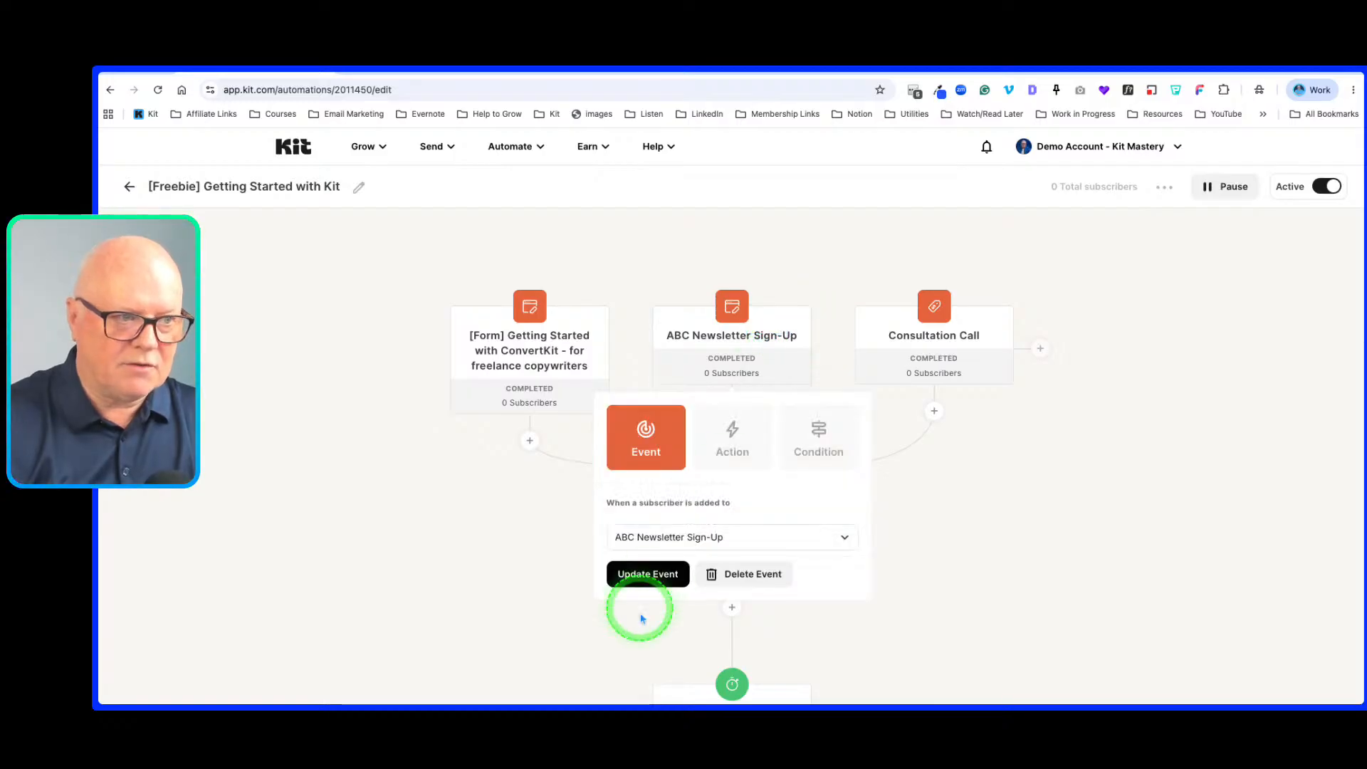
left_click(737, 574)
left_click(671, 478)
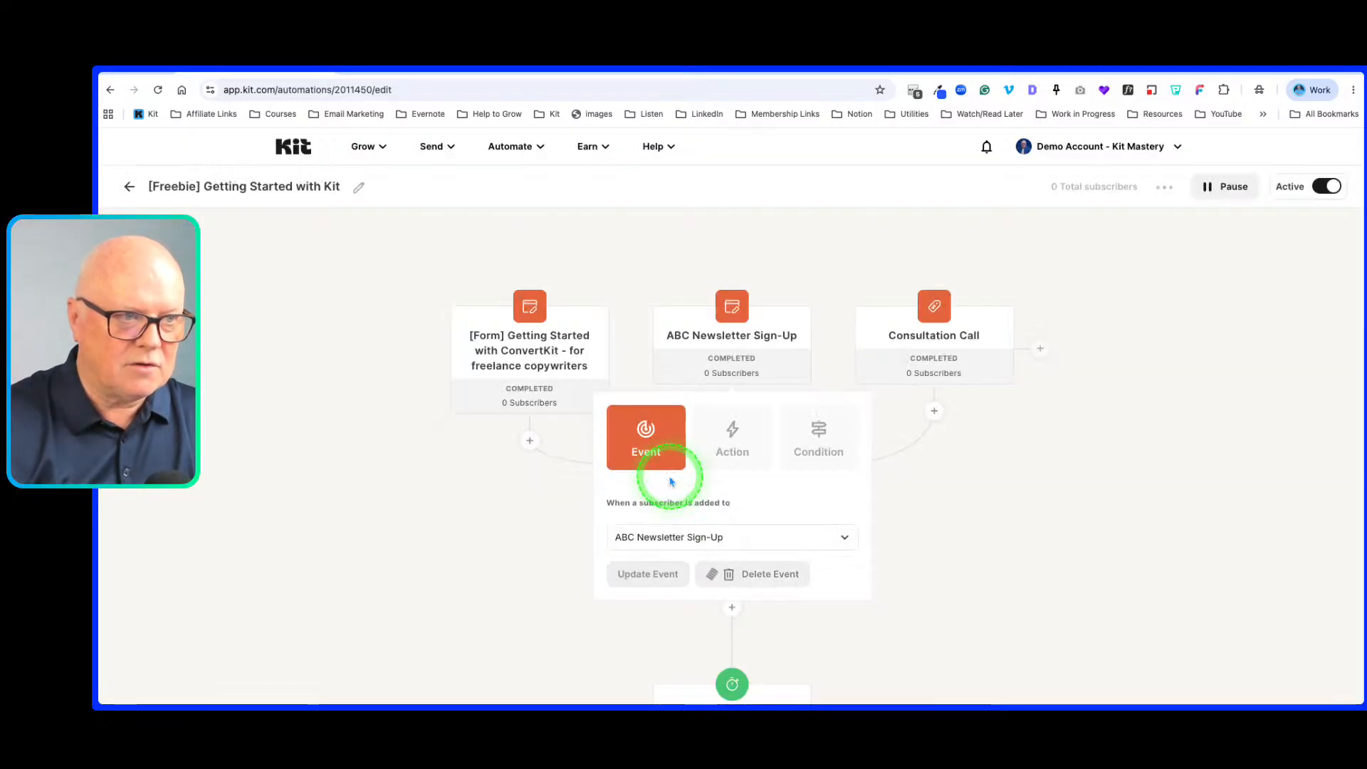
left_click(874, 324)
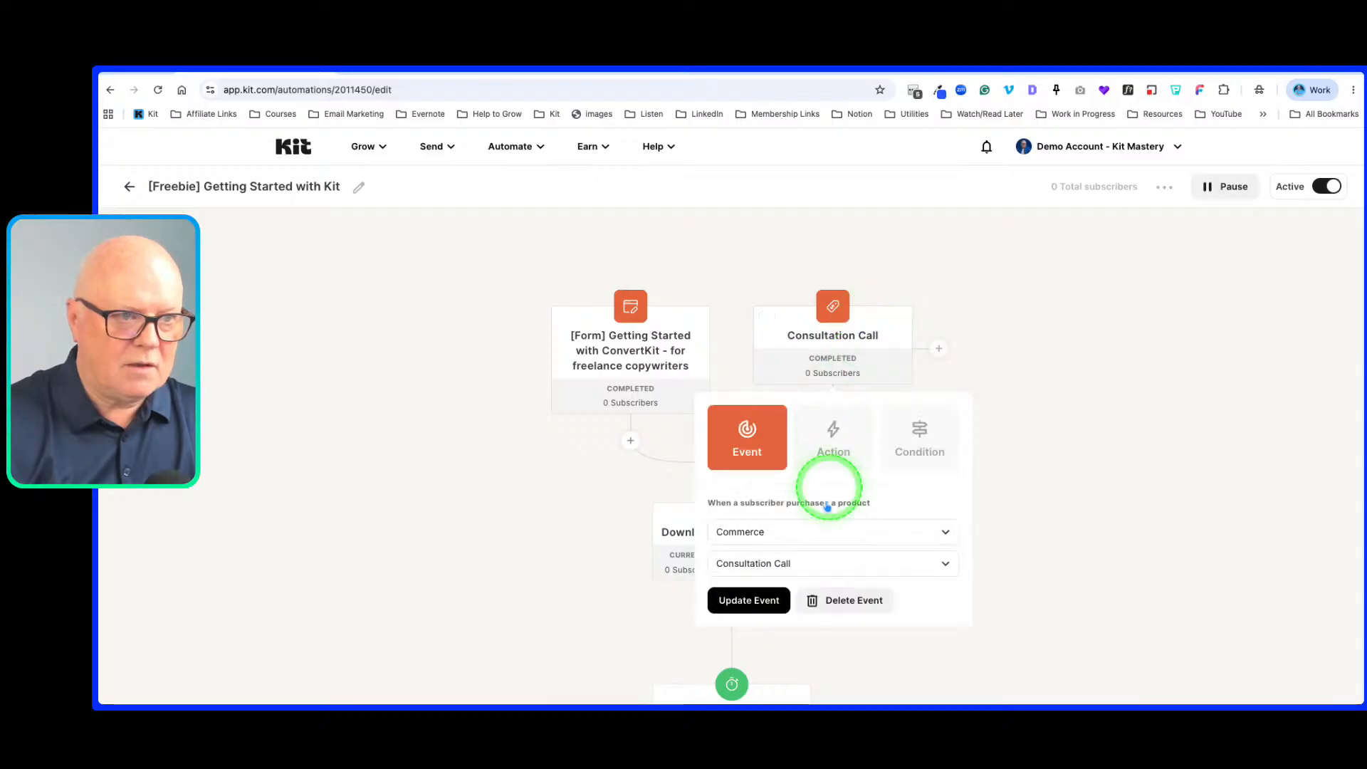
left_click(833, 600)
left_click(701, 490)
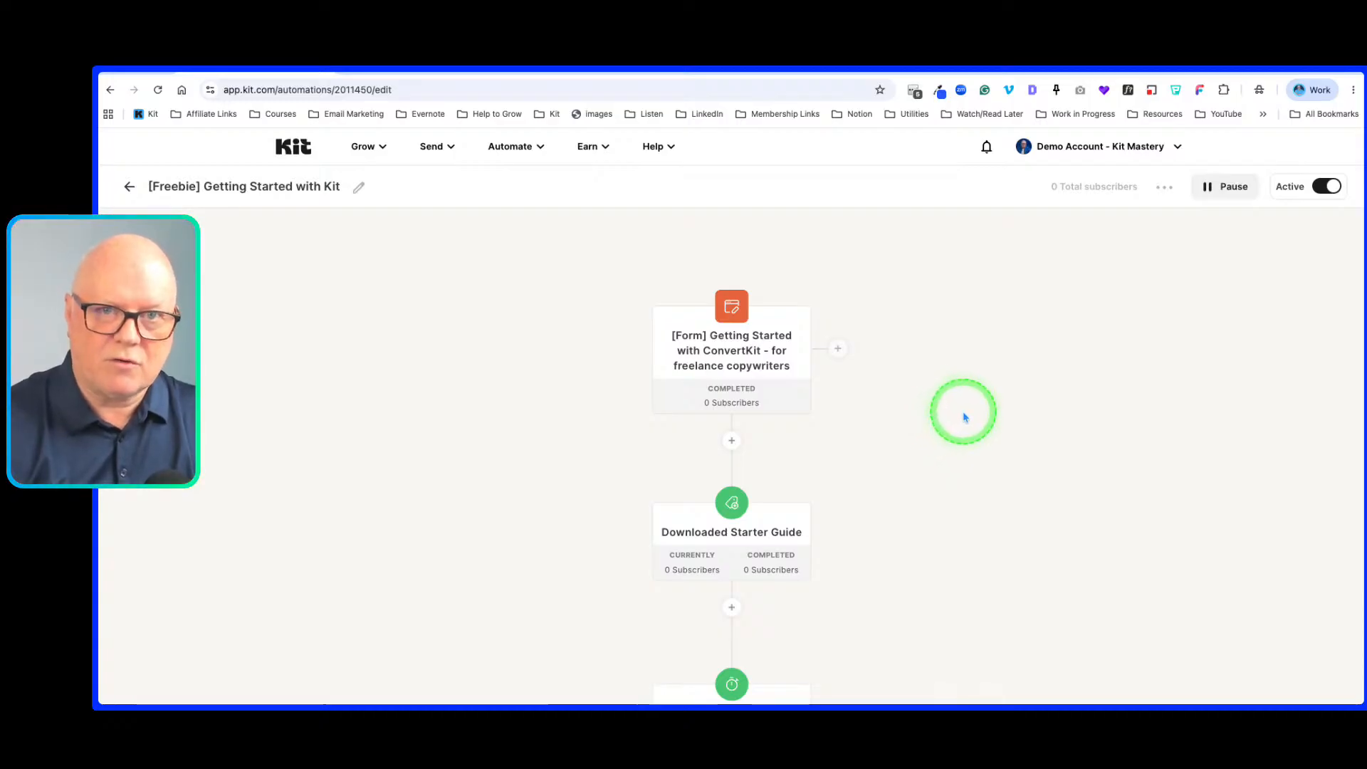
Step: Review the automation from the form entry point down to the course-purchase condition and back up
scroll(962, 416, "down", 5)
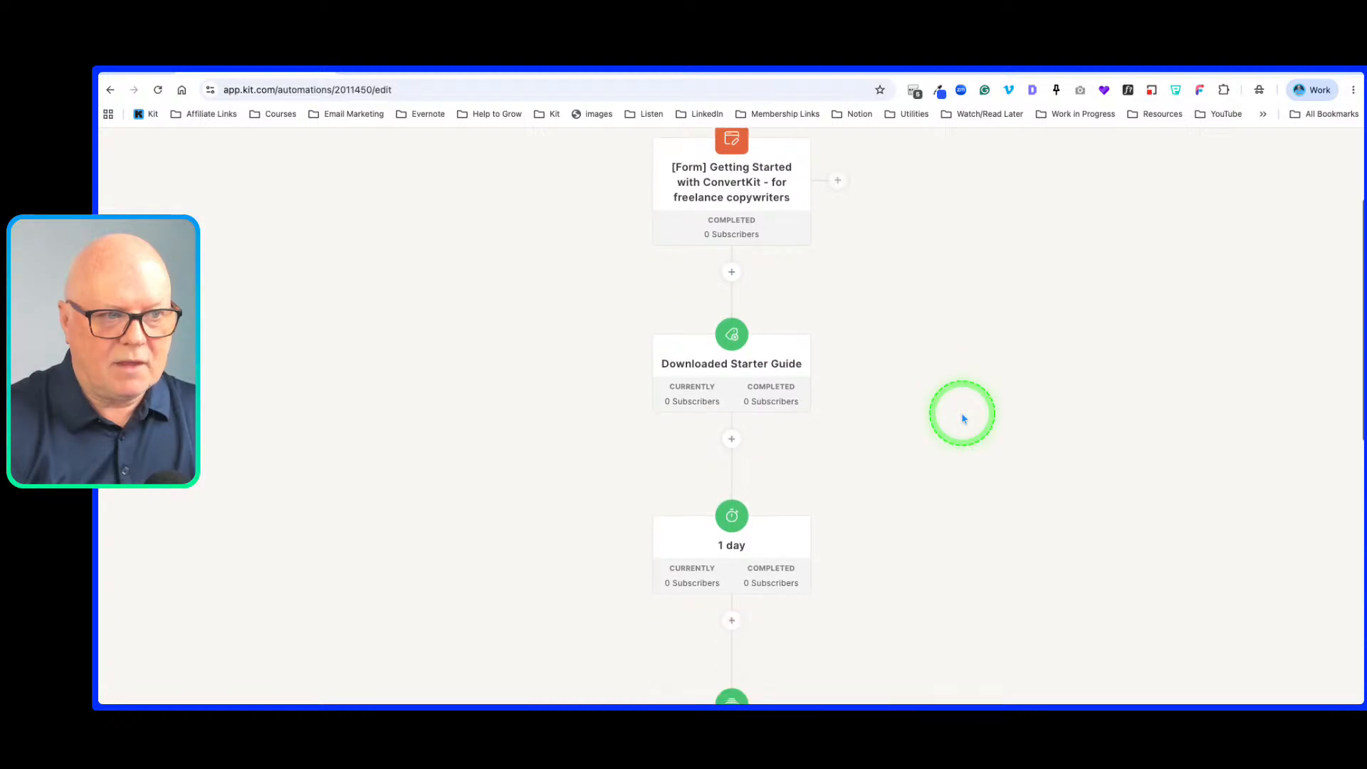
scroll(962, 419, "down", 2)
mouse_move(734, 420)
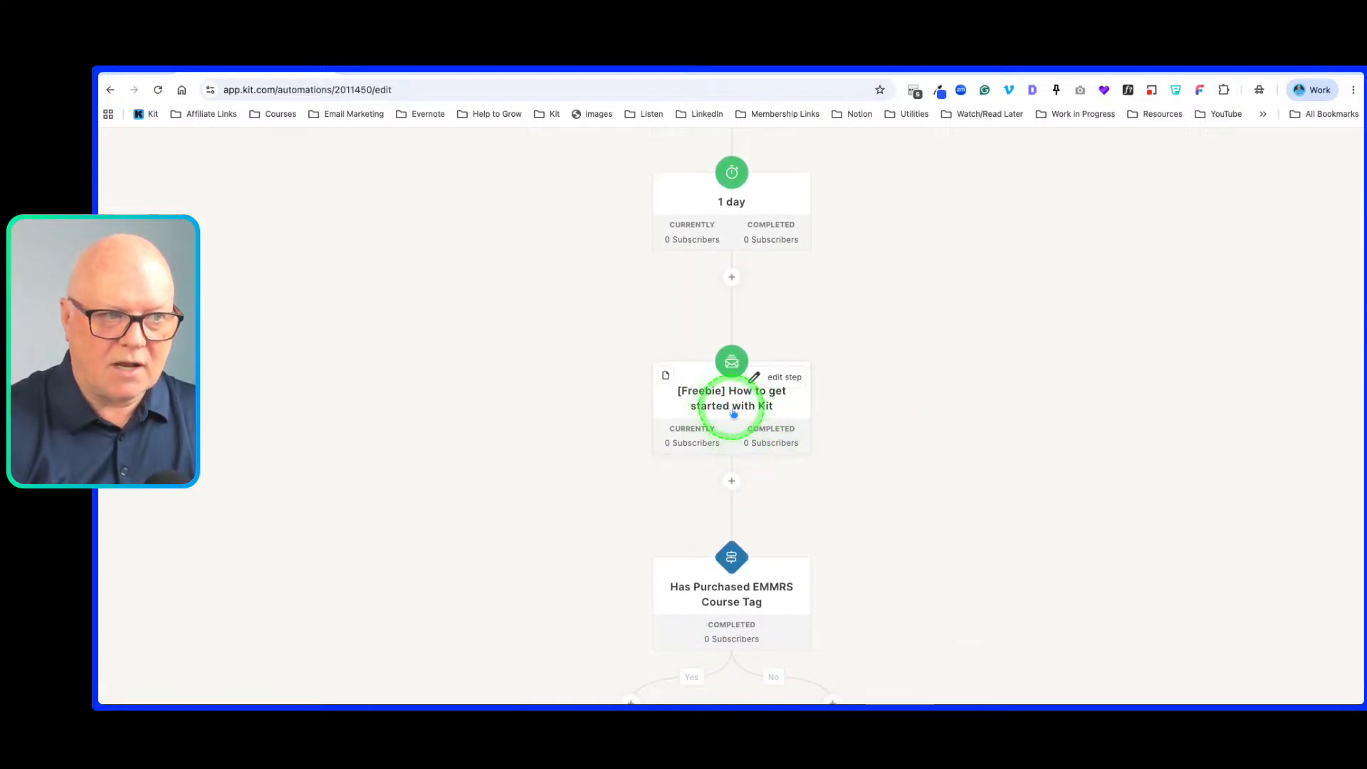
scroll(735, 413, "up", 7)
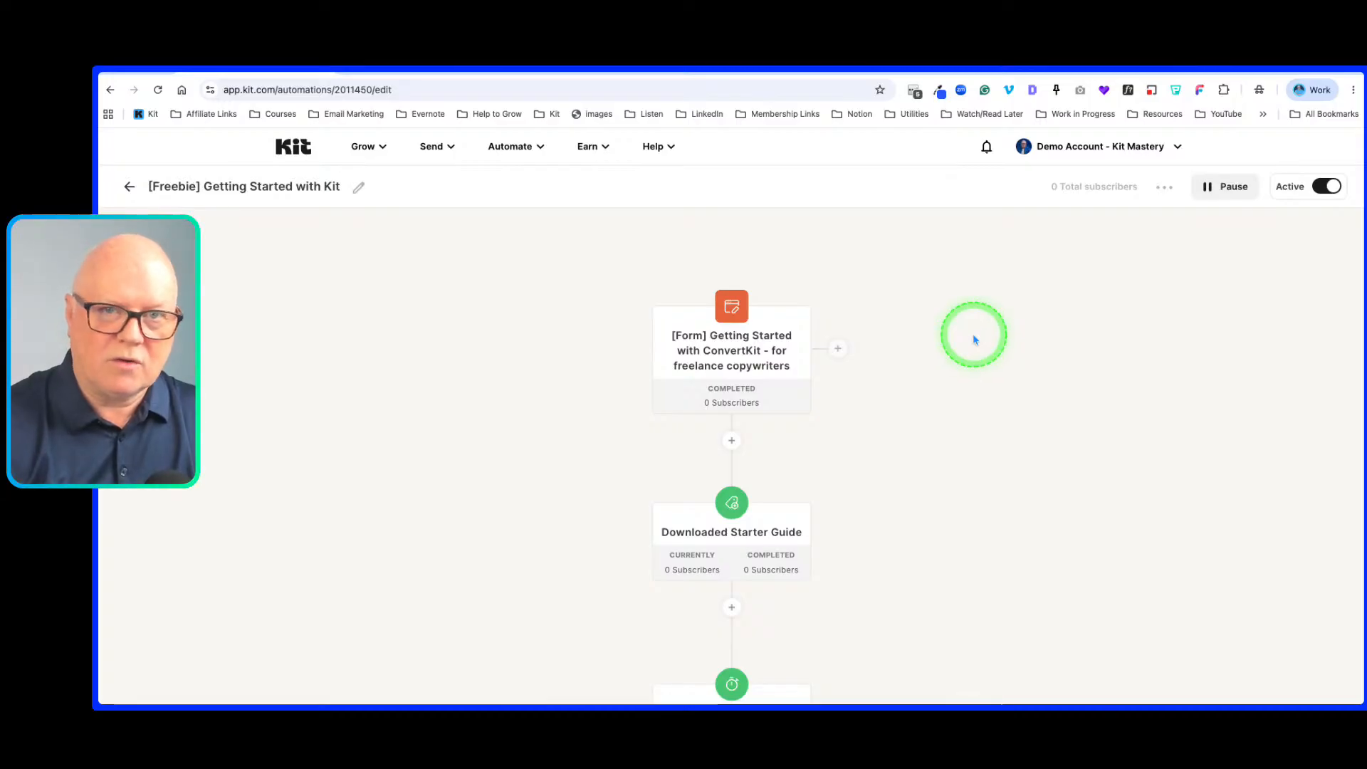
mouse_move(757, 336)
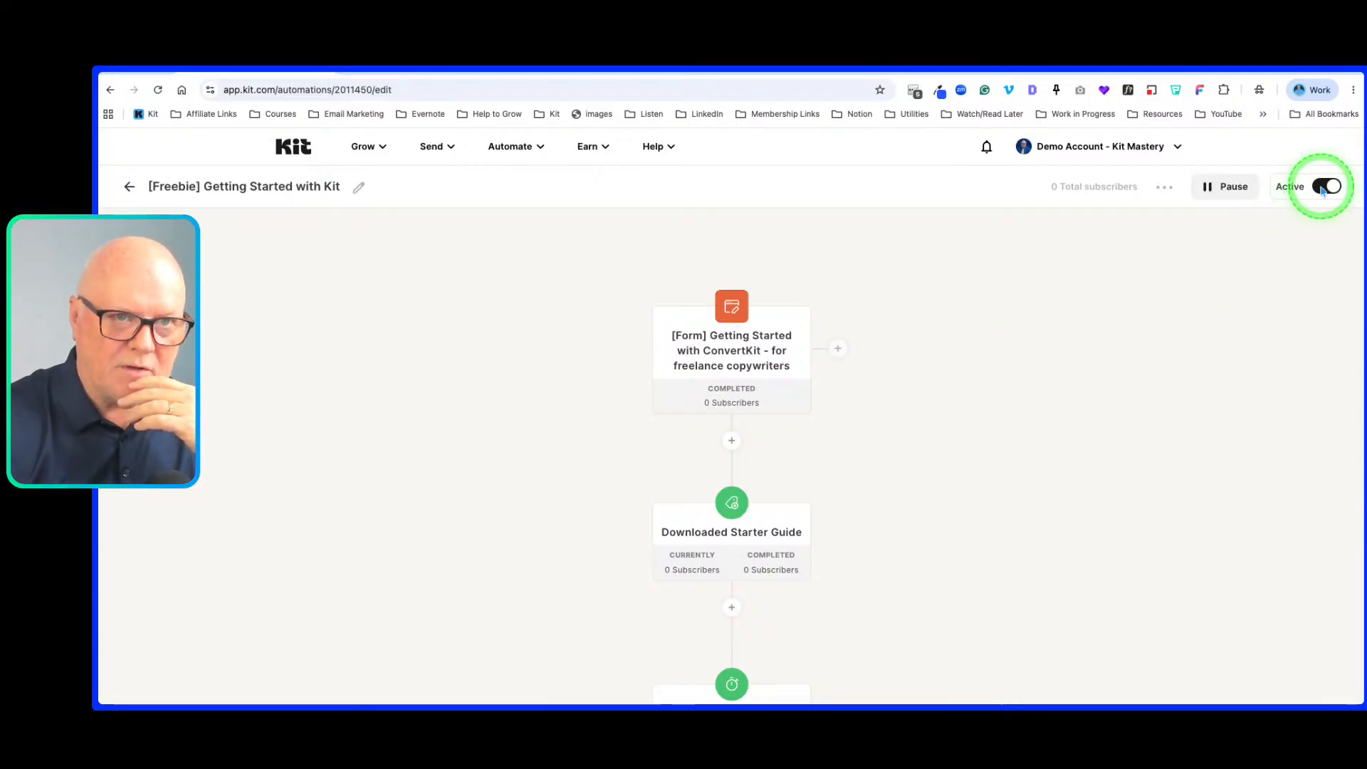
scroll(1117, 430, "down", 1)
scroll(1118, 430, "up", 1)
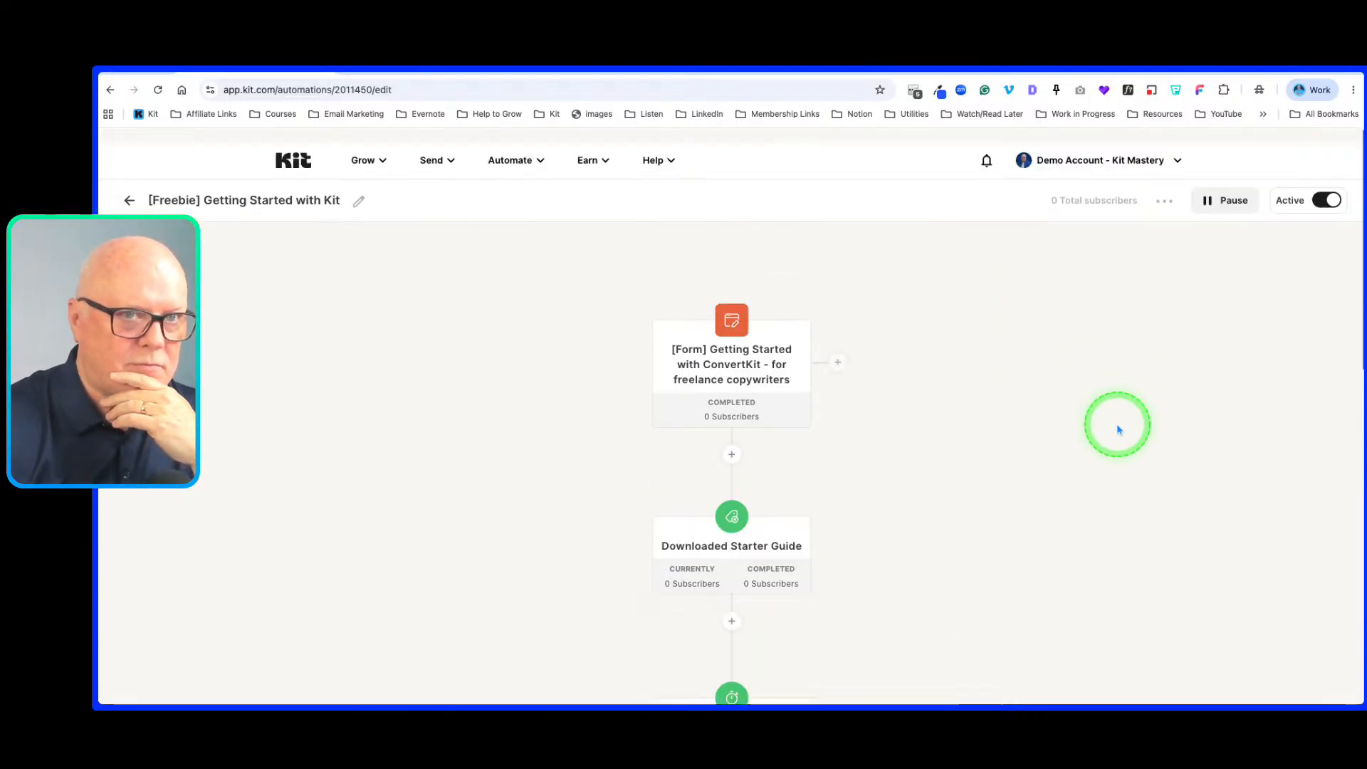
Step: Share the automation publicly as a template, copy its share link, and close the sharing dialog
left_click(1164, 189)
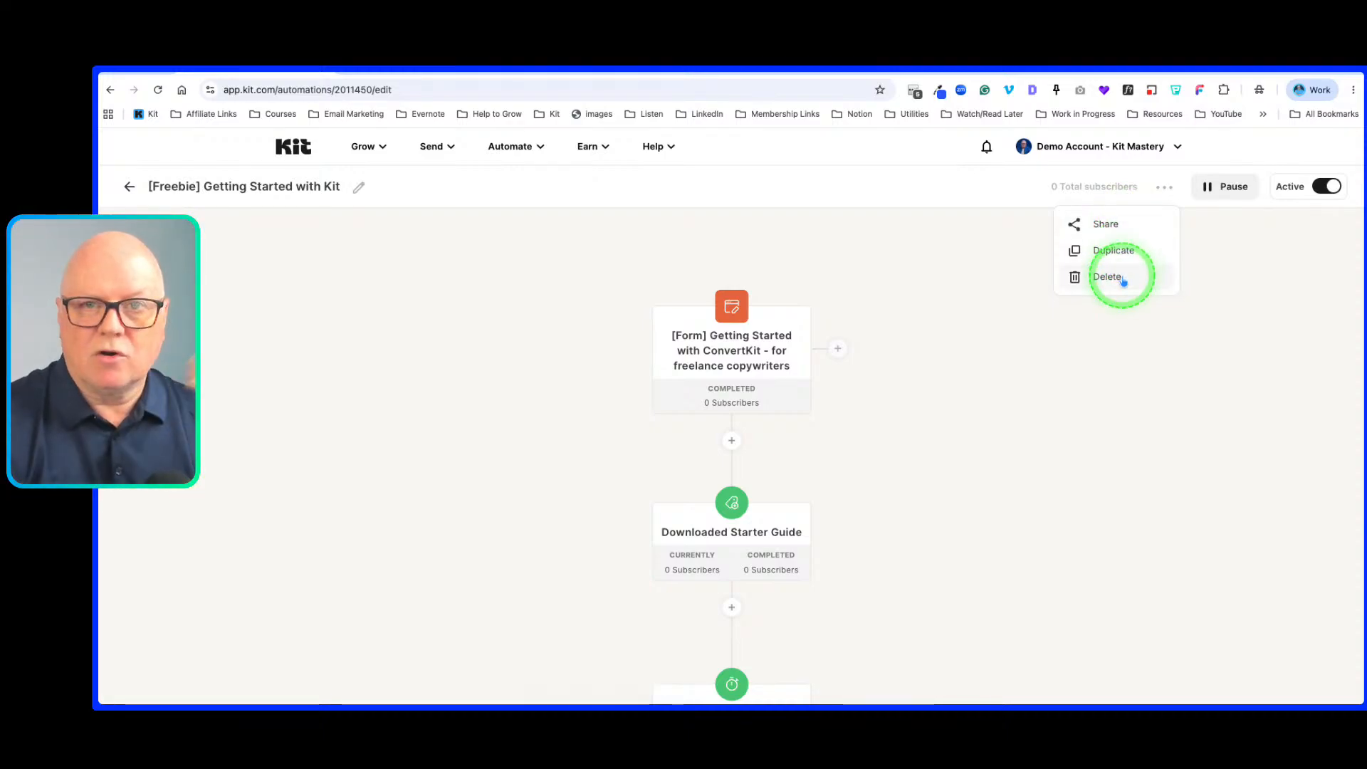
left_click(1115, 227)
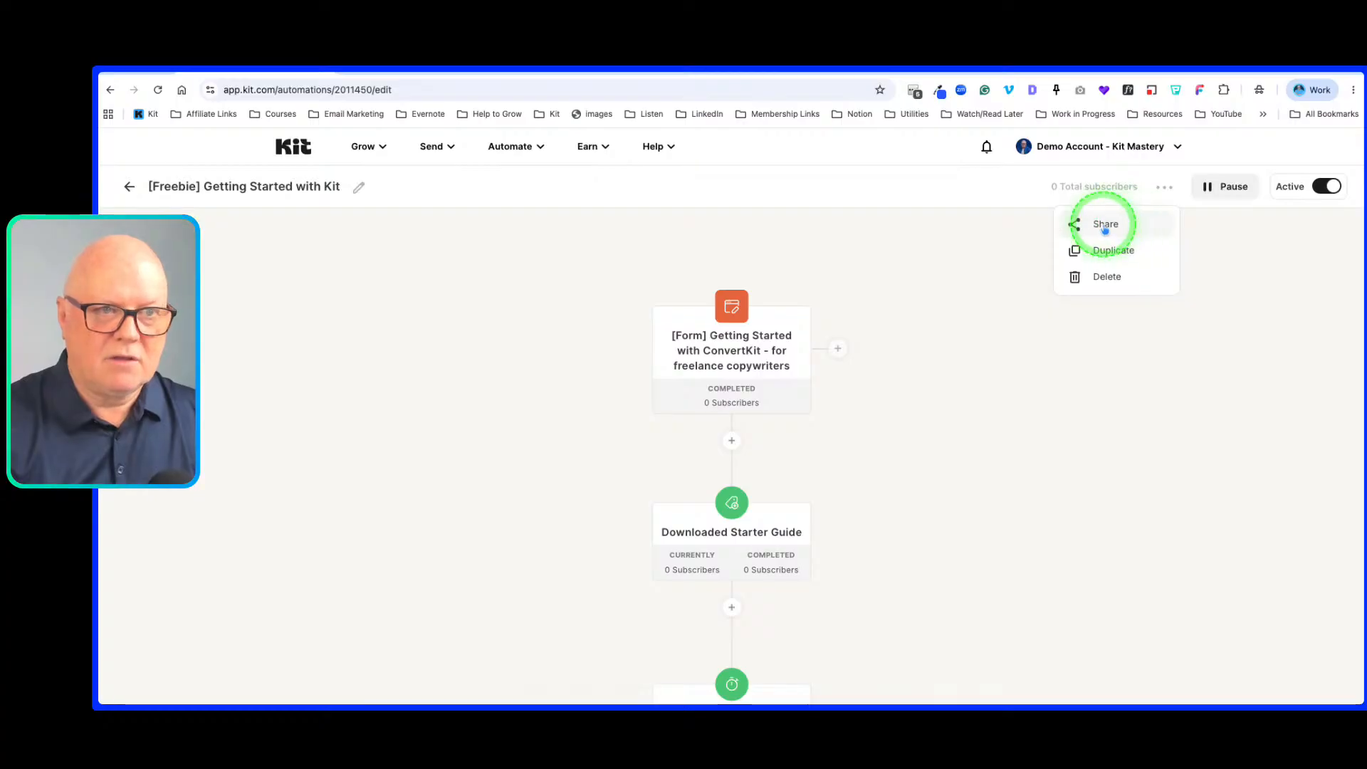
left_click(1105, 226)
left_click(924, 423)
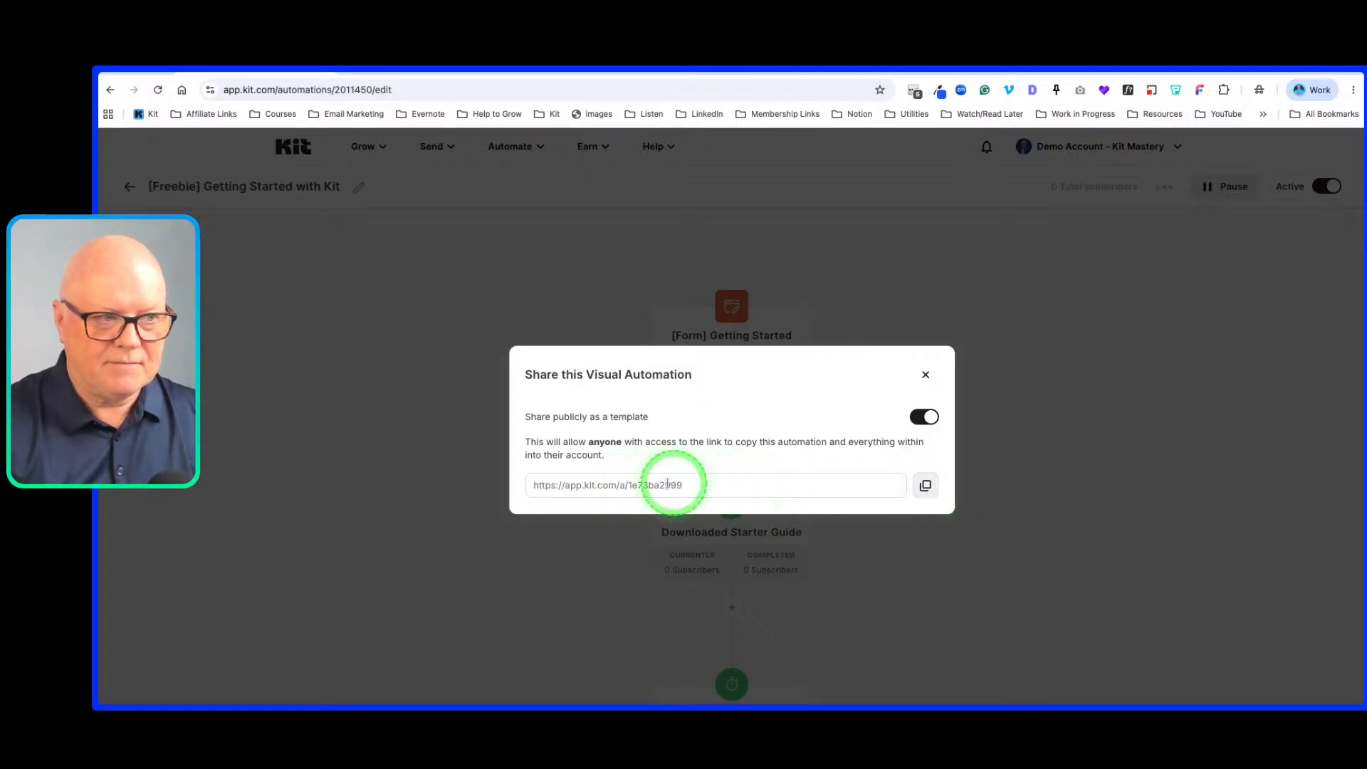
left_click(698, 484)
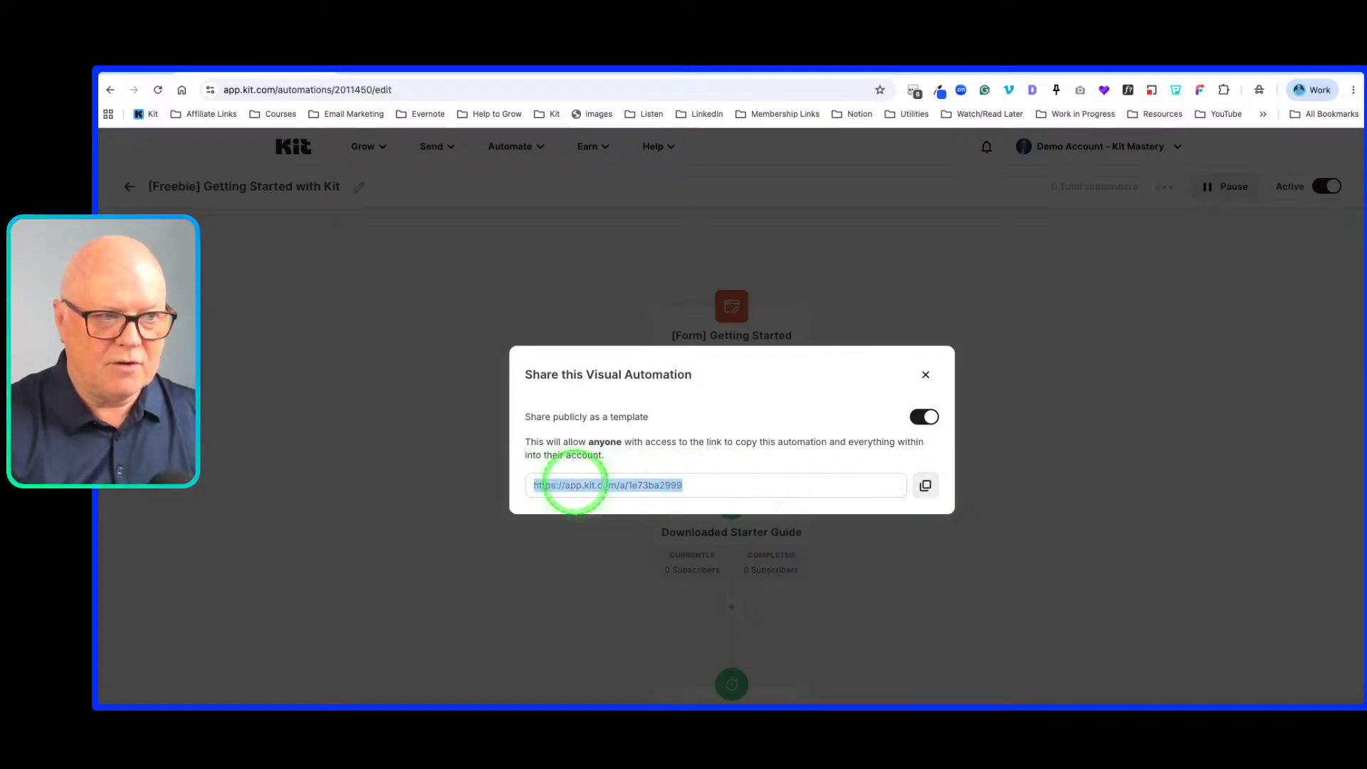
left_click(924, 486)
left_click(934, 212)
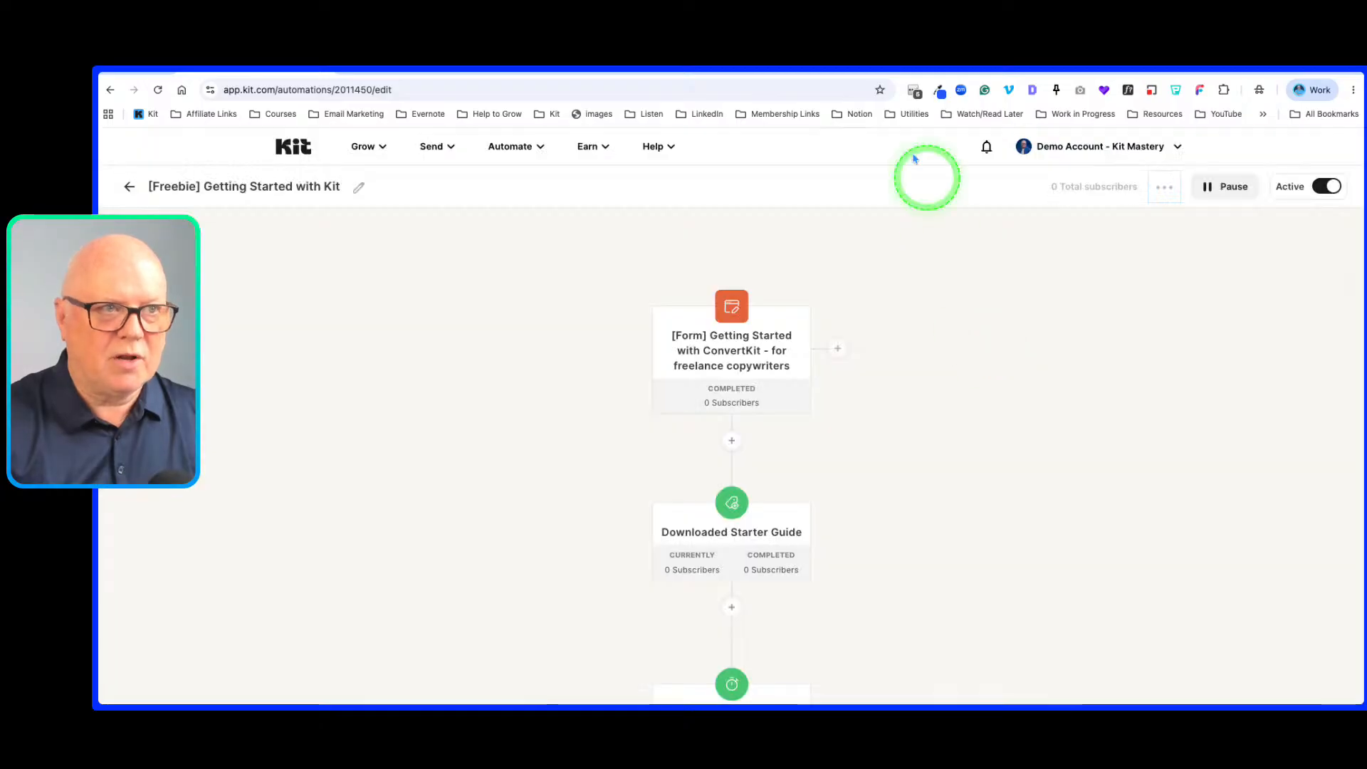
Step: Open the copied share link in a new browser tab
left_click(663, 67)
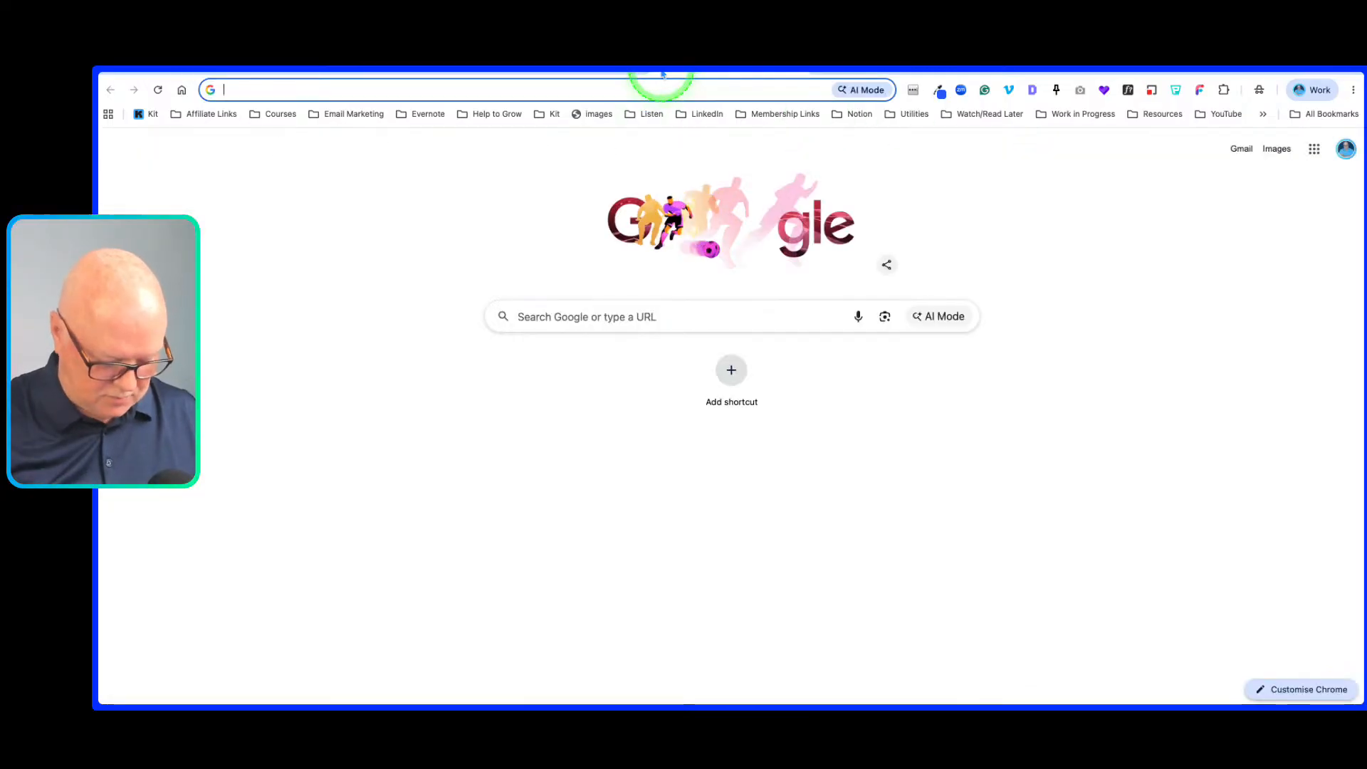
key("super+v")
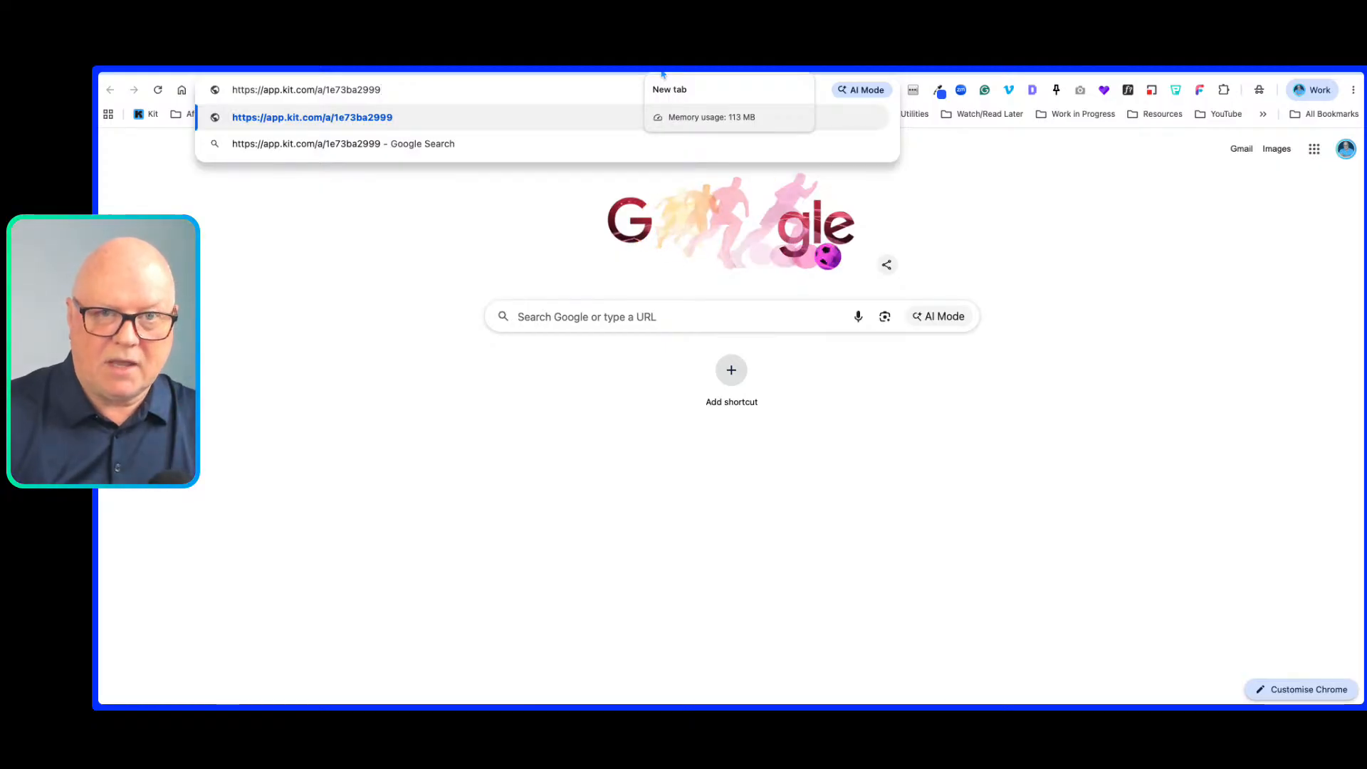
key("Return")
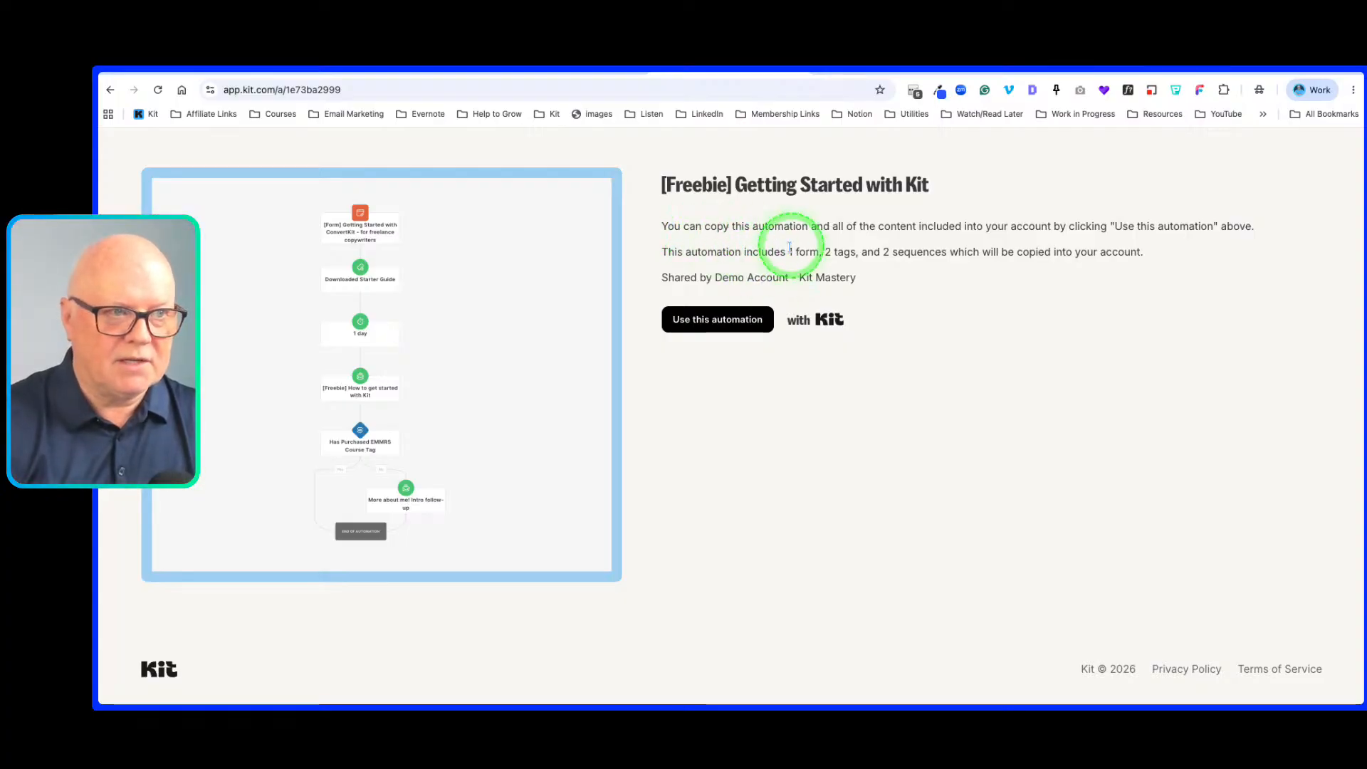
Step: Examine the shared template page for the content it copies, the sharing account, and the option to use the automation
left_click_drag(809, 245, 1086, 250)
left_click(1140, 250)
triple_click(1140, 250)
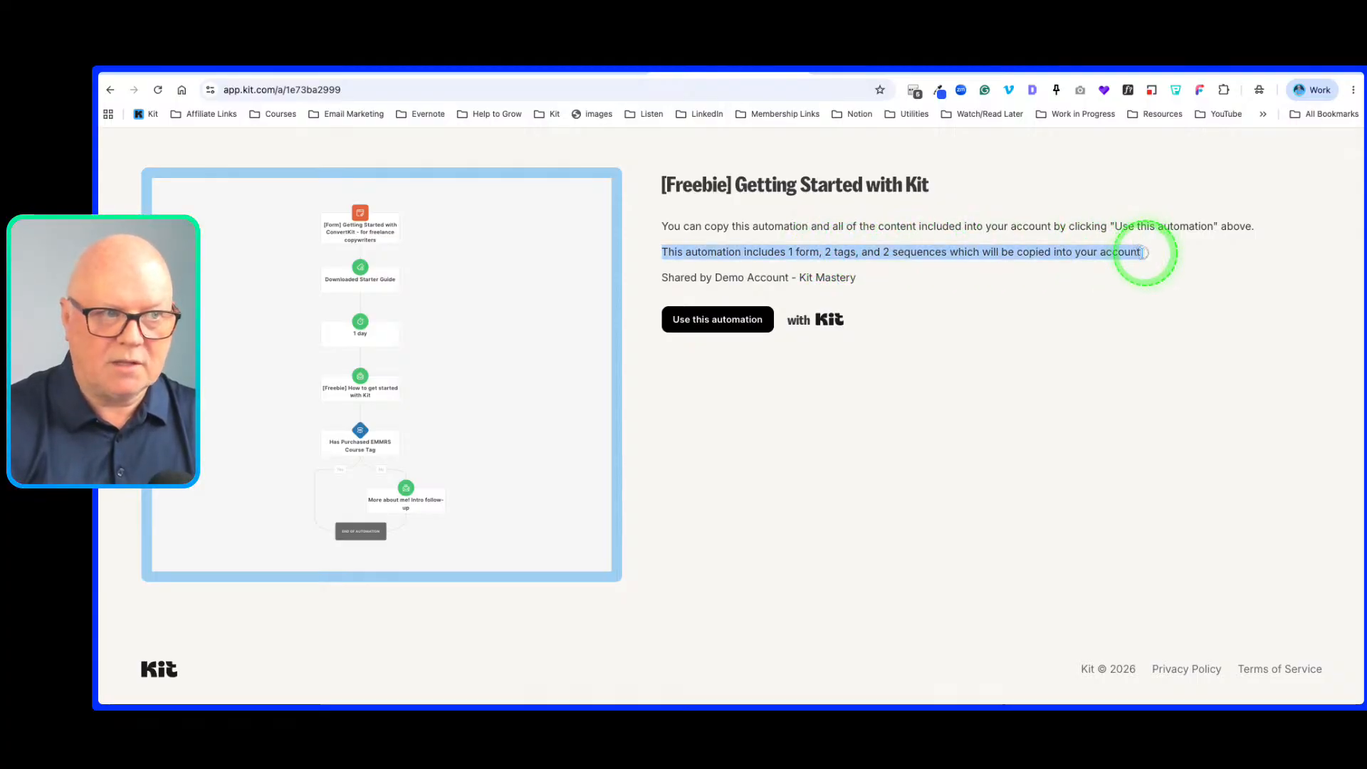
left_click(735, 286)
left_click_drag(716, 279, 854, 273)
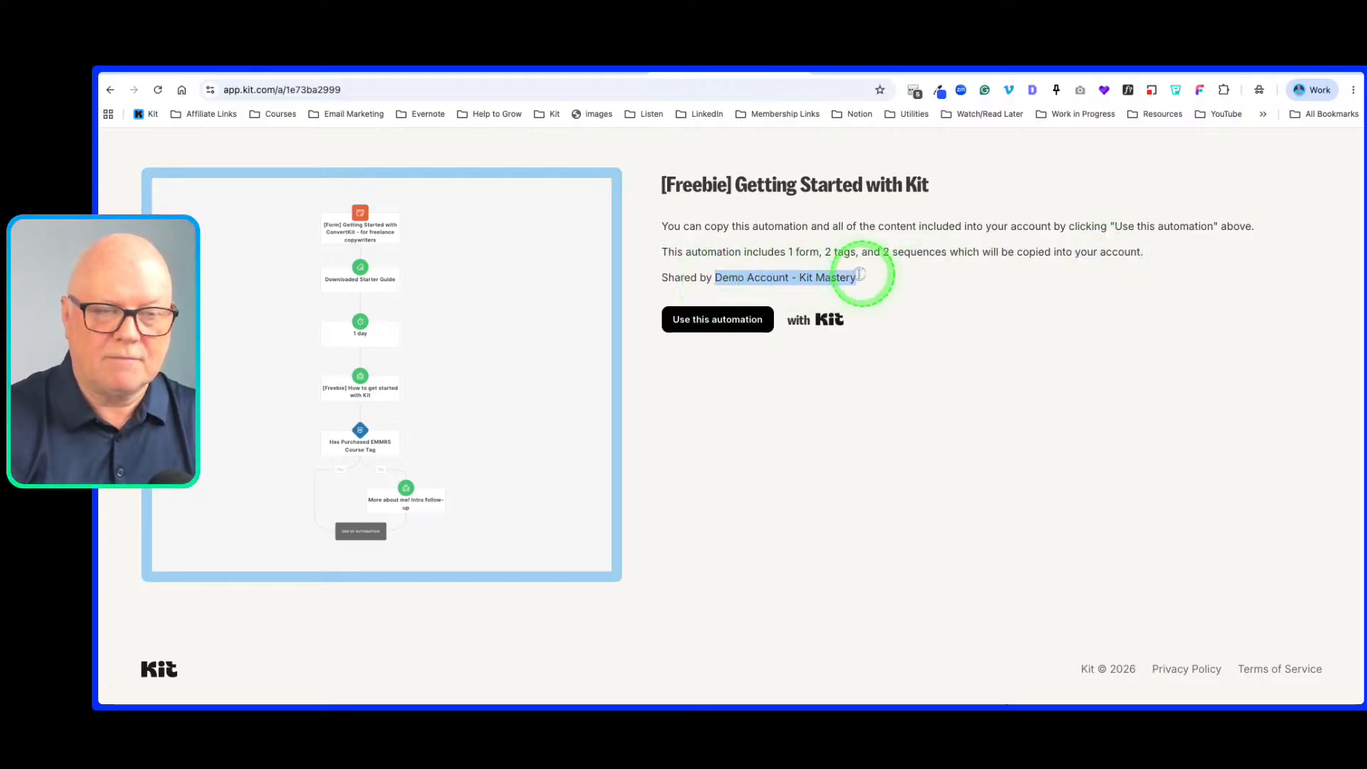
left_click(868, 281)
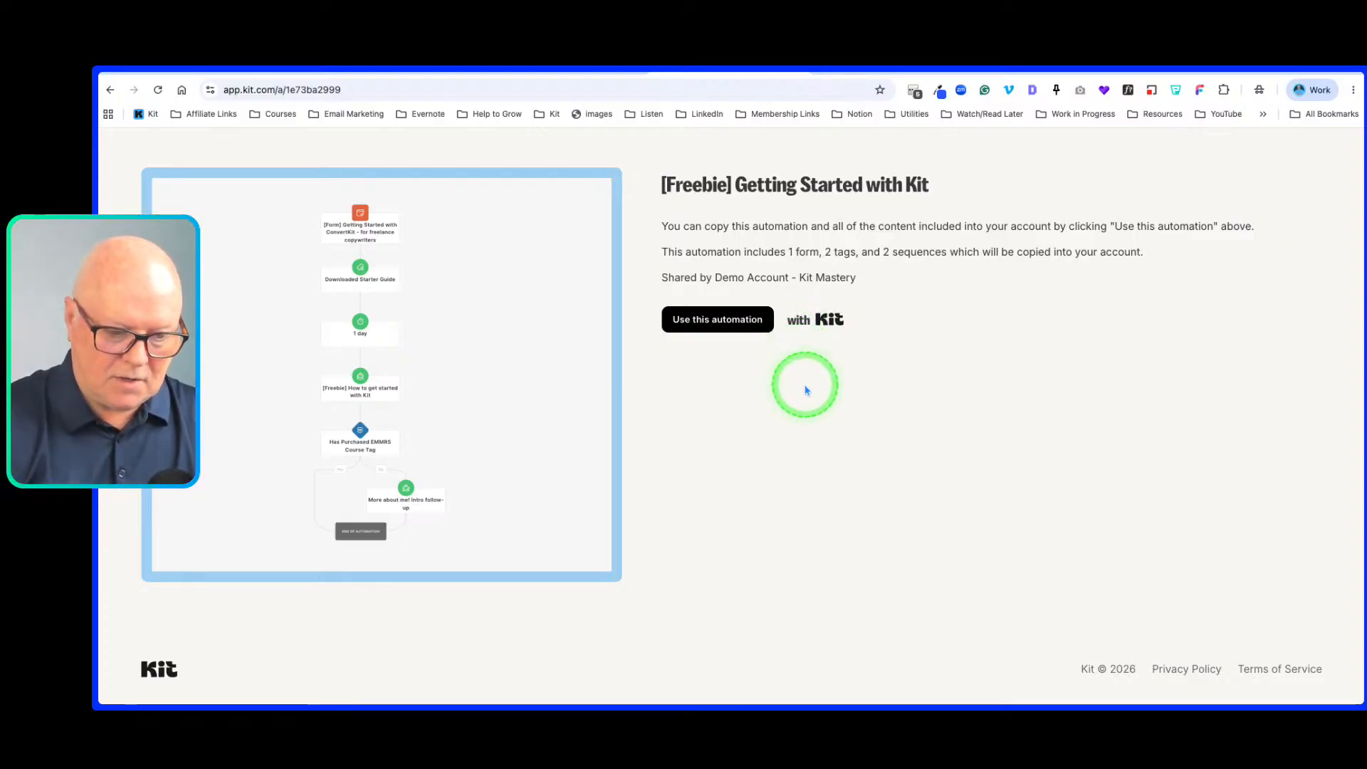
left_click(726, 333)
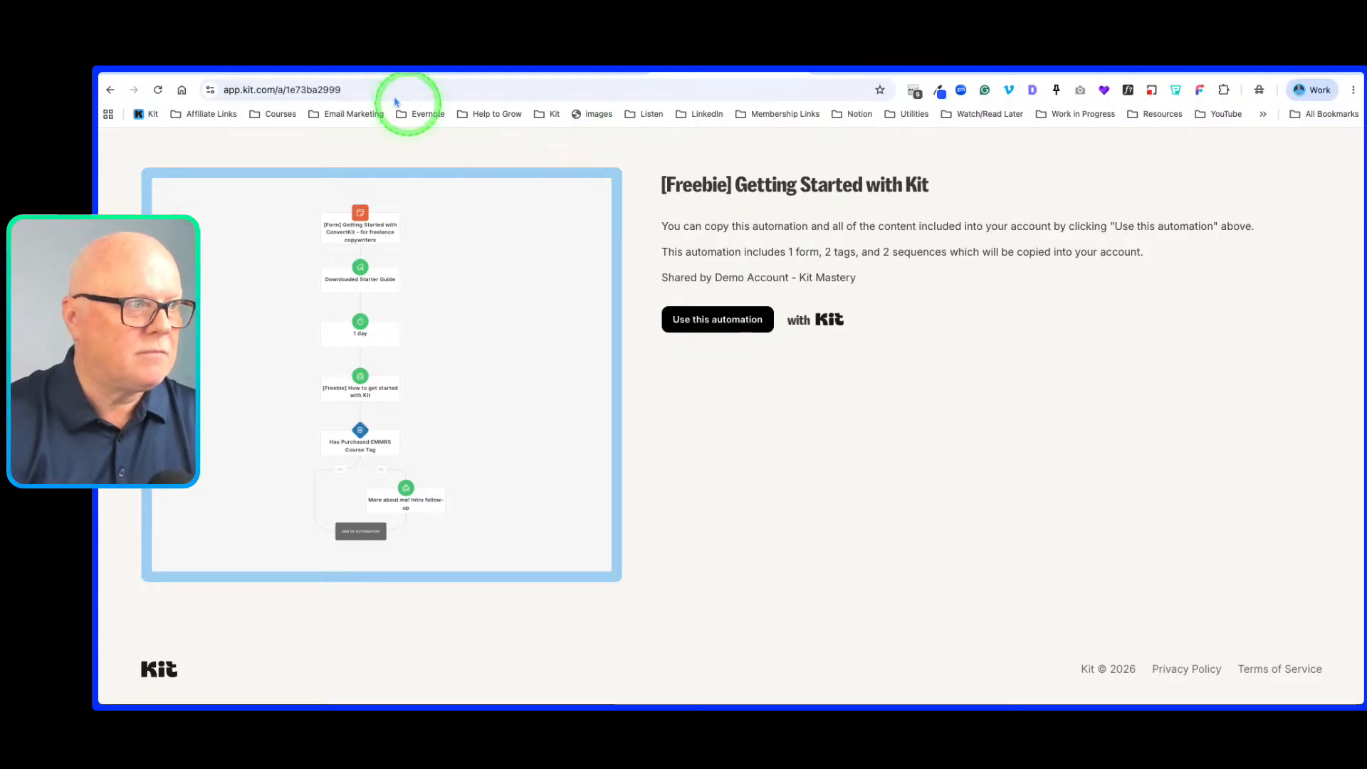
Step: Return to the automation editor and check the automation's total subscriber count
left_click(296, 70)
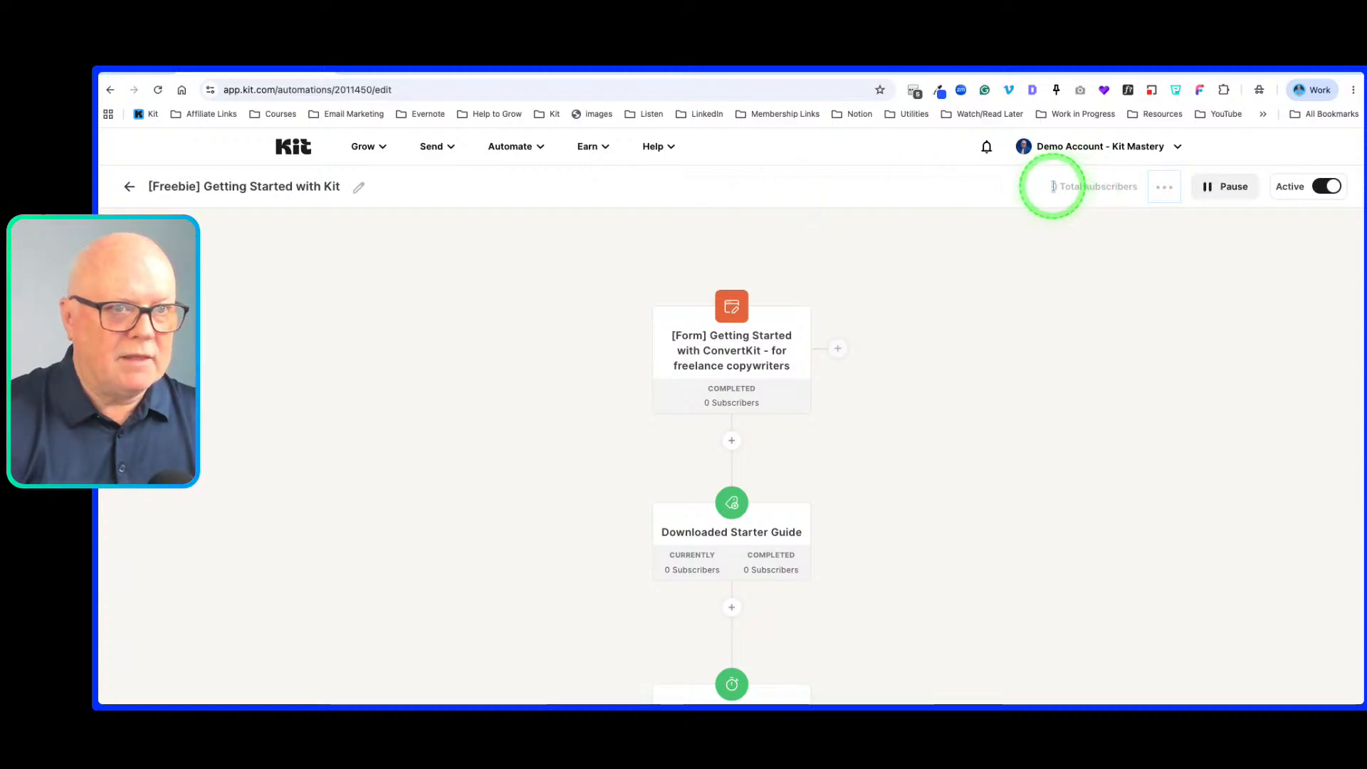
left_click_drag(1054, 187, 1135, 187)
left_click(1128, 186)
left_click_drag(1053, 186, 1130, 188)
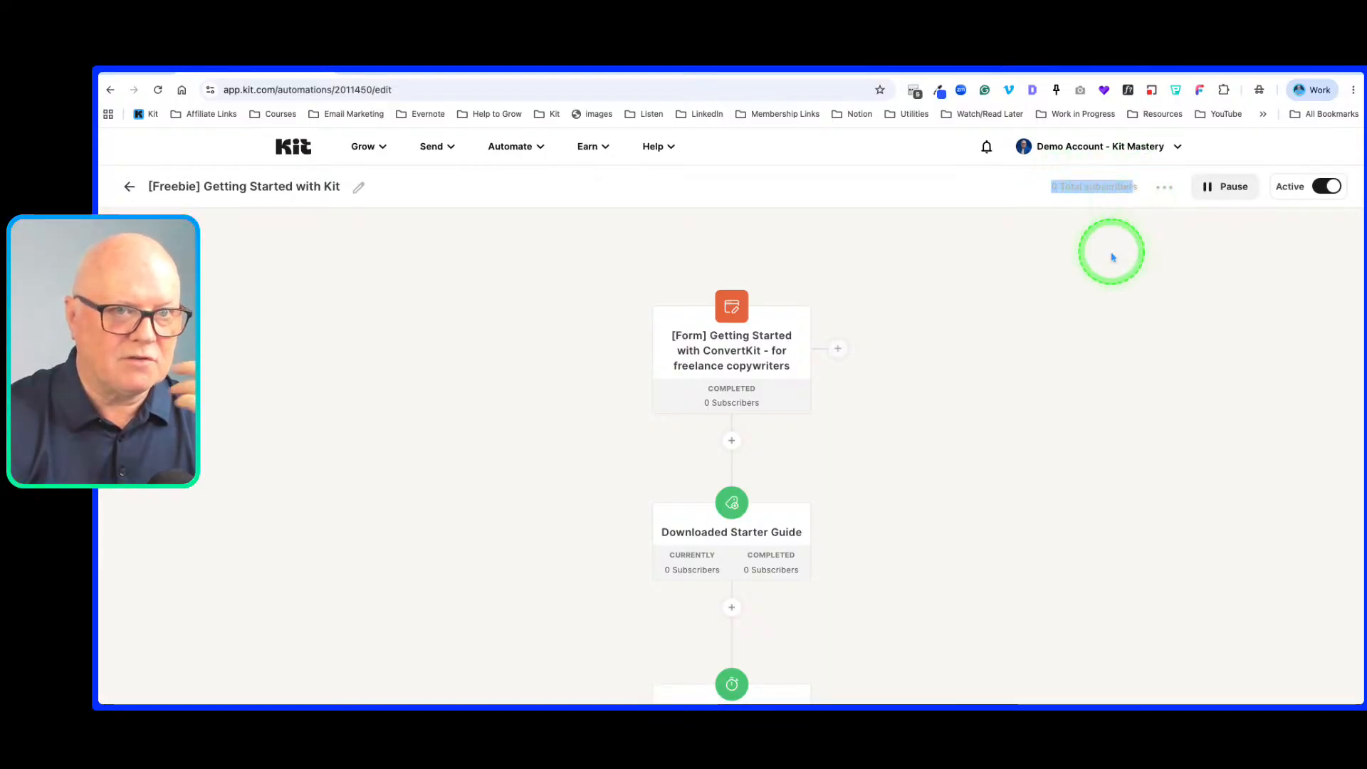
Step: Bring up the pause confirmation, read how pausing affects current and new subscribers, and cancel it
left_click(1216, 191)
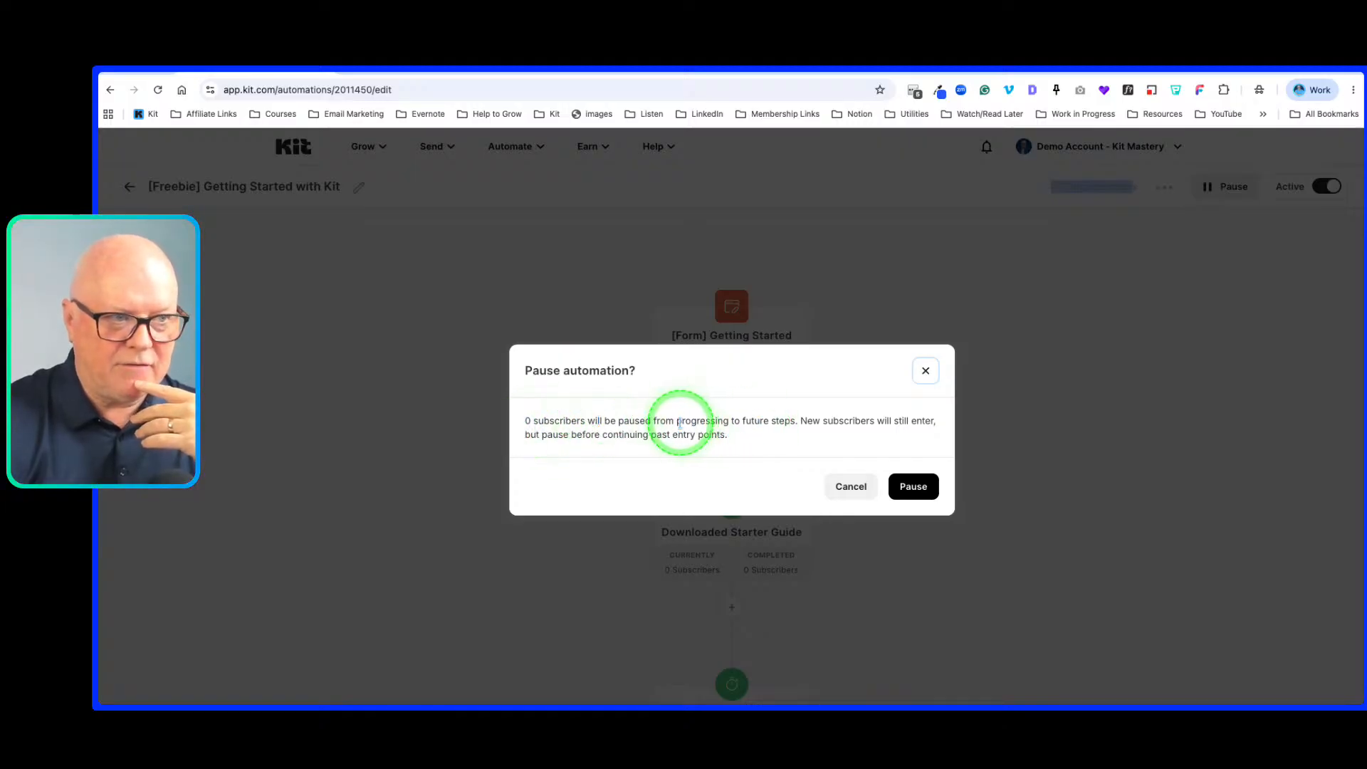
left_click_drag(677, 421, 937, 420)
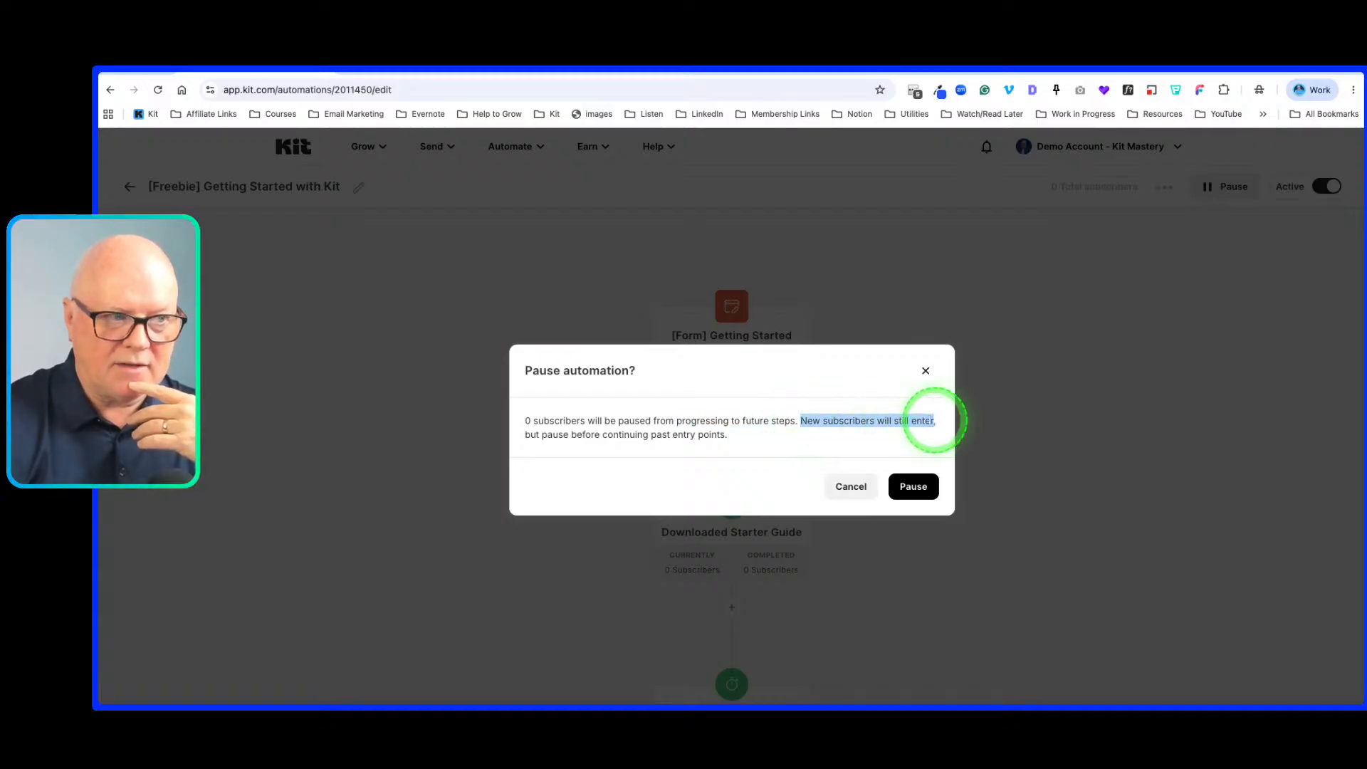
left_click_drag(525, 434, 730, 432)
left_click(736, 433)
left_click(857, 490)
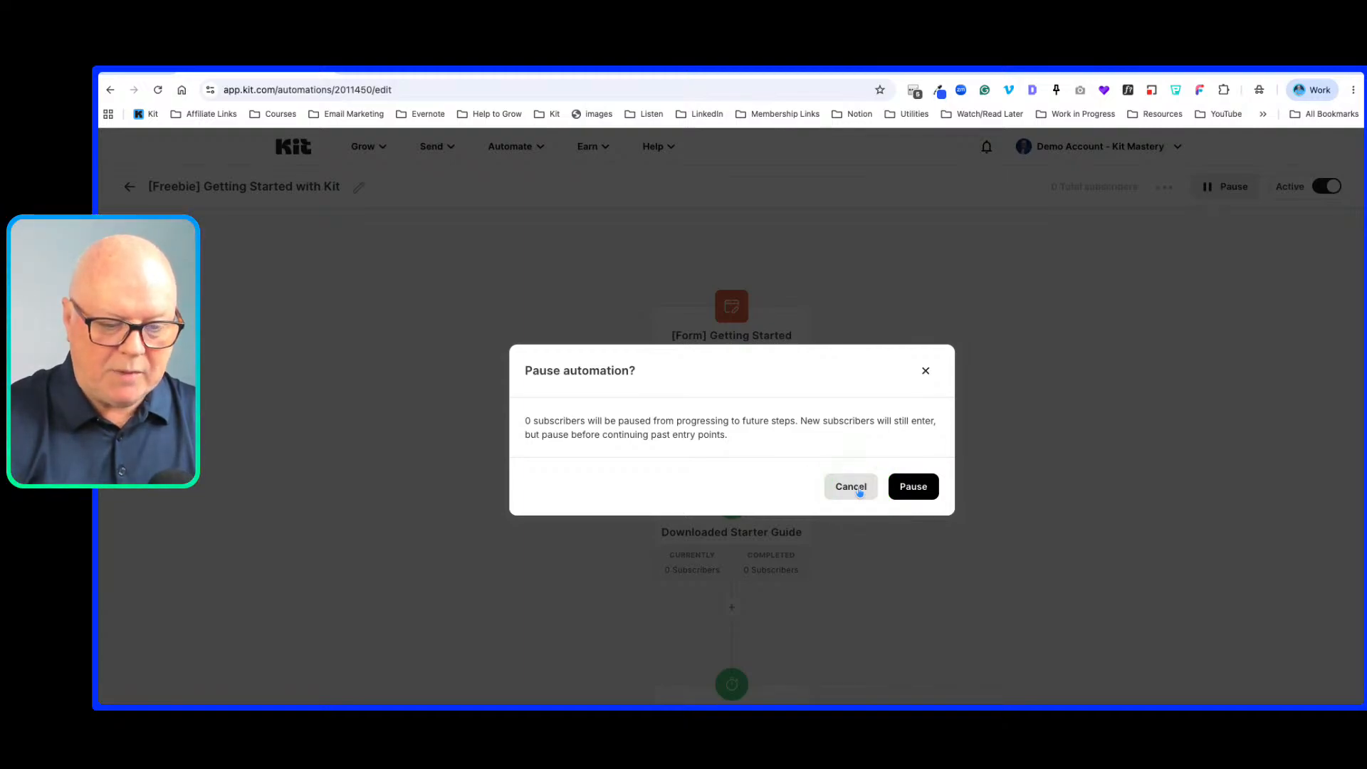
left_click(859, 491)
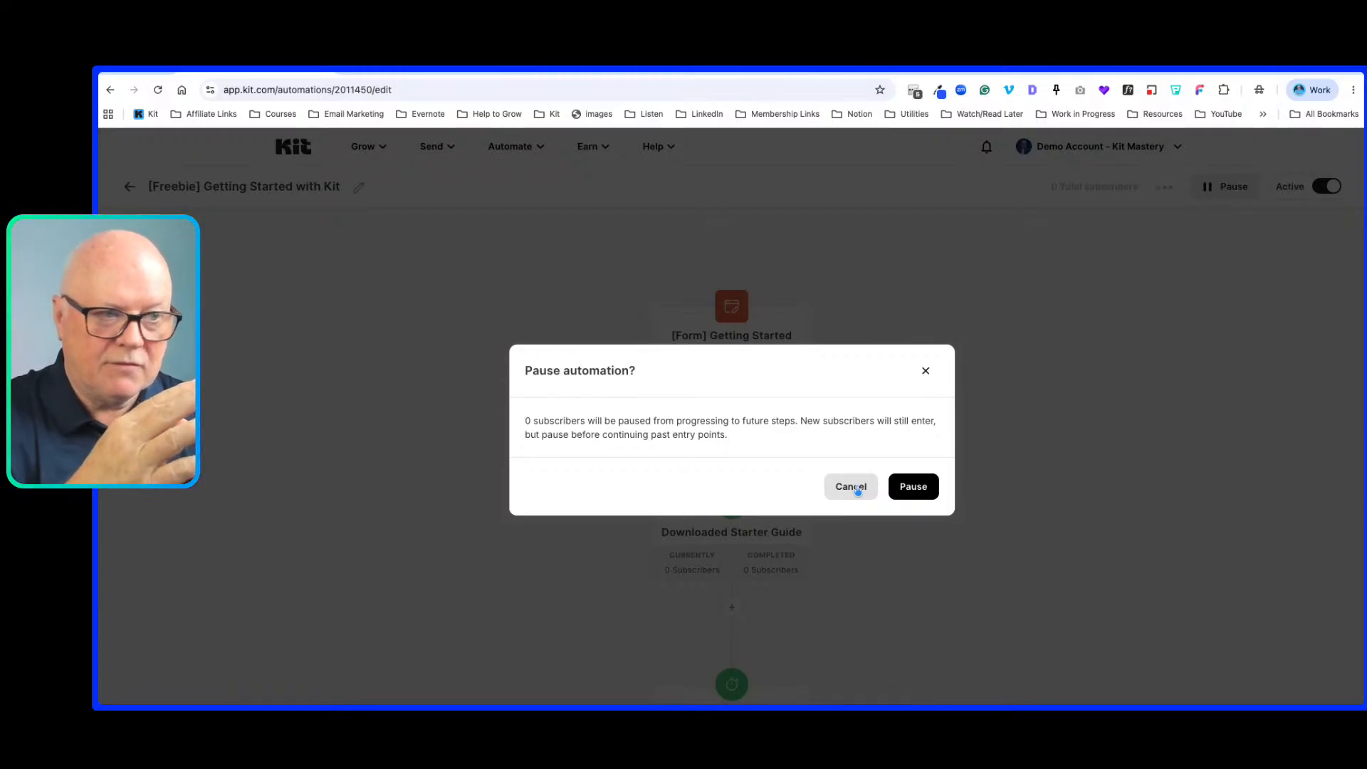
left_click(854, 489)
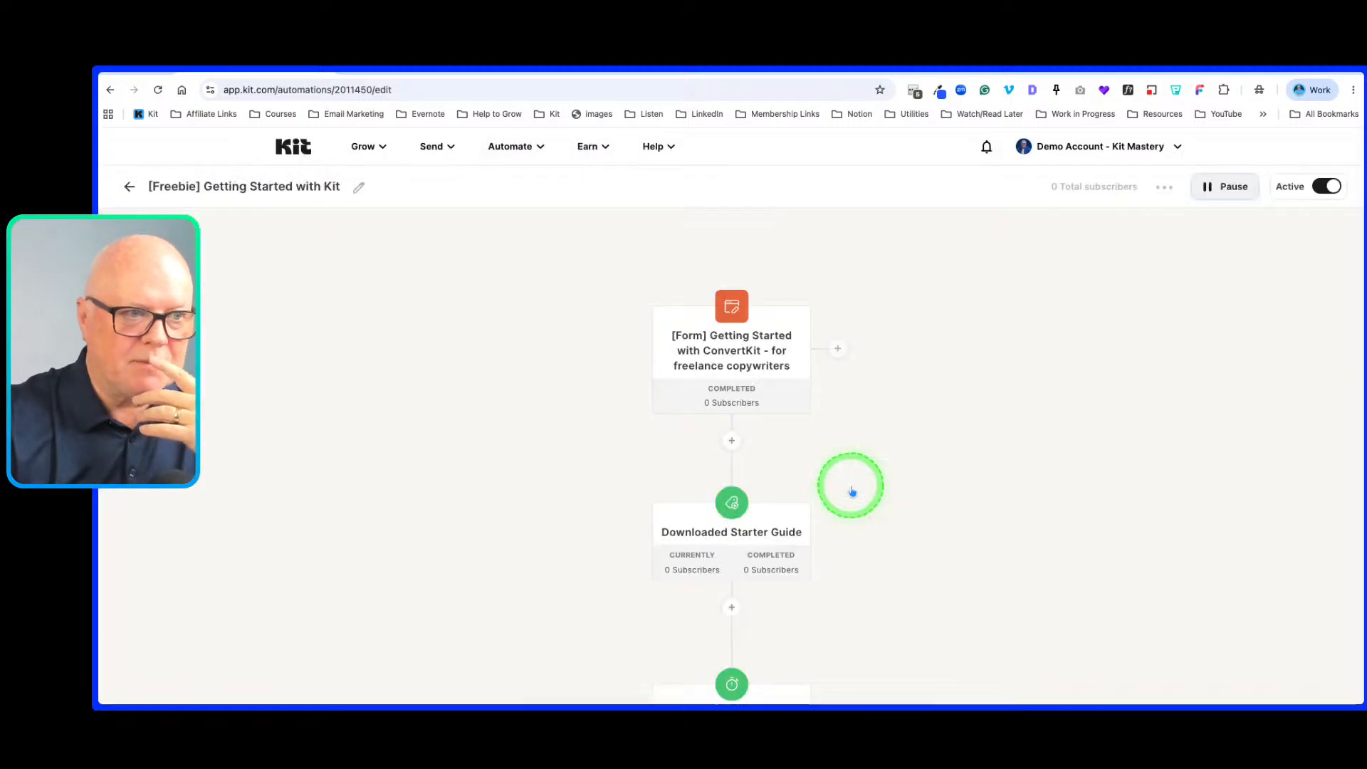
scroll(833, 514, "down", 9)
scroll(833, 514, "up", 8)
scroll(831, 514, "up", 1)
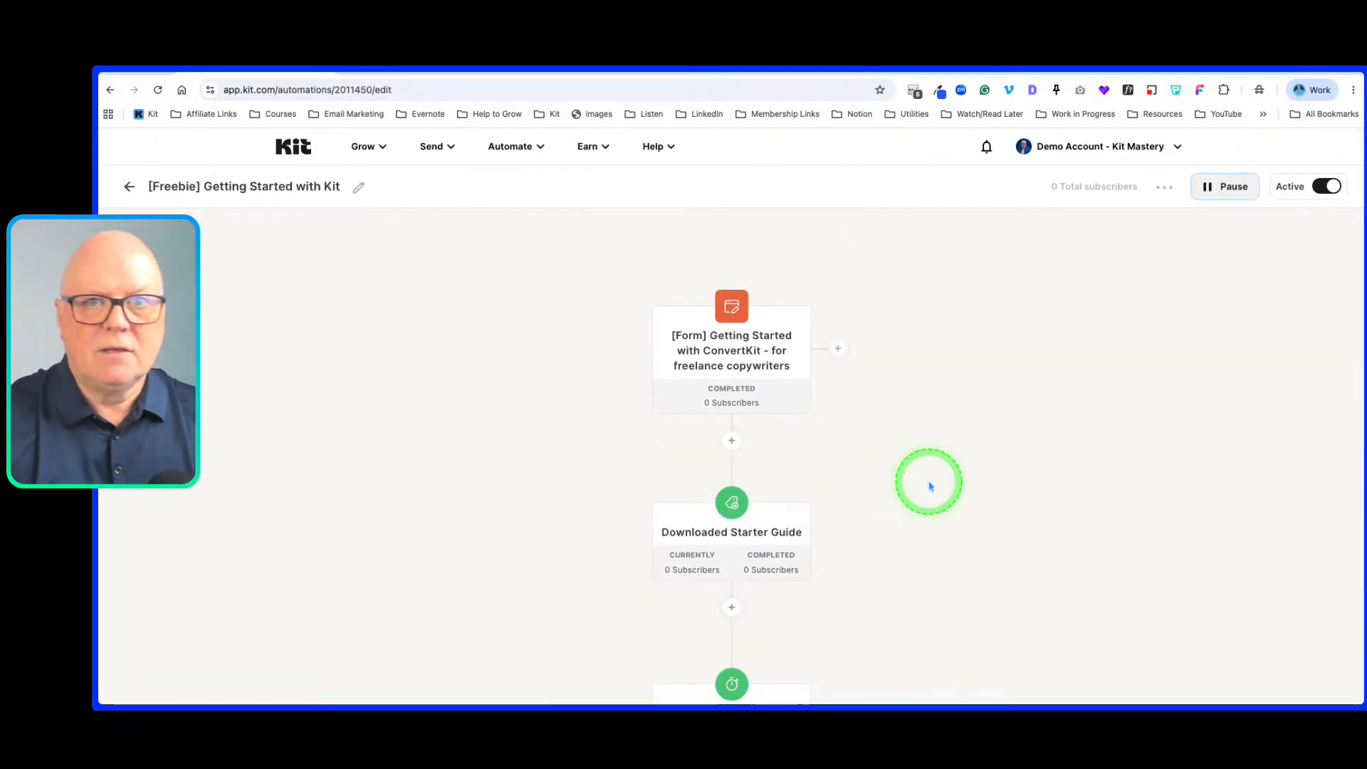